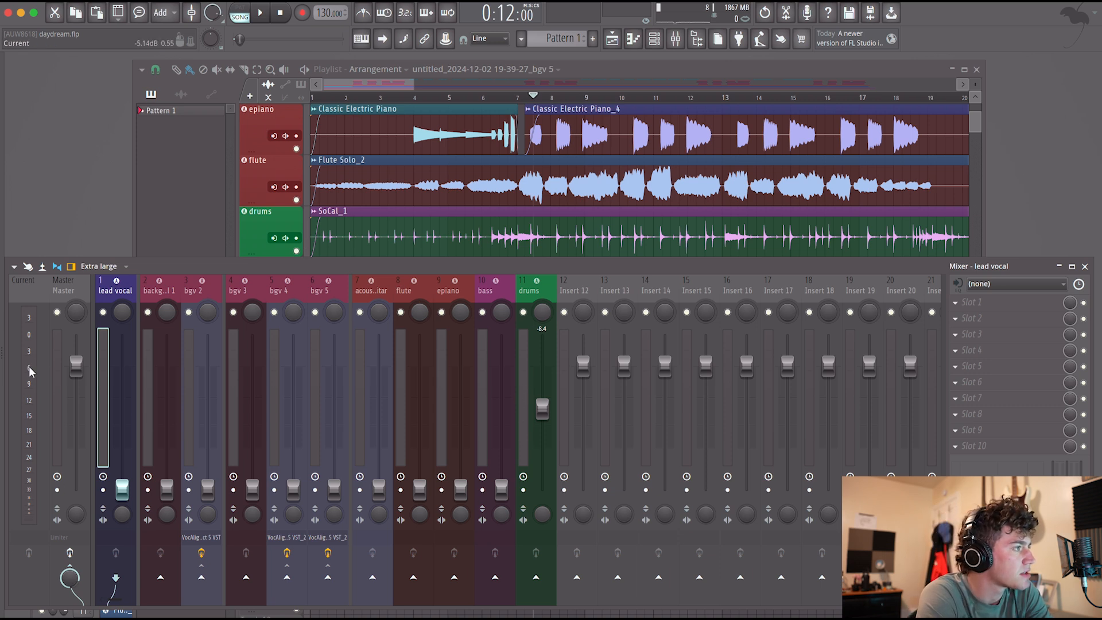
Raise the drums track level to -2.3 dB while playing the song from bar 7.
click(542, 409)
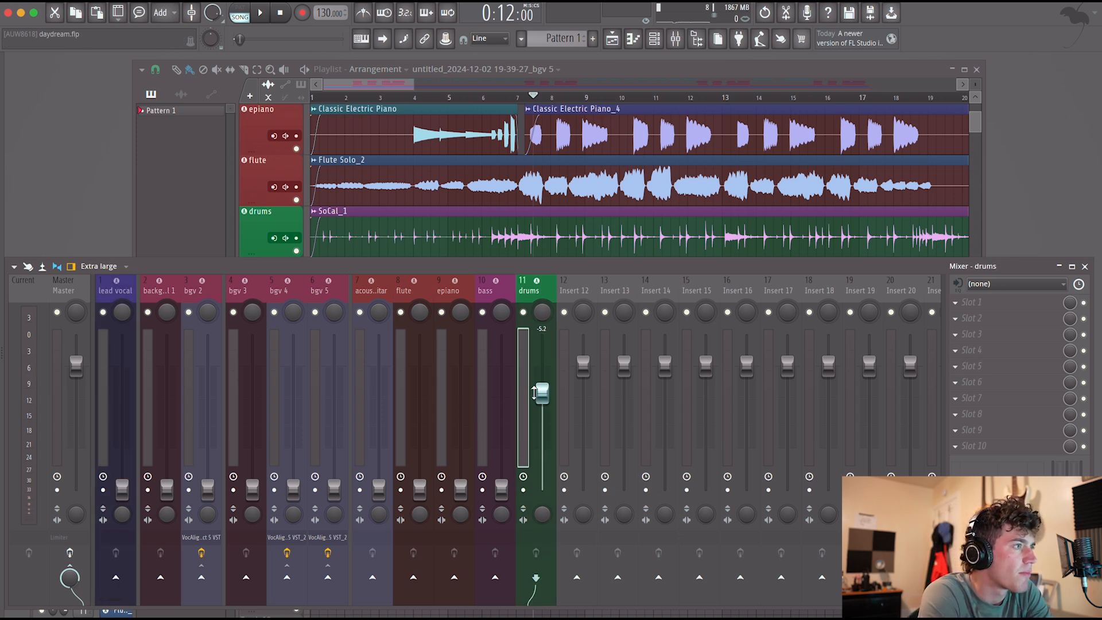
key(space)
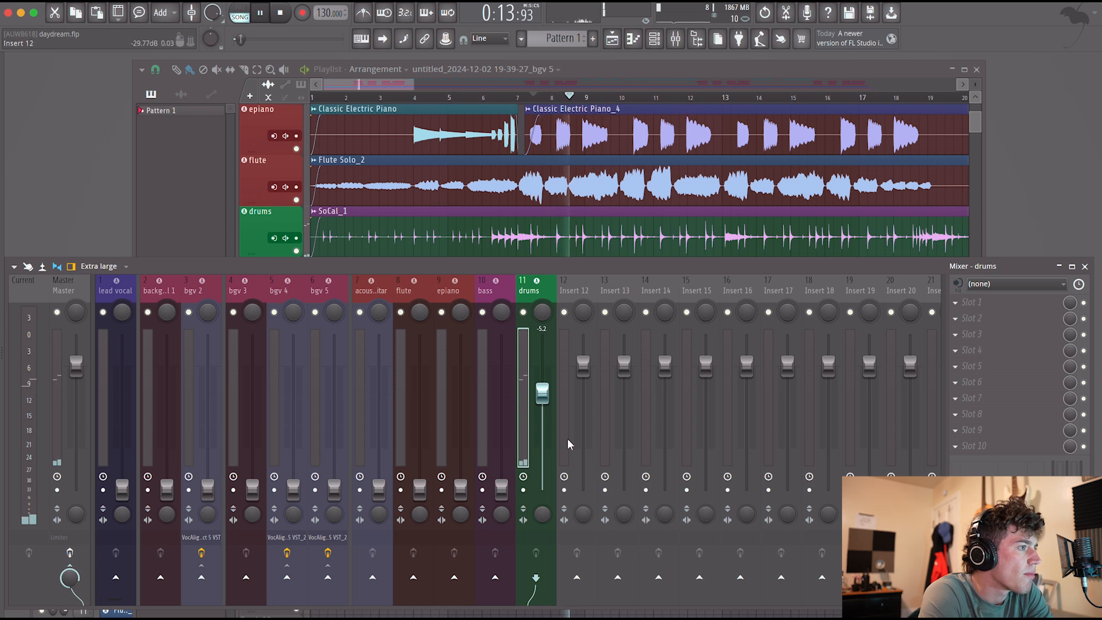
drag(542, 394, 541, 384)
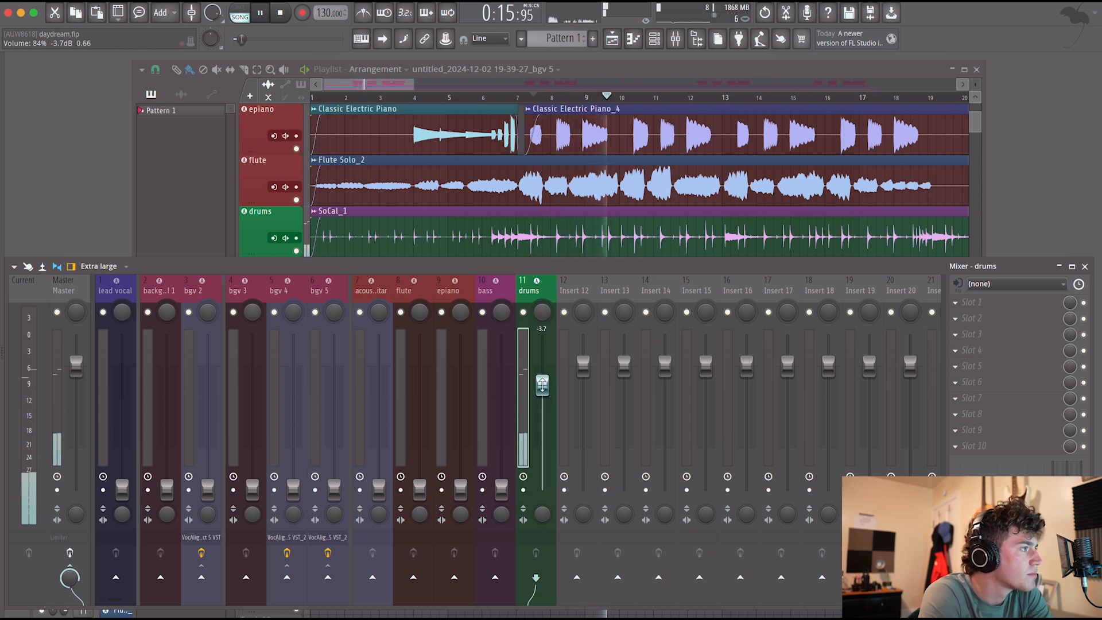
drag(541, 384, 542, 378)
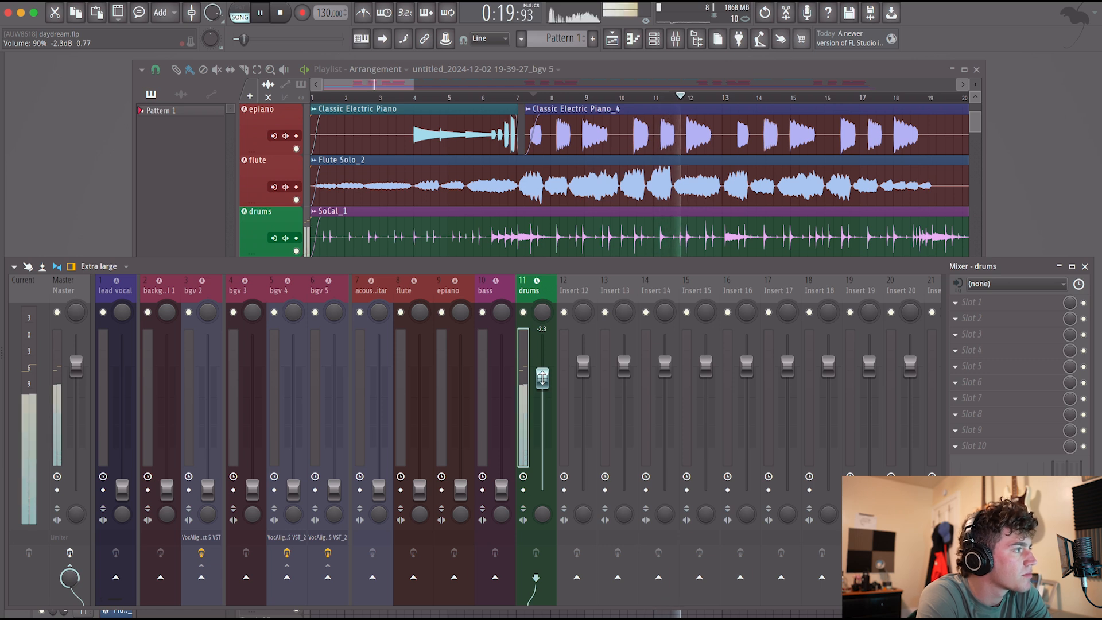
key(space)
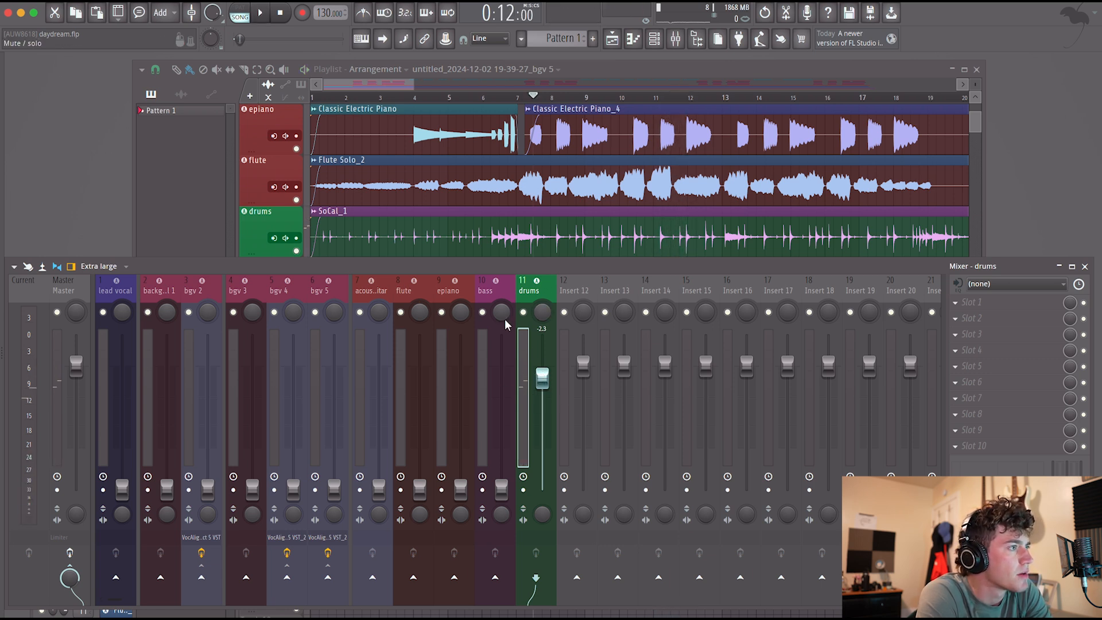
Bring up the bass track level to -6.2 dB against the drums during playback.
key(space)
drag(501, 490, 501, 403)
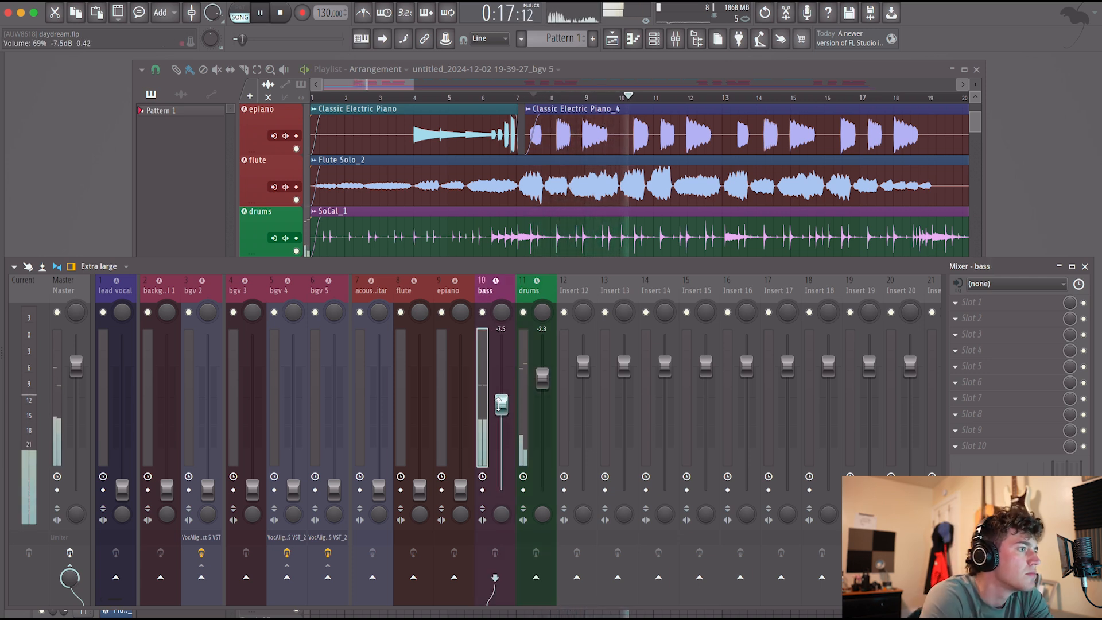
drag(501, 403, 501, 397)
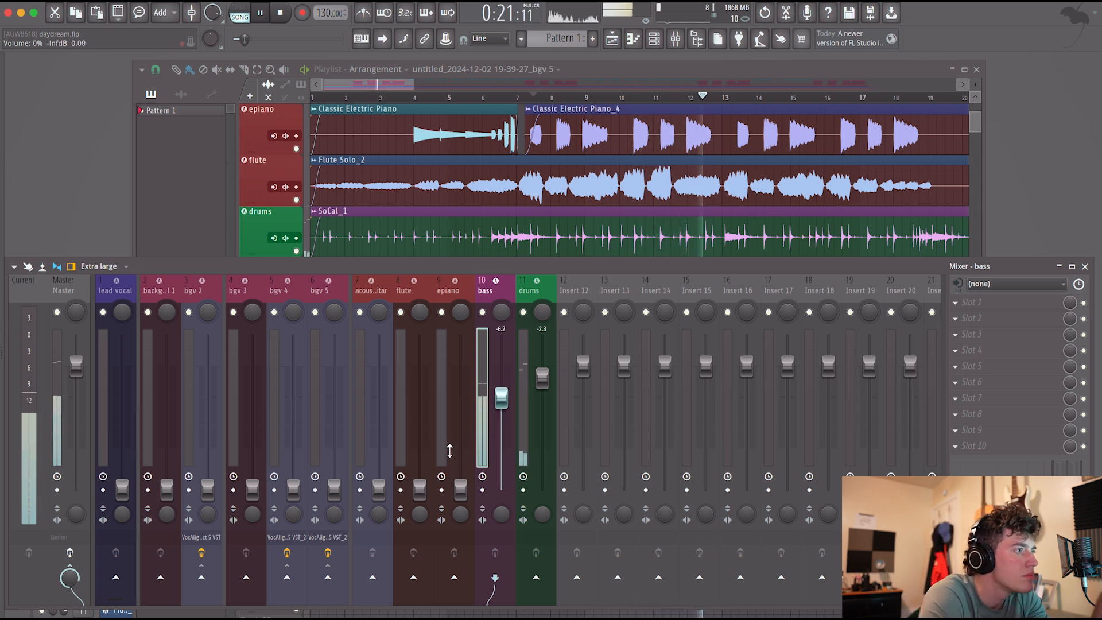
Set epiano to -14.9 dB, flute to -19.0 dB and acoustic guitar to -12.0 dB, with the guitar panned about 23% left.
drag(446, 435, 357, 432)
drag(378, 490, 379, 424)
drag(379, 311, 379, 324)
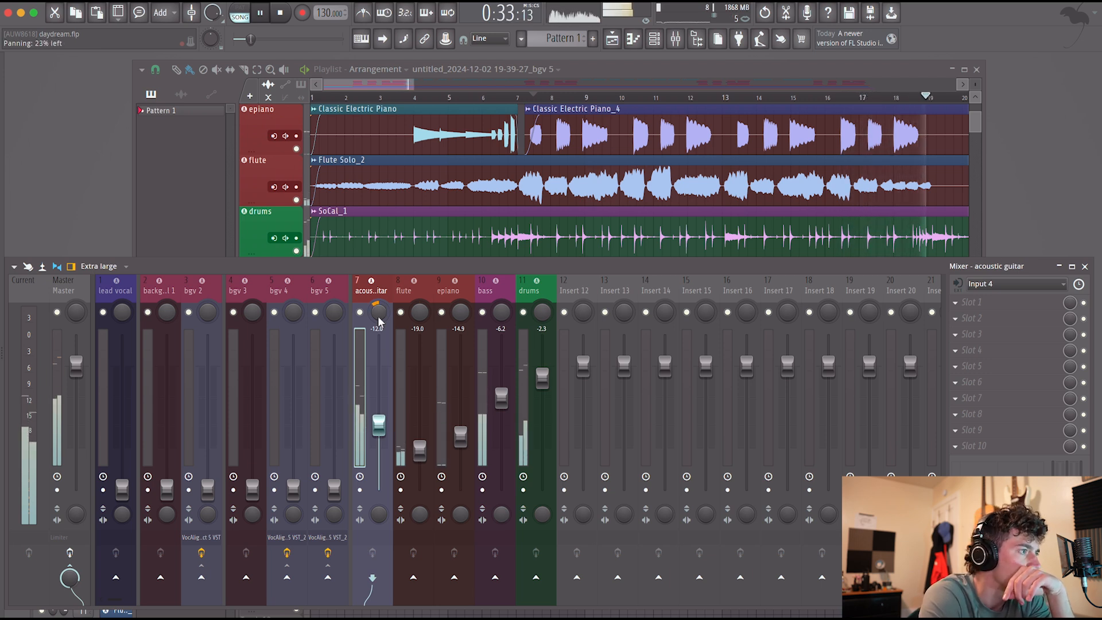
Bring up the five background vocal tracks together to -14.9 dB and the lead vocal to -4.9 dB.
drag(315, 423, 165, 428)
drag(166, 489, 167, 435)
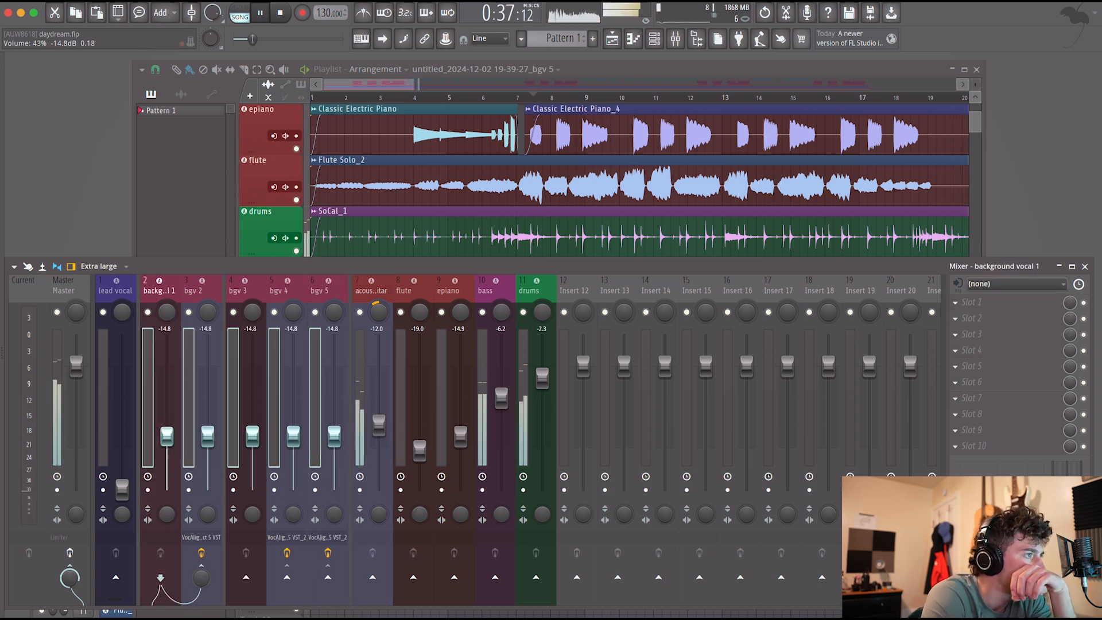
drag(122, 490, 121, 408)
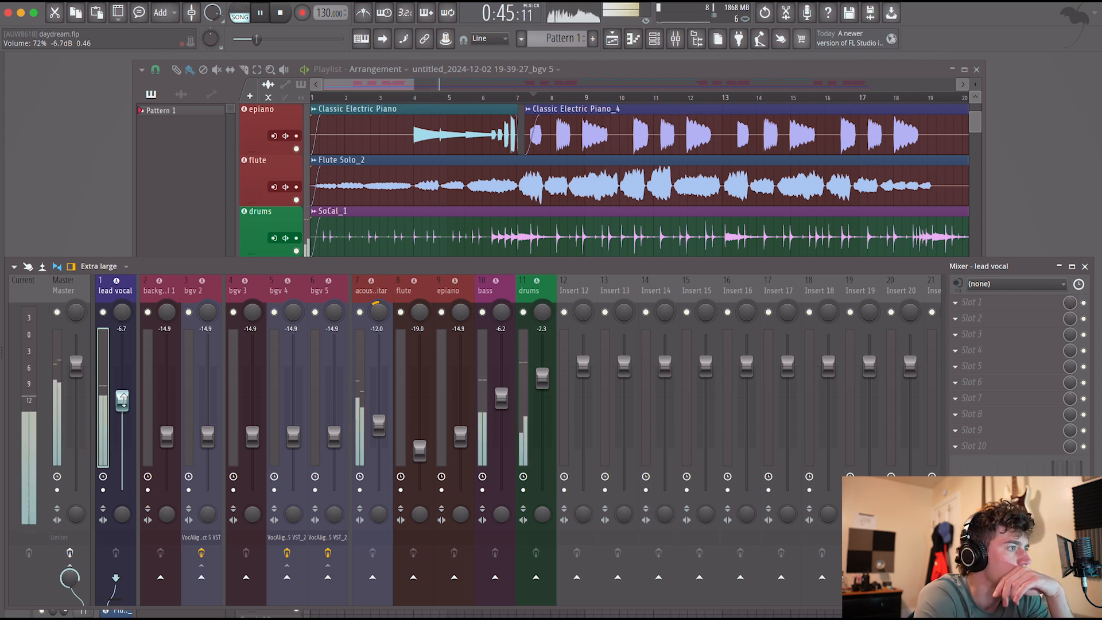
drag(122, 400, 122, 392)
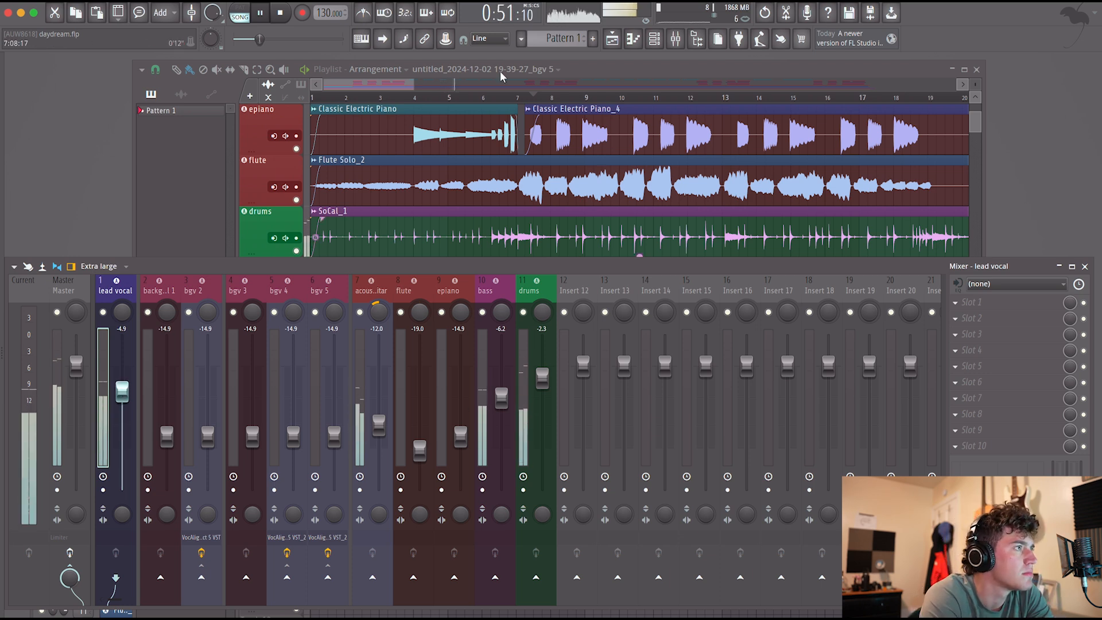
Raise the acoustic guitar to -8.6 dB and the five background vocals to -13.5 dB, playing the song from bar 43.
scroll(456, 121, down, 2)
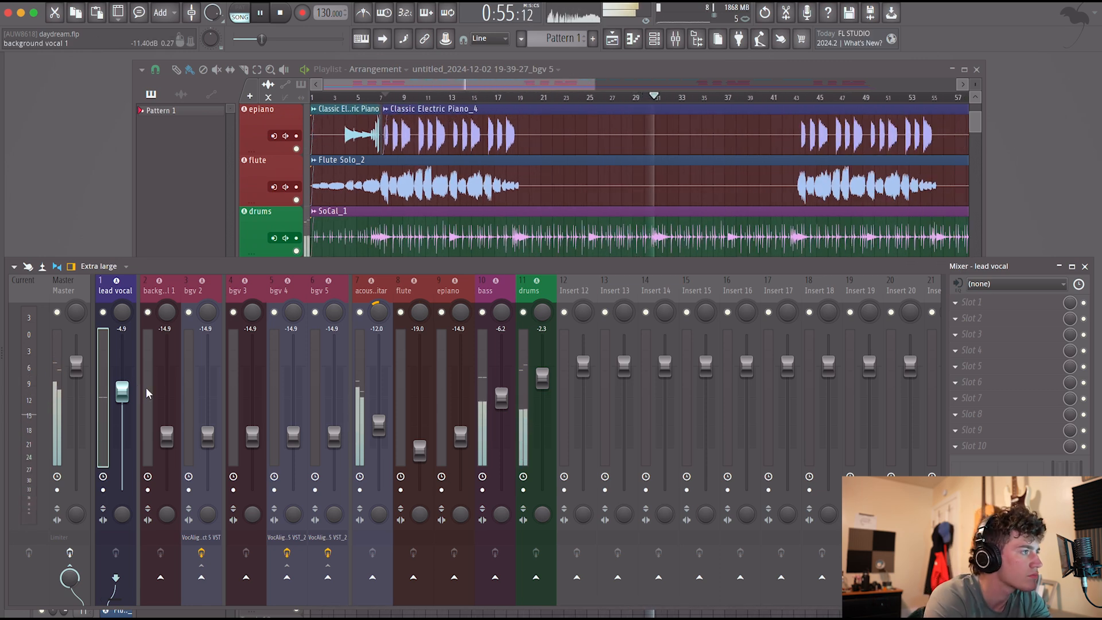
drag(145, 387, 321, 401)
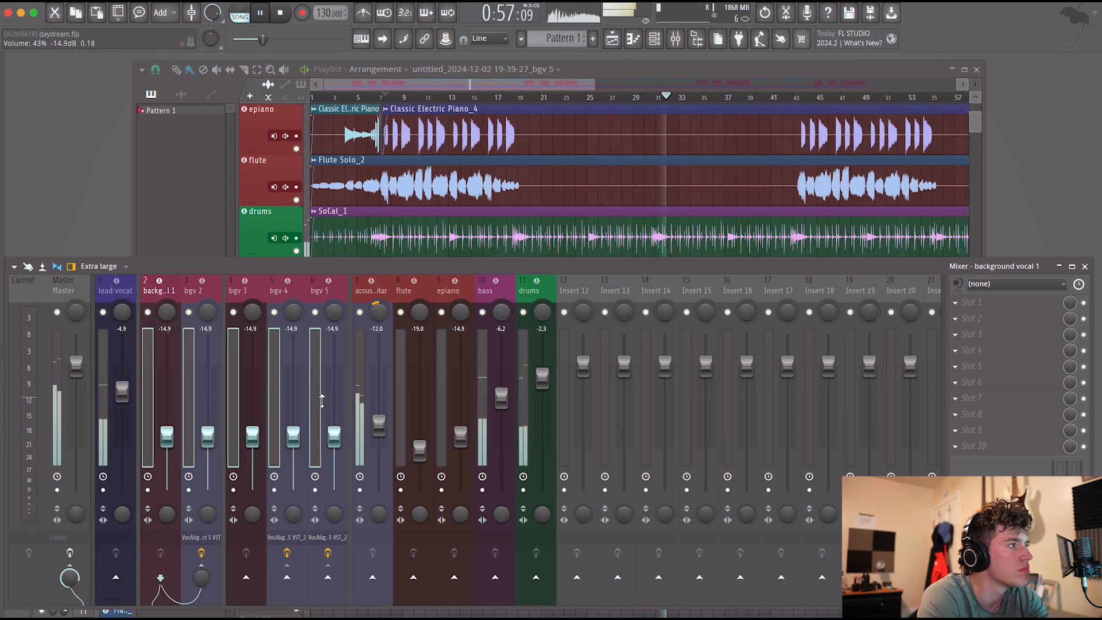
drag(378, 425, 379, 417)
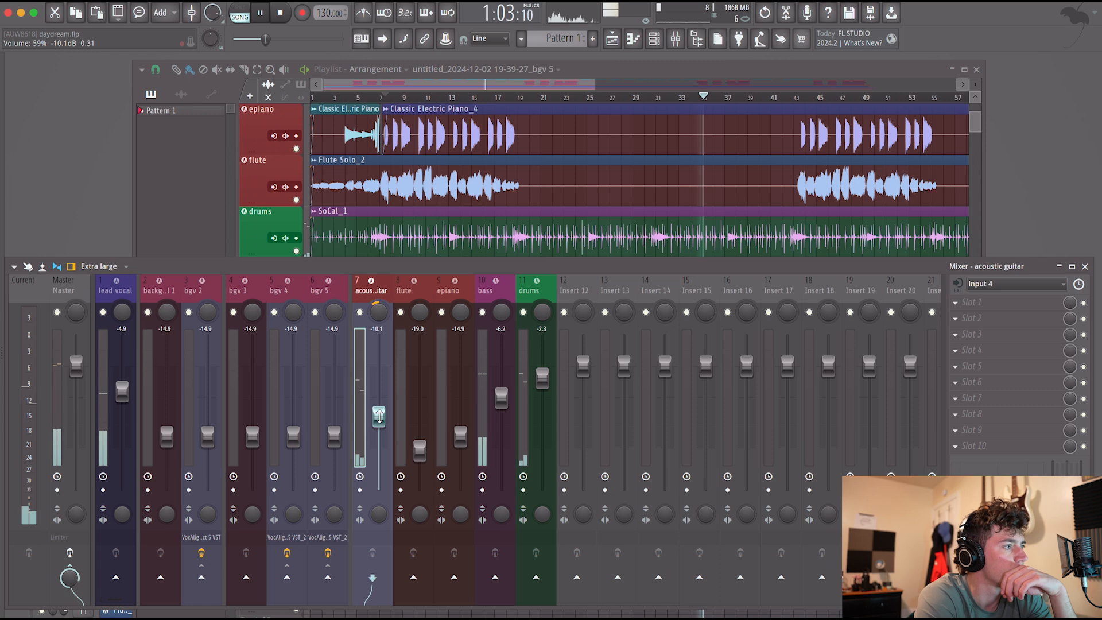
click(802, 98)
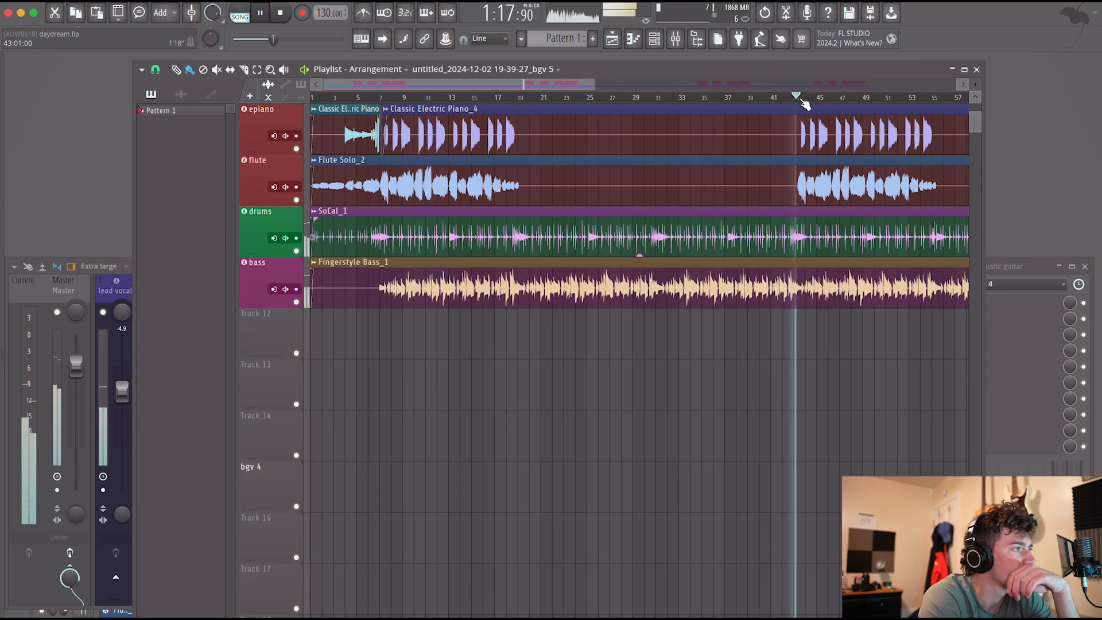
click(118, 427)
drag(153, 429, 334, 431)
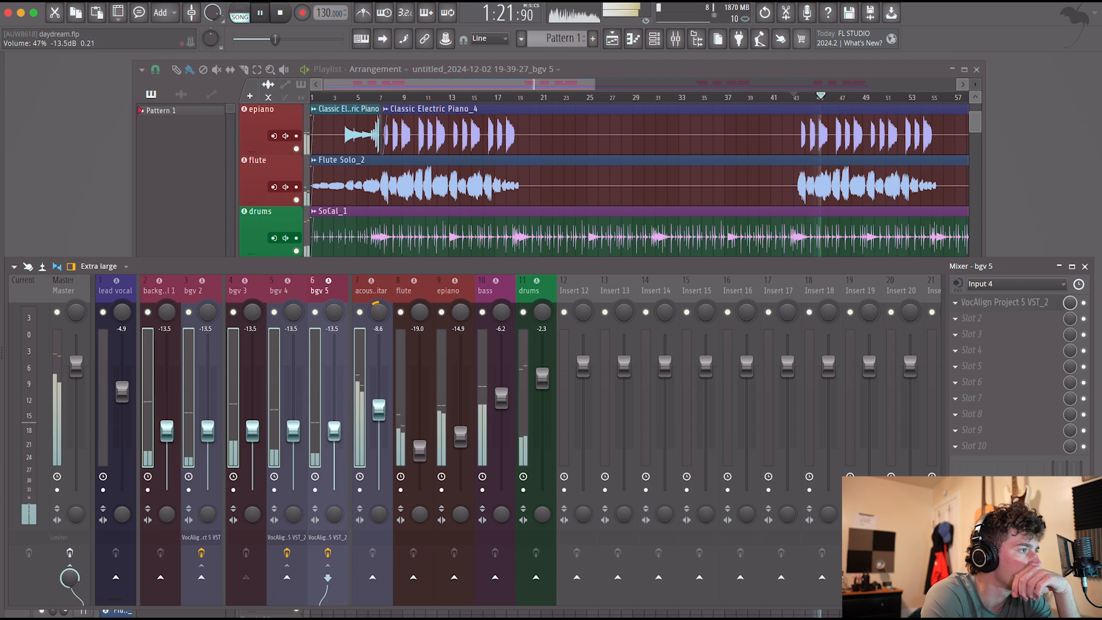
click(359, 416)
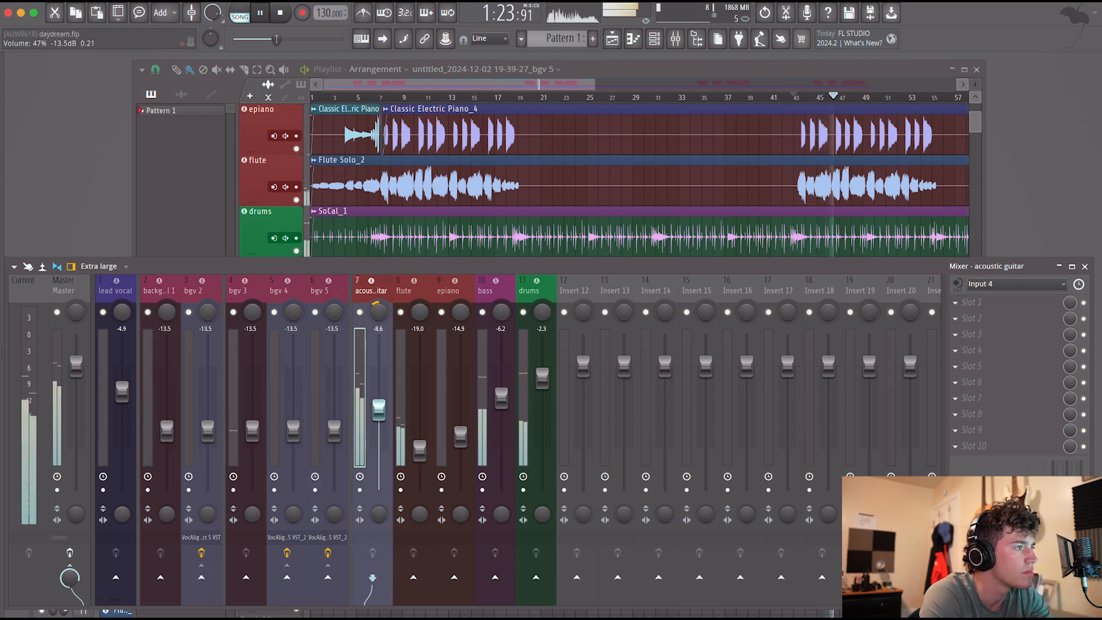
Raise background vocals 1 to 4 to -9.4 dB and bgv 5 to -7.8 dB, and stop playback.
drag(334, 429, 334, 412)
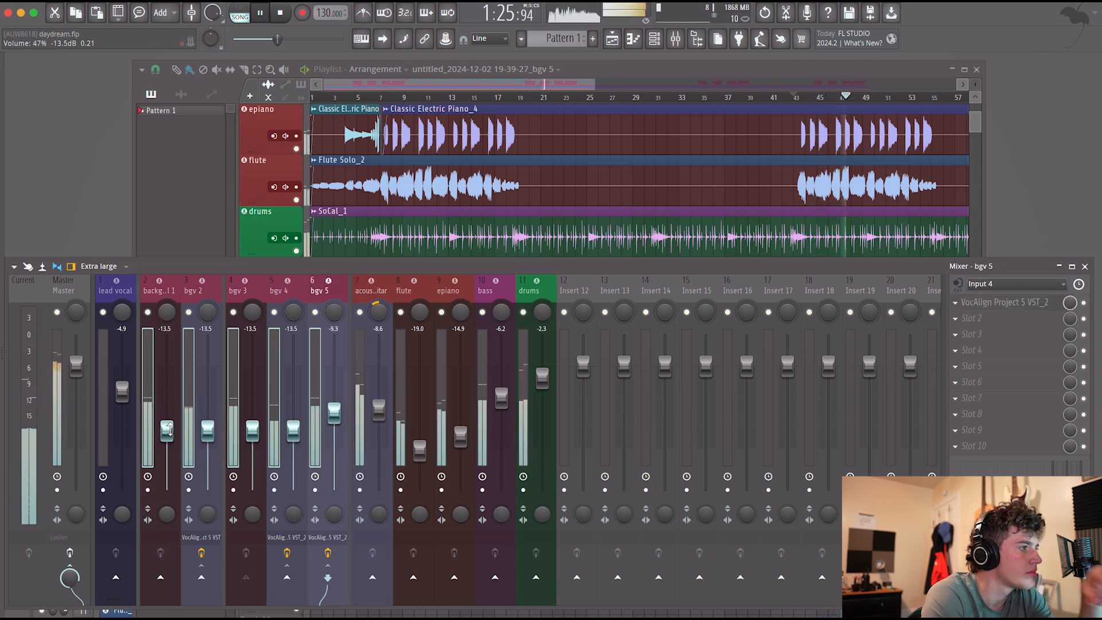
drag(168, 429, 168, 411)
click(321, 395)
drag(334, 393, 335, 405)
key(space)
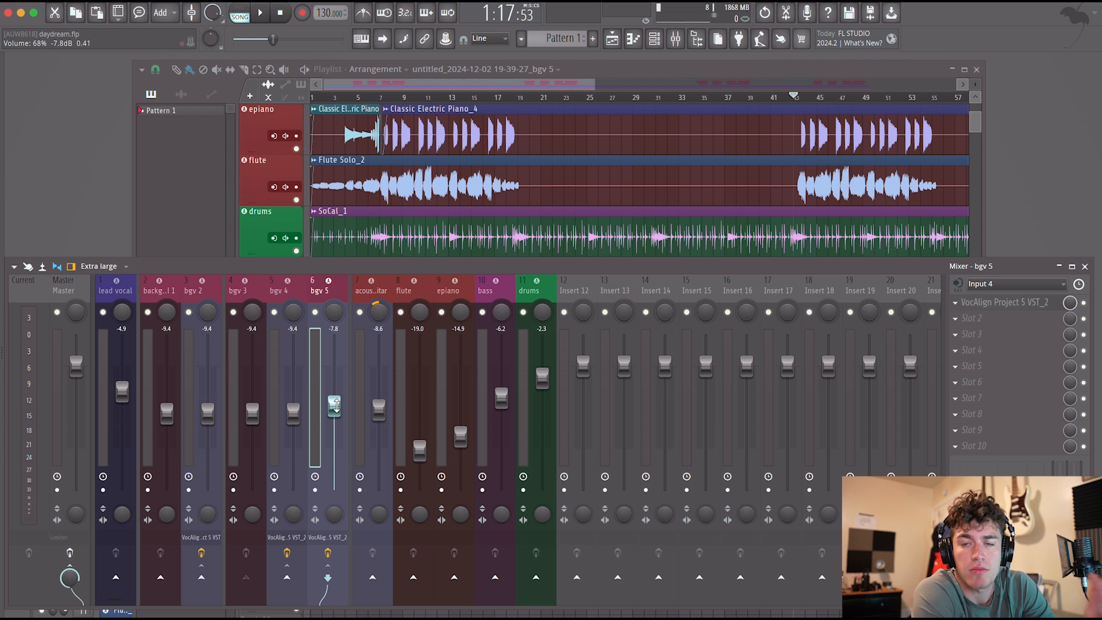
Audition the mix briefly from bar 19 and select the lead vocal track.
click(526, 105)
key(space)
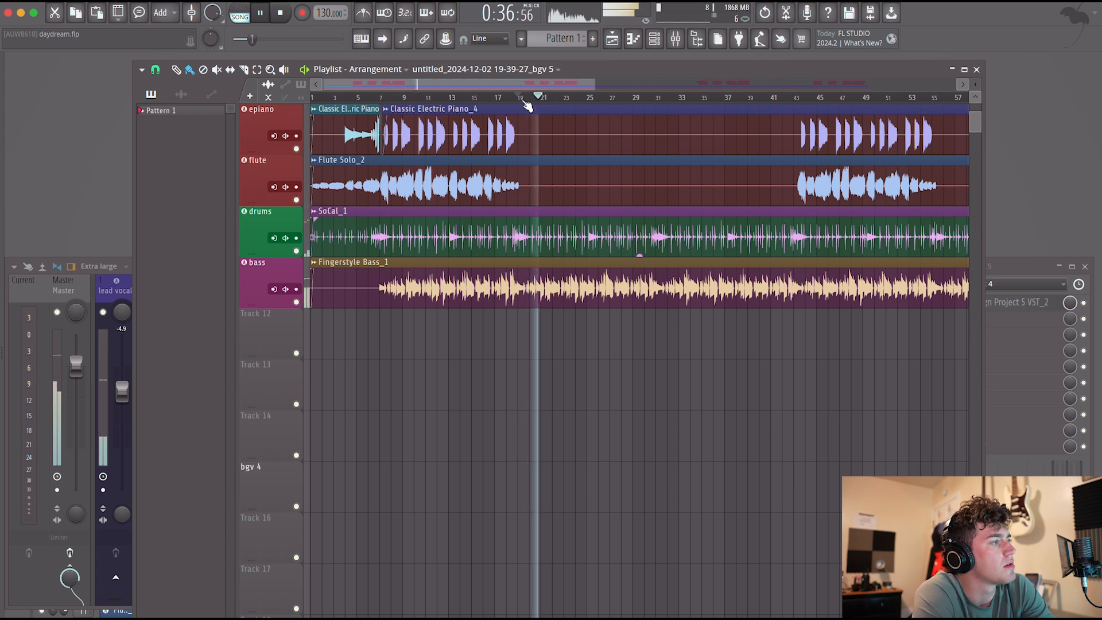
key(space)
click(119, 286)
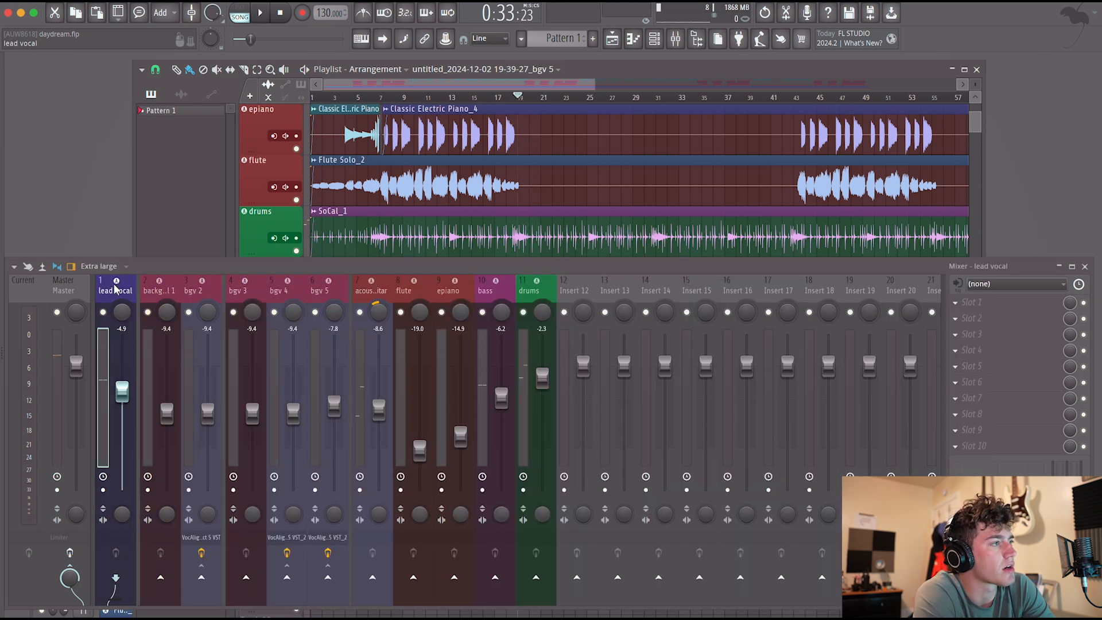
Play from bar 8 and lower the five background vocals together, with the first four at about -13.0 dB and bgv 5 at about -11.4 dB.
click(391, 97)
click(118, 292)
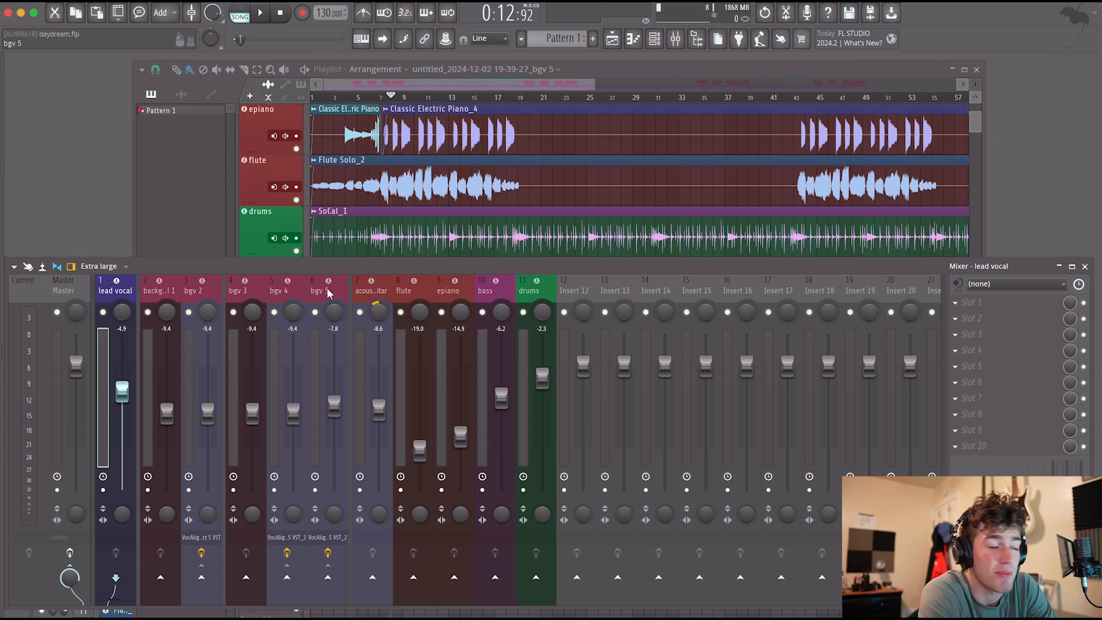
key(space)
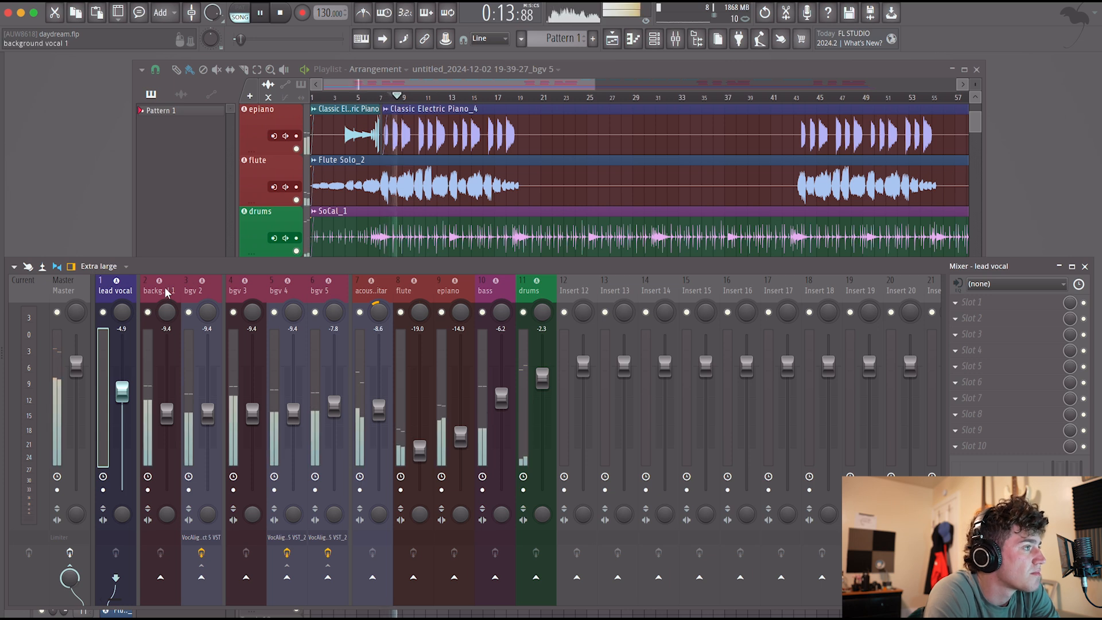
click(298, 283)
click(317, 283)
key(space)
shift+click(169, 282)
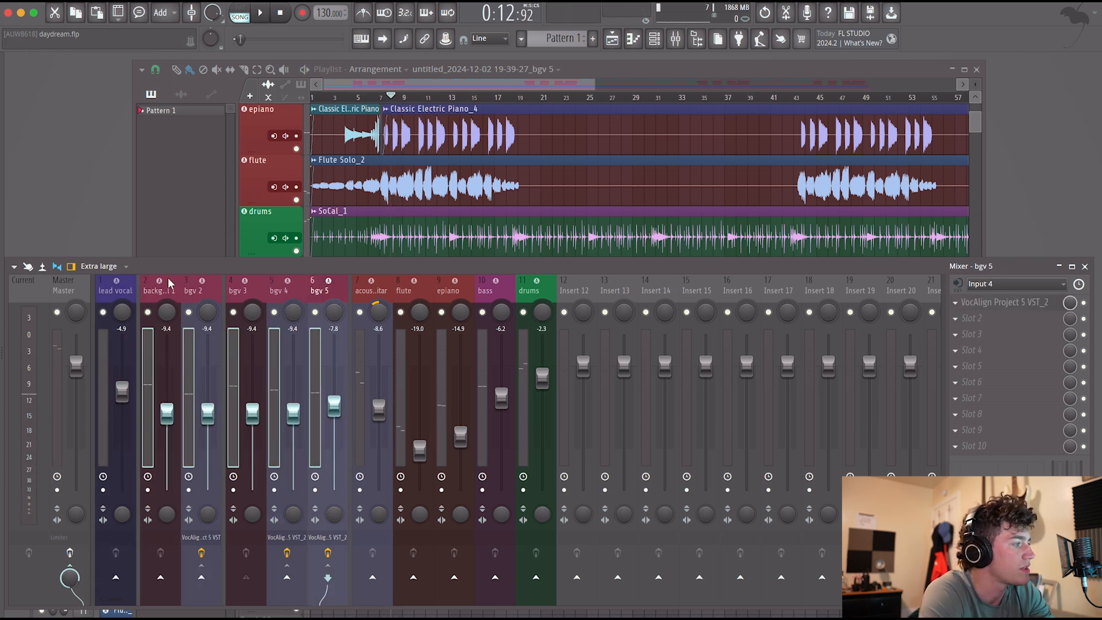
key(space)
drag(167, 413, 167, 430)
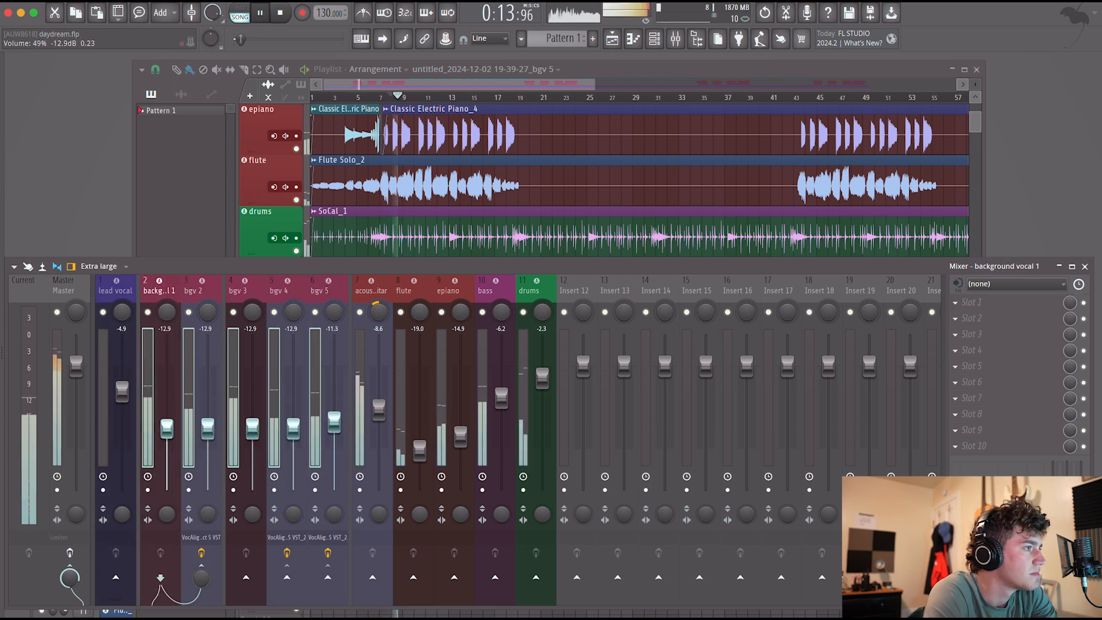
Pan background vocals 1 and 3 left and 2 and 4 right, with 3 and 4 wider, and lower all four to -16.6 dB.
drag(167, 312, 252, 345)
drag(297, 313, 297, 287)
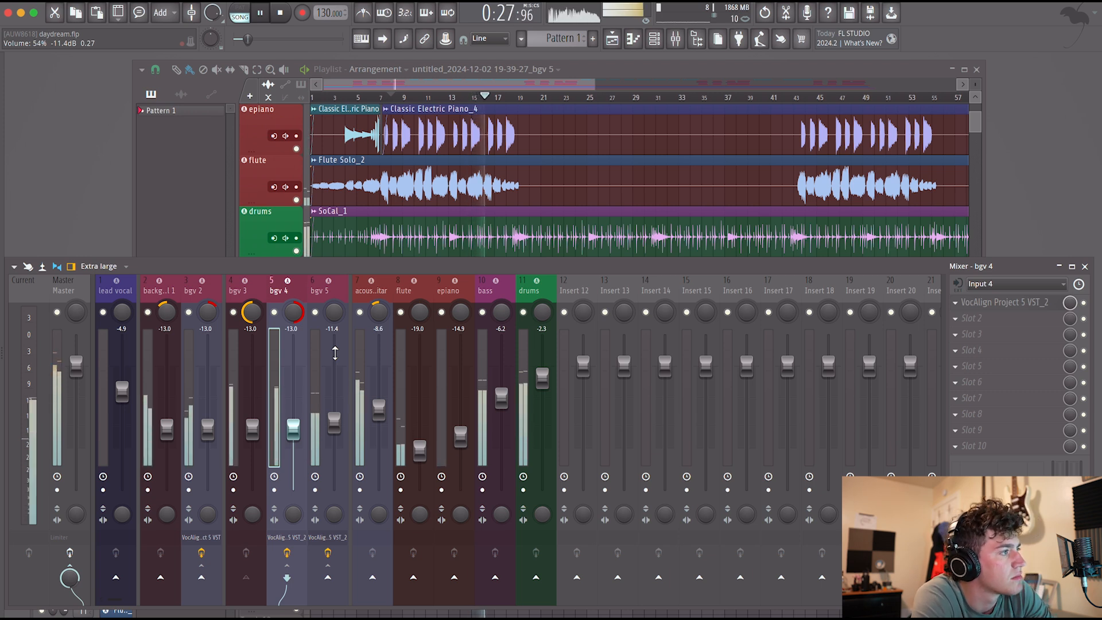
click(153, 409)
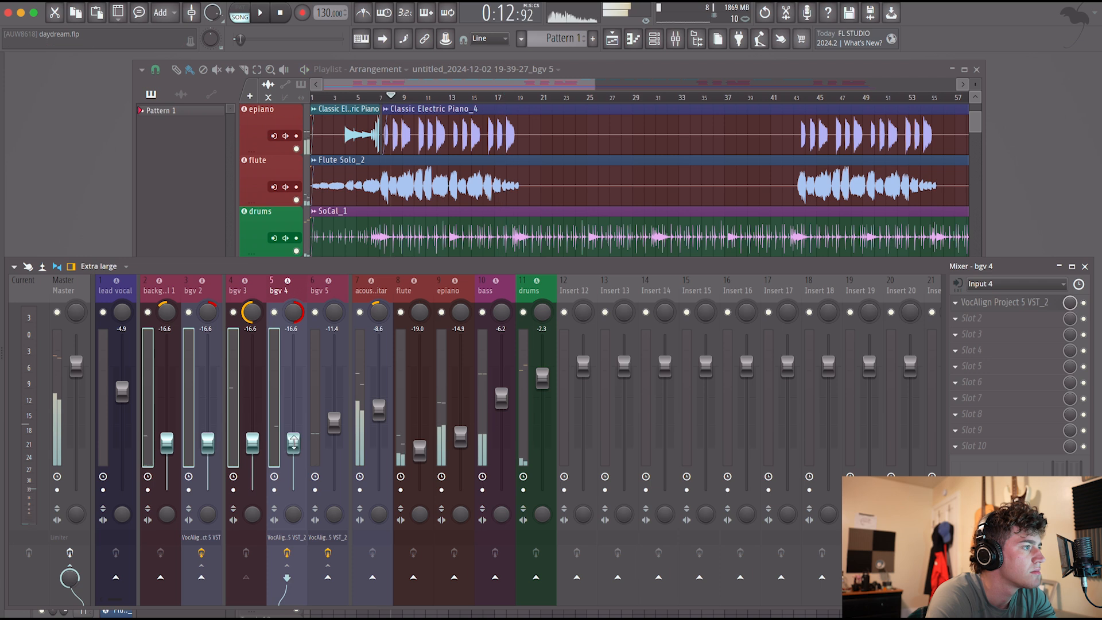
key(space)
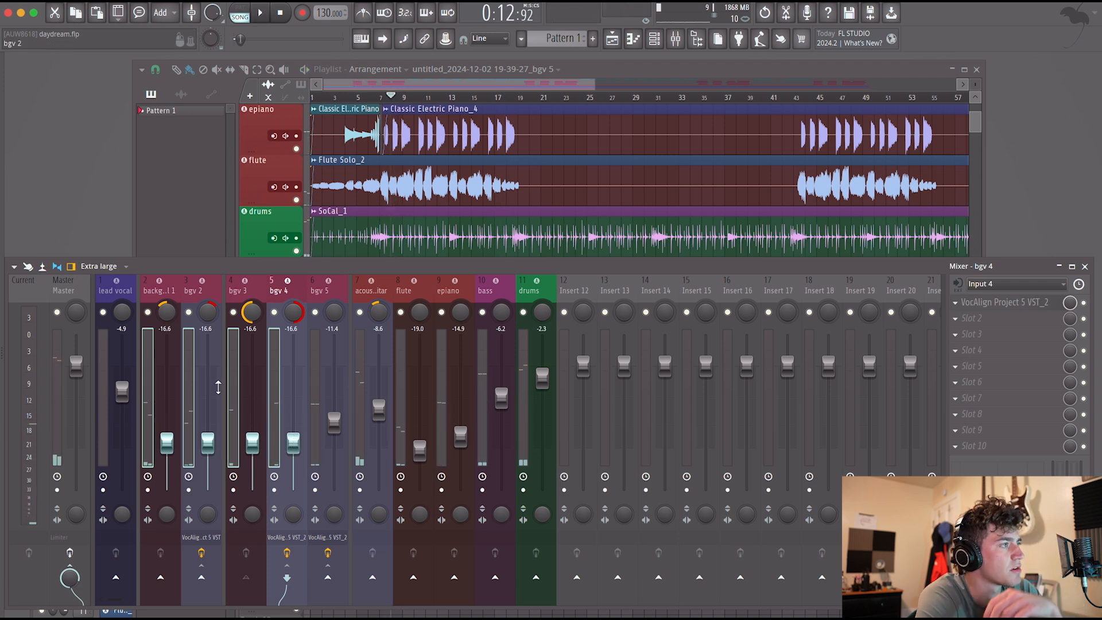
Solo background vocal 1 and bgv 2 together and audition the pair from bar 8.
click(201, 296)
right_click(147, 312)
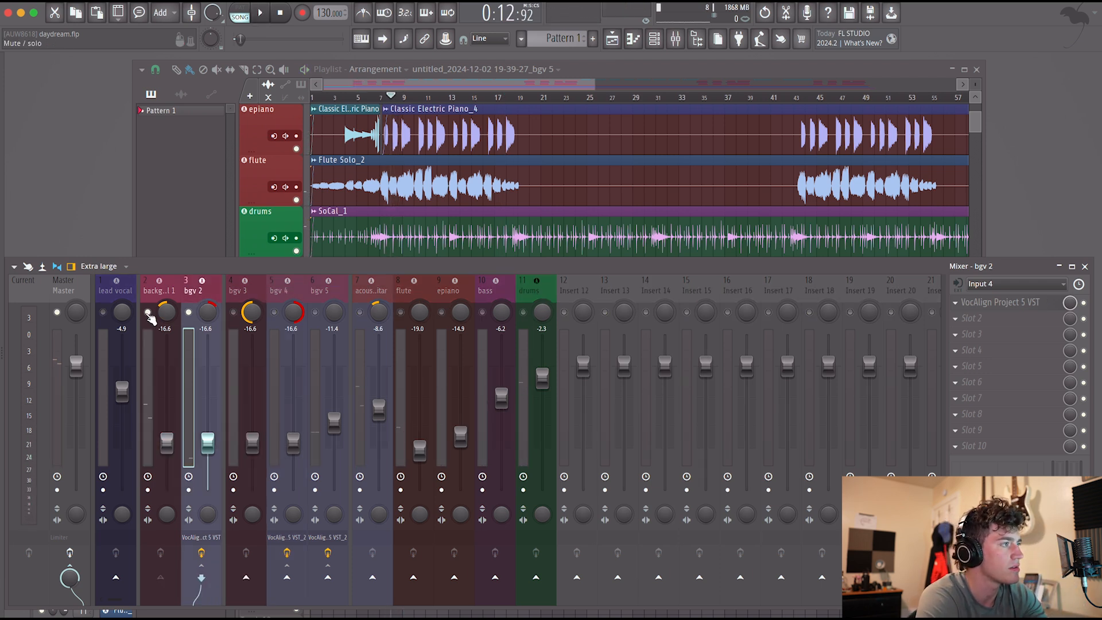
key(space)
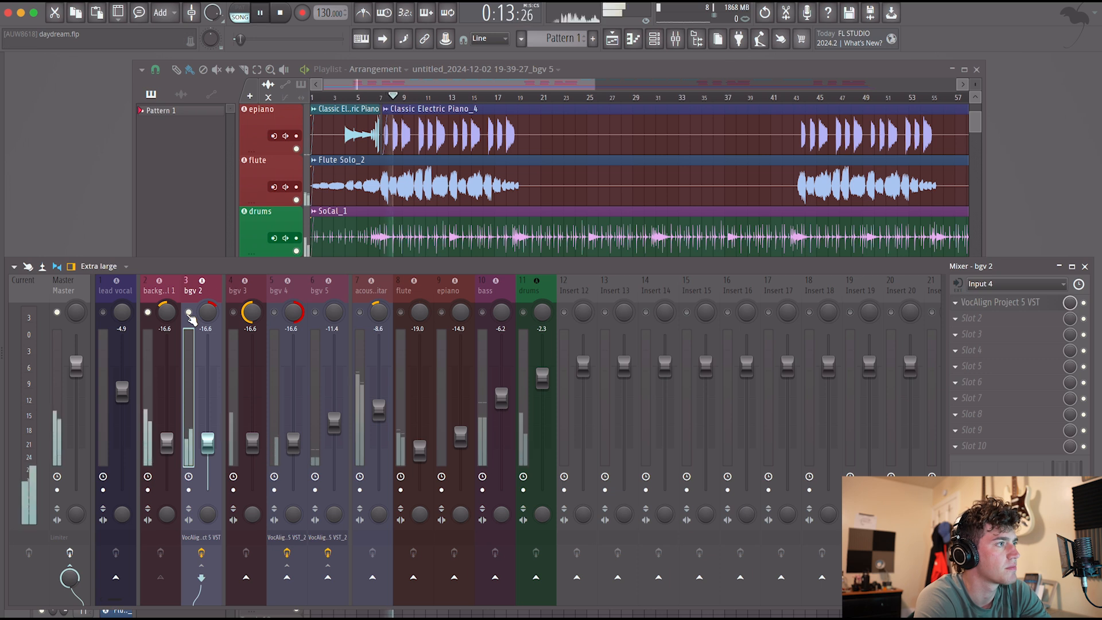
key(space)
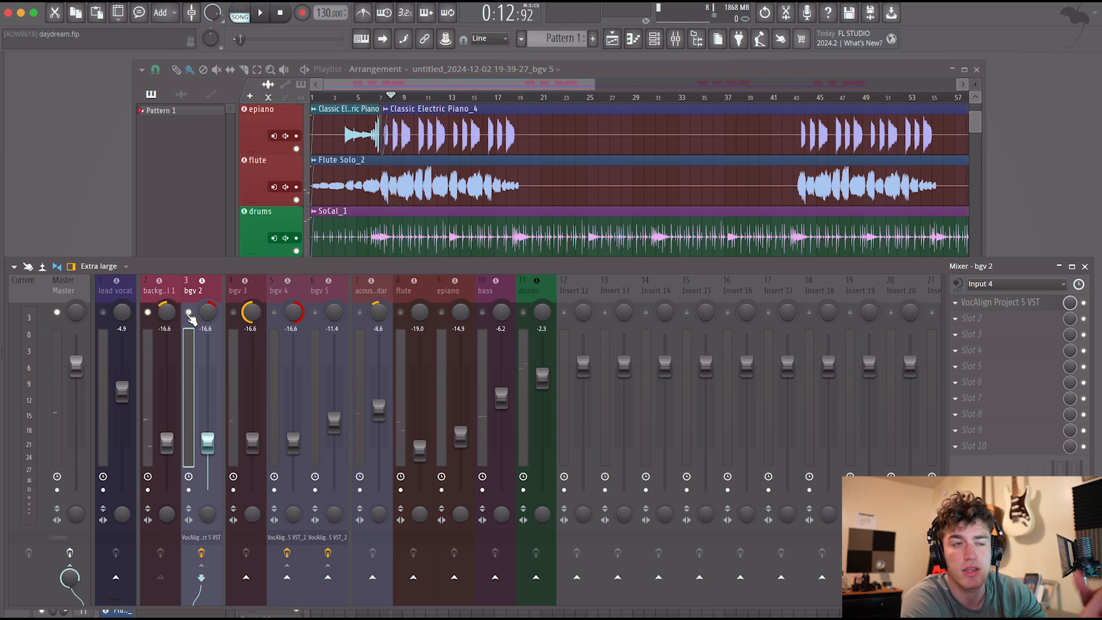
Lower background vocal 1 to -17.7 dB, mute bgv 2, and audition background vocal 1 on its own with centred and left panning.
click(166, 442)
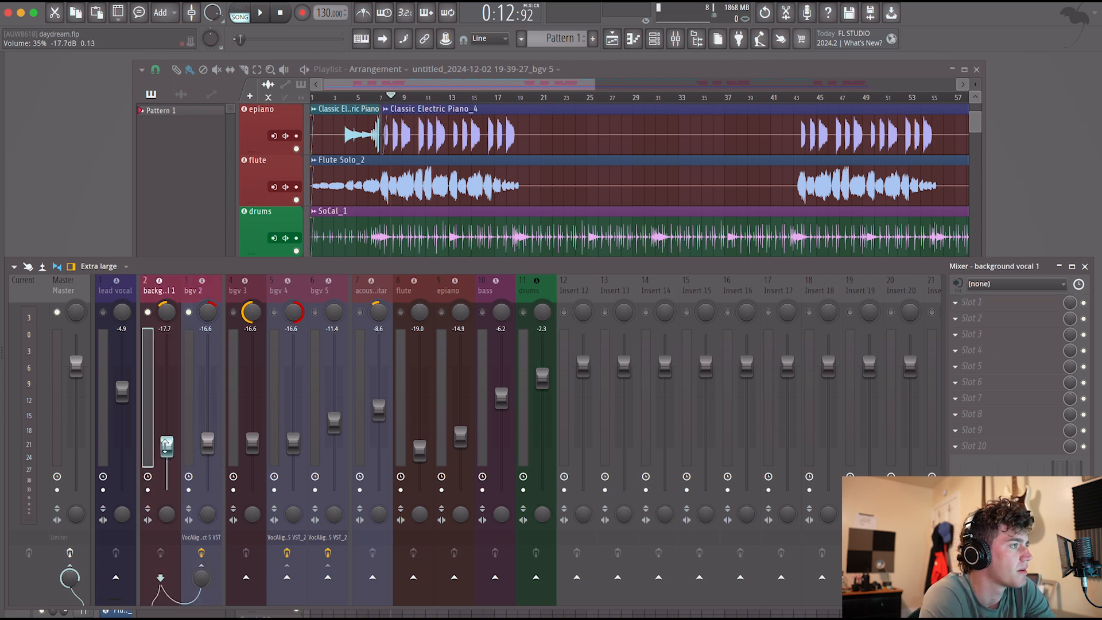
key(space)
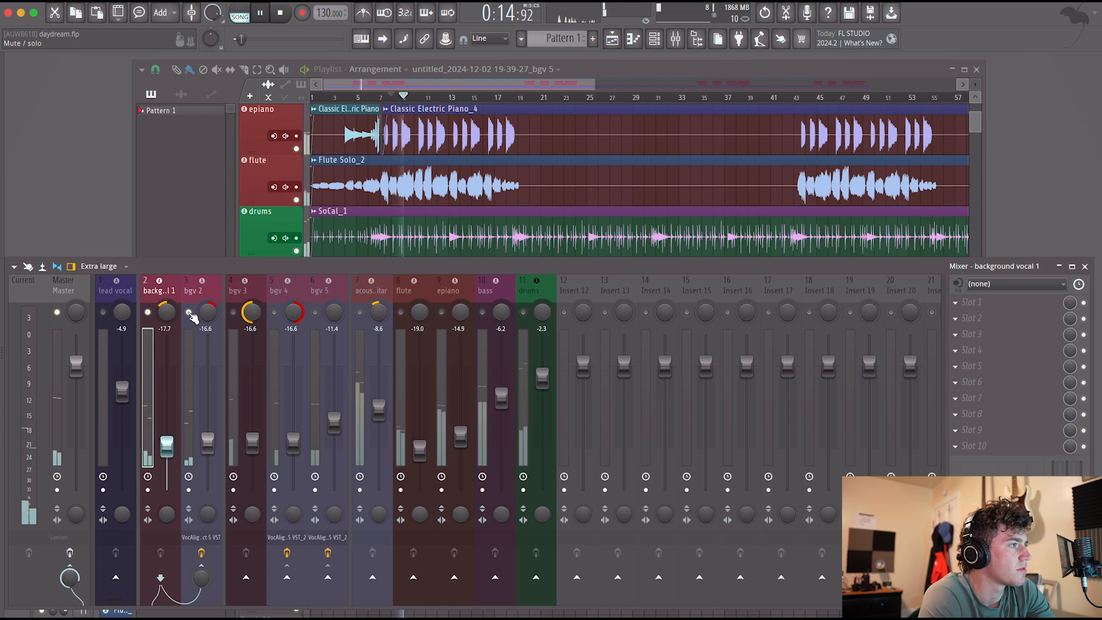
key(space)
key(space)
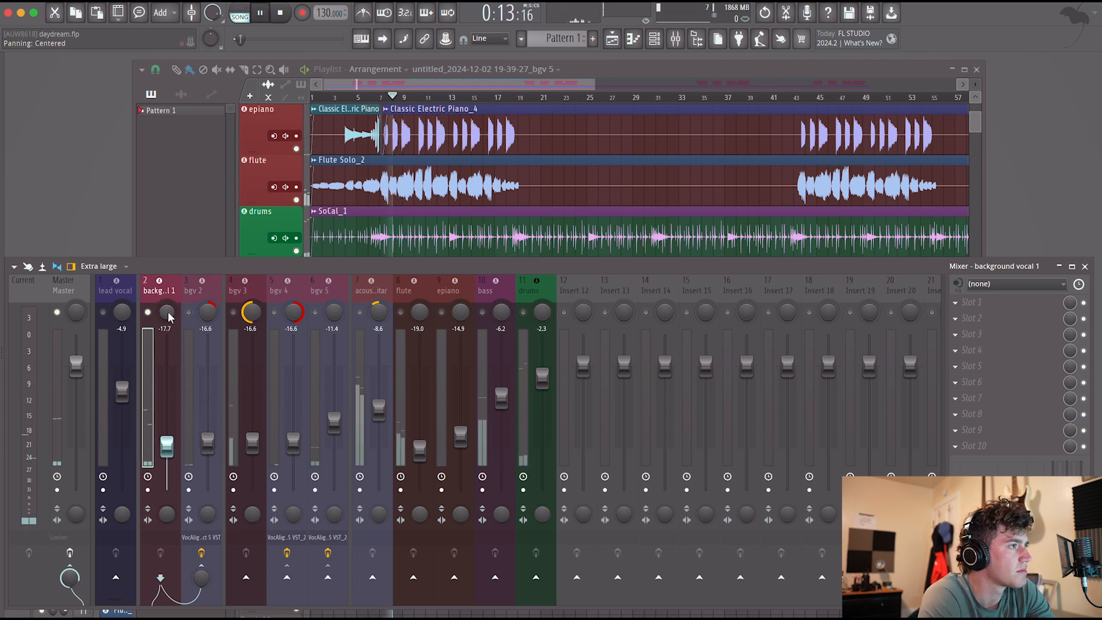
key(space)
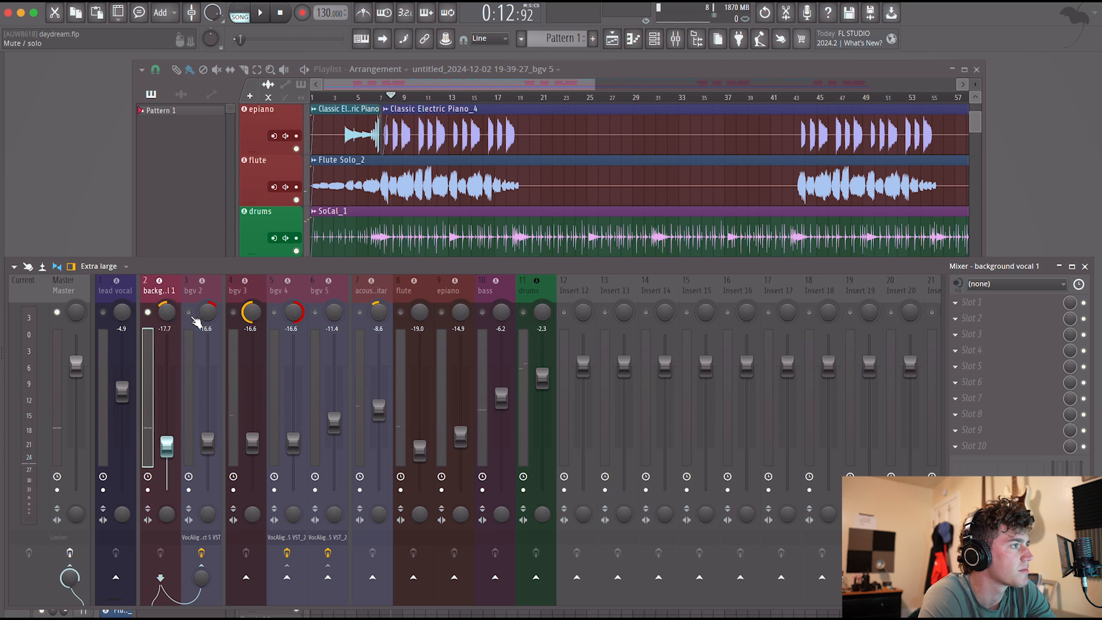
Solo bgv 3 and bgv 4 together, audition the pair from bar 8, and lower bgv 3 to -18.1 dB.
click(234, 313)
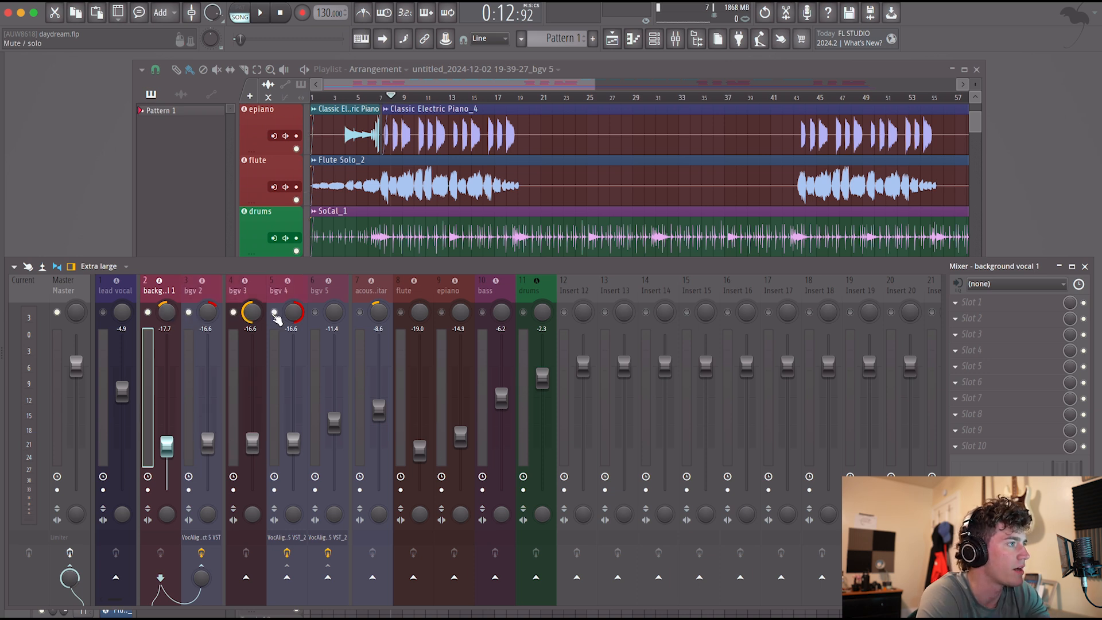
right_click(234, 314)
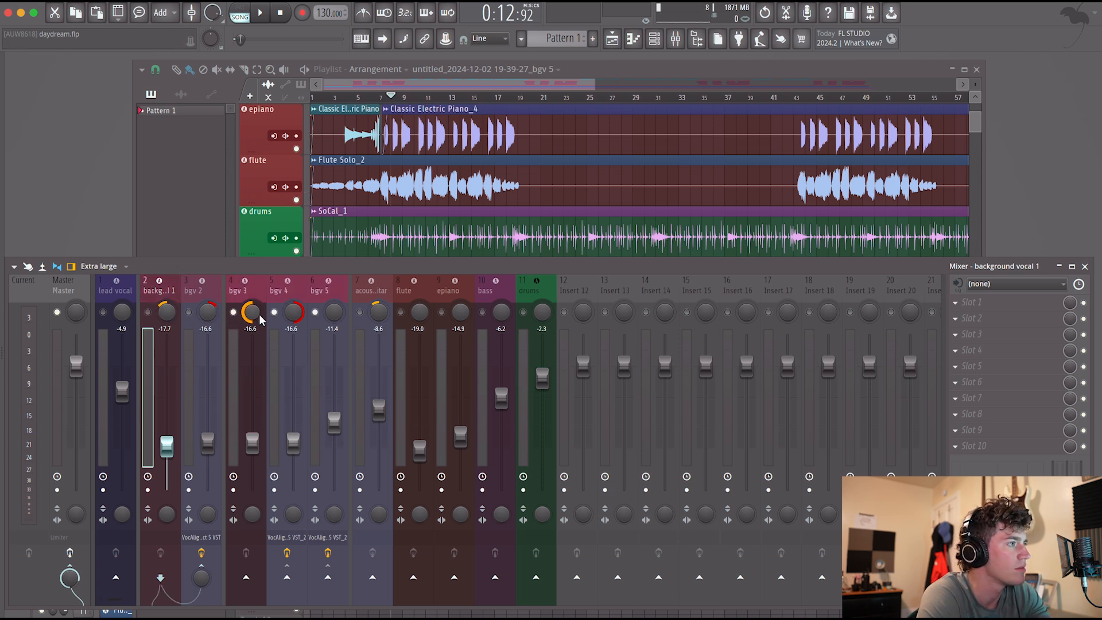
click(316, 312)
key(space)
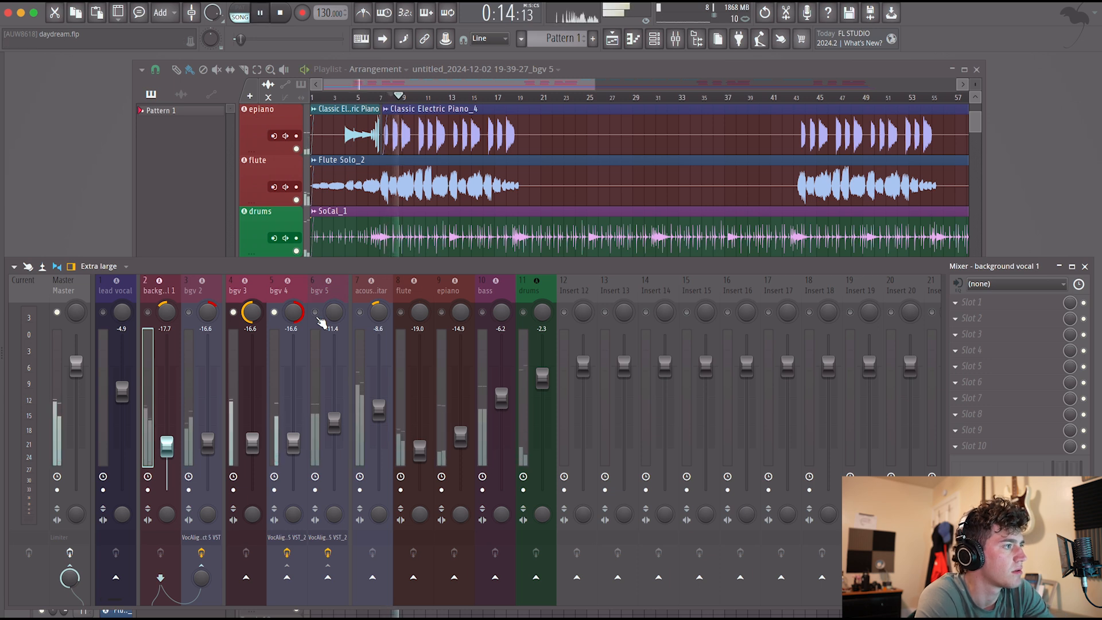
key(space)
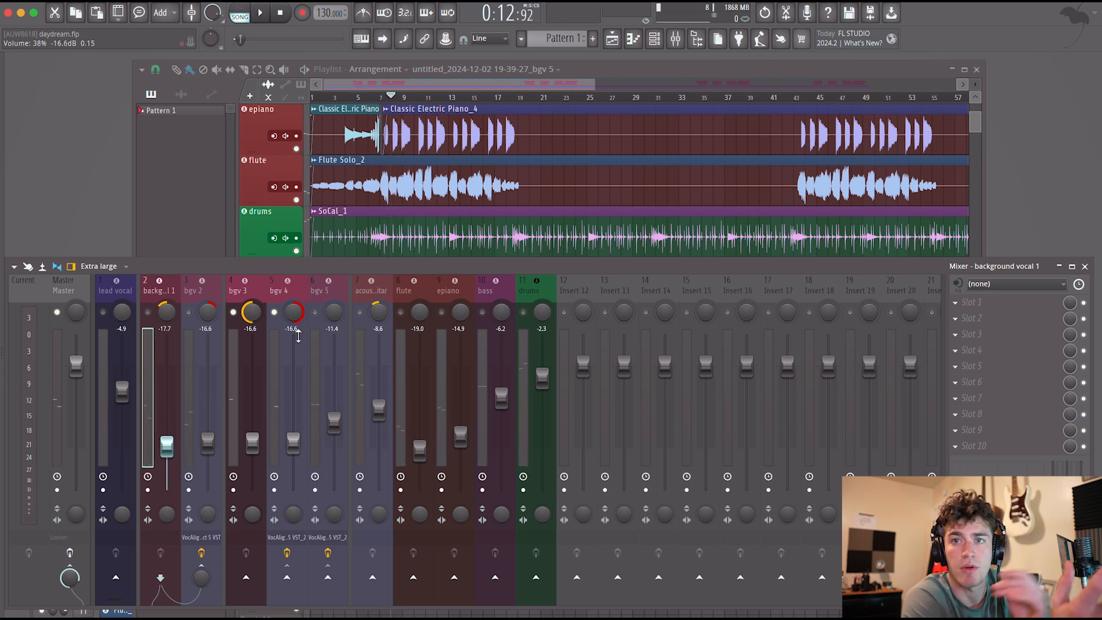
drag(258, 437, 259, 440)
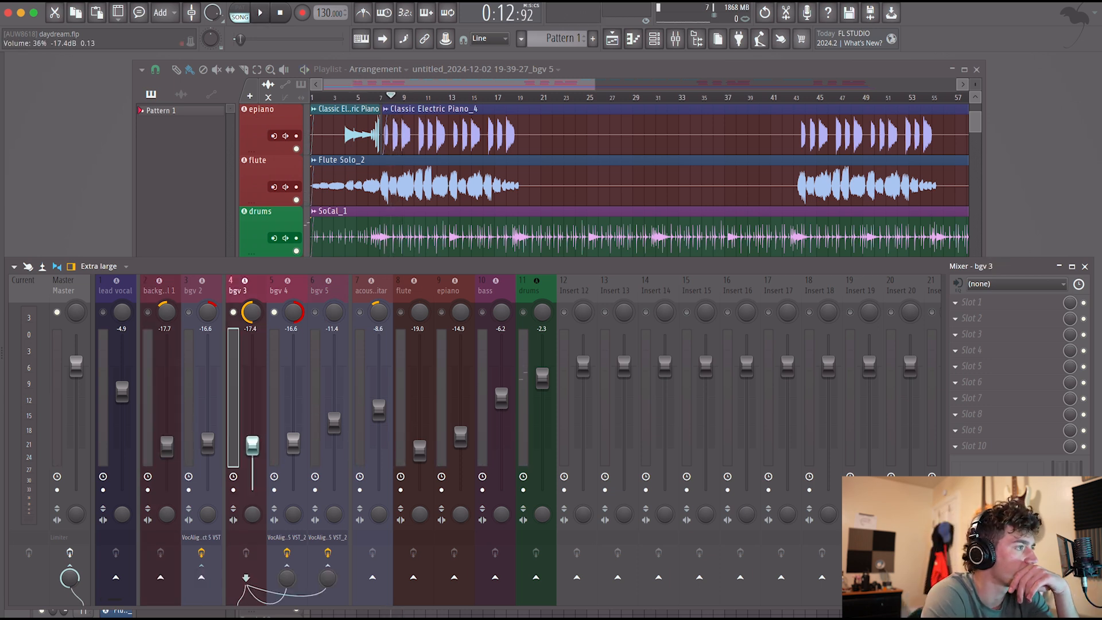
Solo bgv 5 and audition it on its own from bar 8.
right_click(316, 313)
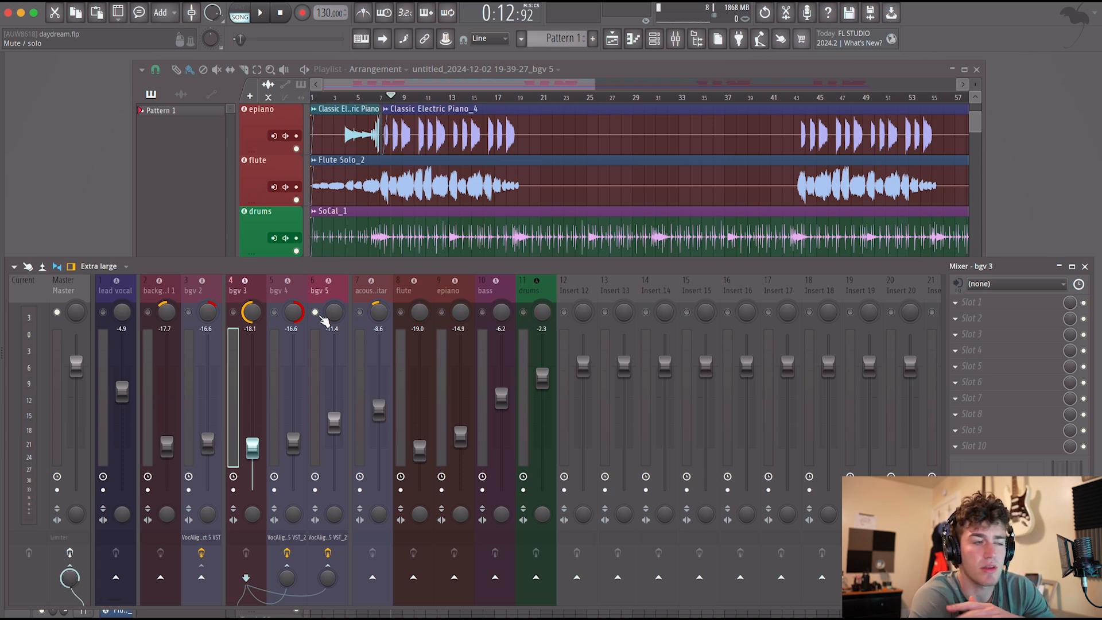
key(space)
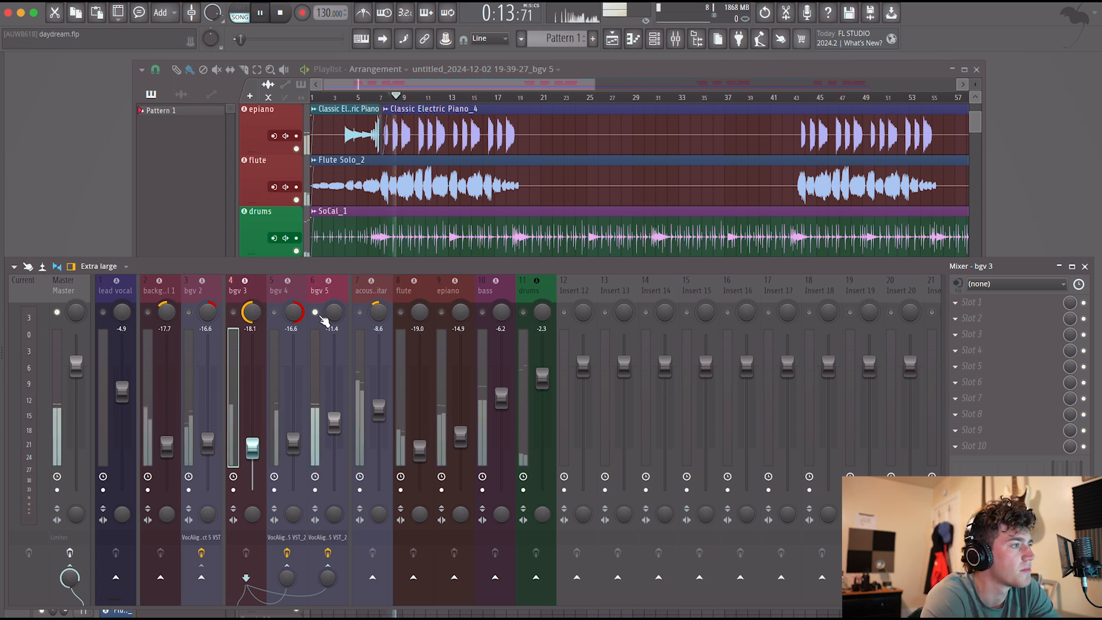
key(space)
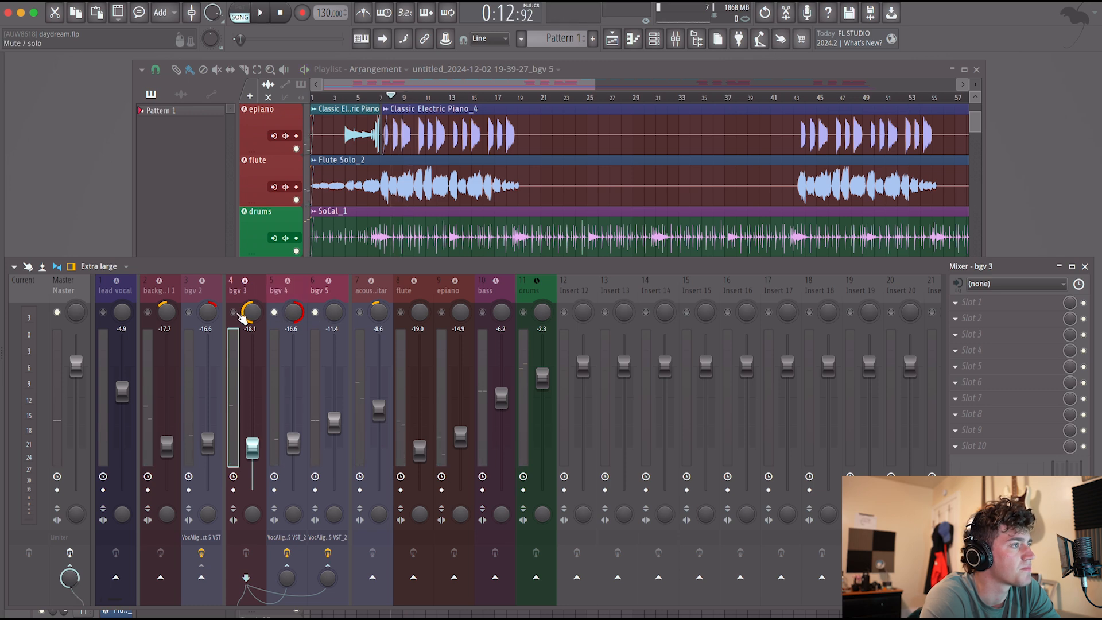
Unmute the other four background vocals alongside bgv 5, followed by all the remaining mixer tracks.
click(234, 312)
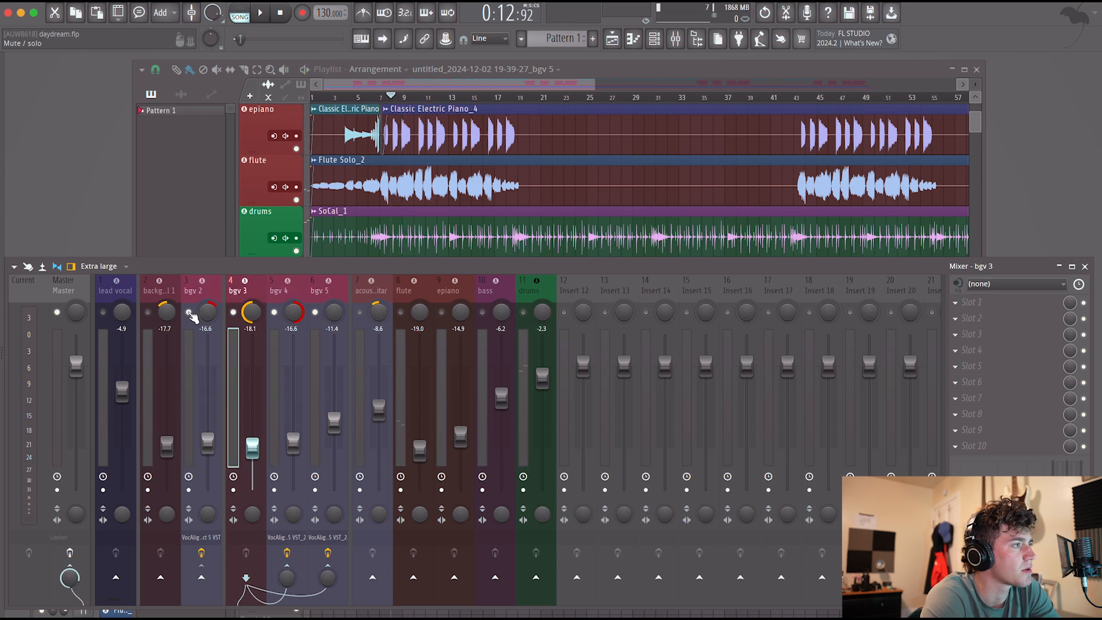
click(148, 313)
scroll(453, 222, down, 5)
scroll(453, 222, up, 5)
scroll(454, 222, down, 1)
scroll(453, 222, up, 4)
scroll(453, 221, down, 2)
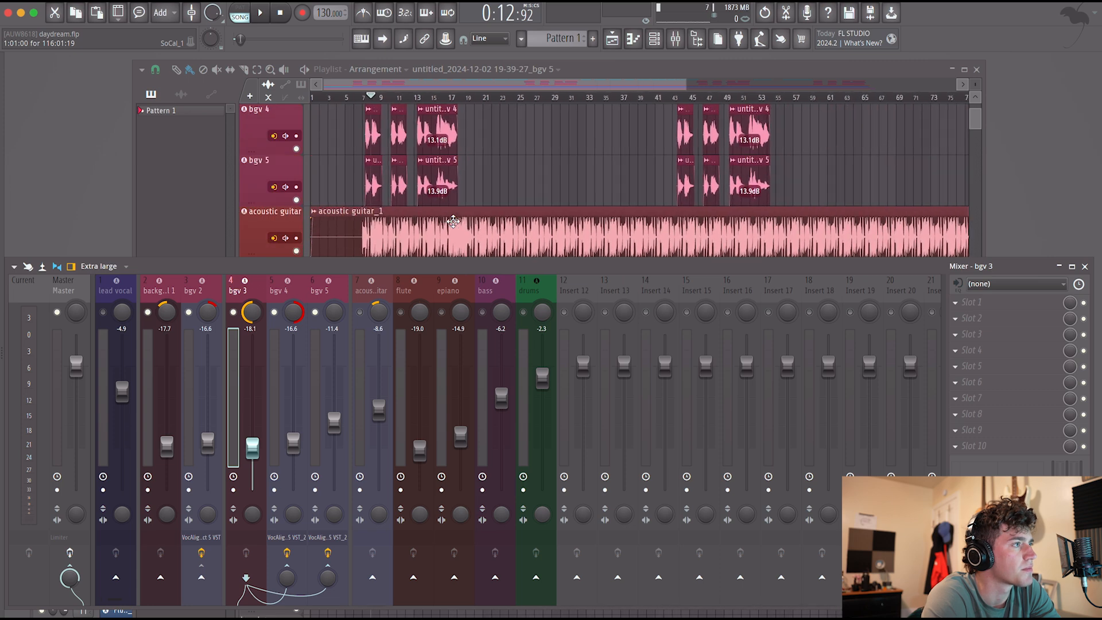
scroll(453, 222, up, 4)
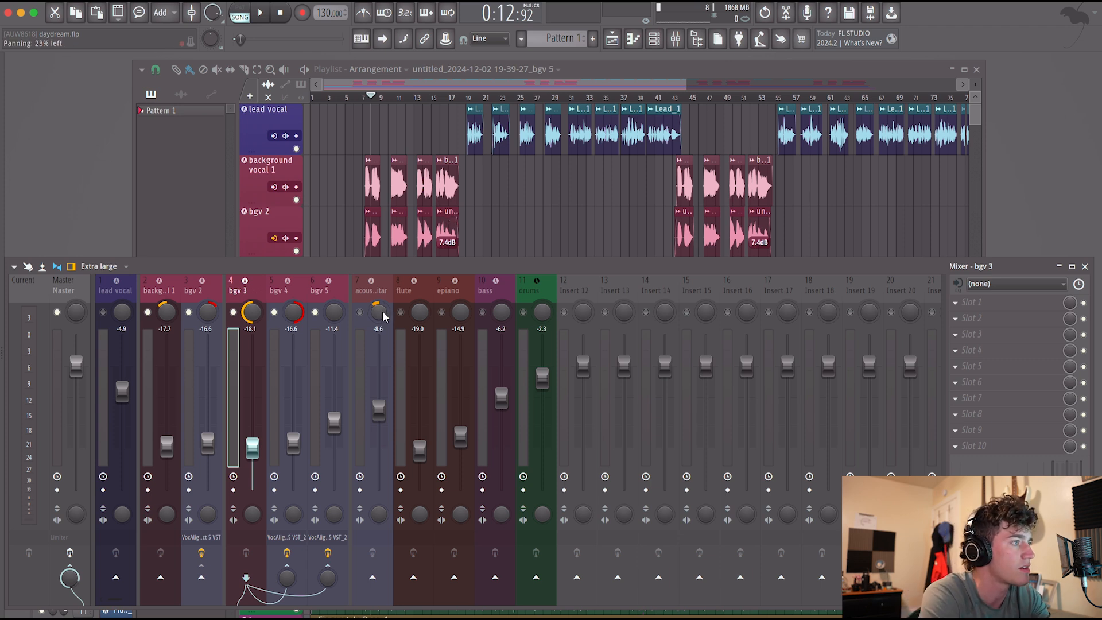
click(360, 313)
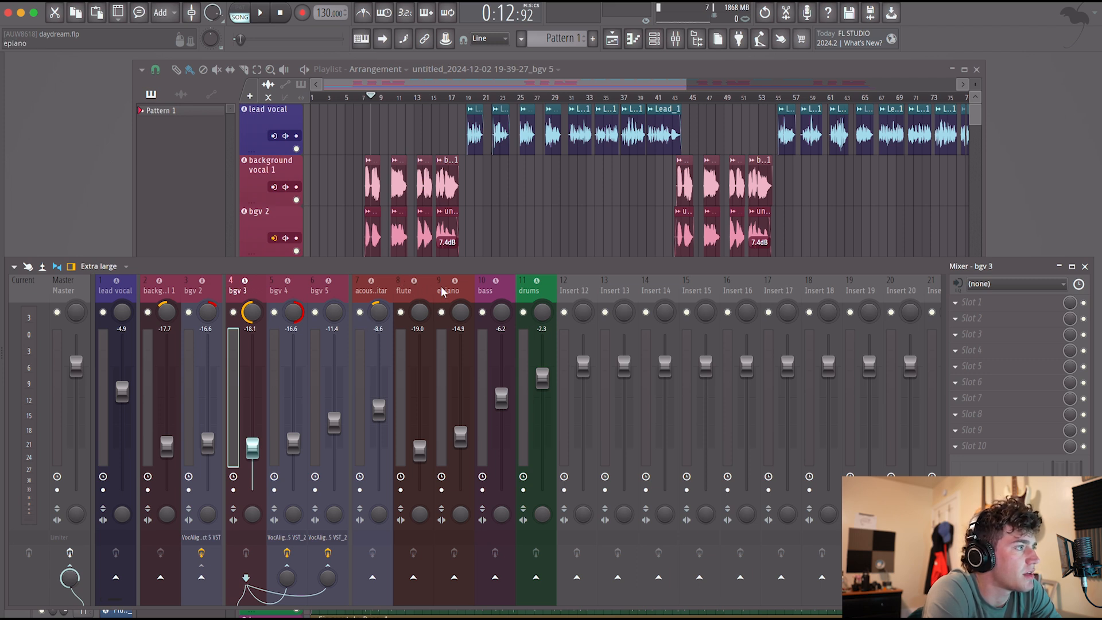
Play the full mix, raise the flute to -14.8 dB and the epiano to -10.5 dB, and pan the epiano 39% right.
key(space)
drag(420, 451, 461, 418)
drag(461, 311, 461, 304)
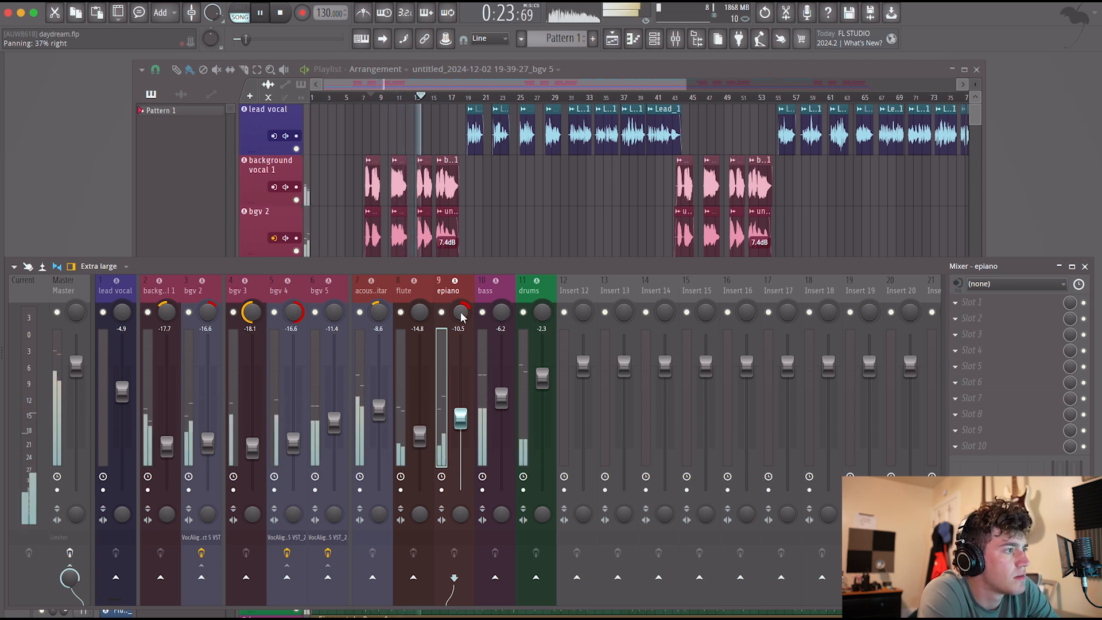
drag(461, 313, 461, 321)
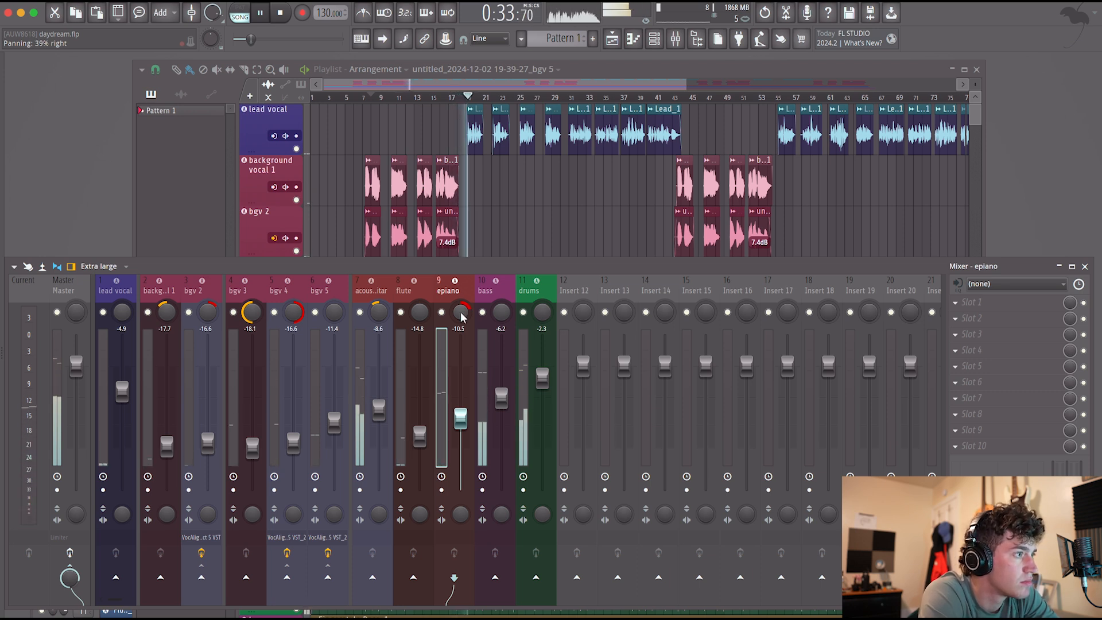
Replay the mix from bar 8, pan the flute about 85% right, and move the epiano's panning back toward the centre.
key(space)
key(space)
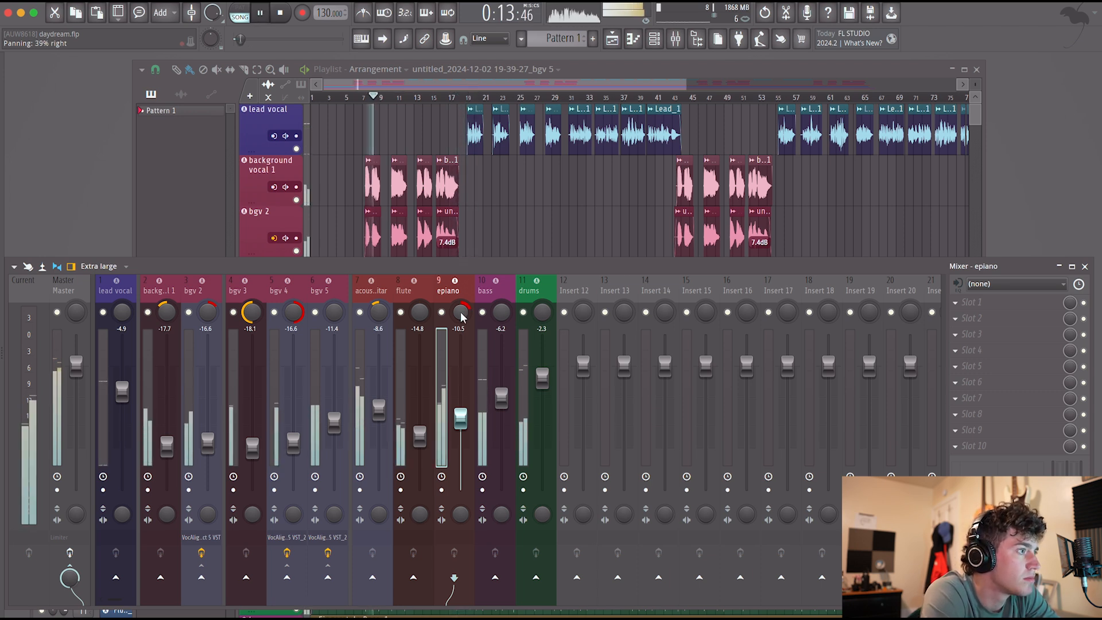
drag(461, 316, 419, 297)
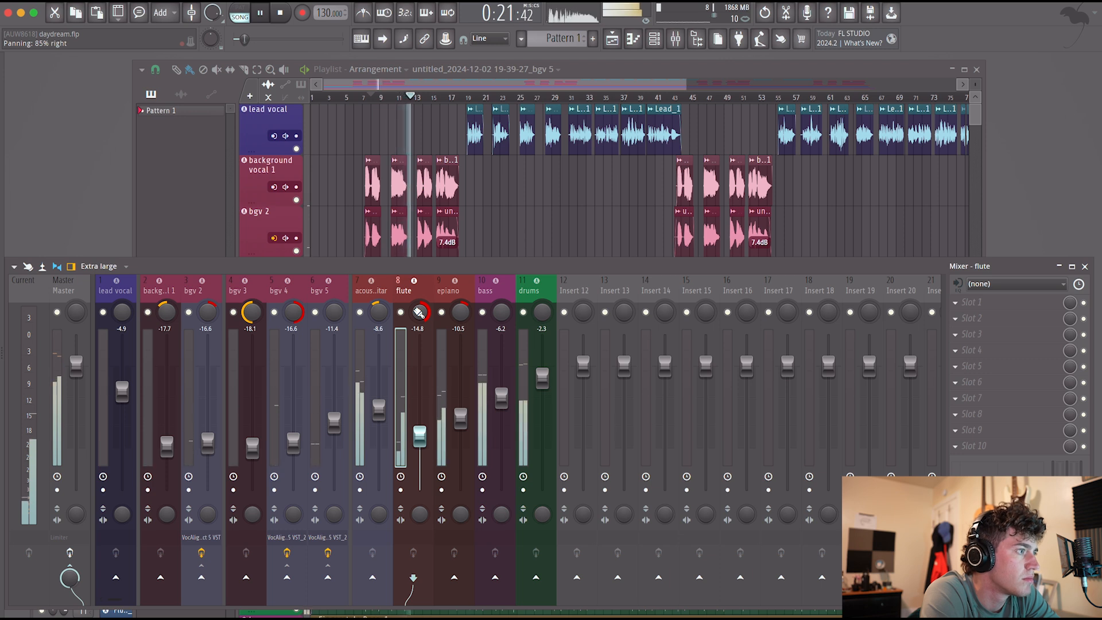
drag(460, 311, 461, 317)
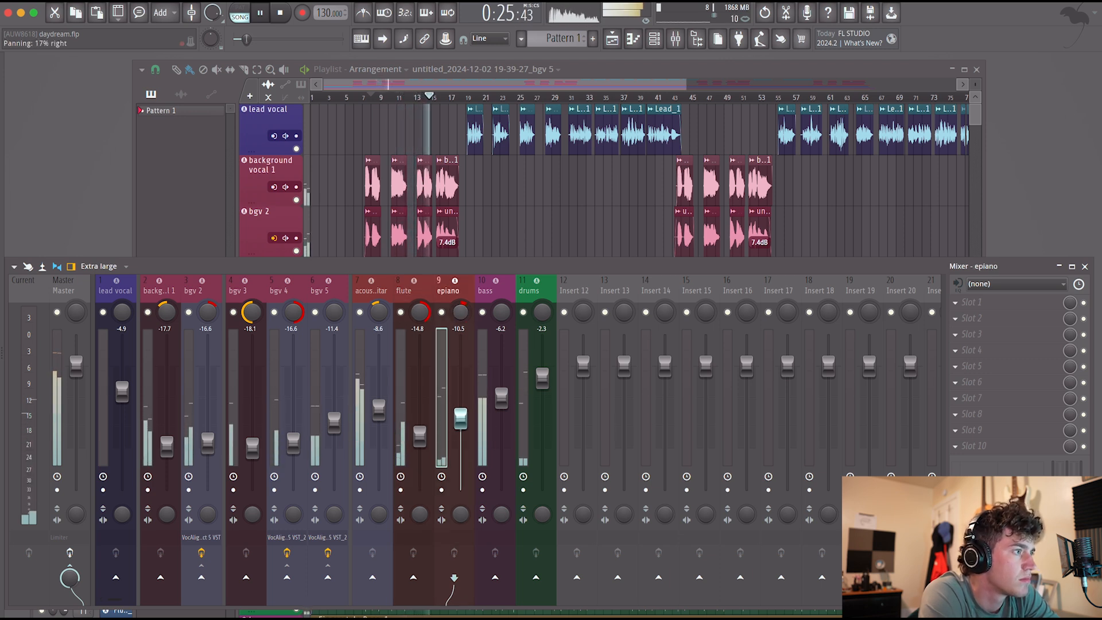
Readjust the acoustic guitar and bgv 2 panning, setting background vocal 1 to 18% left and bgv 3 to 76% left.
drag(379, 312, 379, 313)
drag(163, 308, 169, 320)
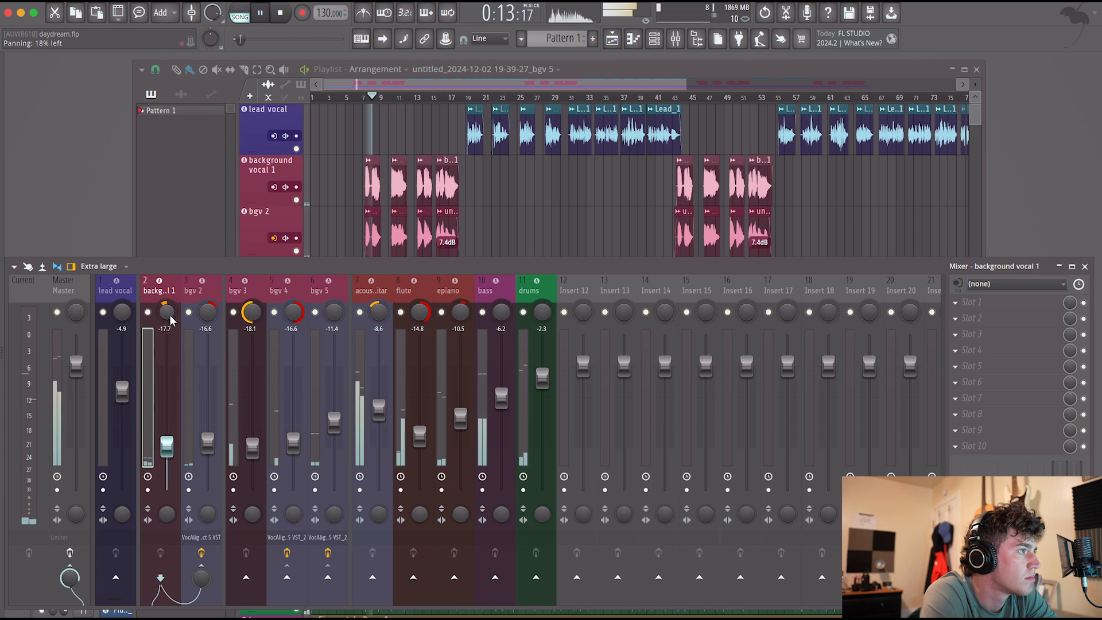
click(208, 312)
drag(250, 312, 253, 313)
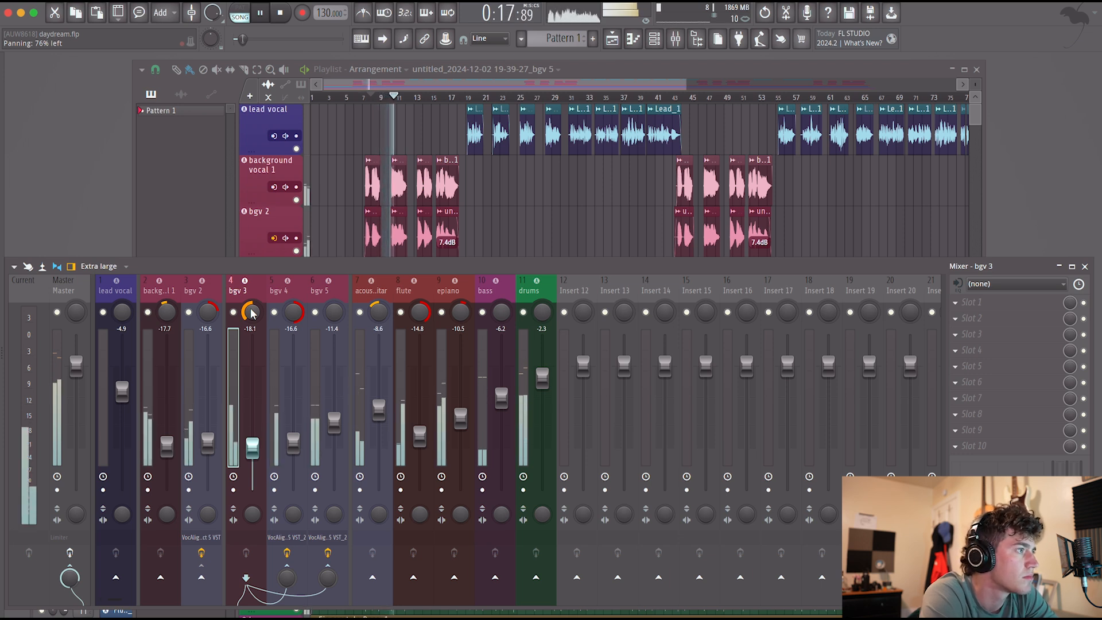
Narrow the flute's panning to about 68% right and fine-tune the left panning of bgv 3.
drag(419, 313, 419, 319)
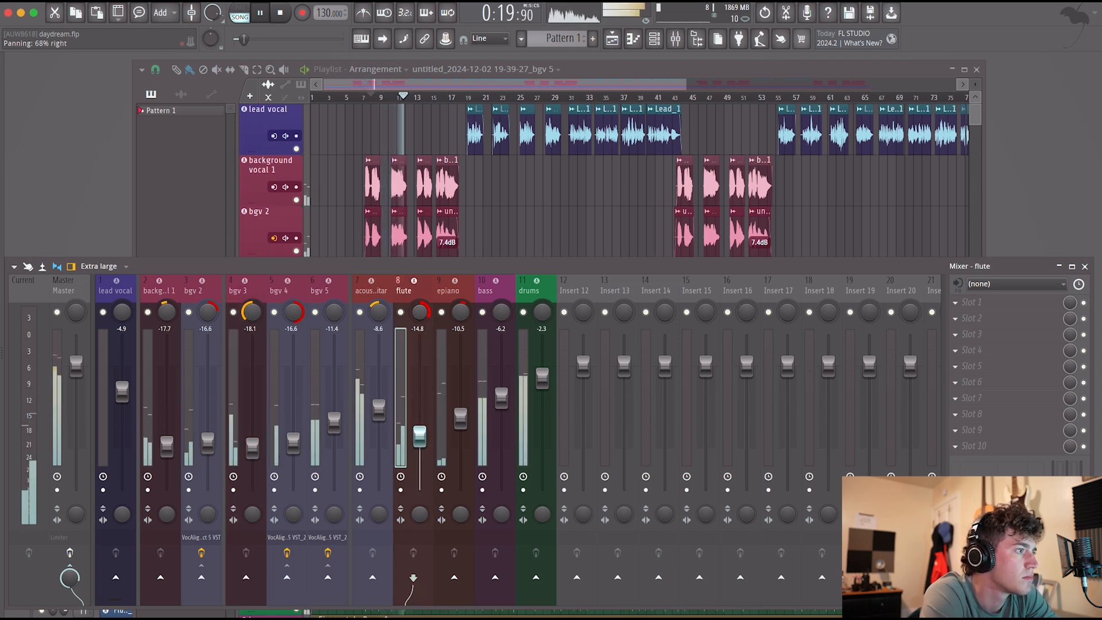
click(251, 312)
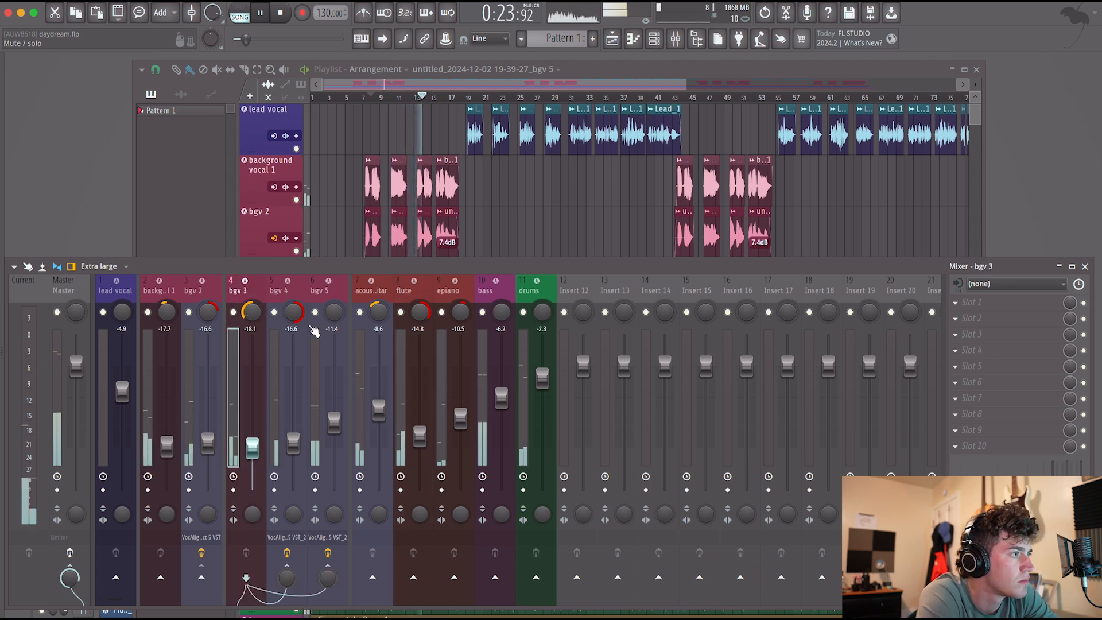
drag(252, 312, 252, 310)
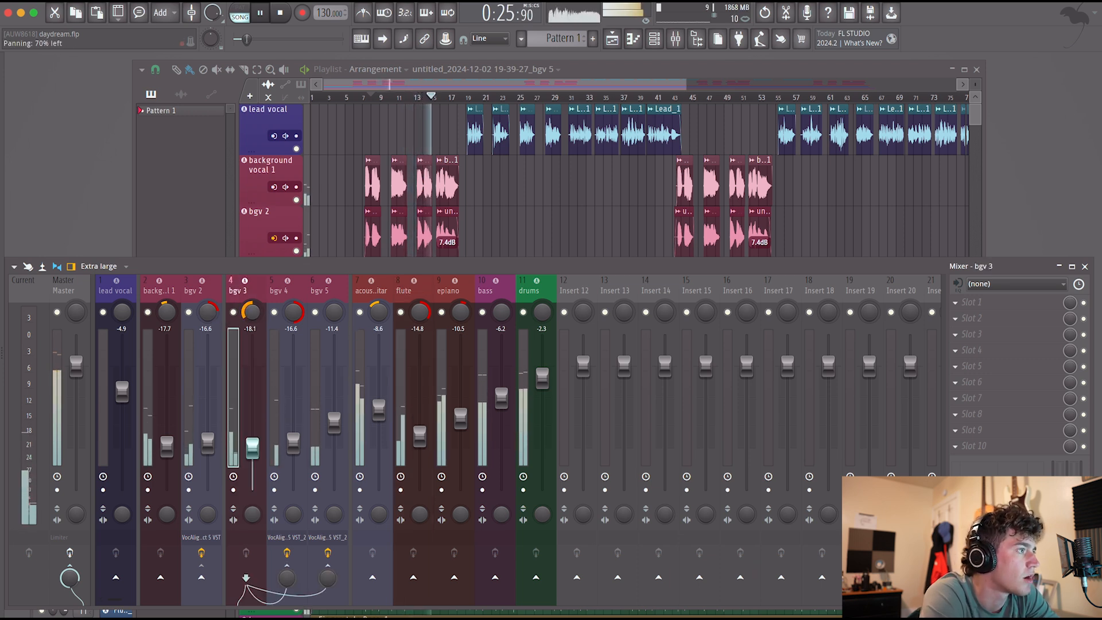
Pan background vocal 1 about 52% left, bgv 2 about 29% right and bgv 3 about 86% left, and check bgv 4's right panning.
click(166, 312)
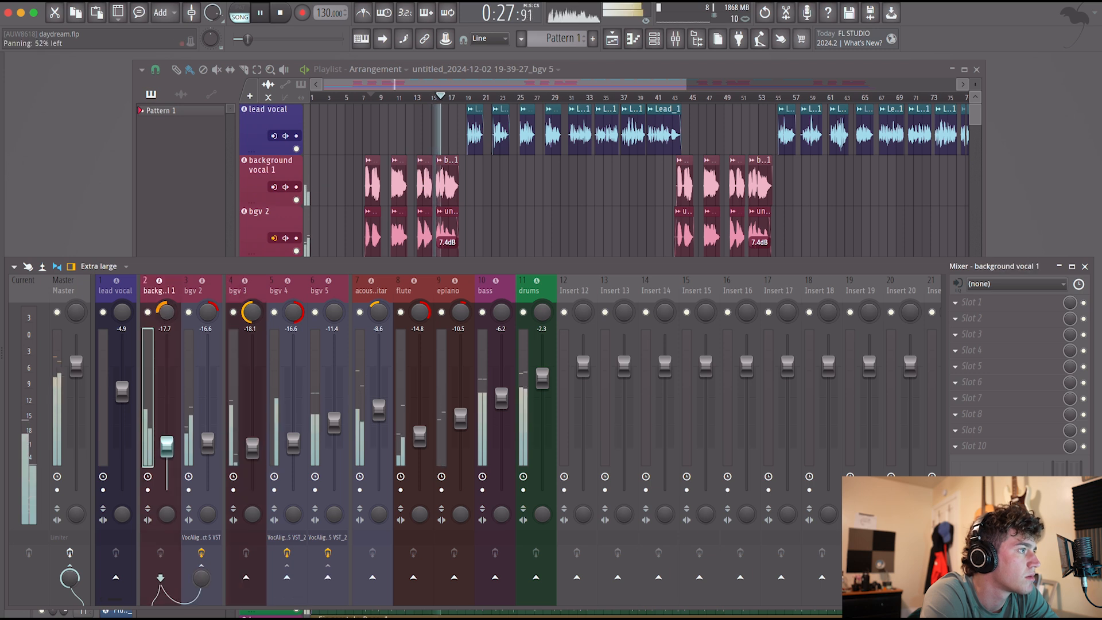
click(207, 312)
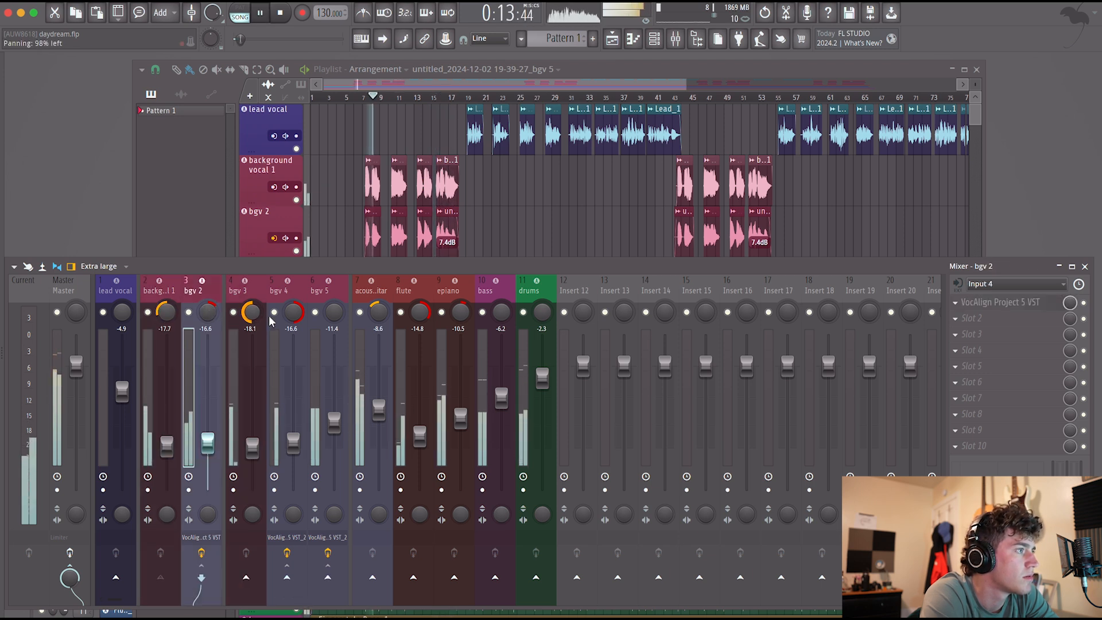
click(293, 312)
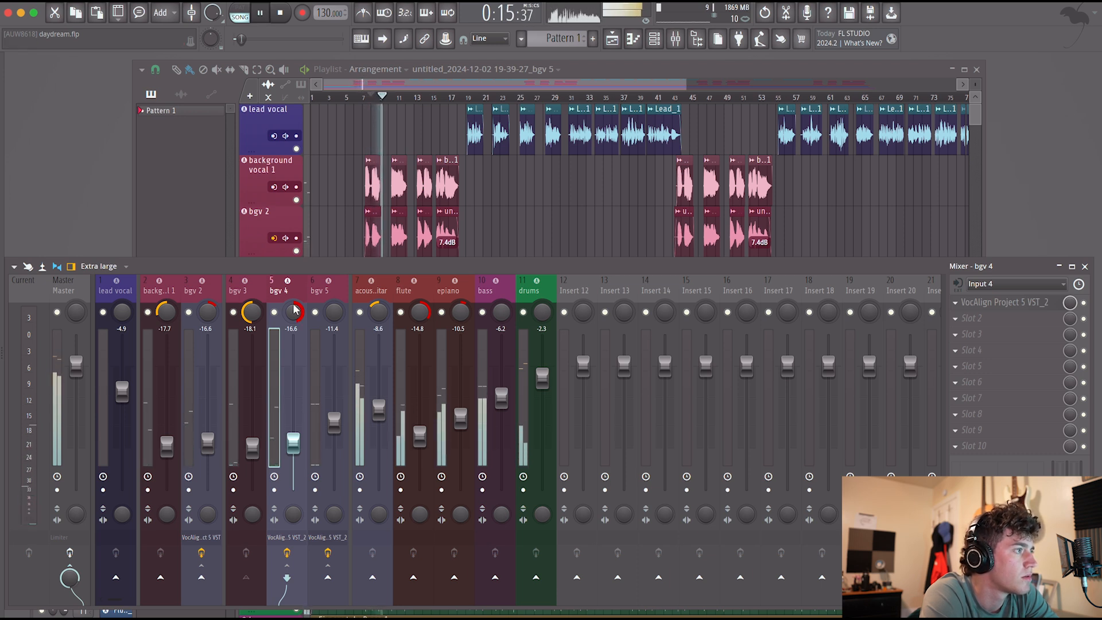
click(250, 313)
drag(250, 312, 251, 310)
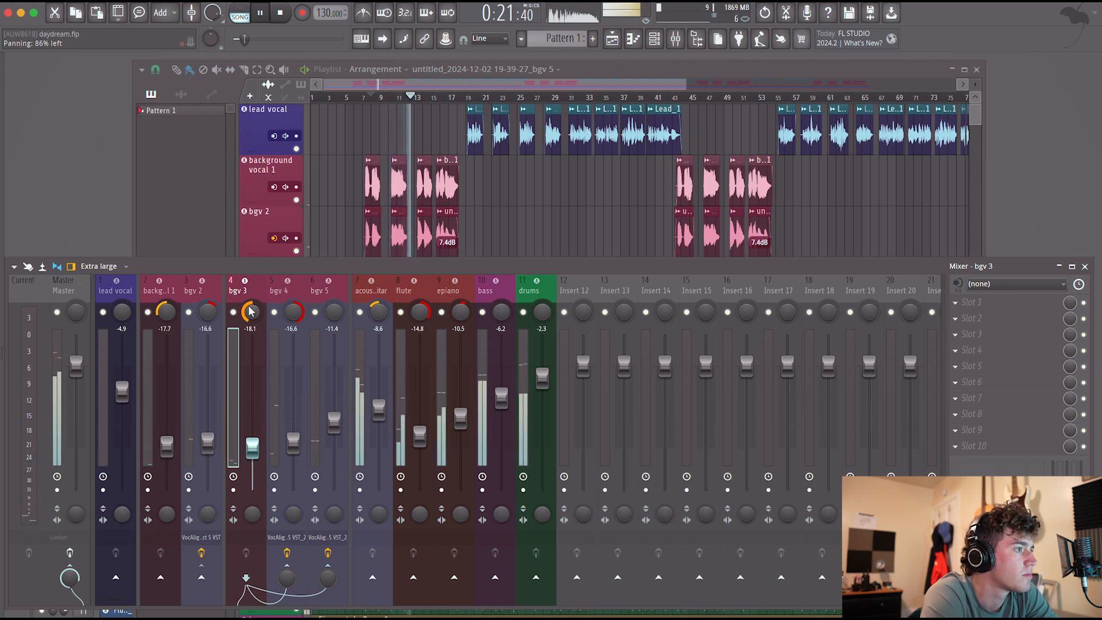
Fine-tune the flute's right panning and lower its level to -16.1 dB while the mix plays.
drag(420, 312, 420, 310)
drag(420, 436, 420, 441)
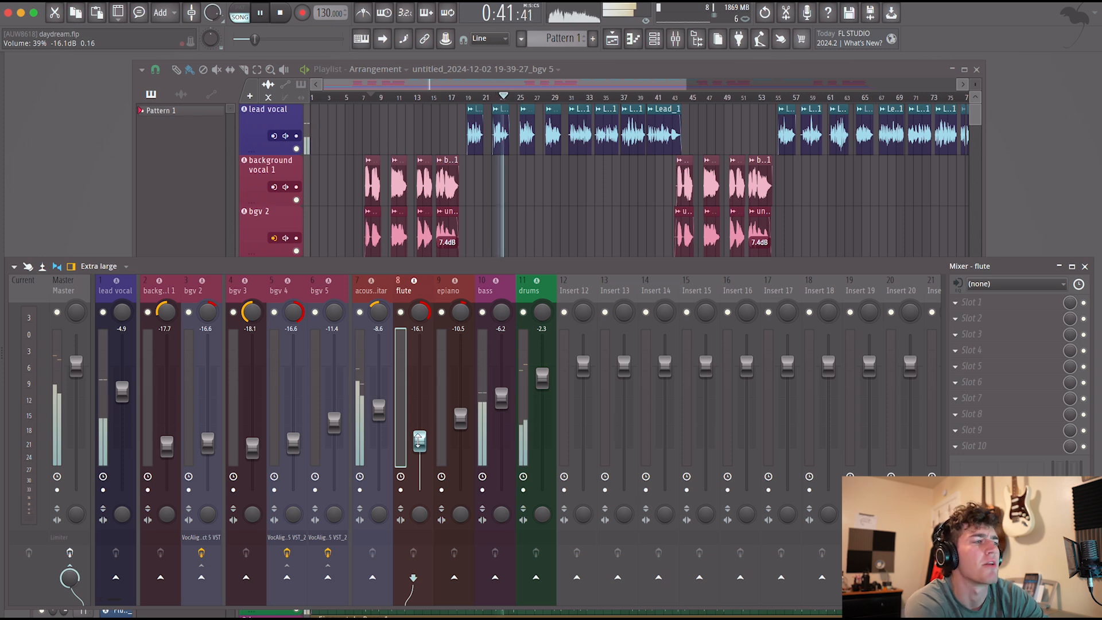
key(space)
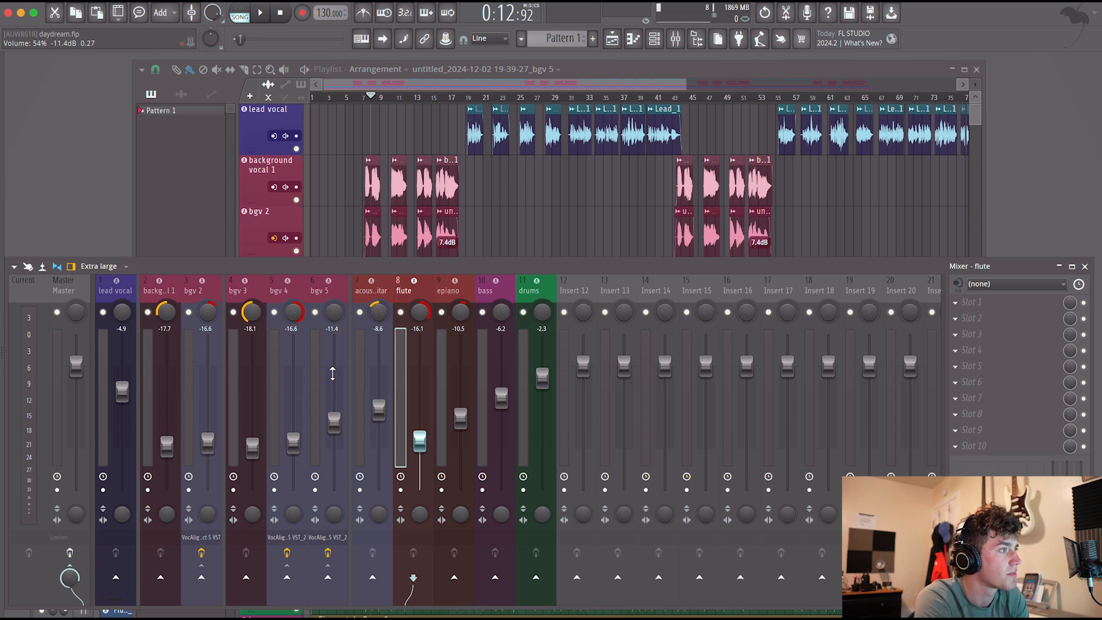
Replay the mix from bar 8 and lower the flute further to -17.6 dB.
key(space)
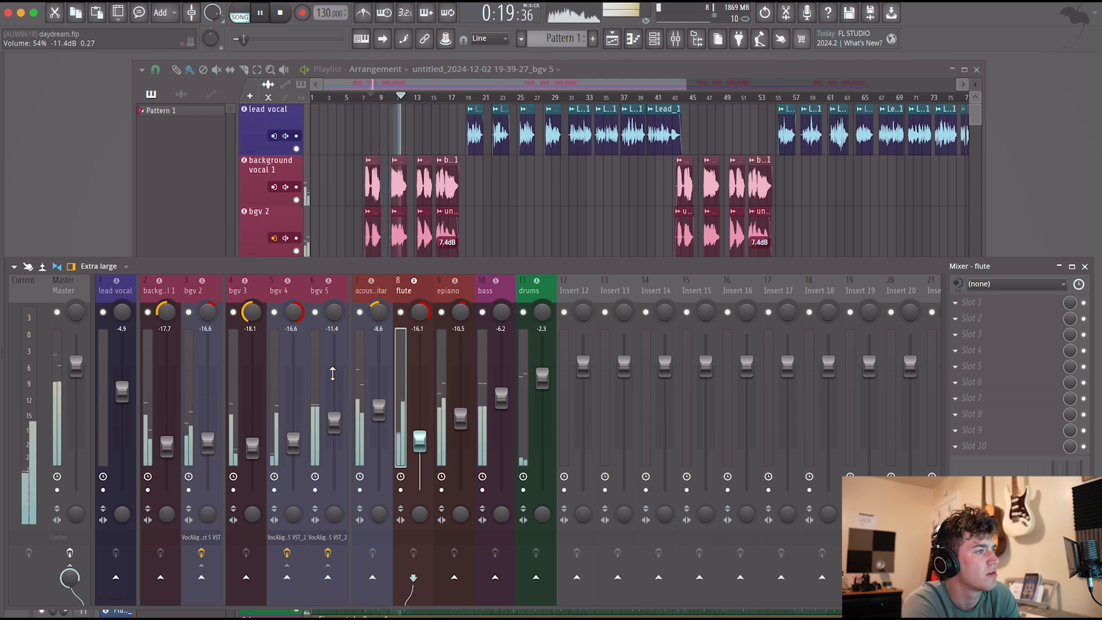
drag(421, 442, 421, 448)
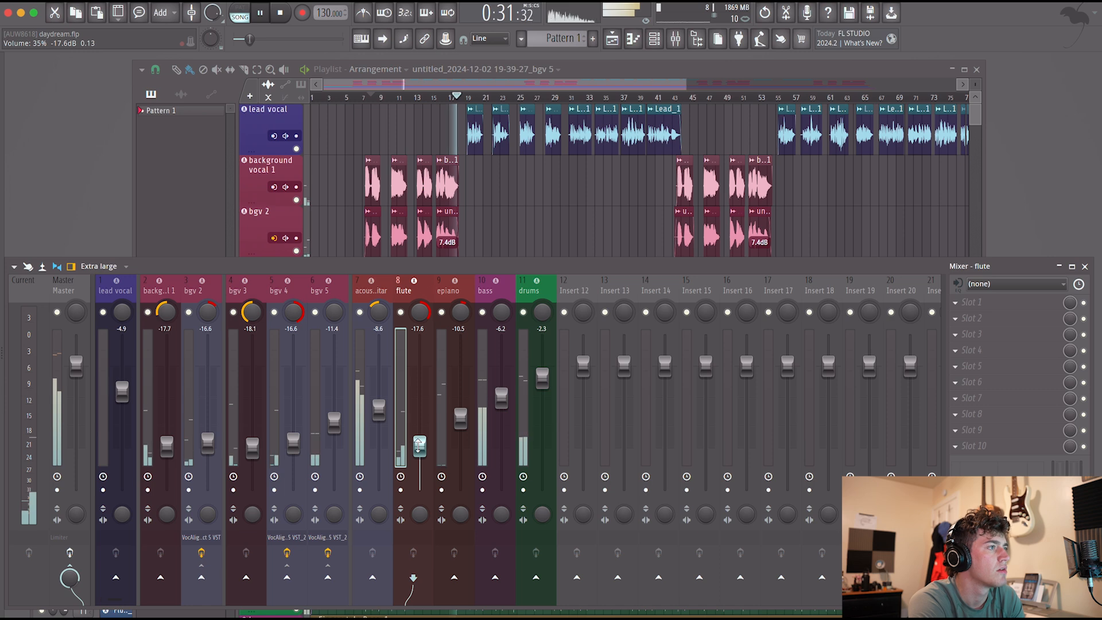
key(space)
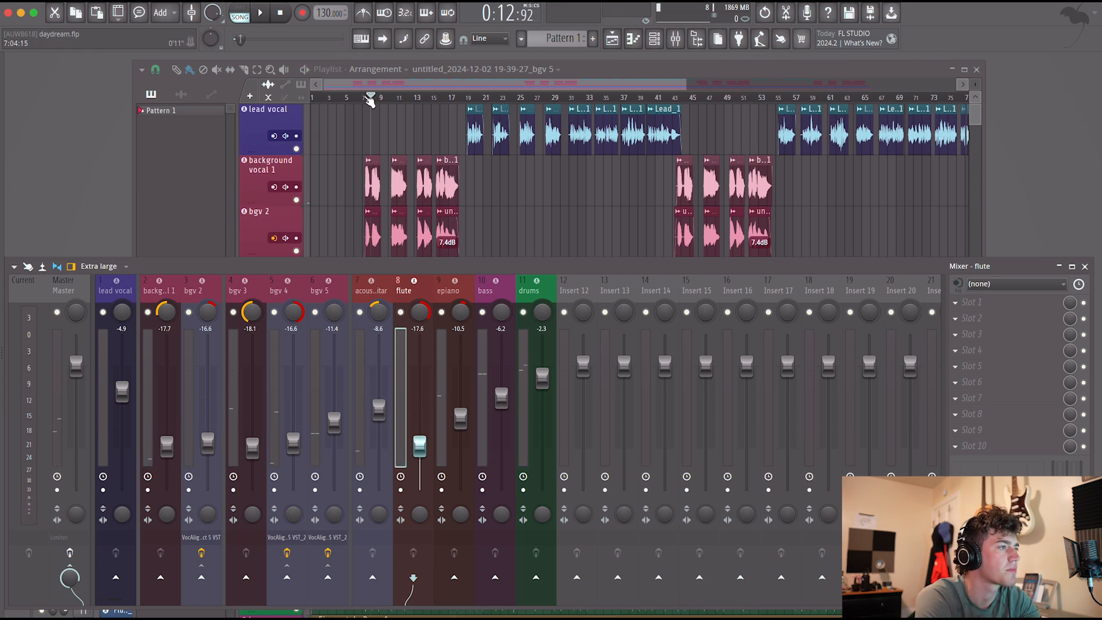
Select the section from bar 7 through about bar 18 in the playlist and play it with the lead vocal mixer track selected.
click(370, 101)
drag(368, 104, 457, 107)
click(126, 281)
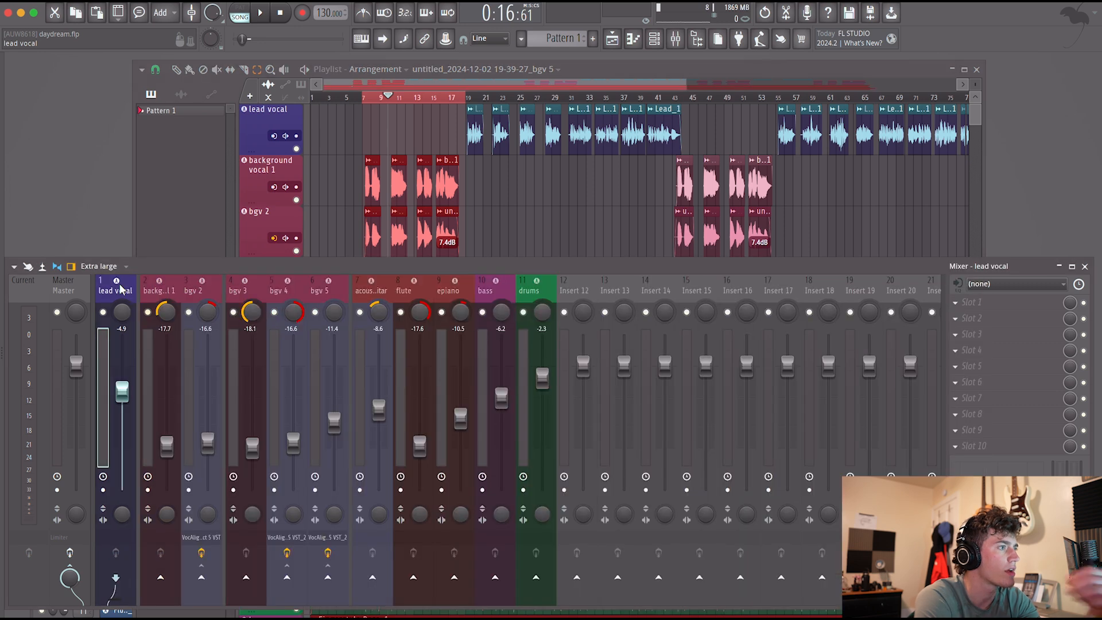
key(space)
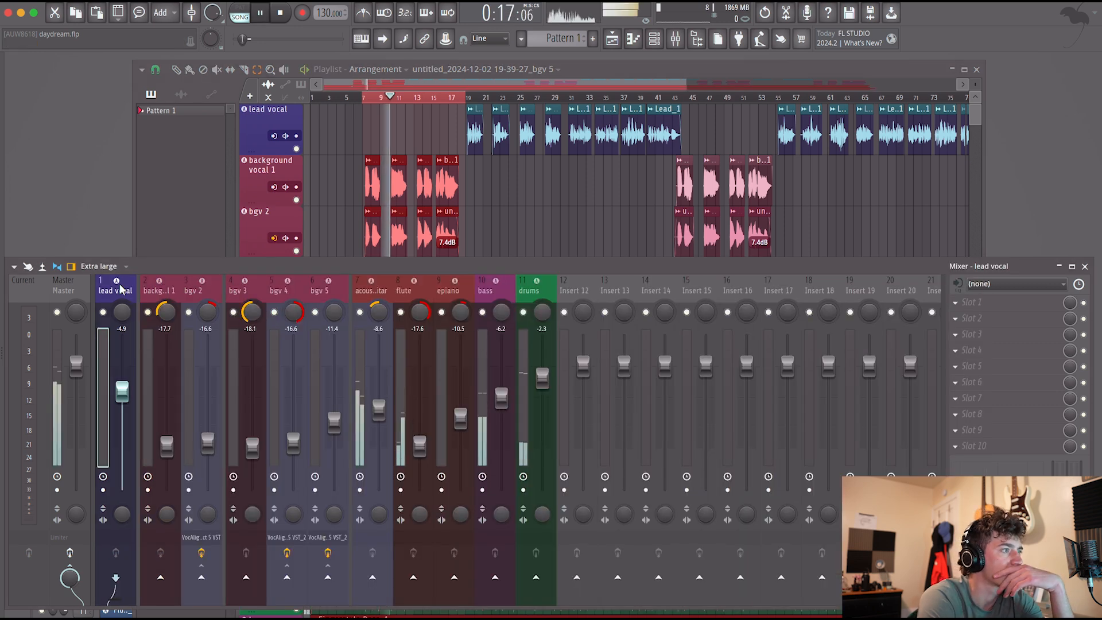
Add Fruity Parametric EQ 2 to the flute's first effect slot and sweep a strongly boosted band 6 around 2.9 kHz.
click(402, 422)
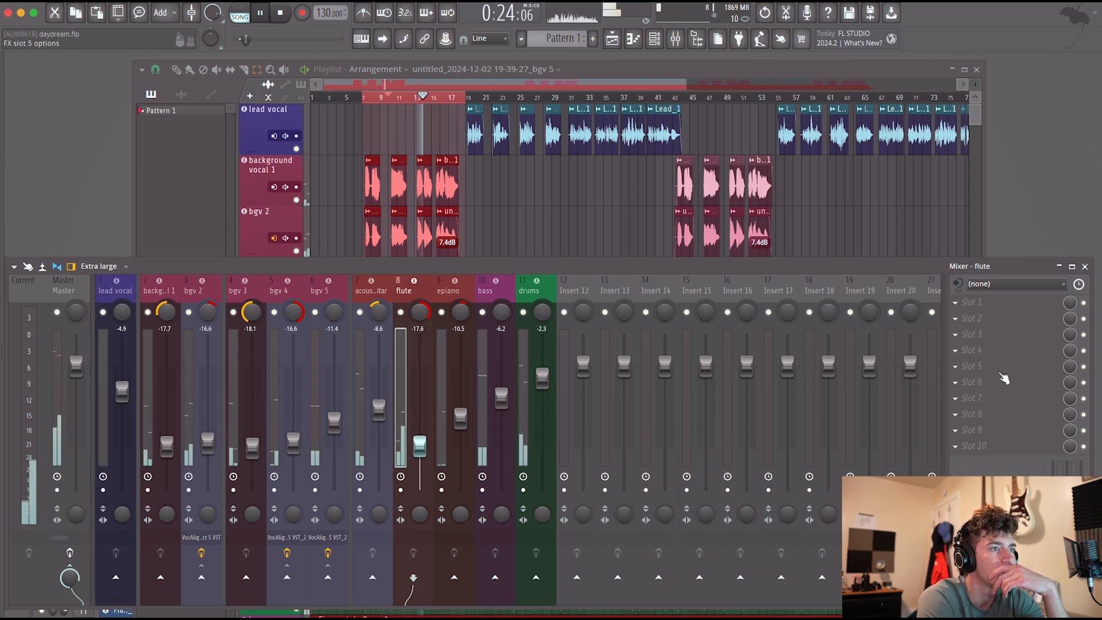
click(989, 304)
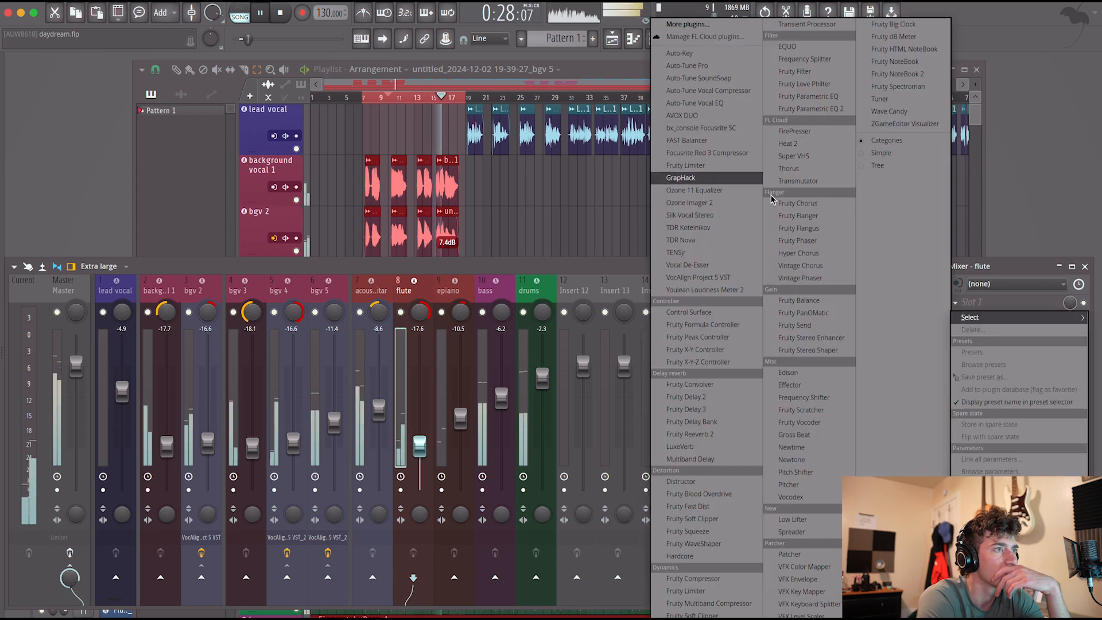
click(846, 112)
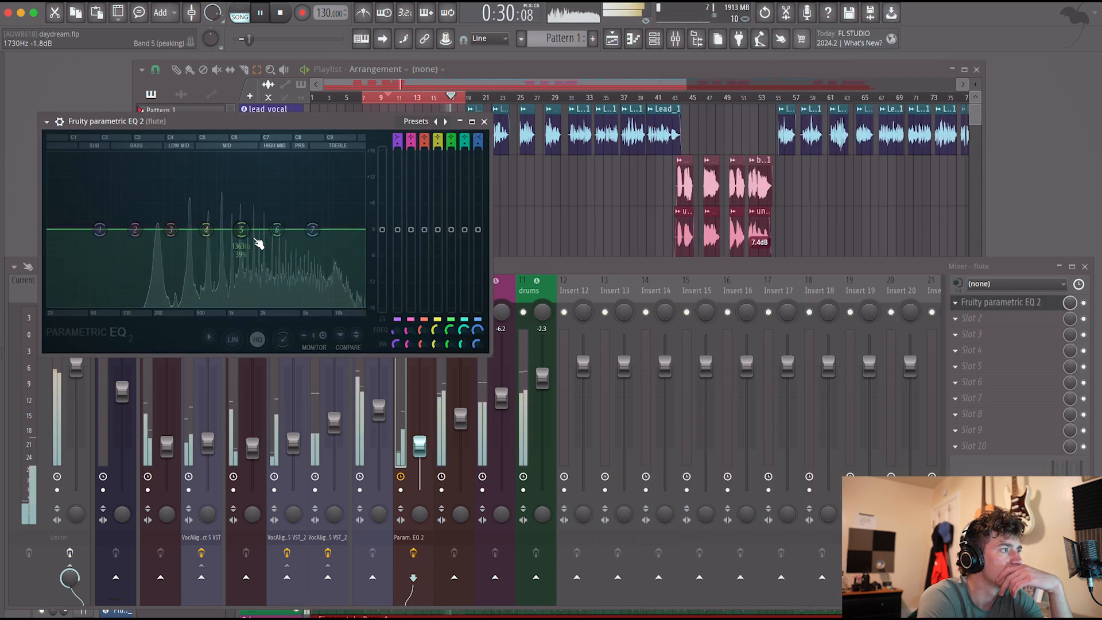
drag(276, 225, 276, 159)
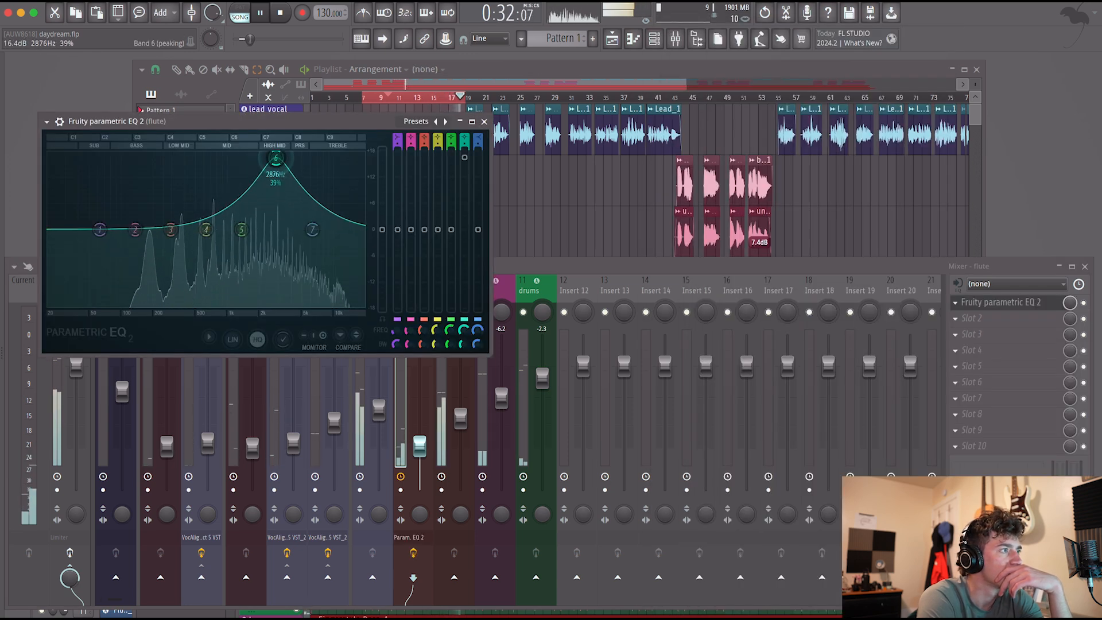
drag(279, 220, 288, 161)
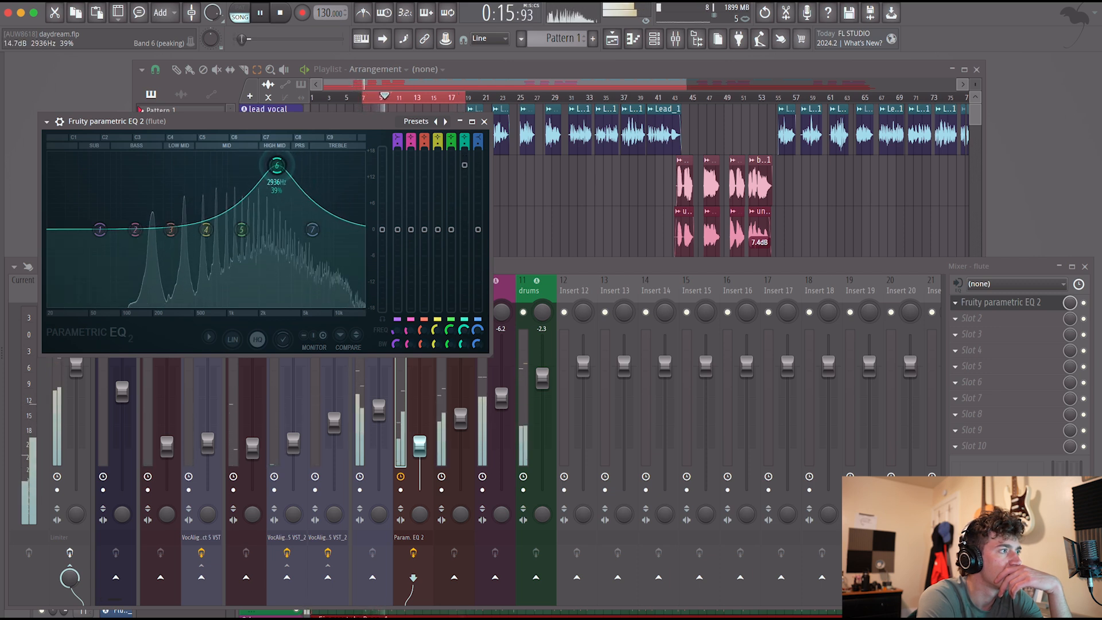
Shape the flute EQ with a deep low cut on band 1 and band 5 raised 1.8 dB at 1041 Hz, and pause playback.
drag(135, 230, 181, 233)
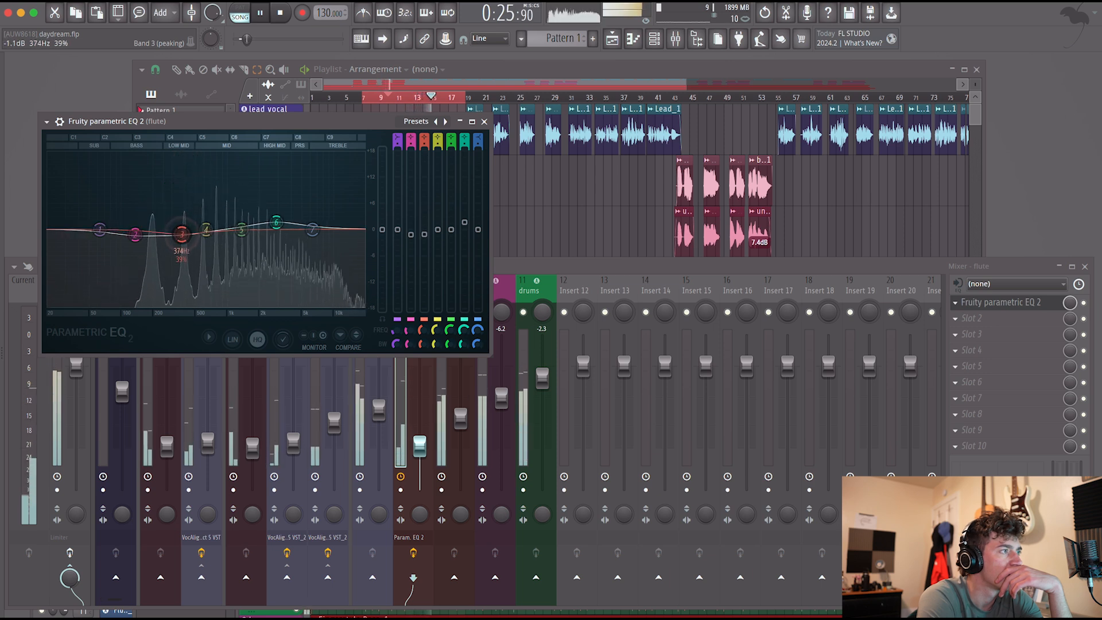
drag(181, 233, 187, 220)
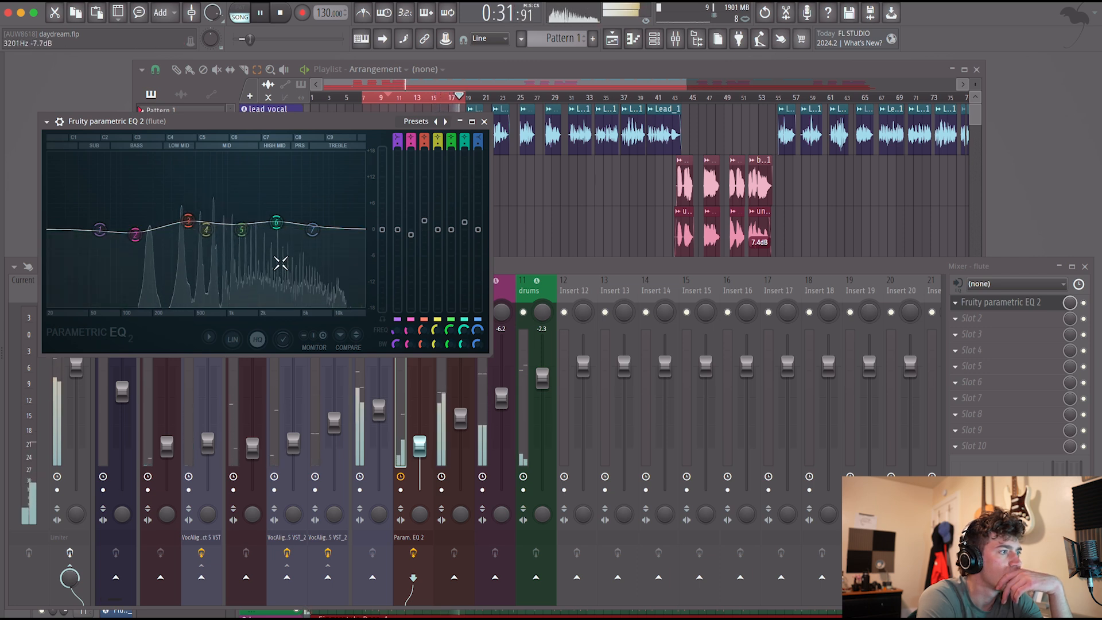
drag(188, 220, 230, 222)
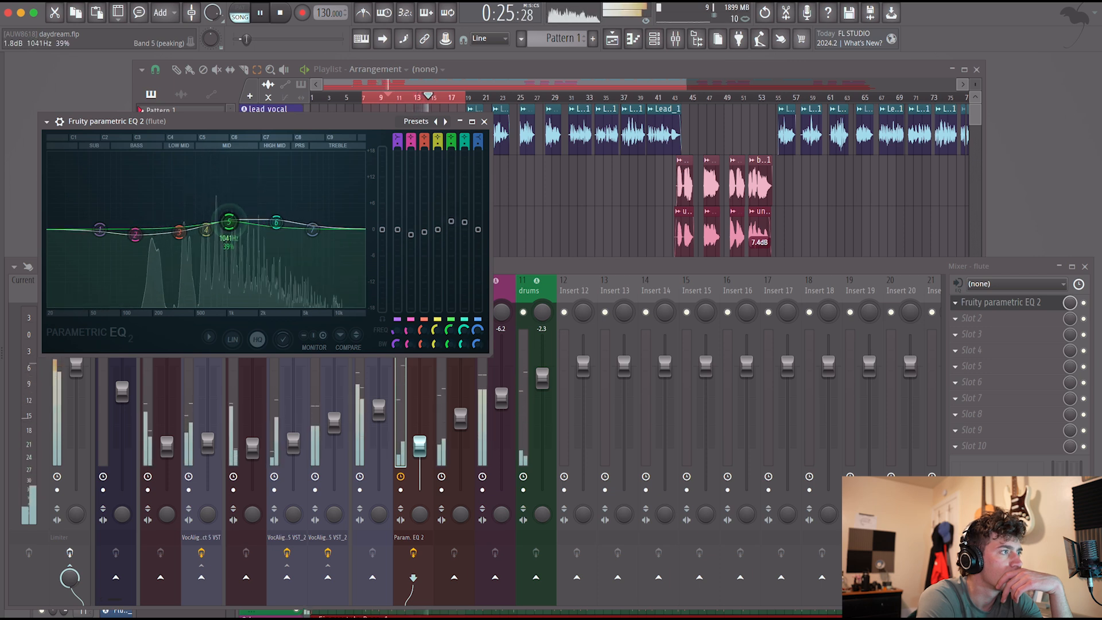
drag(134, 234, 97, 281)
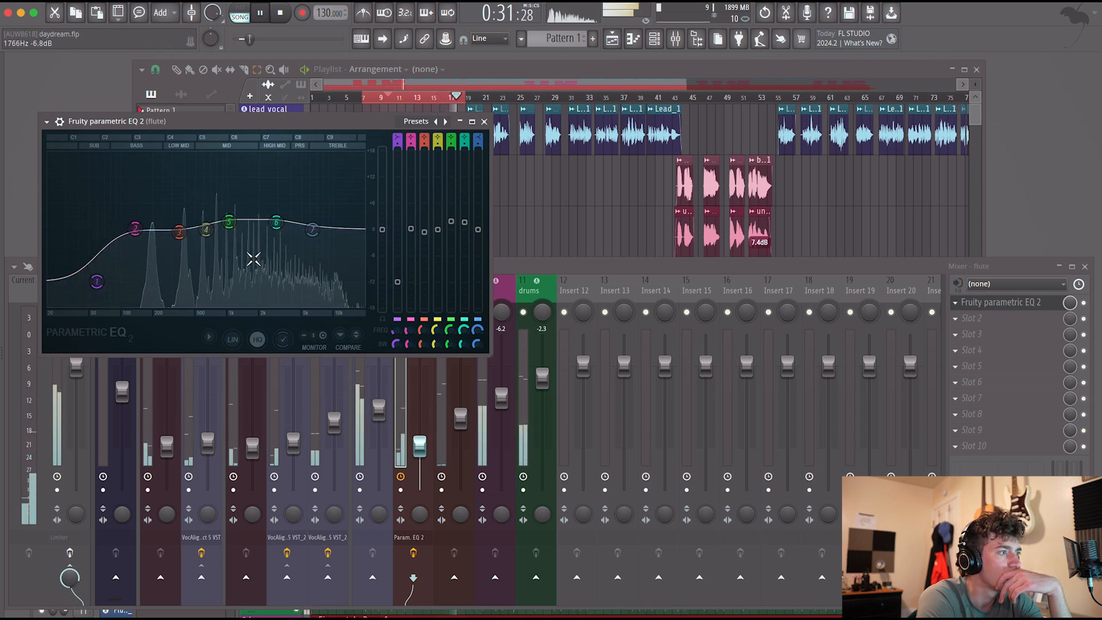
key(space)
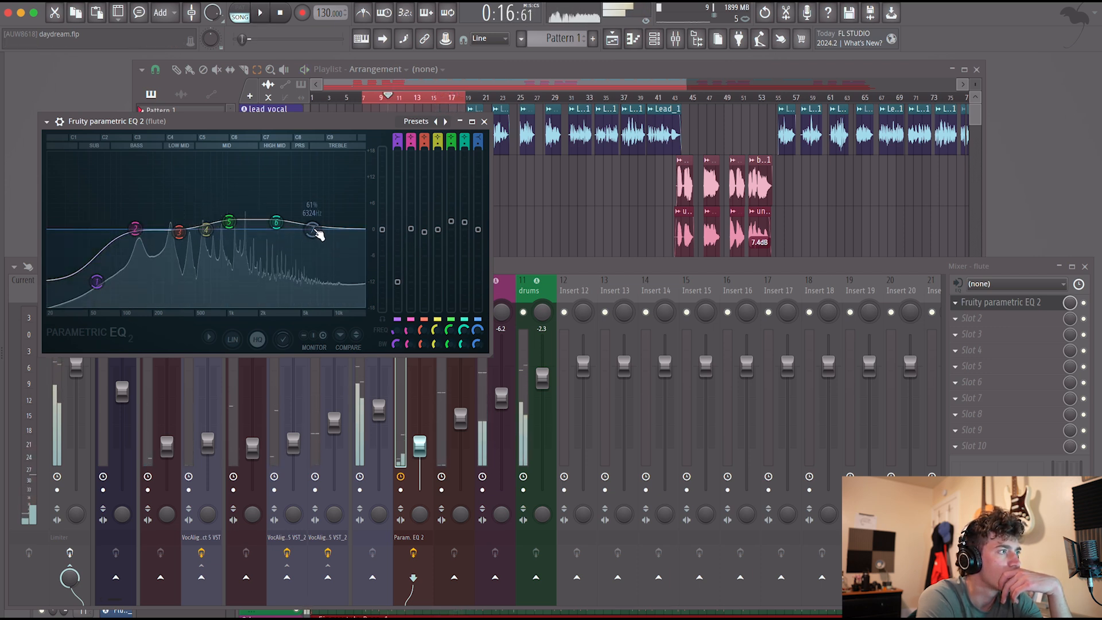
Add Fruity Parametric EQ 2 to the epiano's first effect slot, resume playback and boost band 6 slightly at 1000 Hz.
click(439, 394)
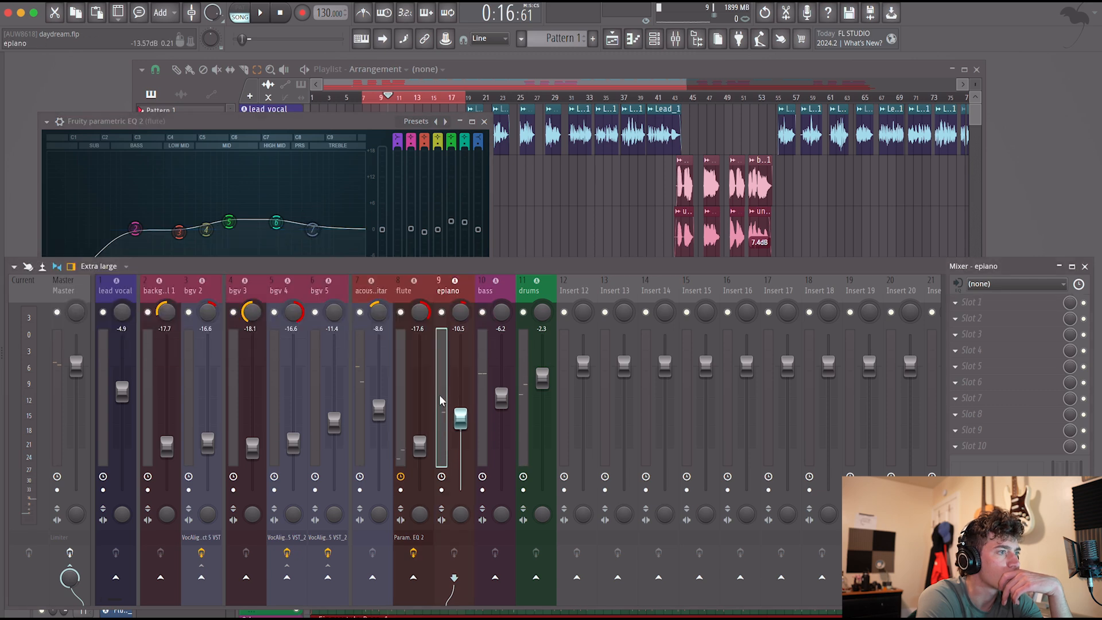
click(988, 302)
click(836, 109)
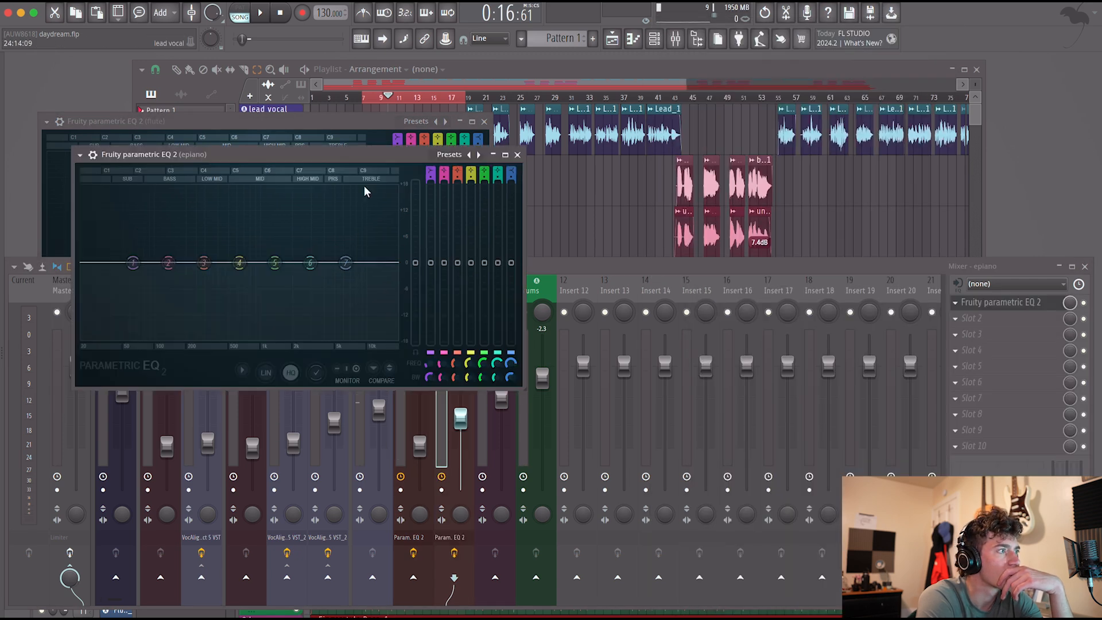
key(space)
drag(311, 262, 260, 255)
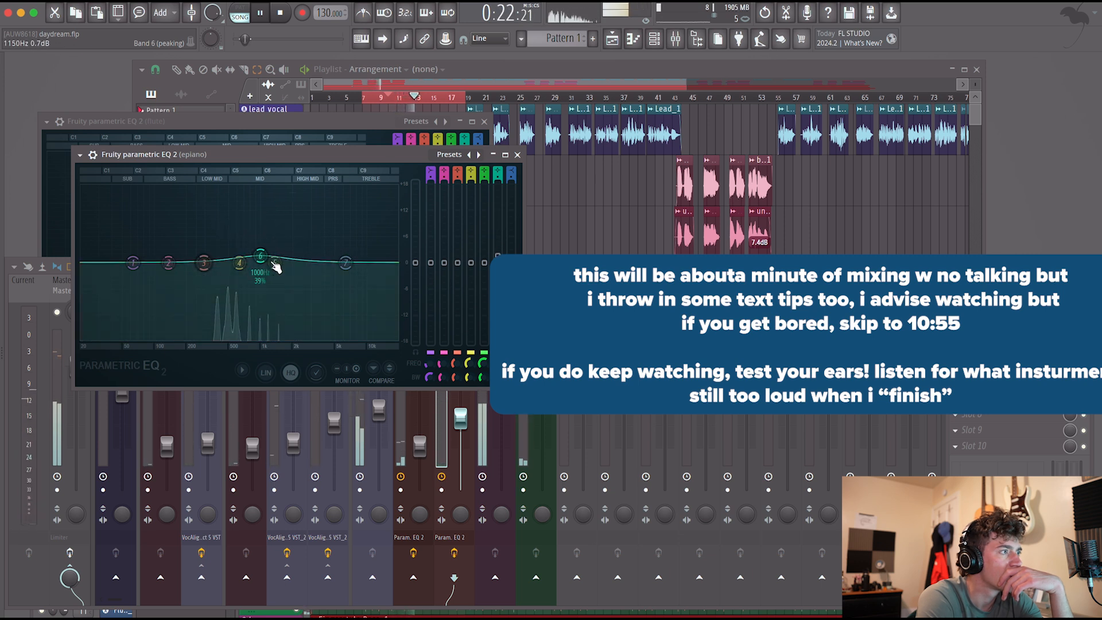
Place the epiano EQ below the flute EQ, set epiano band 6 to 1.8 dB at 756 Hz and gently boost flute bands 5 and 6.
drag(340, 160, 322, 228)
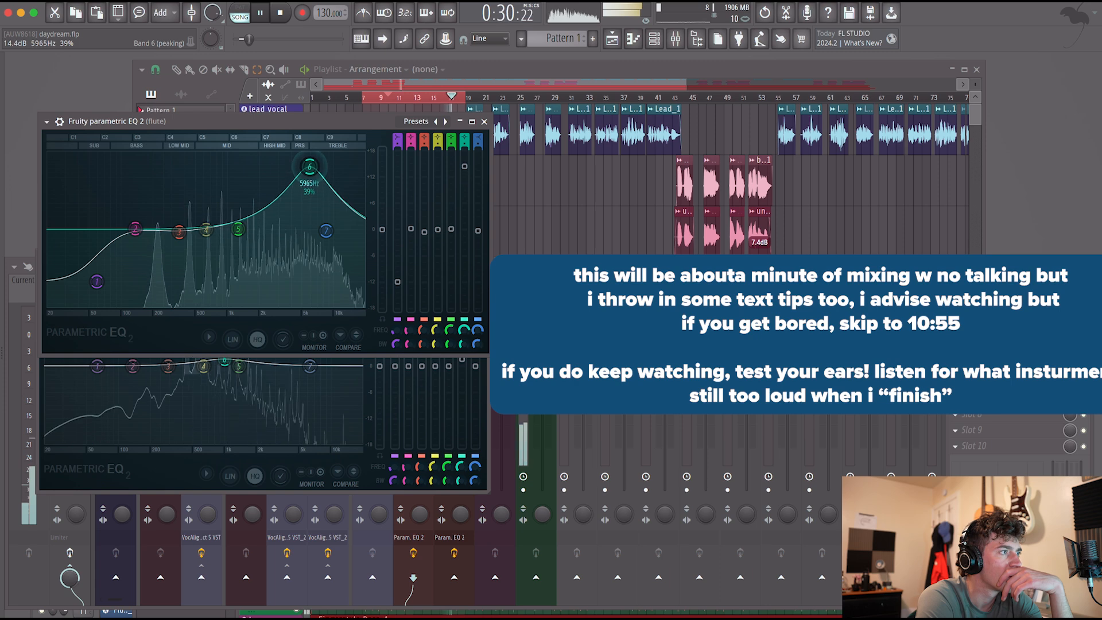
drag(309, 167, 286, 163)
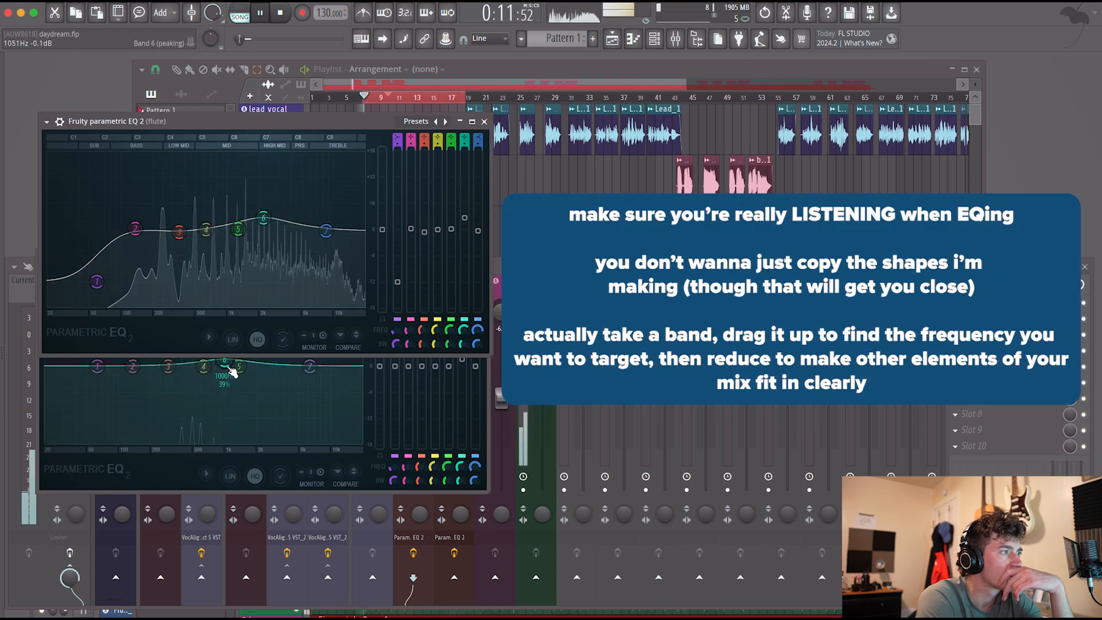
click(217, 359)
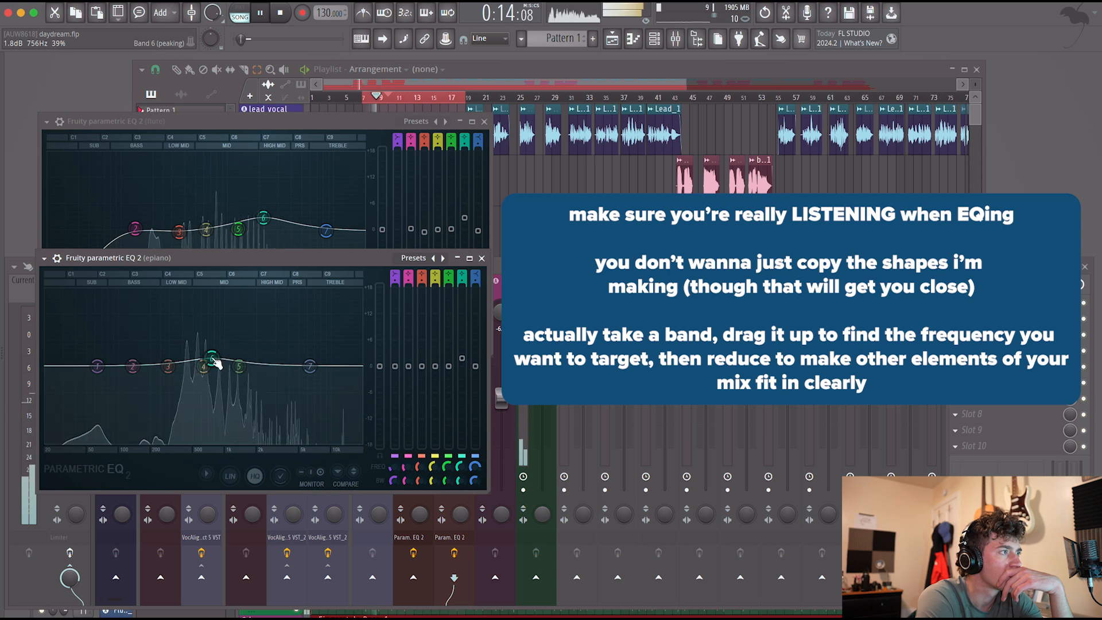
drag(263, 217, 278, 221)
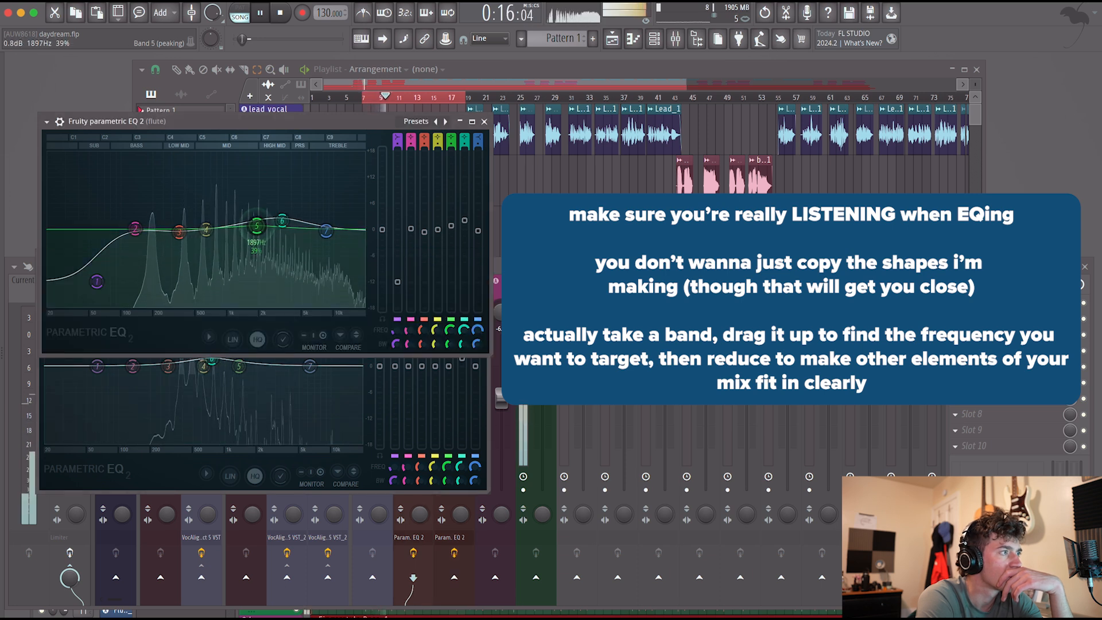
drag(281, 221, 291, 221)
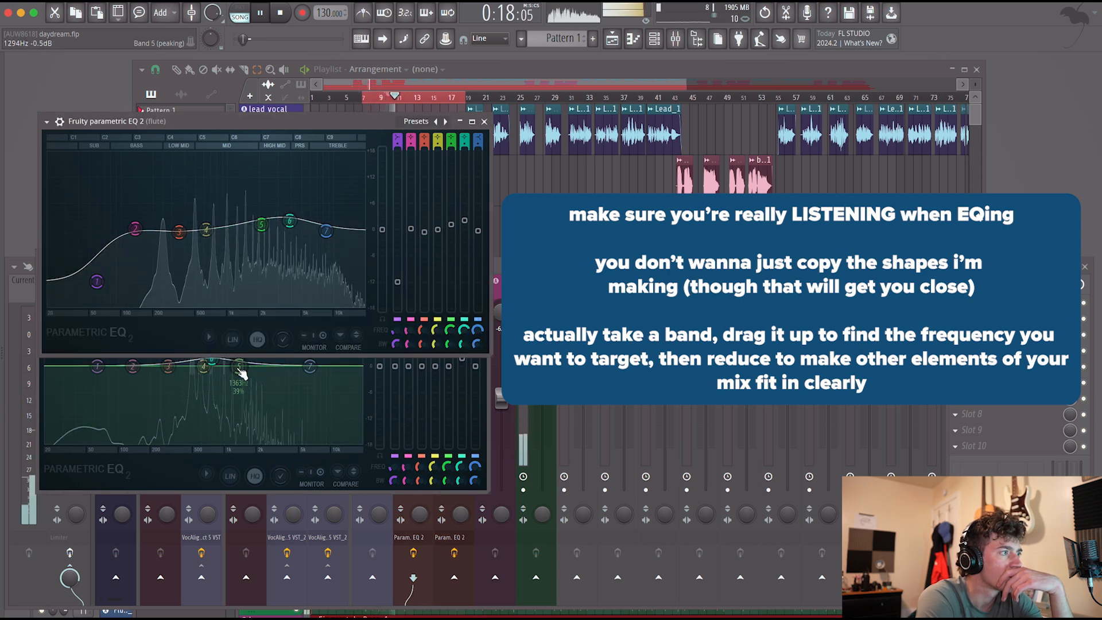
Cut epiano band 5 slightly, and sweep flute band 5 around 1.2 kHz, leaving it moderately boosted.
drag(240, 368, 245, 370)
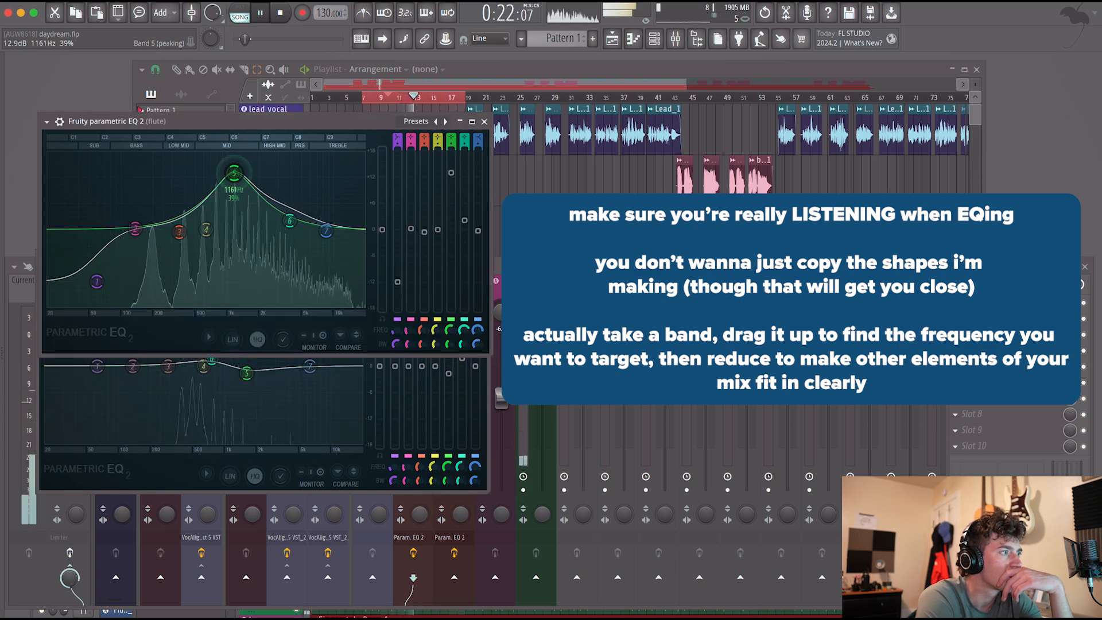
drag(234, 173, 235, 210)
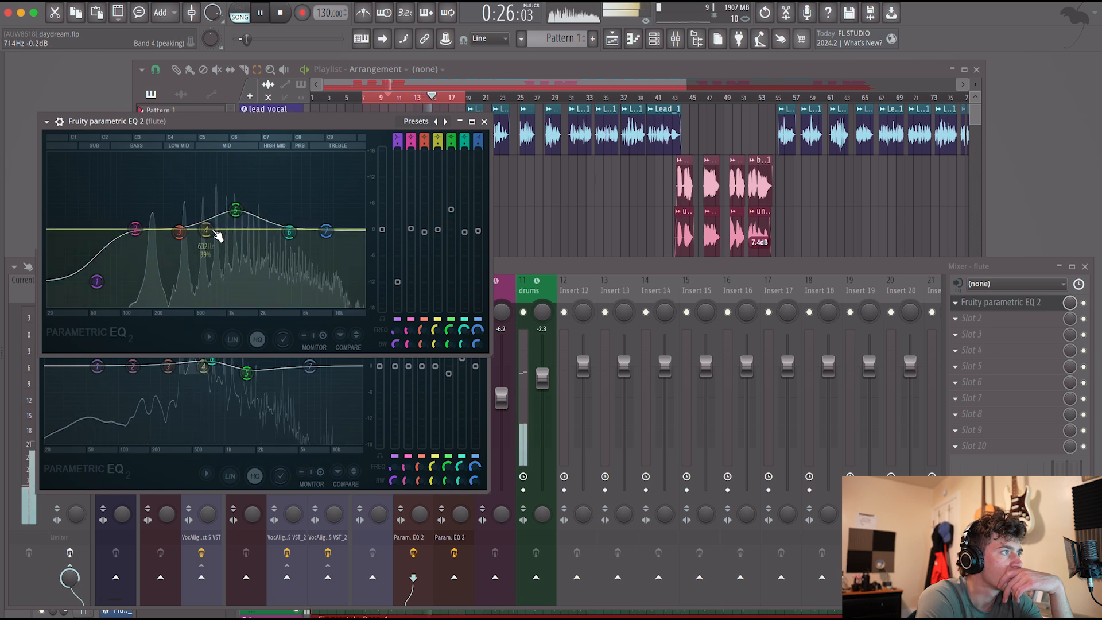
mouse_move(235, 209)
mouse_down()
mouse_move(238, 194)
mouse_move(244, 201)
mouse_up()
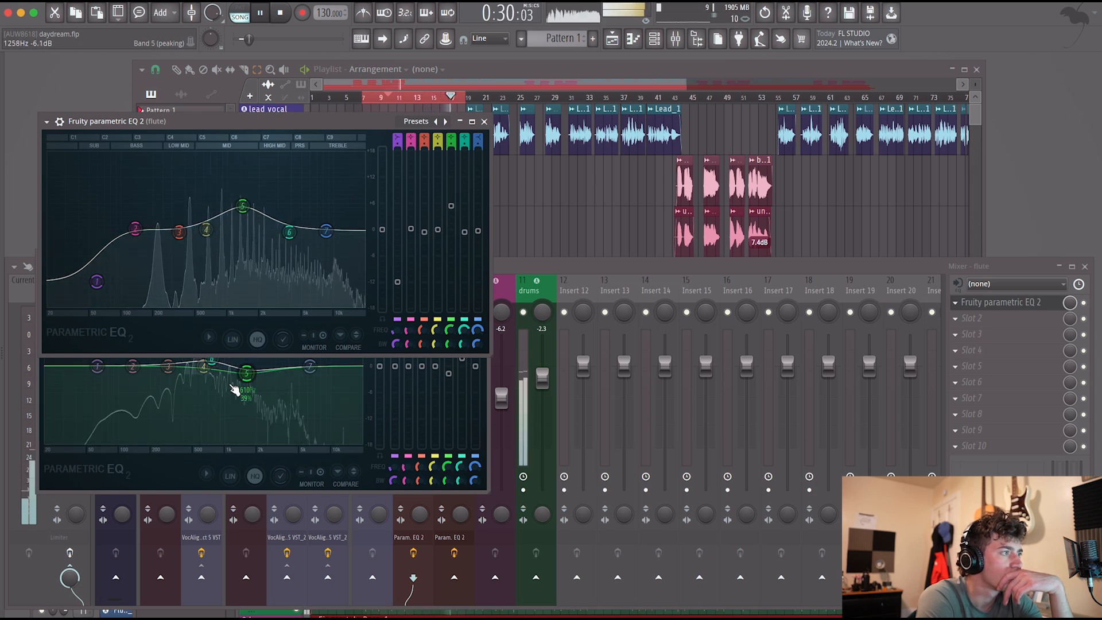
Lower epiano bands 2 and 5, raise its bands 3 and 6, set flute band 5 to 5.2 dB at 1429 Hz, and close both EQs.
click(212, 361)
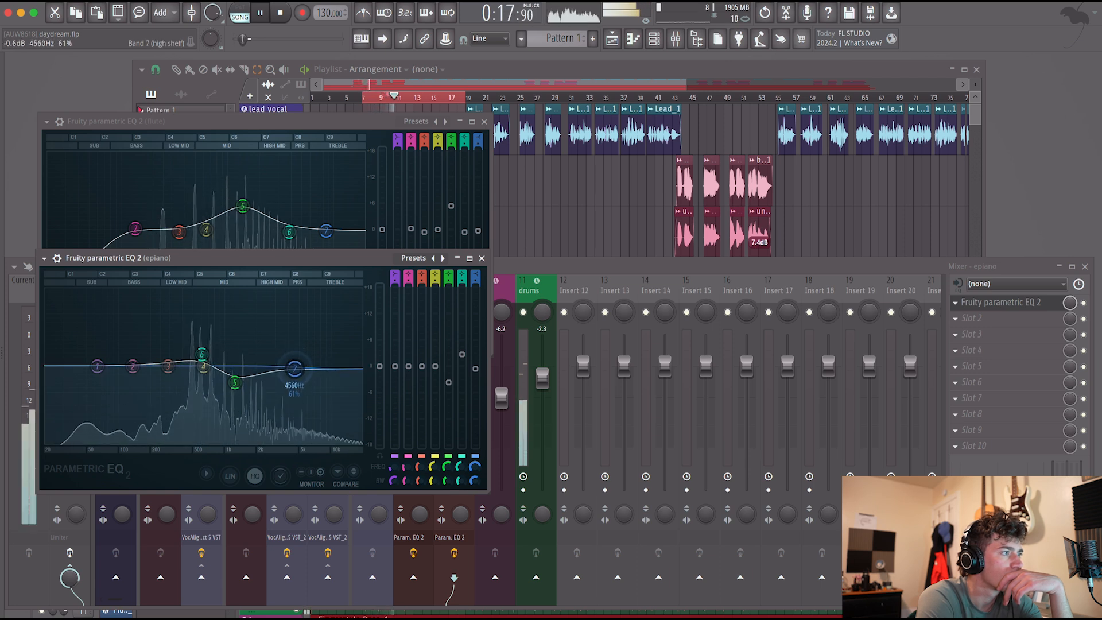
drag(289, 231, 254, 210)
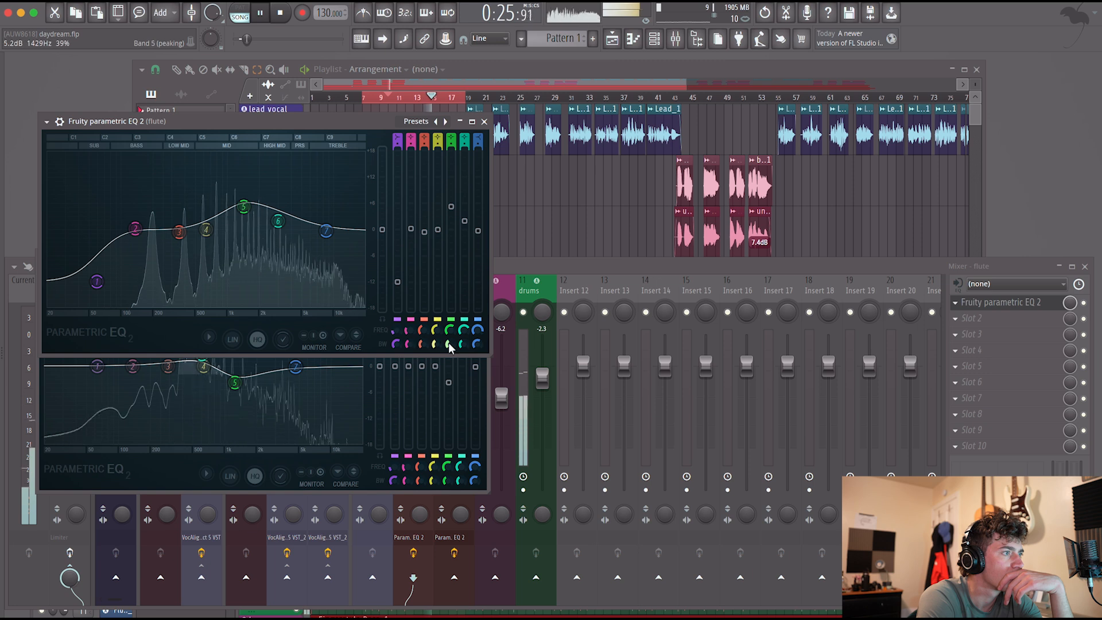
drag(202, 363, 166, 356)
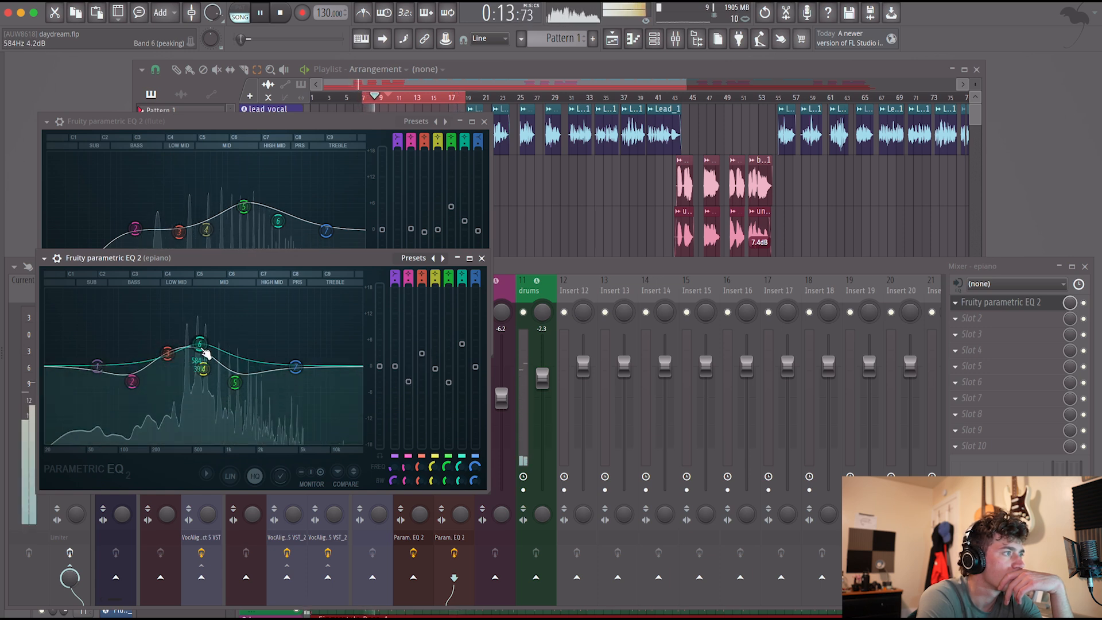
click(482, 259)
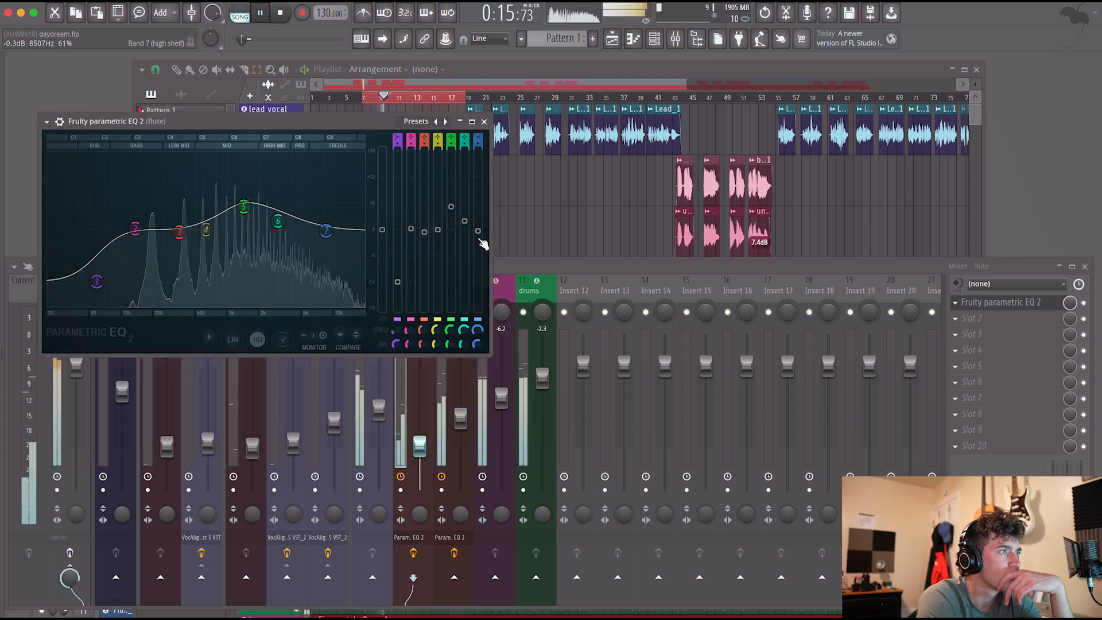
key(Escape)
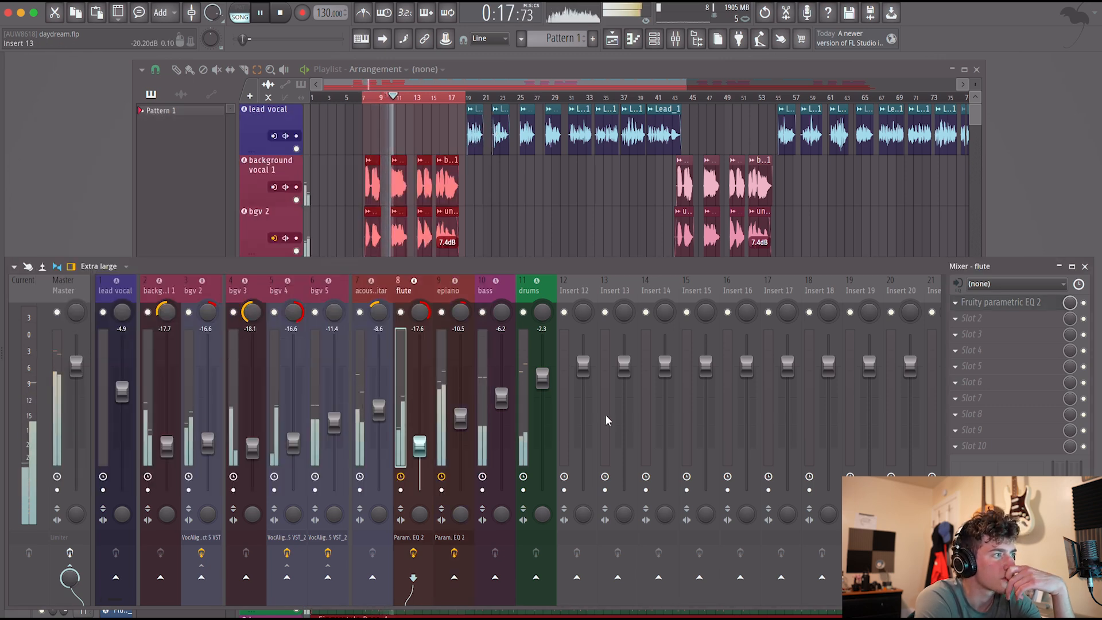
Add Fruity Parametric EQ 2 to the acoustic guitar and reduce its lows, lowering the band 1 shelf about 6.7 dB and band 2 slightly.
click(369, 439)
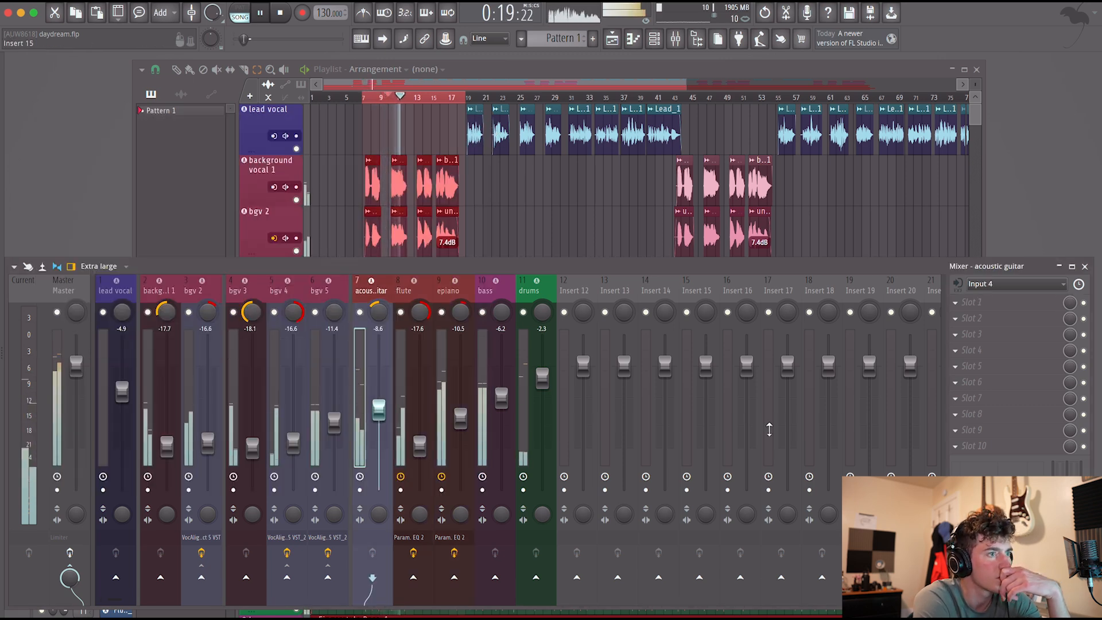
click(976, 302)
click(818, 108)
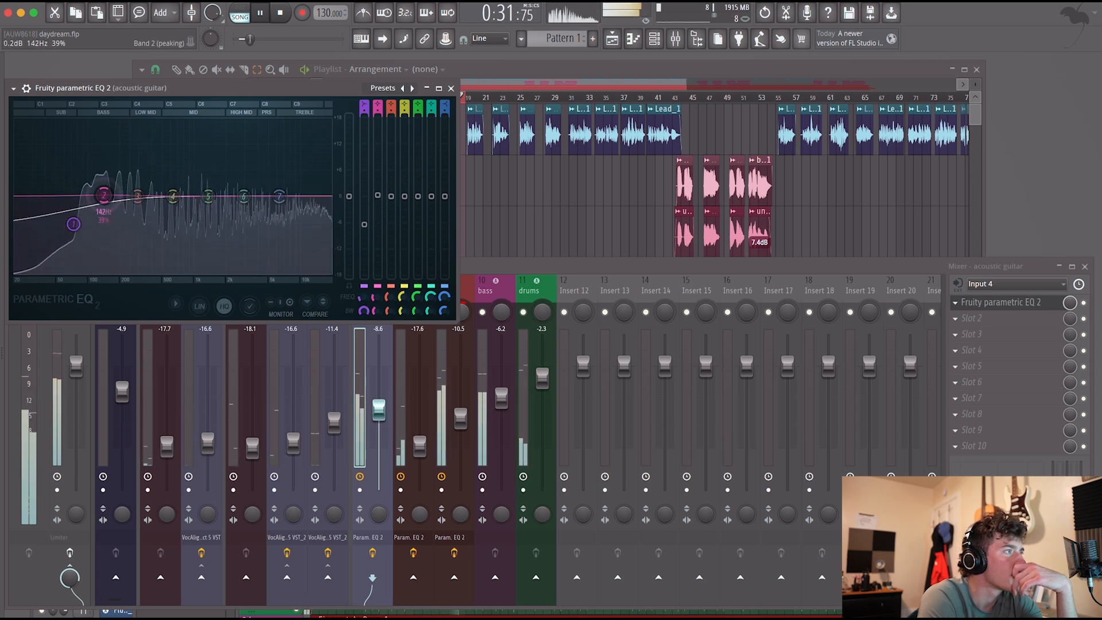
drag(107, 205, 79, 224)
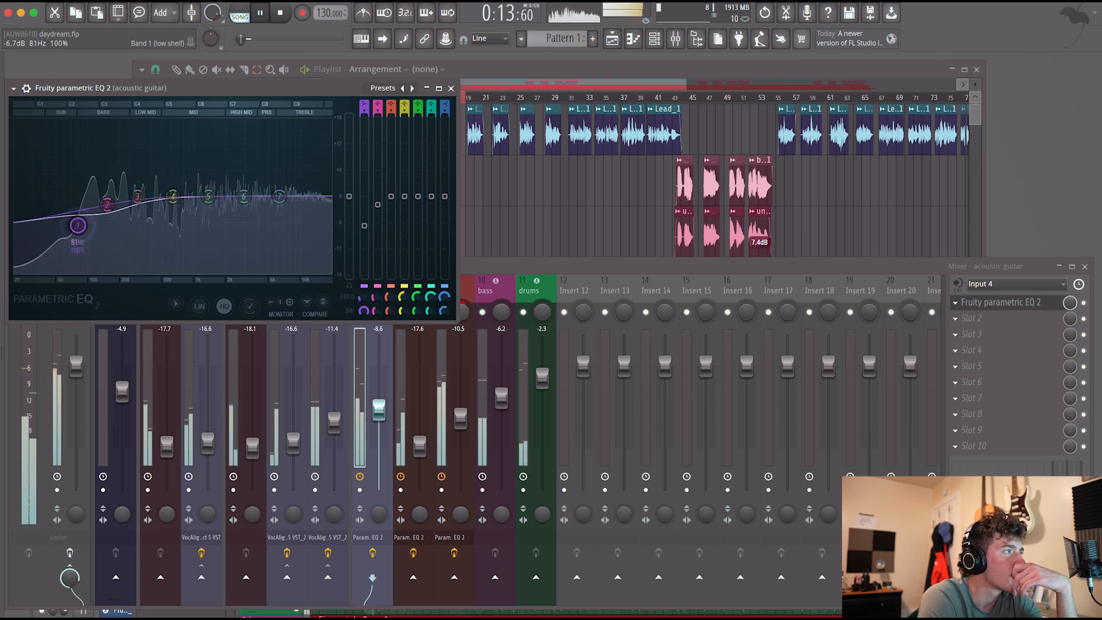
drag(136, 203, 137, 204)
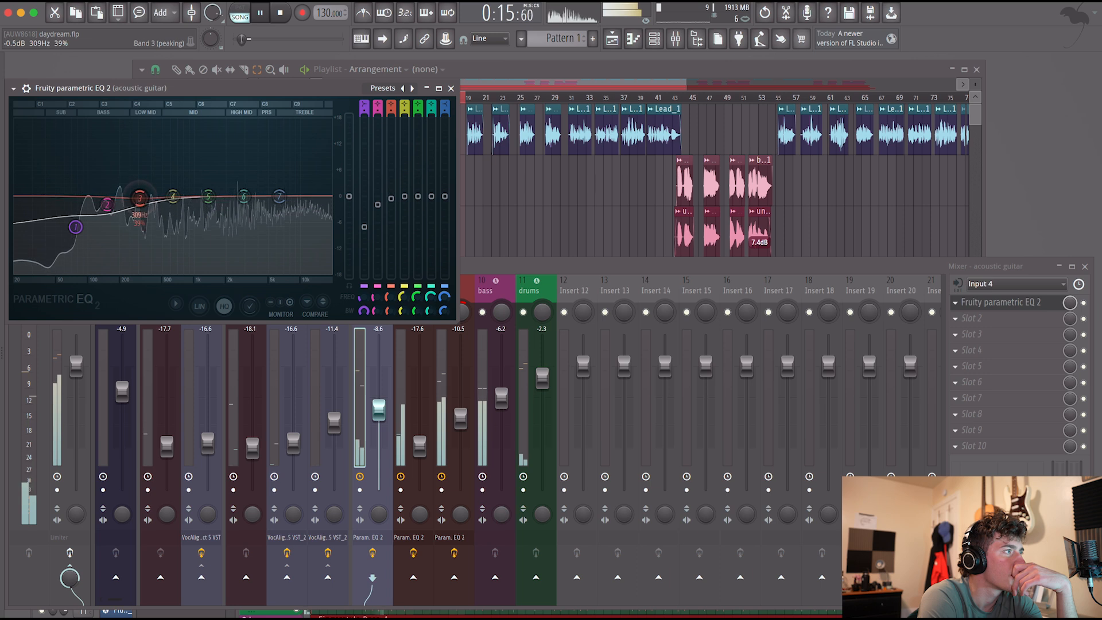
Sweep the acoustic guitar EQ's mid bands, leaving small boosts on bands 4 and 5 and a slight dip on band 6 near 3 kHz.
drag(172, 197, 166, 187)
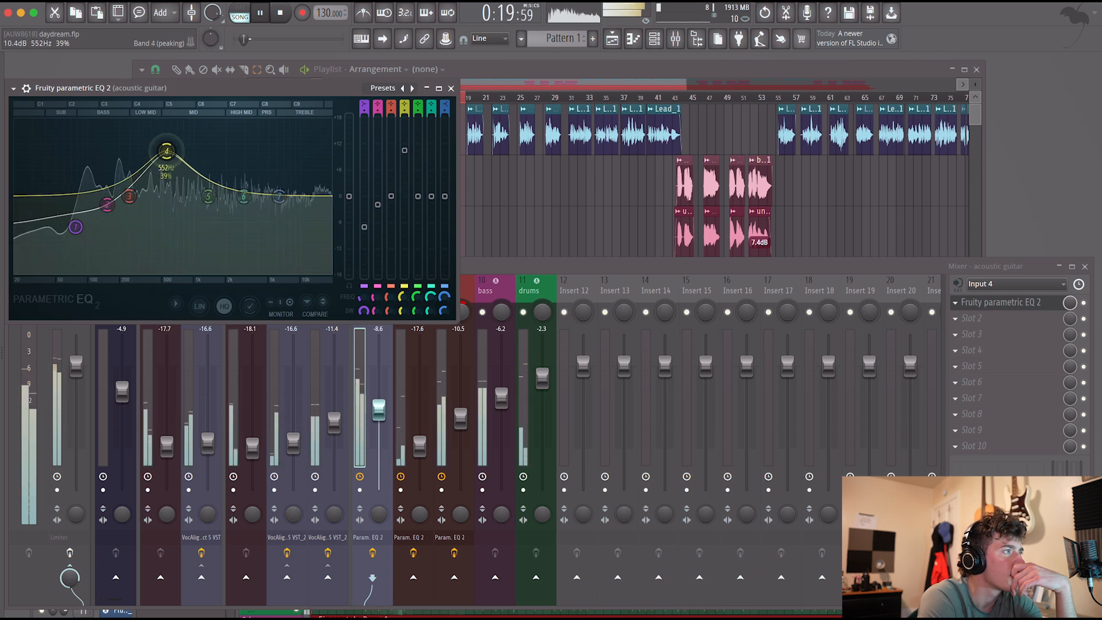
drag(161, 143, 181, 128)
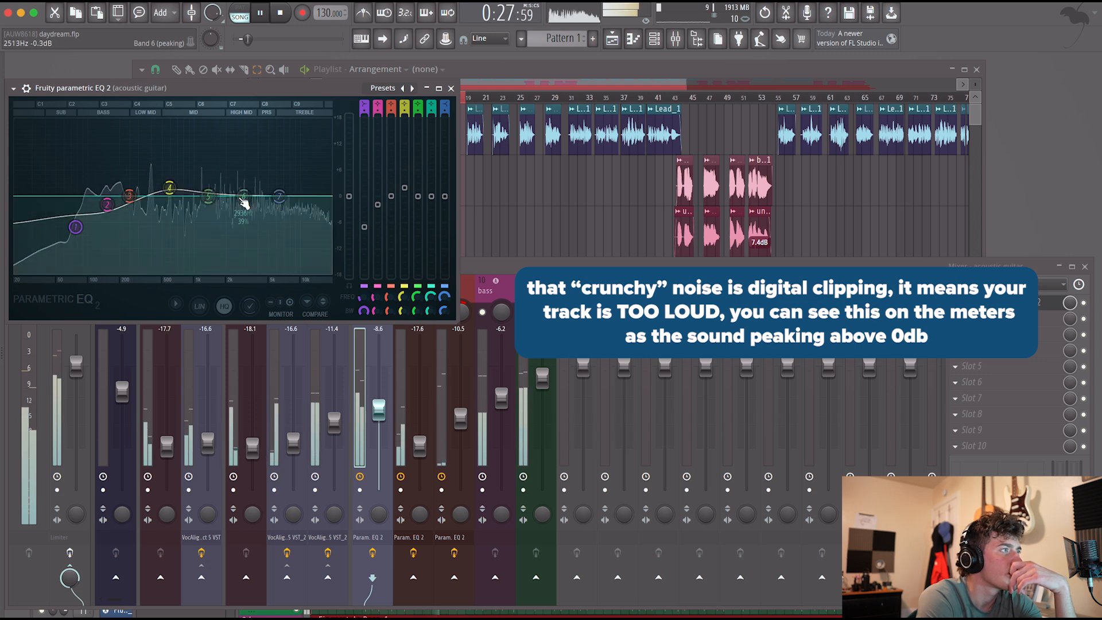
drag(243, 196, 251, 180)
drag(251, 136, 244, 190)
drag(251, 129, 244, 164)
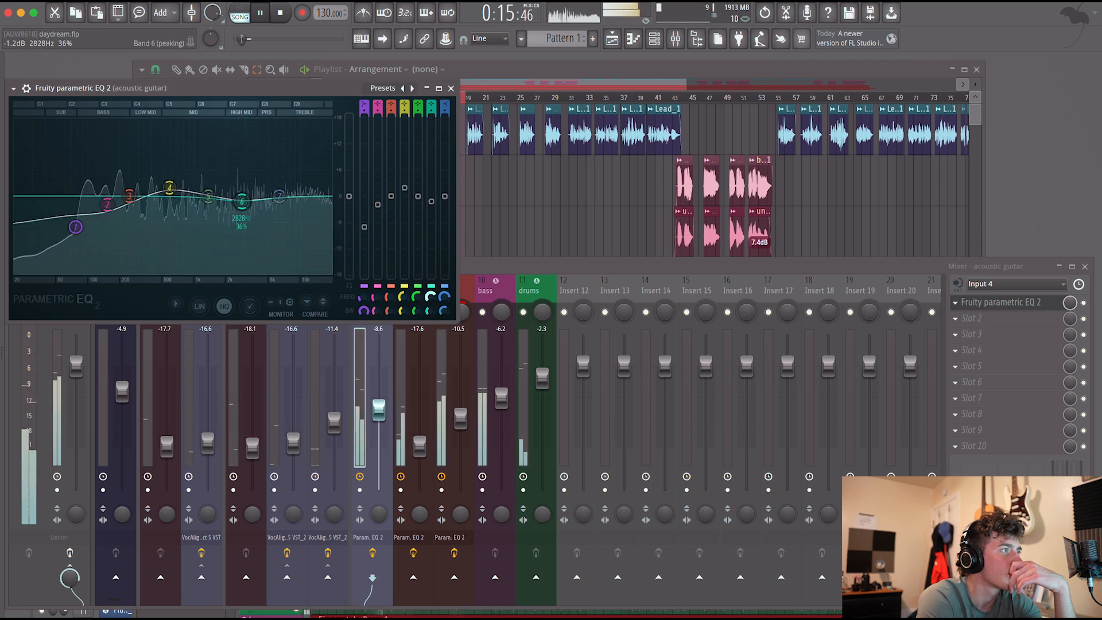
drag(242, 200, 246, 201)
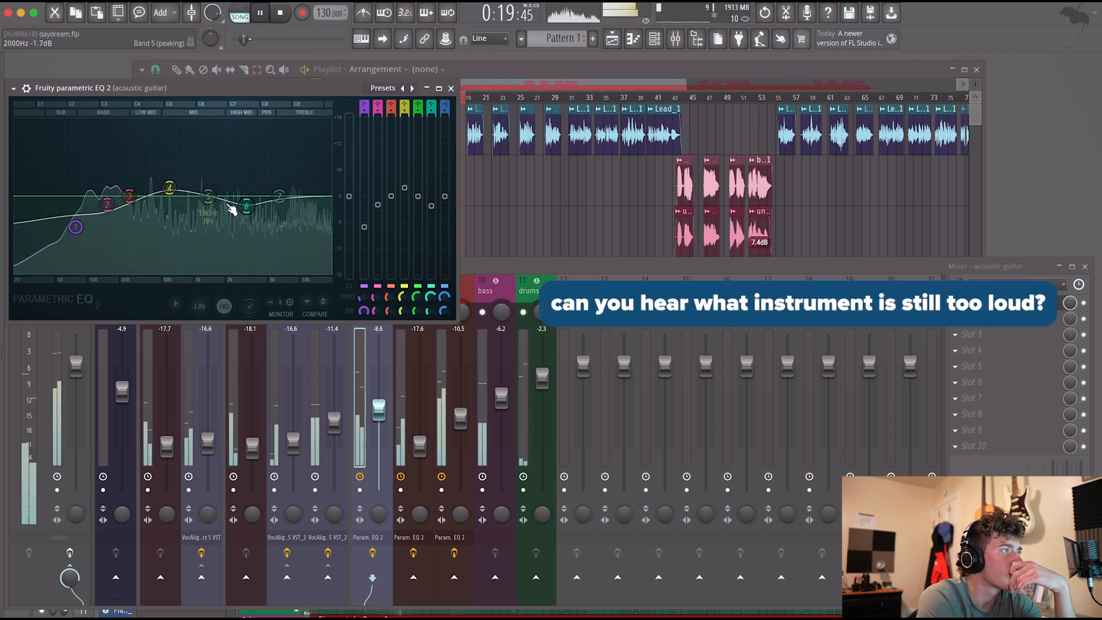
mouse_move(209, 196)
mouse_down()
mouse_move(207, 158)
mouse_move(199, 192)
mouse_up()
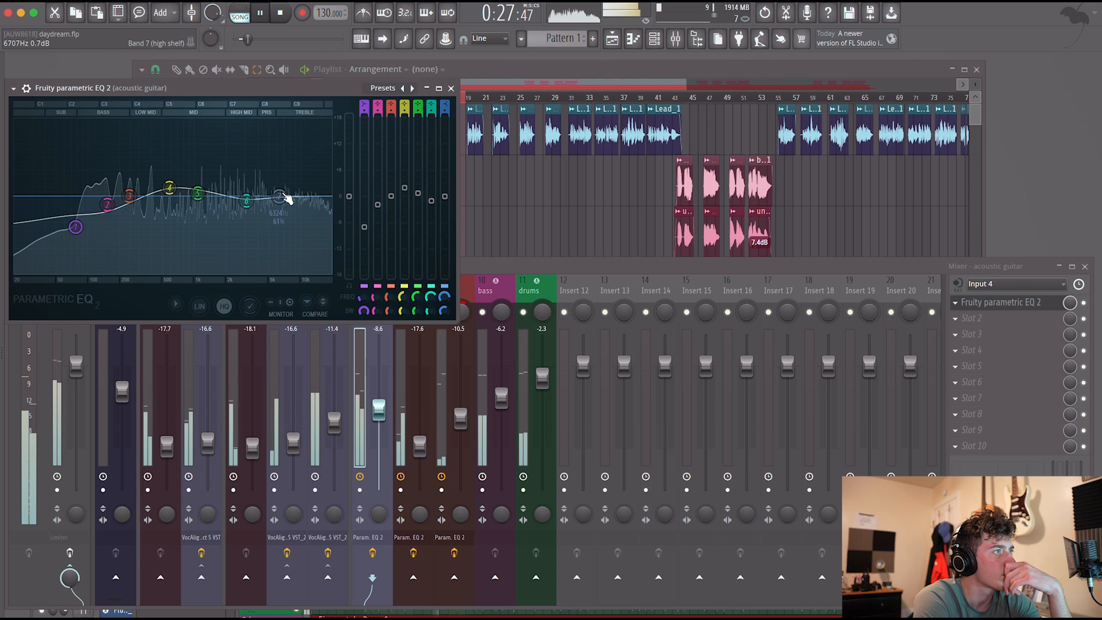
click(452, 89)
click(485, 290)
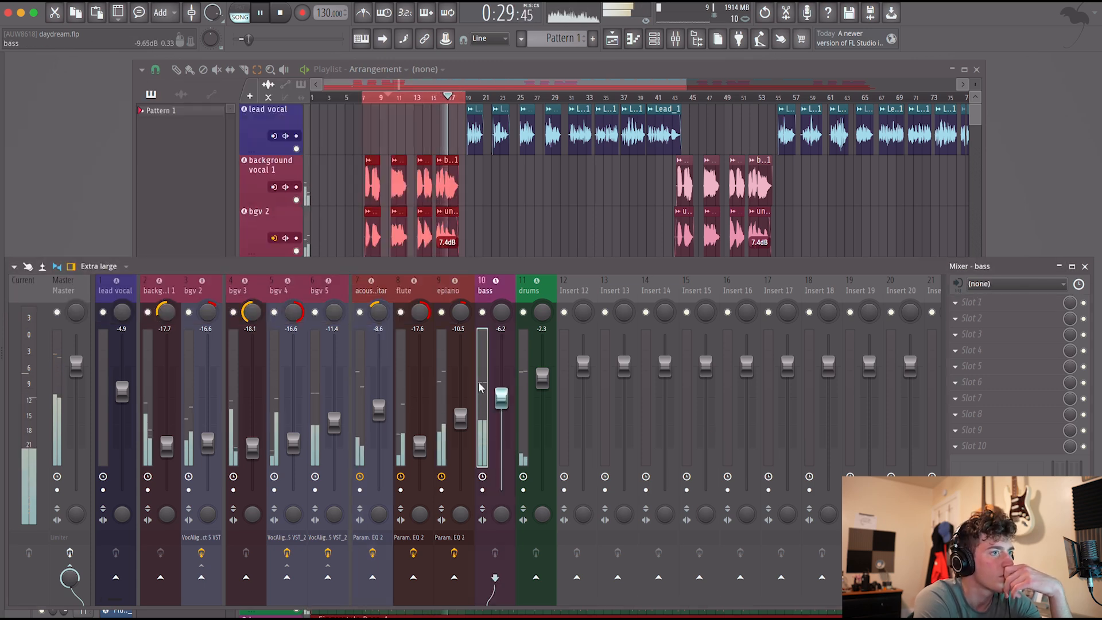
click(983, 301)
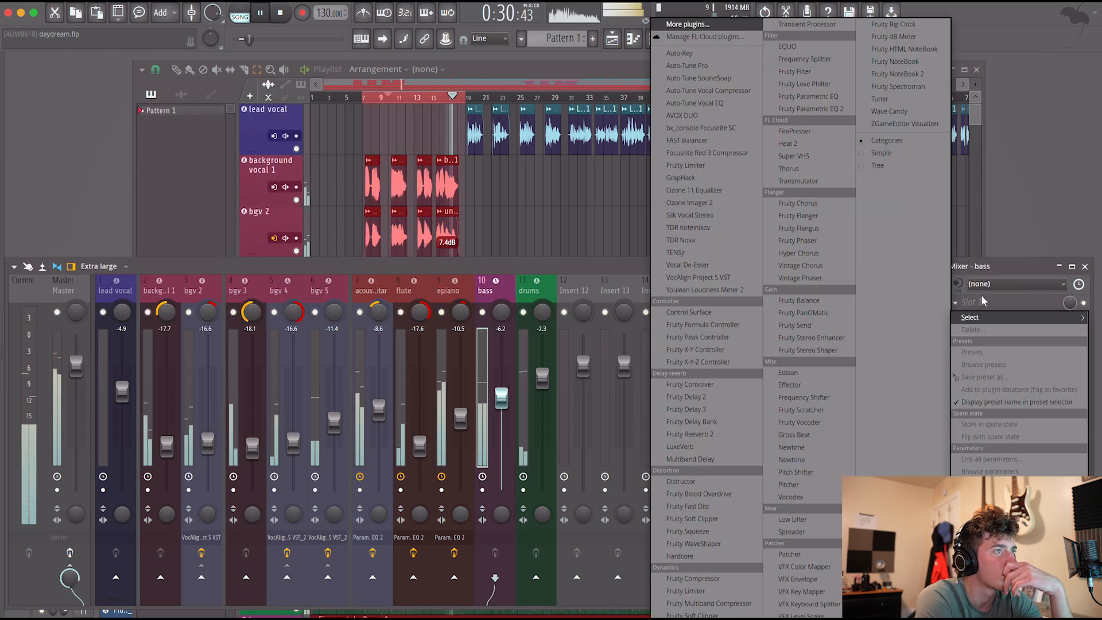
click(557, 301)
key(space)
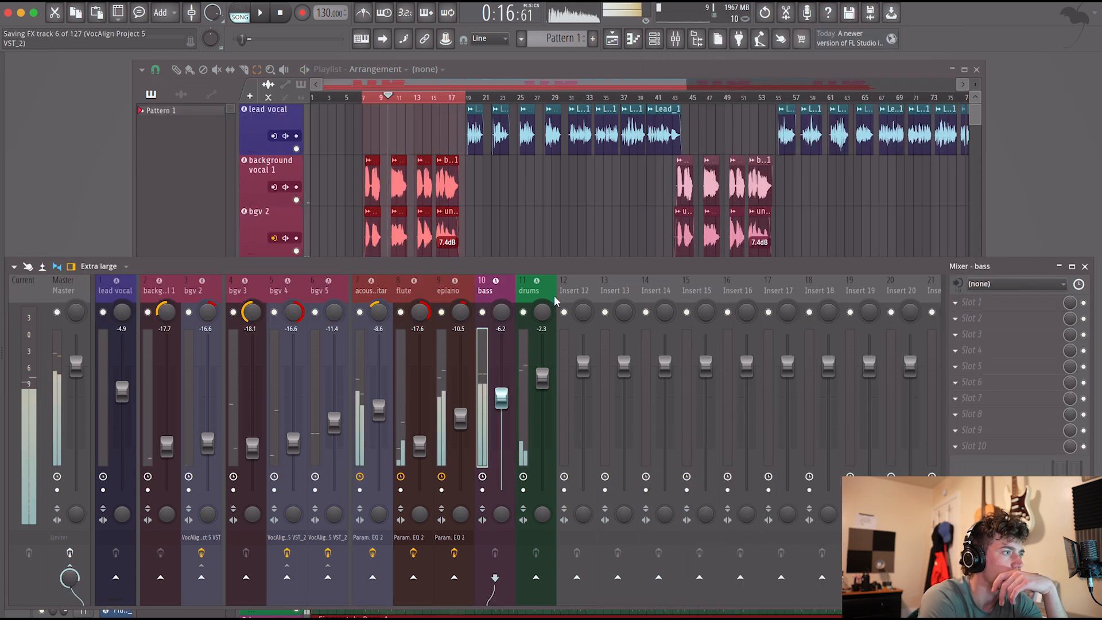
Open the acoustic guitar, flute and epiano EQs and arrange their windows so all three curves can be compared.
click(372, 537)
click(408, 538)
click(450, 538)
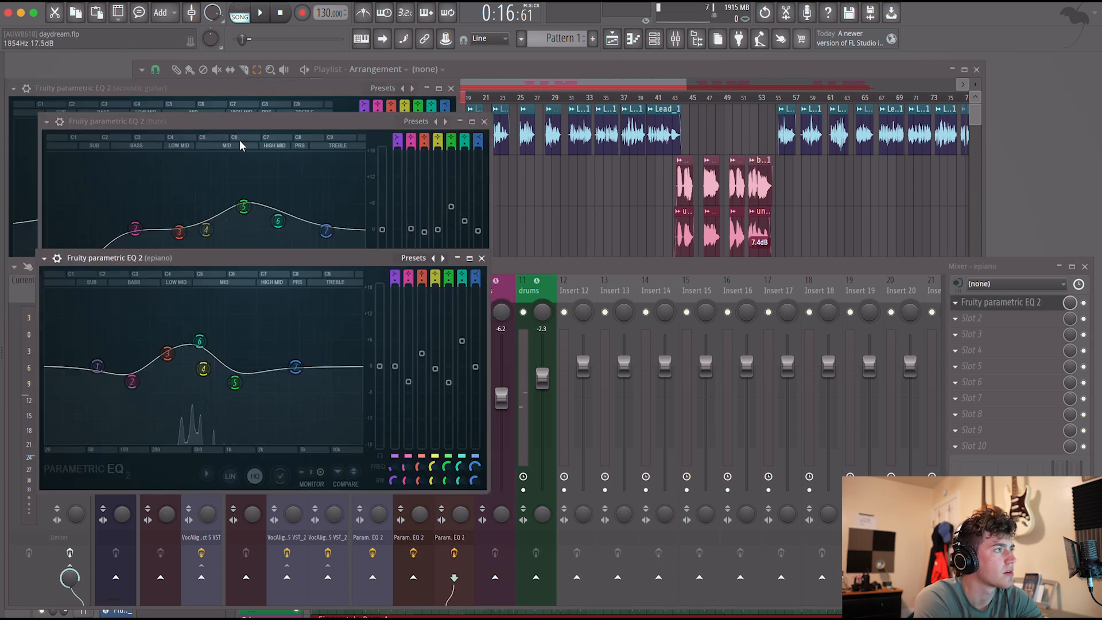
drag(230, 122, 659, 76)
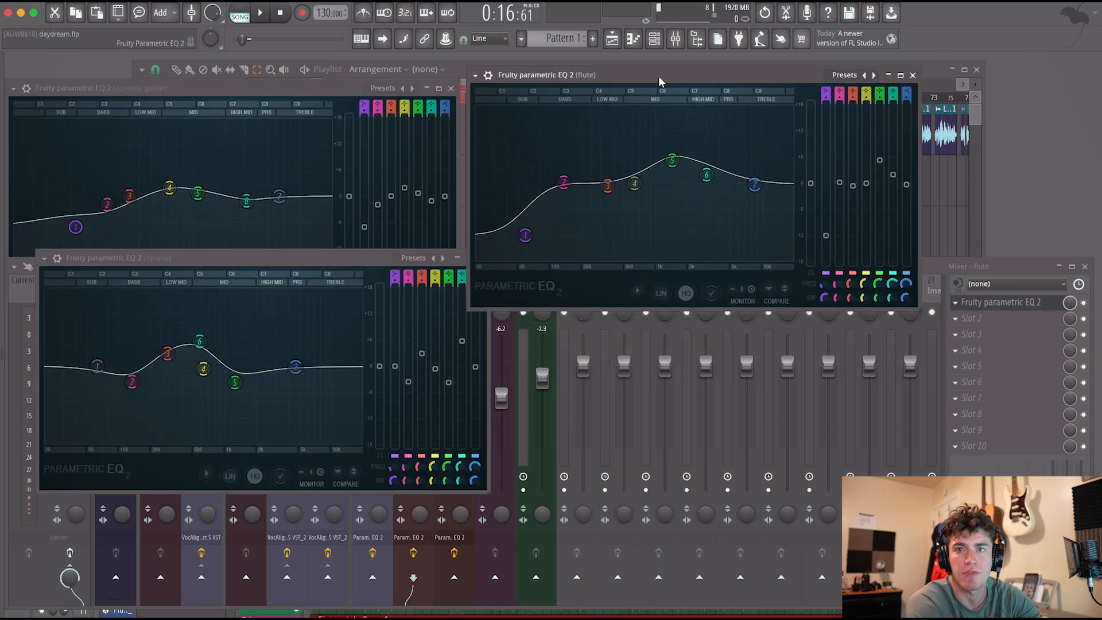
mouse_move(239, 262)
mouse_down()
mouse_move(298, 263)
mouse_move(249, 267)
mouse_up()
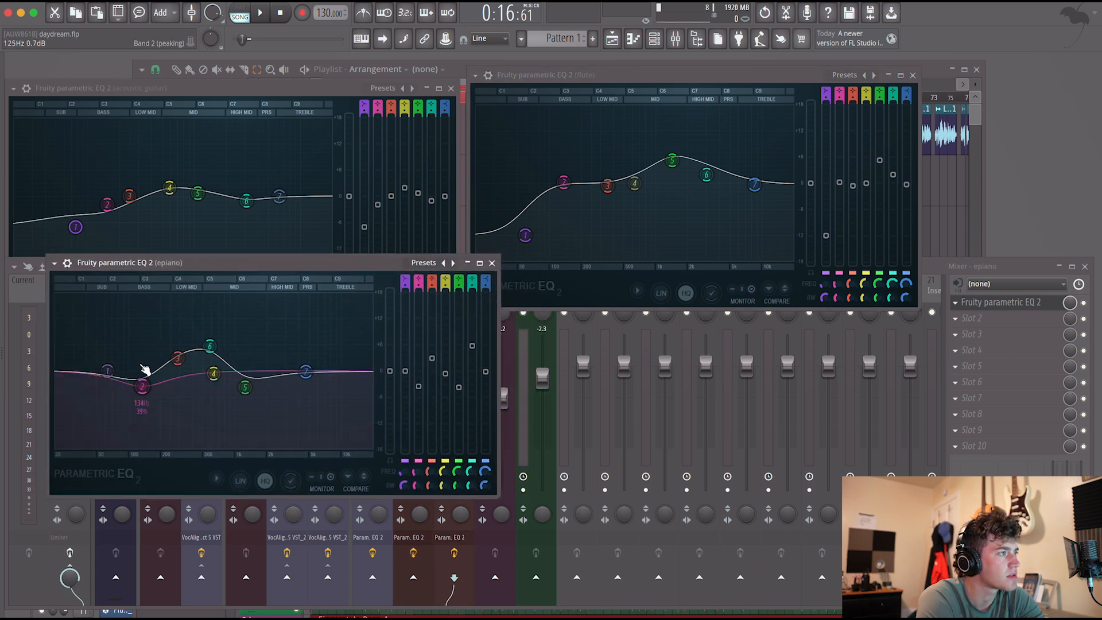
drag(170, 82, 205, 88)
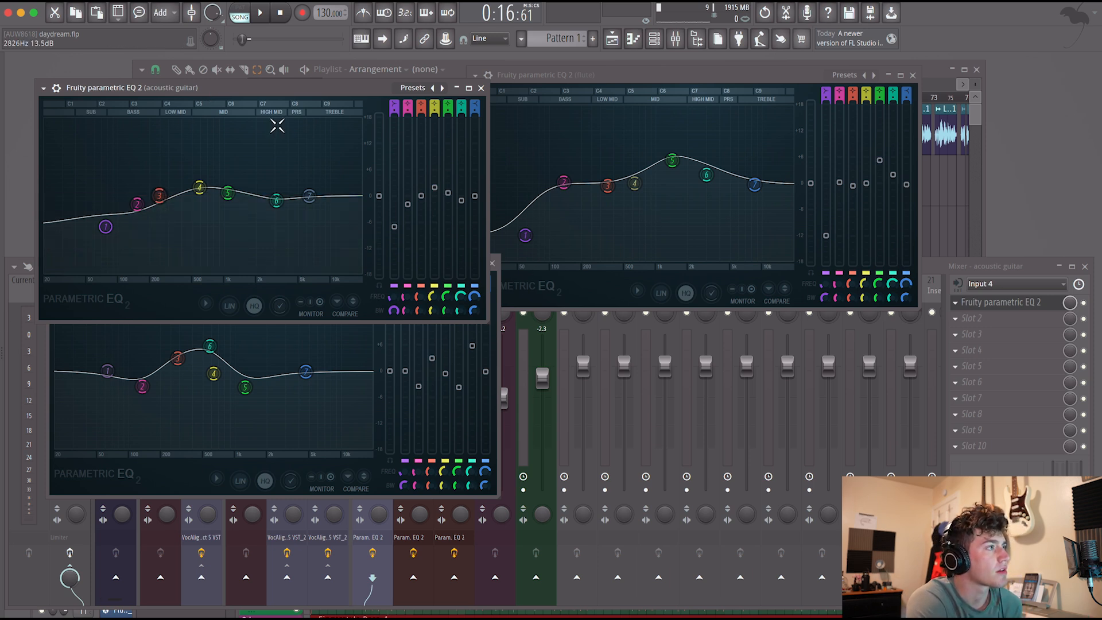
drag(270, 91, 229, 64)
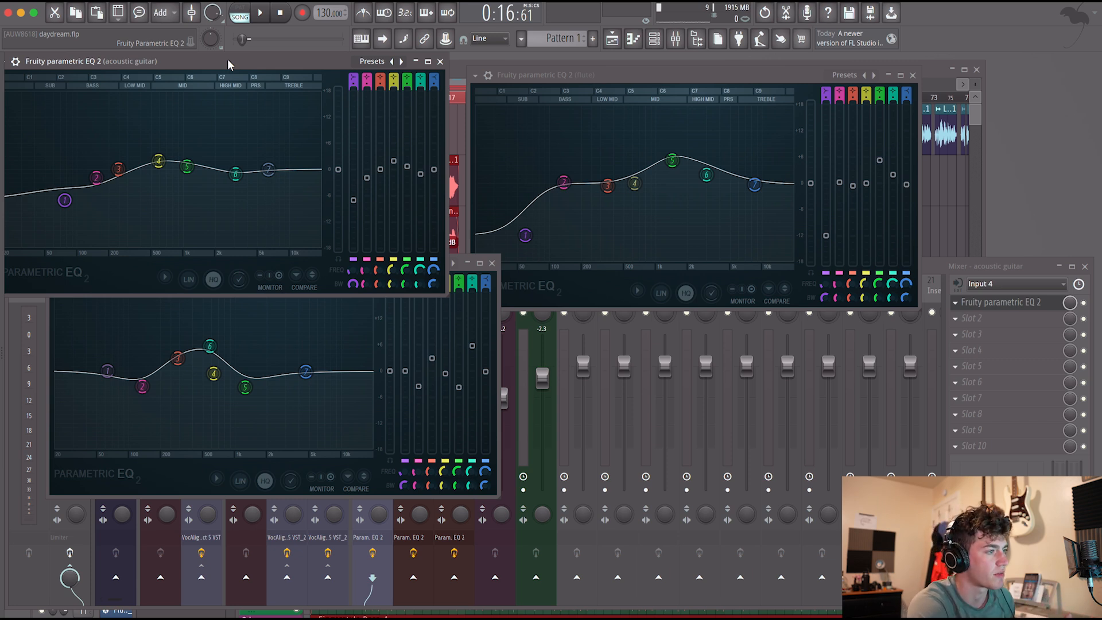
Play the looped section and compare it with the acoustic guitar, flute and epiano effects repeatedly bypassed and re-enabled.
key(space)
click(373, 554)
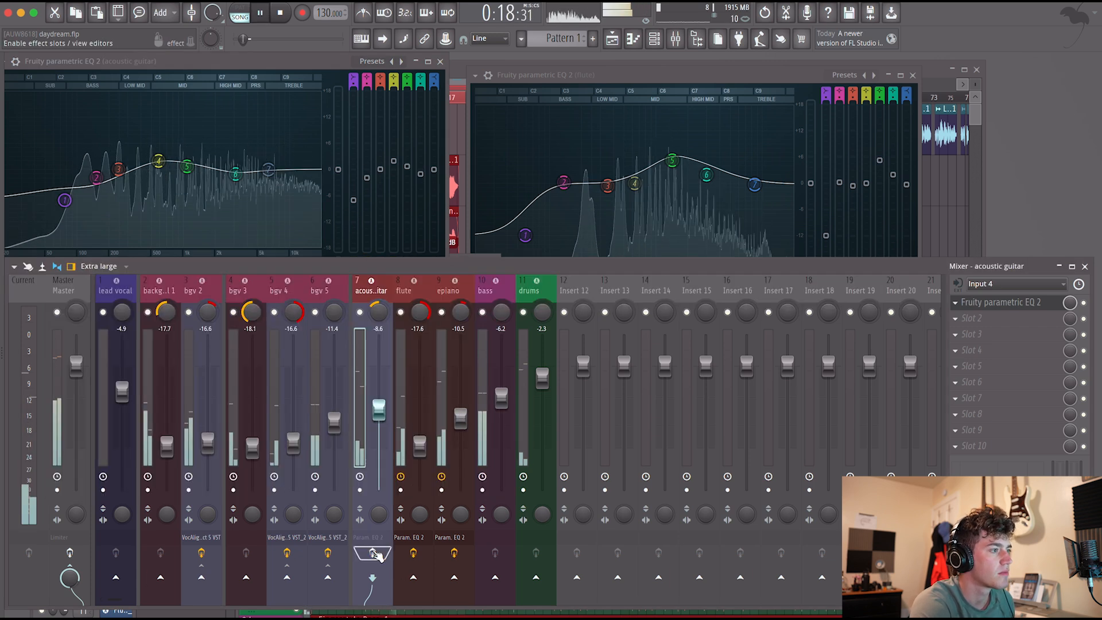
click(413, 553)
click(454, 553)
click(454, 553)
click(413, 553)
click(373, 554)
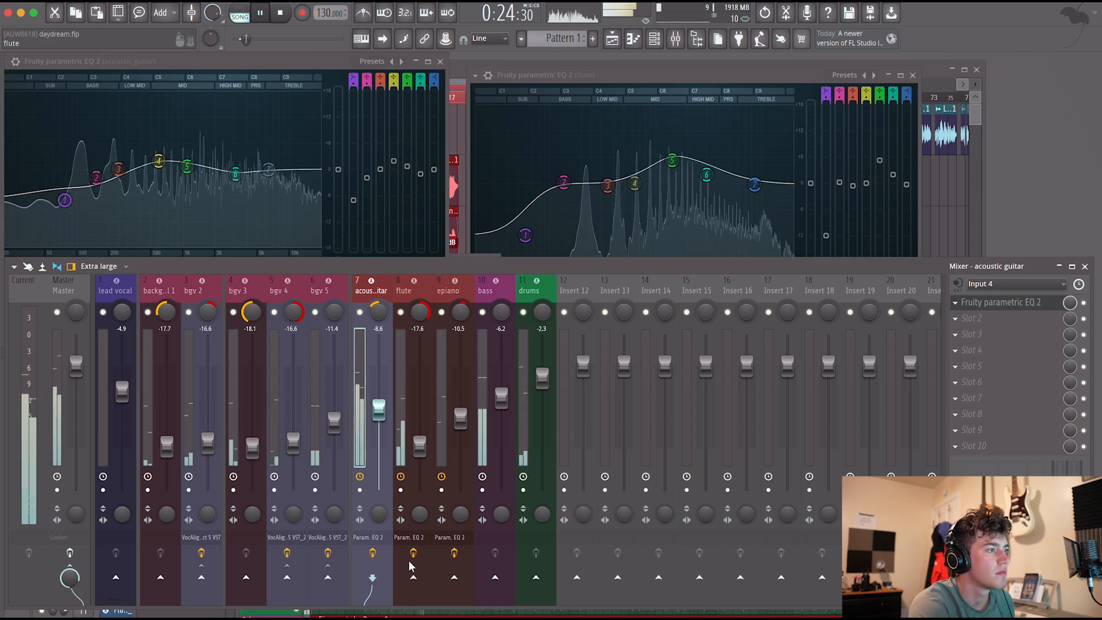
click(372, 553)
click(413, 553)
click(454, 553)
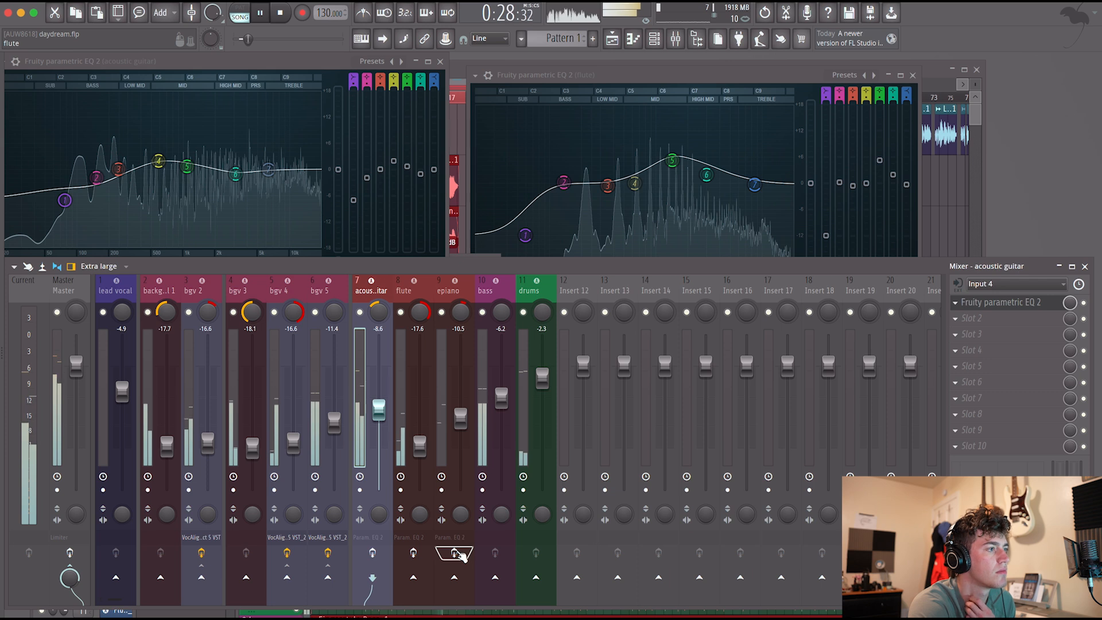
click(454, 553)
click(414, 554)
click(373, 553)
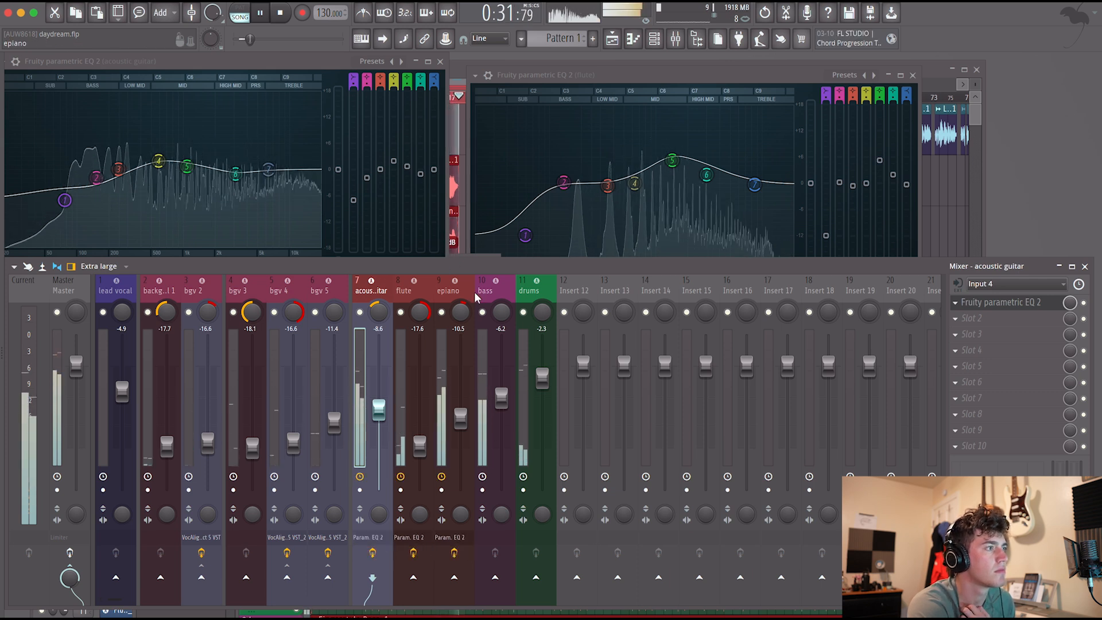
key(space)
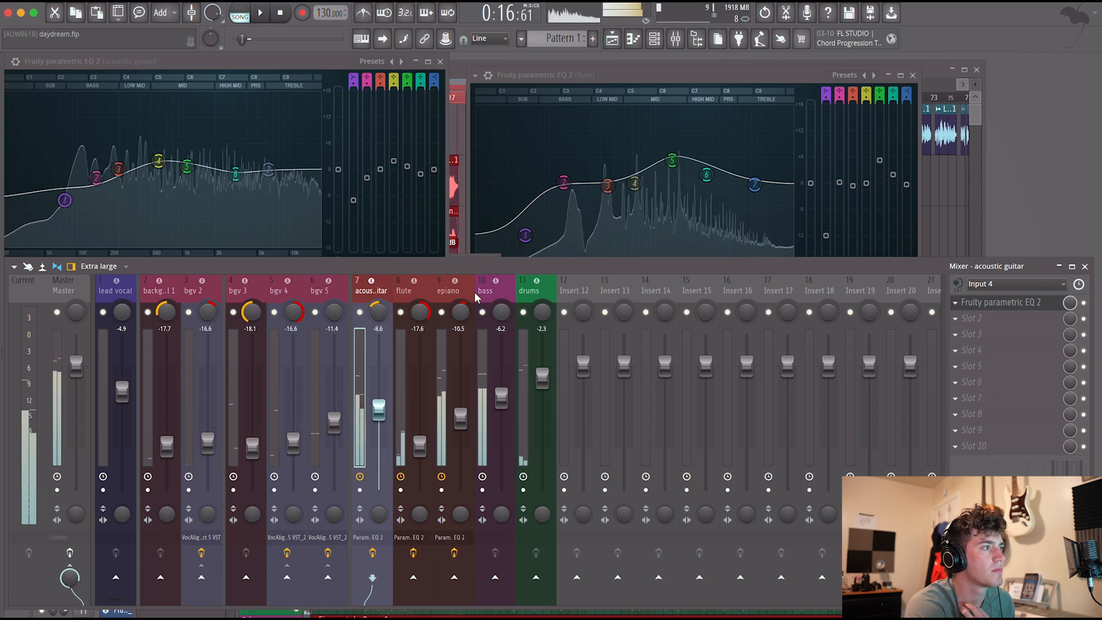
Close the acoustic guitar, flute and epiano EQ windows.
click(440, 62)
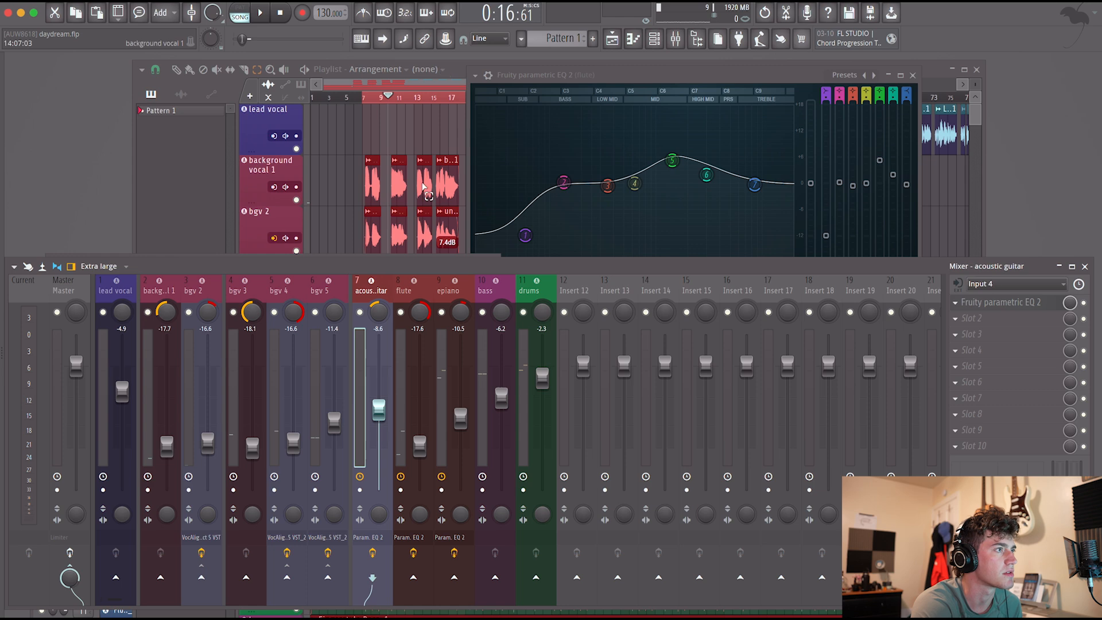
click(607, 90)
click(913, 75)
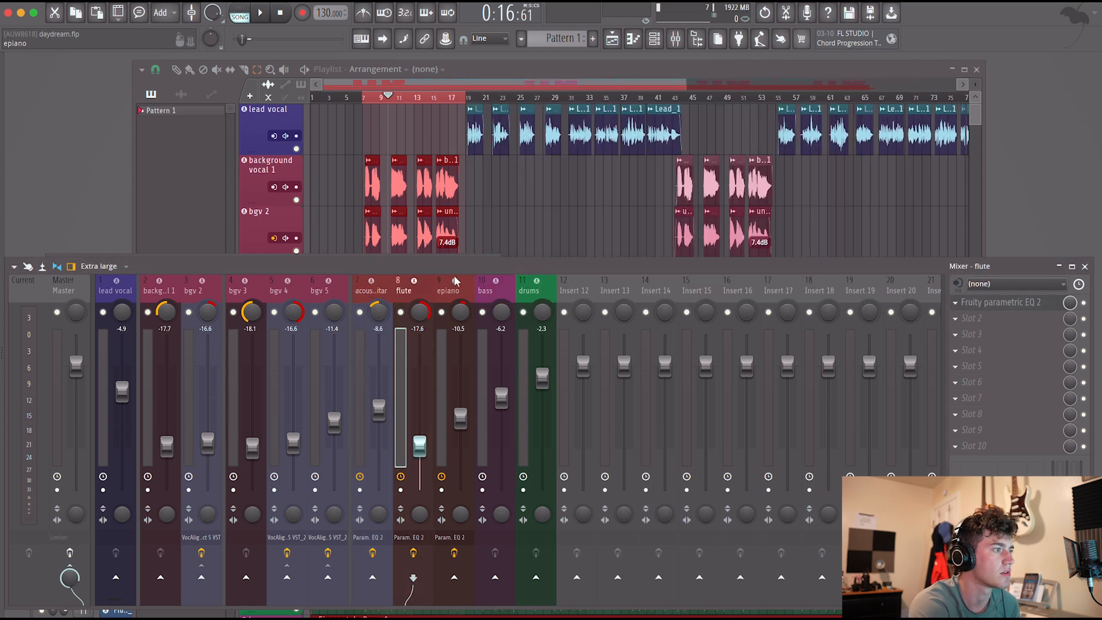
drag(432, 263, 478, 170)
click(381, 263)
click(584, 171)
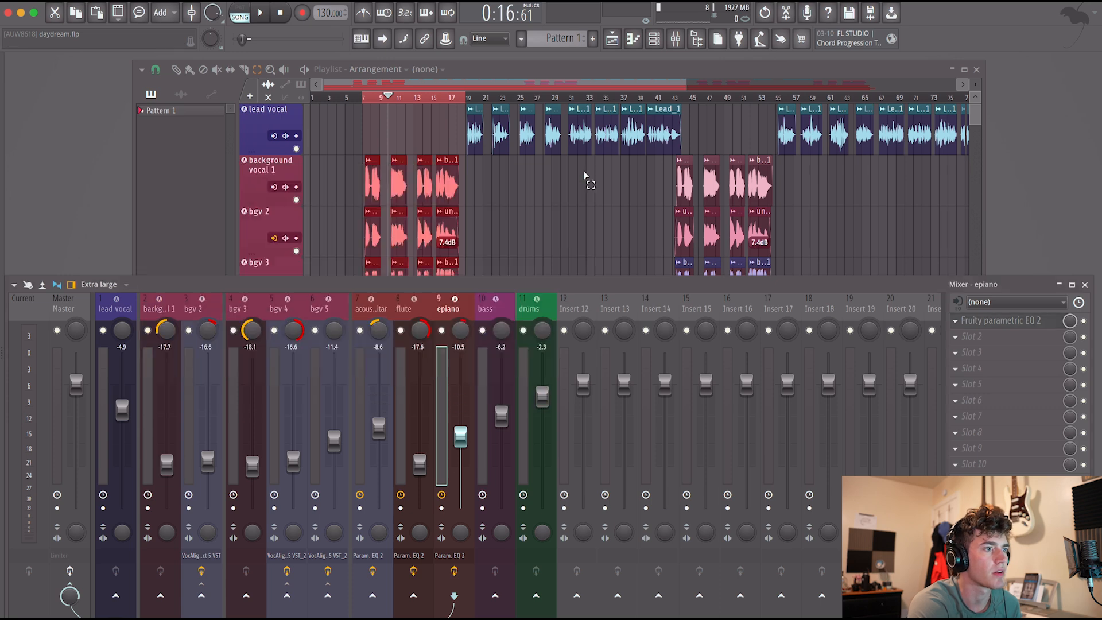
Add a second Fruity Parametric EQ 2 to the epiano and raise band 6 into a very narrow, strong boost around 2.7 kHz.
click(991, 343)
click(811, 110)
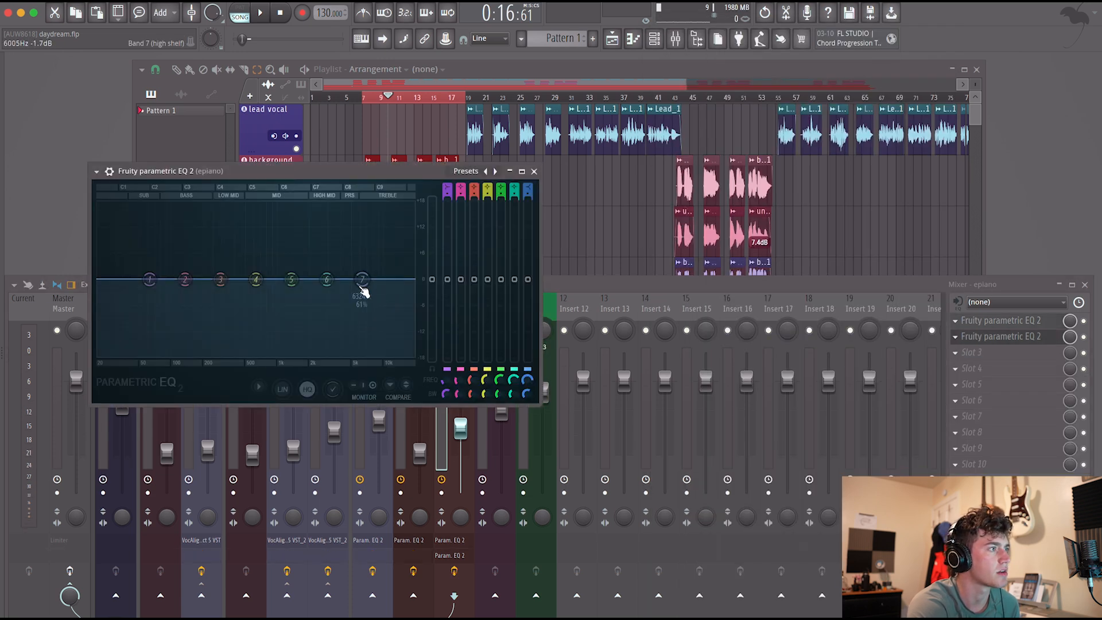
drag(327, 280, 323, 251)
scroll(323, 250, down, 8)
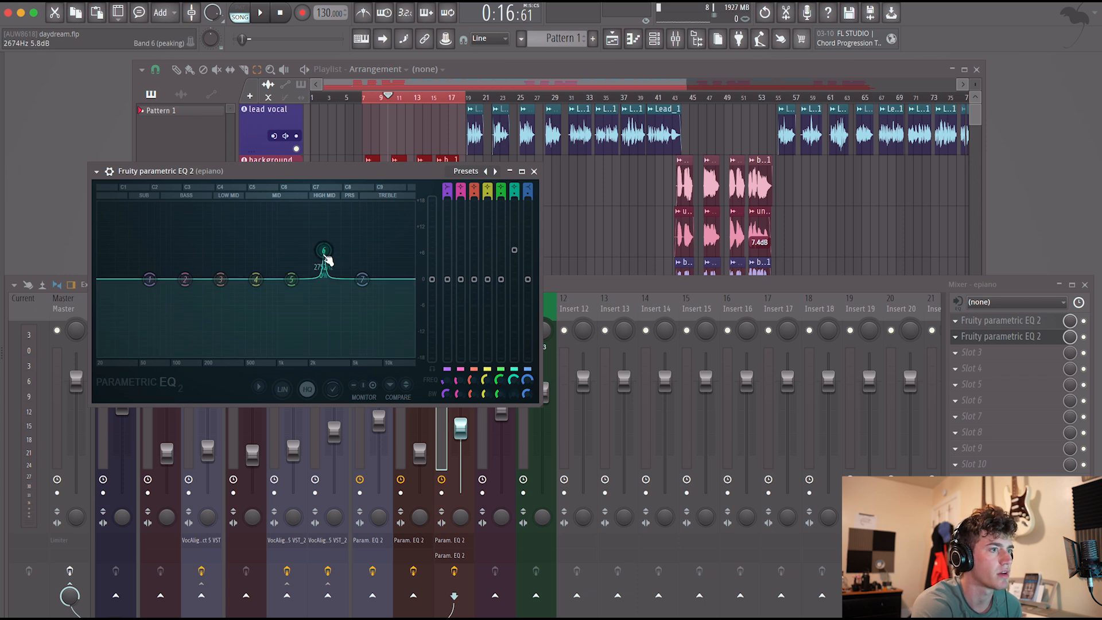
key(space)
drag(326, 260, 326, 203)
key(space)
drag(404, 178, 370, 374)
Solo the epiano and sweep the narrow band 6 boost through the upper mids during playback, leaving it near 2.6 kHz.
click(447, 336)
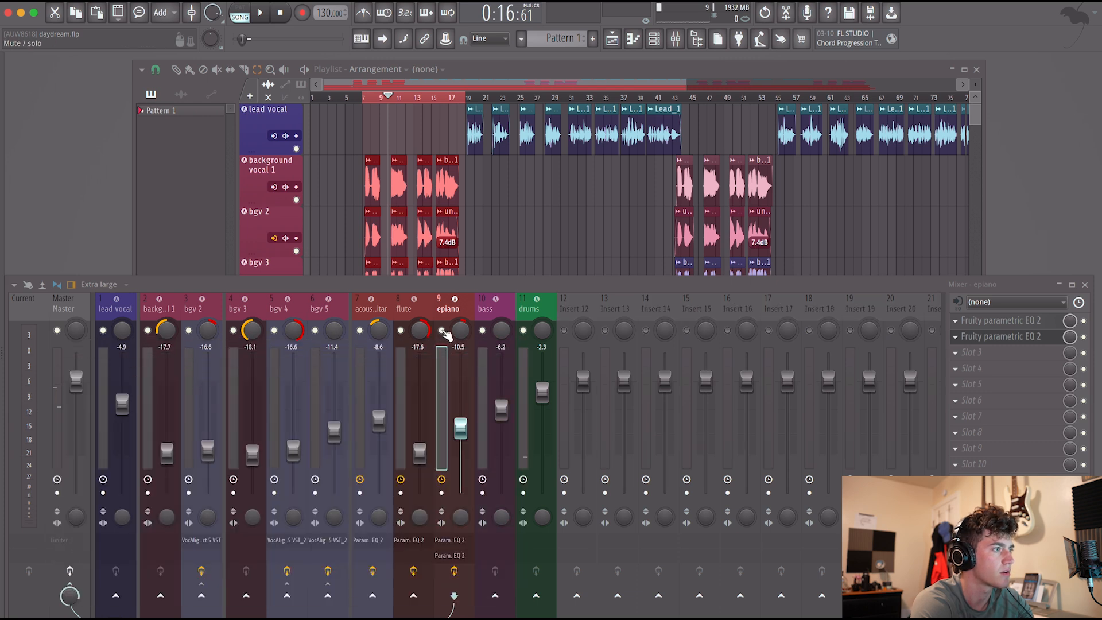
click(996, 343)
key(space)
drag(254, 400, 288, 400)
key(space)
key(space)
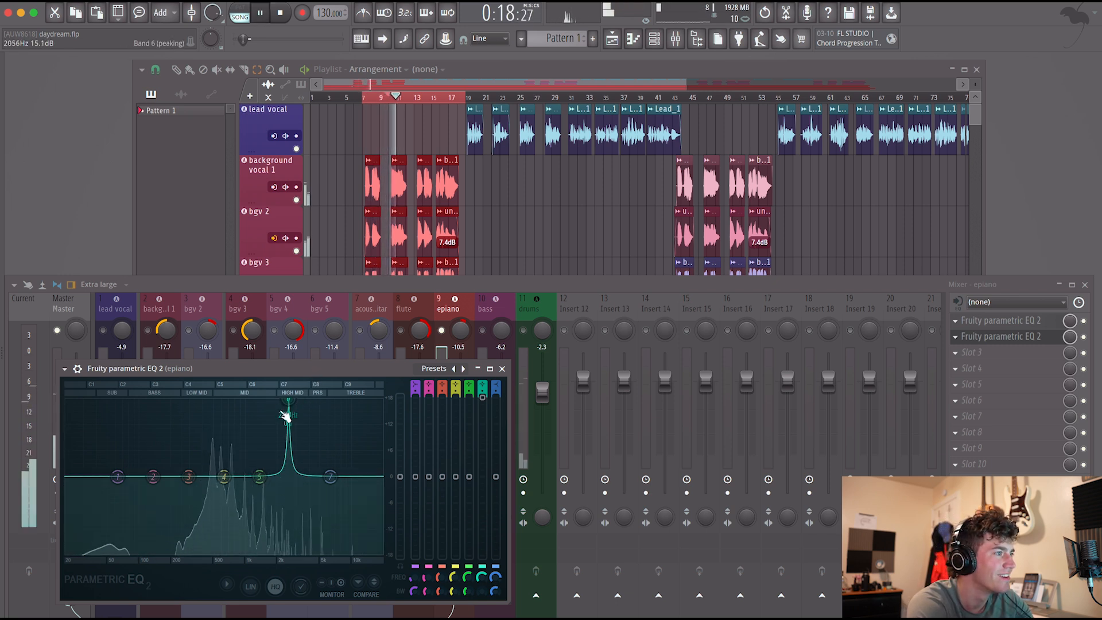
key(space)
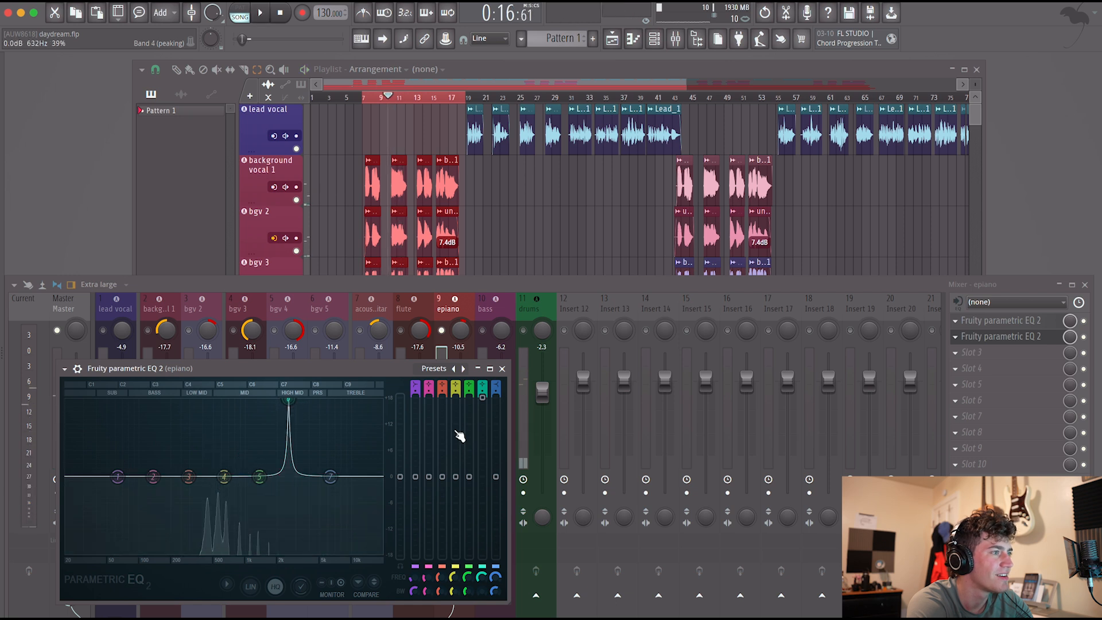
Turn the epiano's band 6 boost into a narrow cut of 13.8 dB at 2660 Hz while listening.
drag(483, 399, 482, 440)
key(space)
drag(482, 578, 482, 575)
key(space)
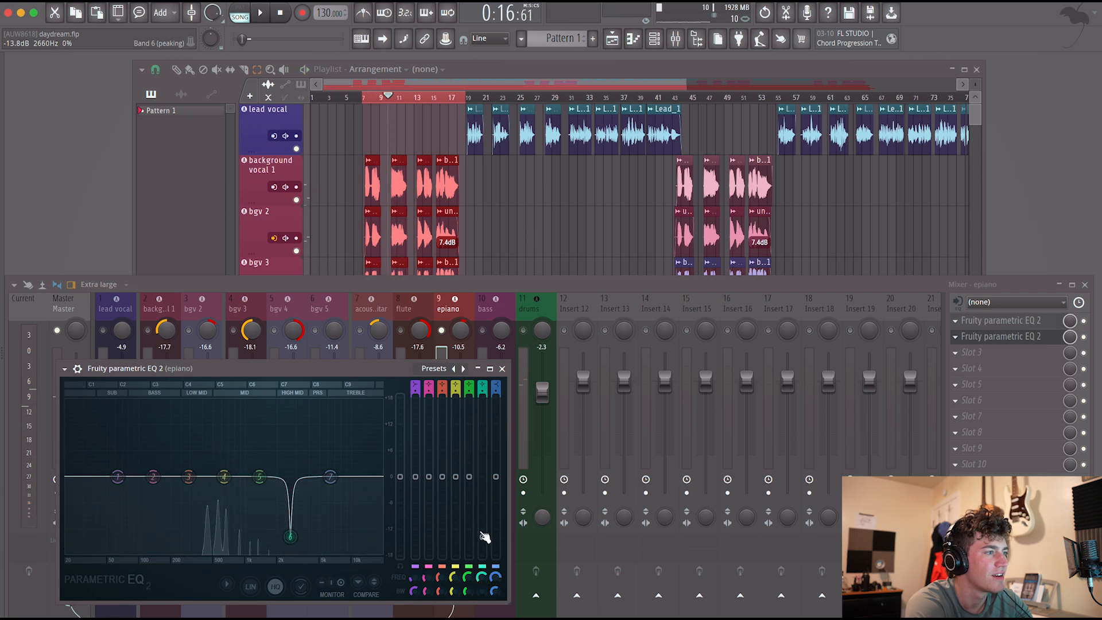
Delete the second EQ from the epiano and unsolo the channel.
click(956, 337)
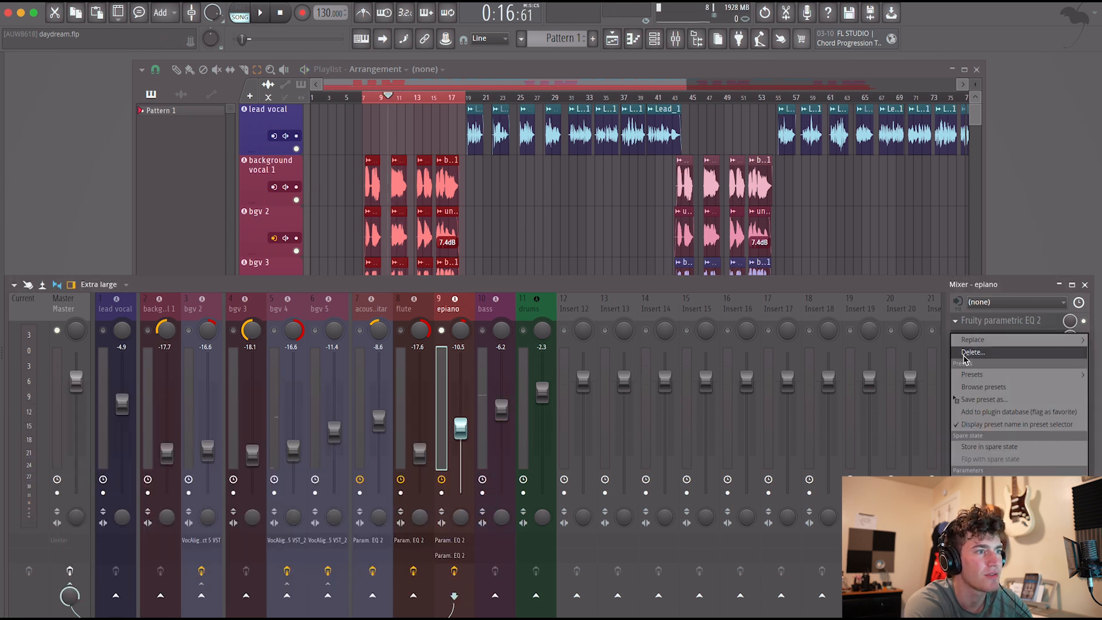
click(958, 352)
click(591, 377)
right_click(448, 332)
right_click(448, 332)
right_click(448, 333)
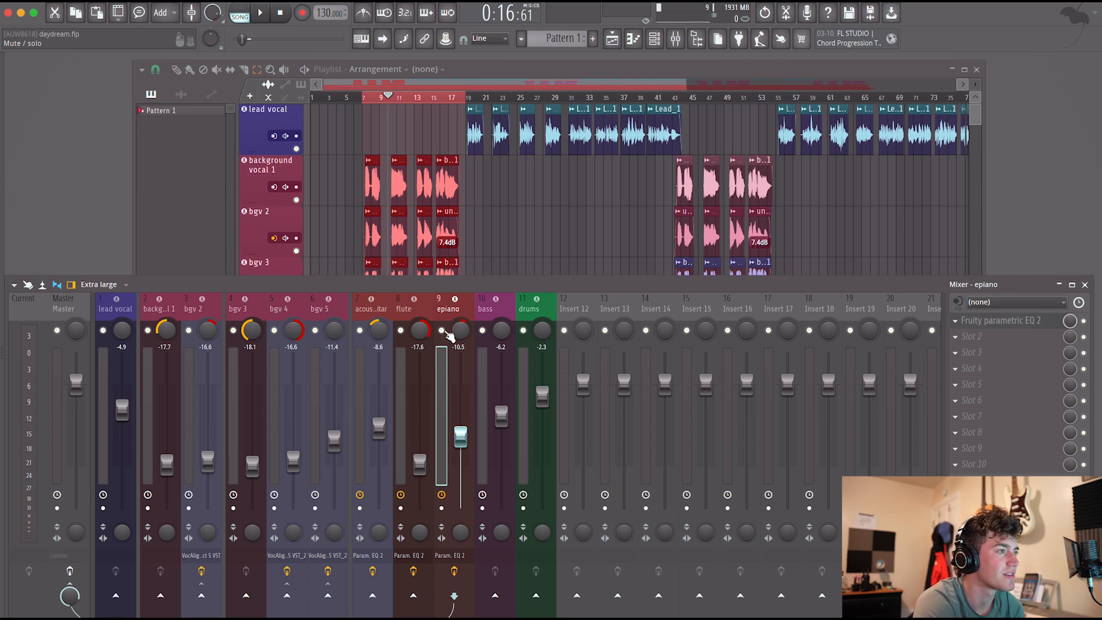
Play the section and set the epiano level to -13.2 dB and the flute level to -17.2 dB.
key(space)
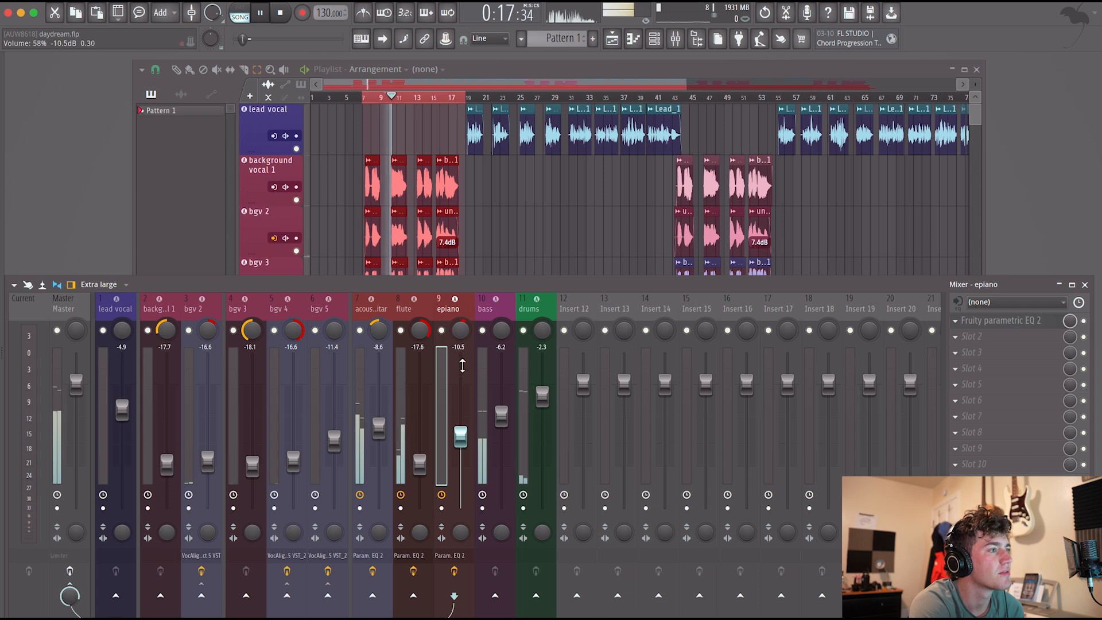
click(484, 394)
drag(460, 437, 420, 462)
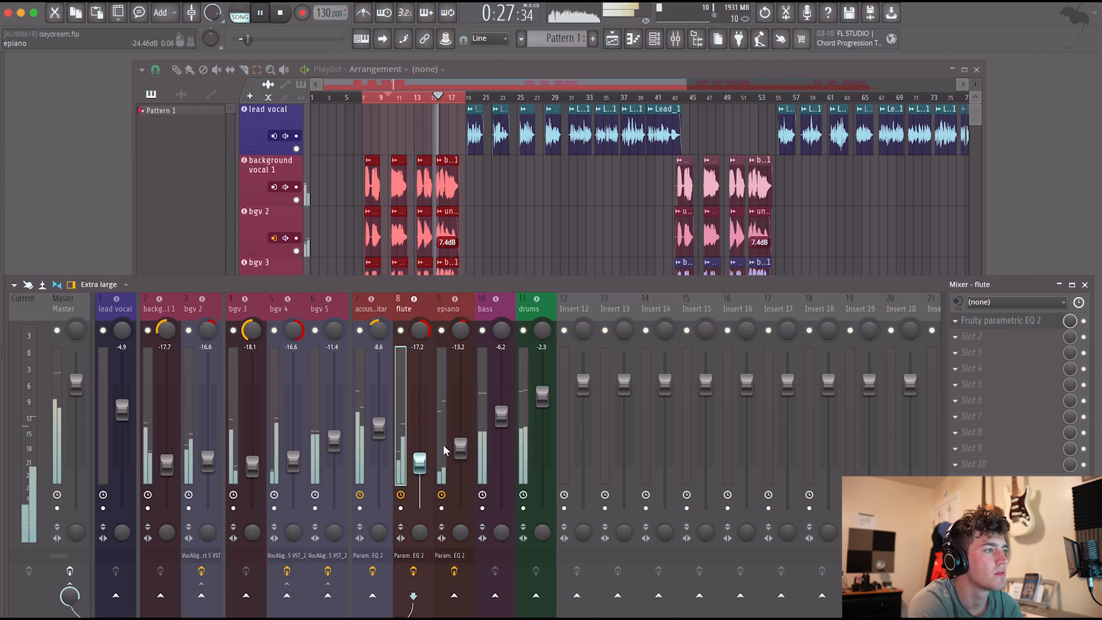
Add Fruity Parametric EQ 2 to the bass channel's first effect slot and move its window clear of the mixer's effect slots.
click(482, 450)
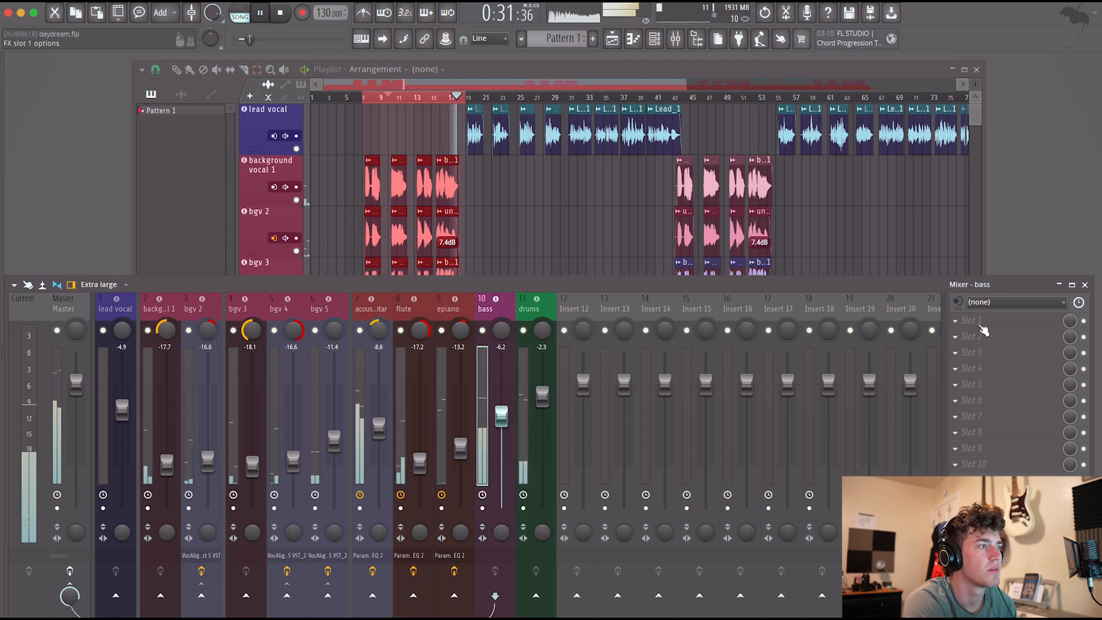
key(space)
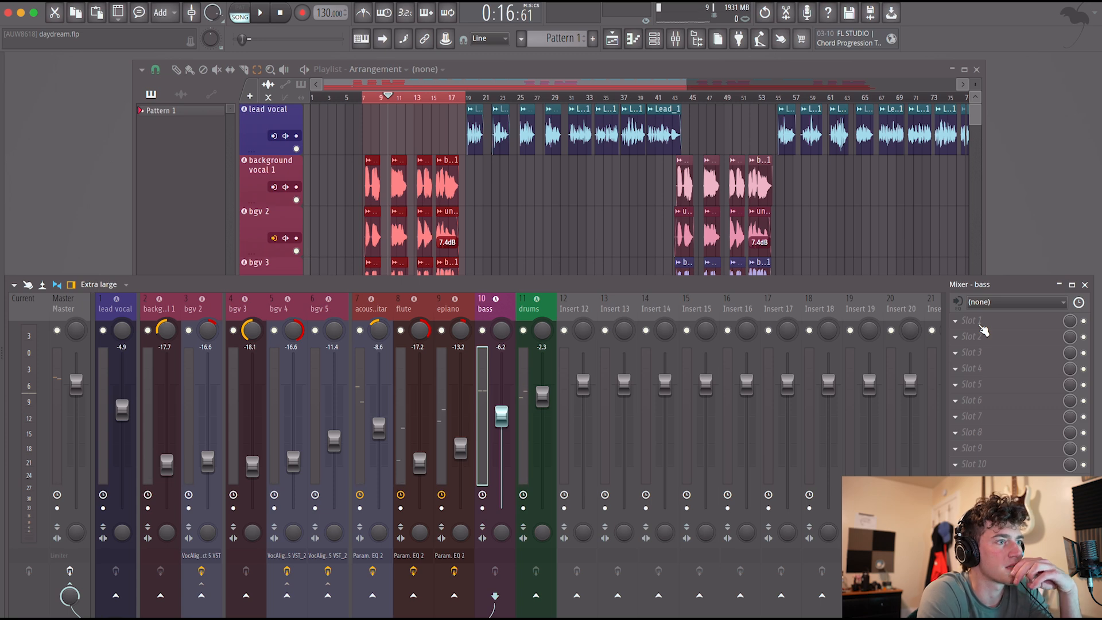
click(983, 330)
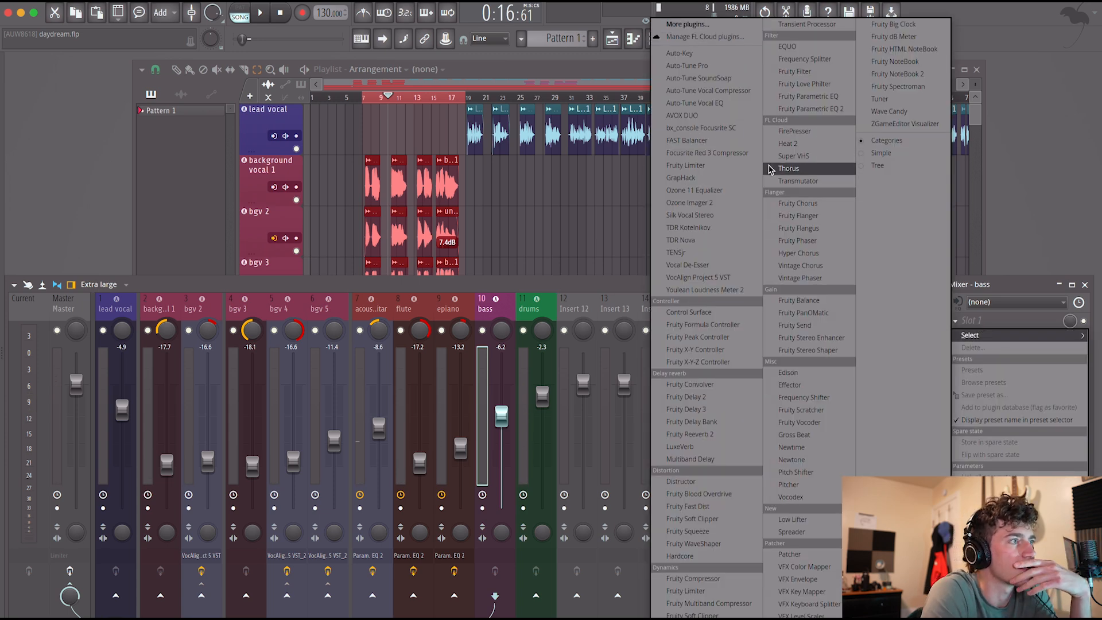
click(811, 110)
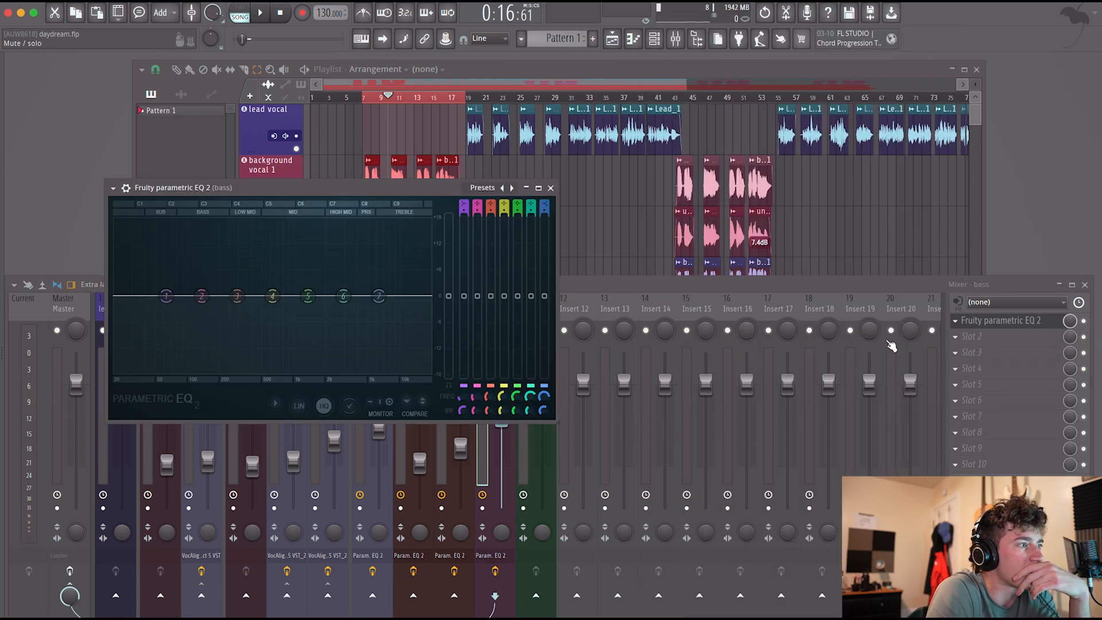
drag(439, 188, 394, 163)
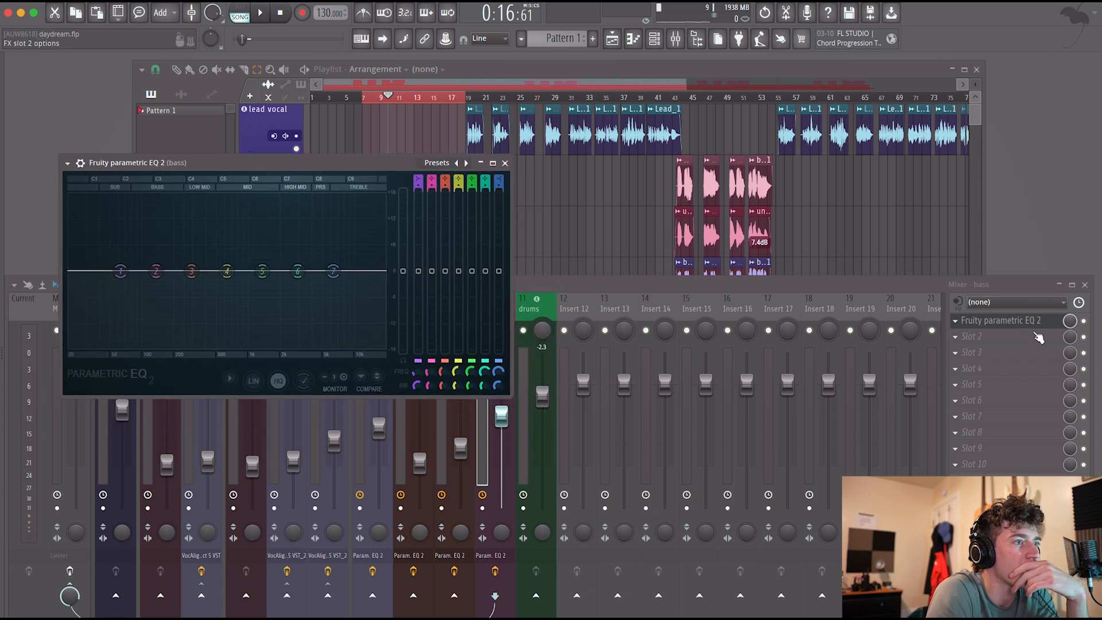
Put a copy of the bass channel's flat Parametric EQ 2 on the drums and place the two EQ windows beside each other.
click(963, 320)
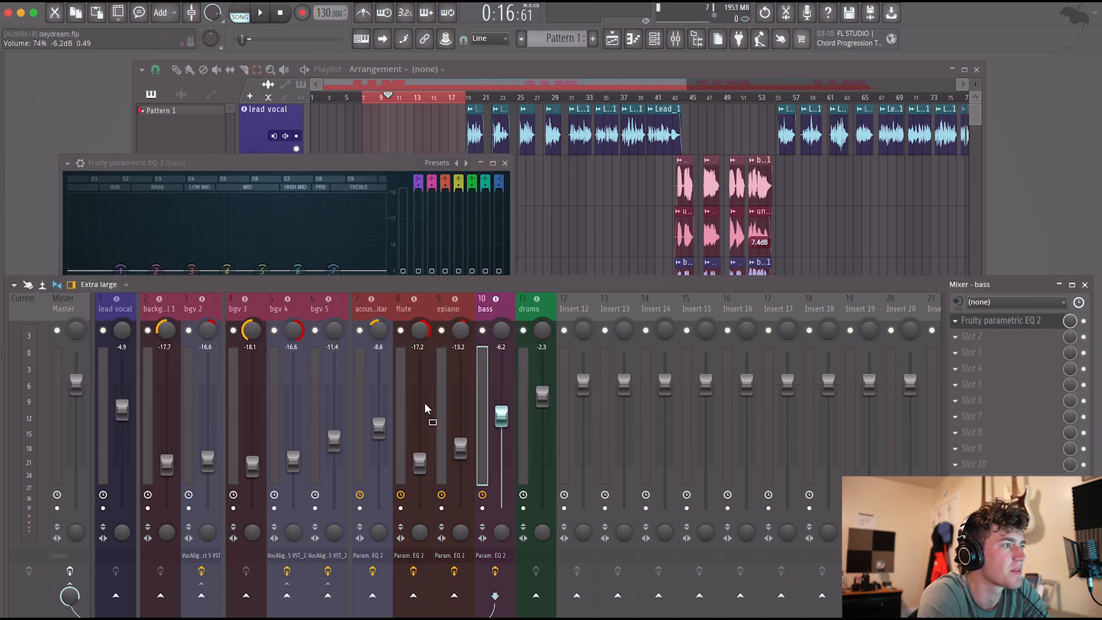
click(521, 396)
drag(331, 88, 672, 229)
drag(377, 166, 378, 205)
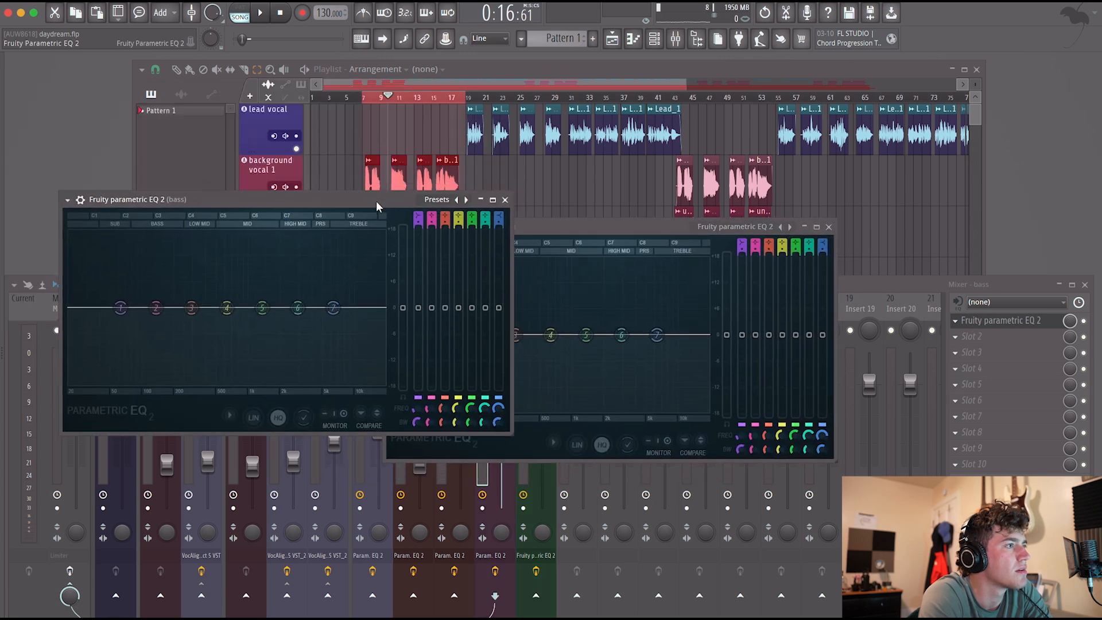
Play the section and boost band 2 of the drums EQ to 15.6 dB at 96 Hz.
key(space)
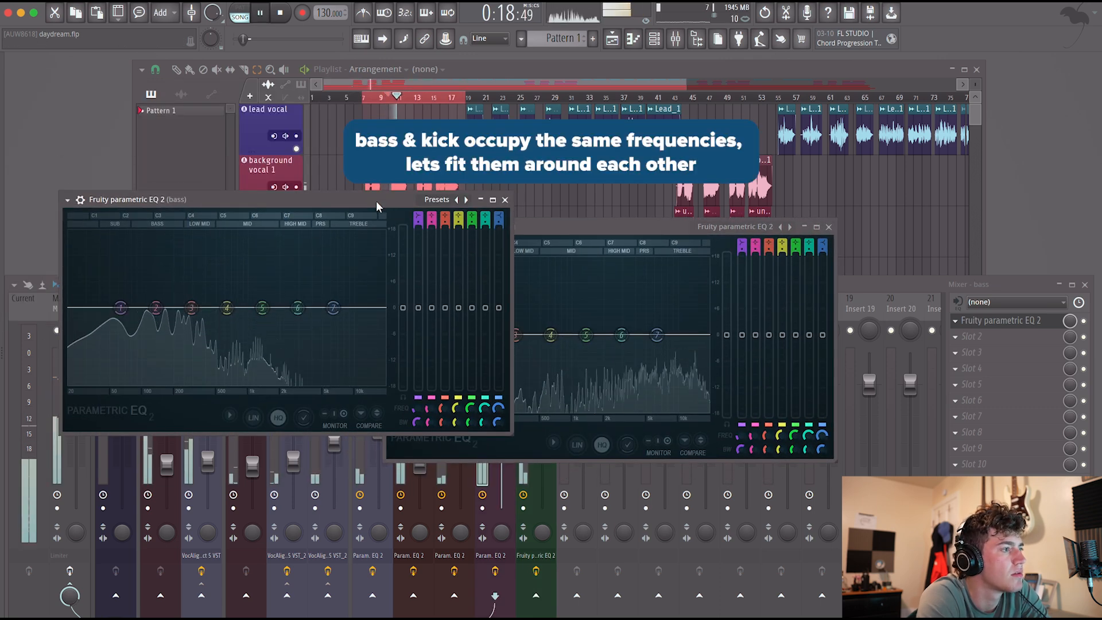
drag(580, 227, 671, 235)
drag(571, 342, 549, 274)
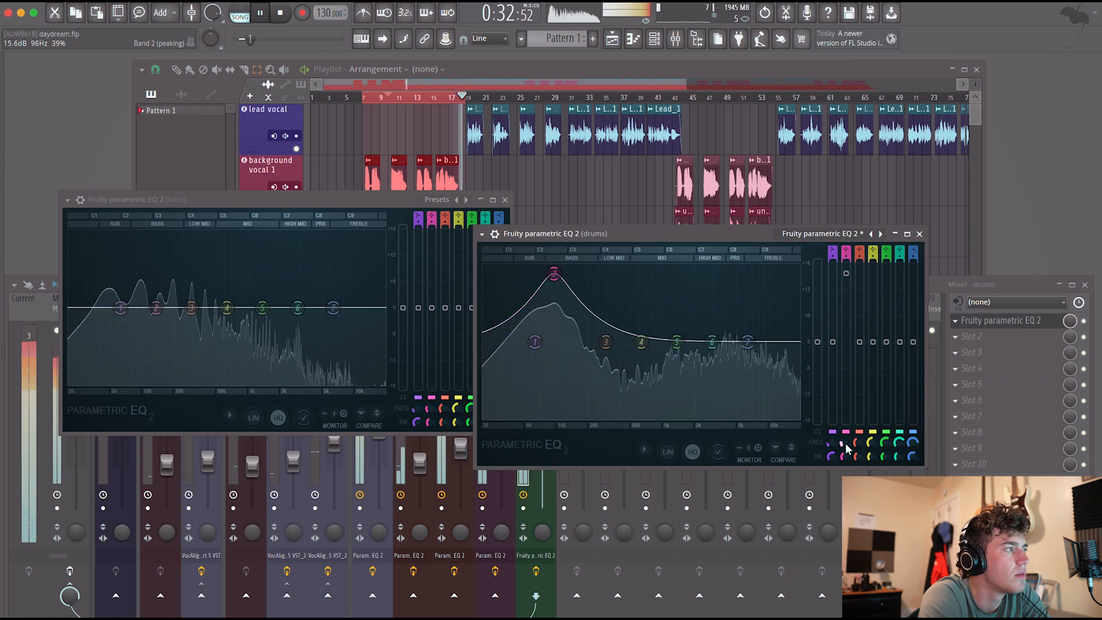
Reduce the drums EQ's 96 Hz boost to 3.8 dB with a narrow bandwidth and move the EQ to the second effect slot.
scroll(554, 274, down, 3)
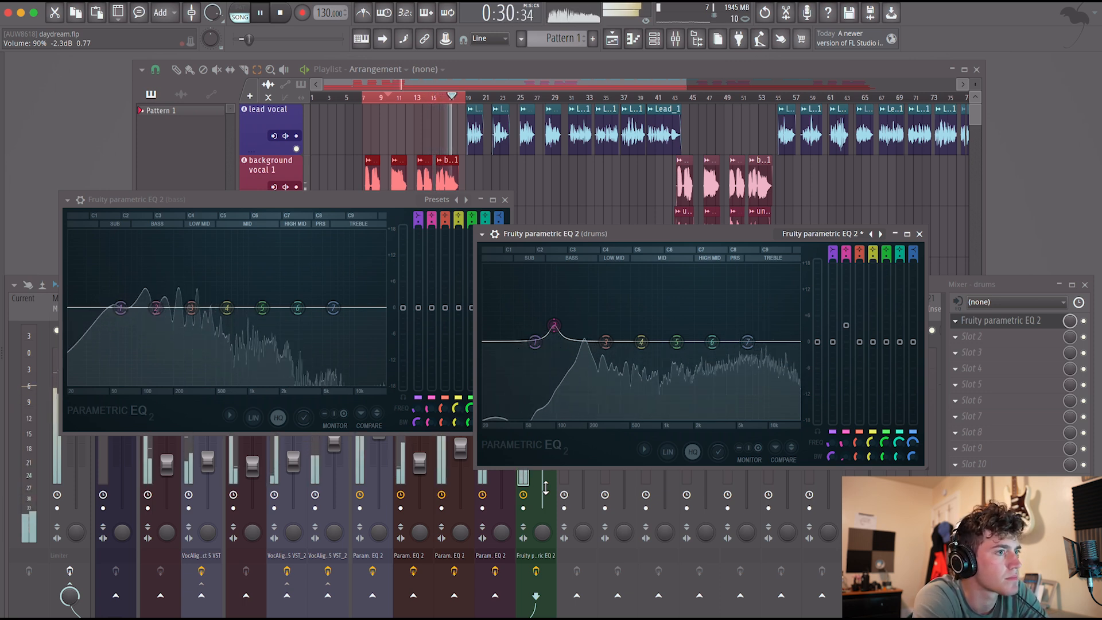
drag(999, 339, 998, 339)
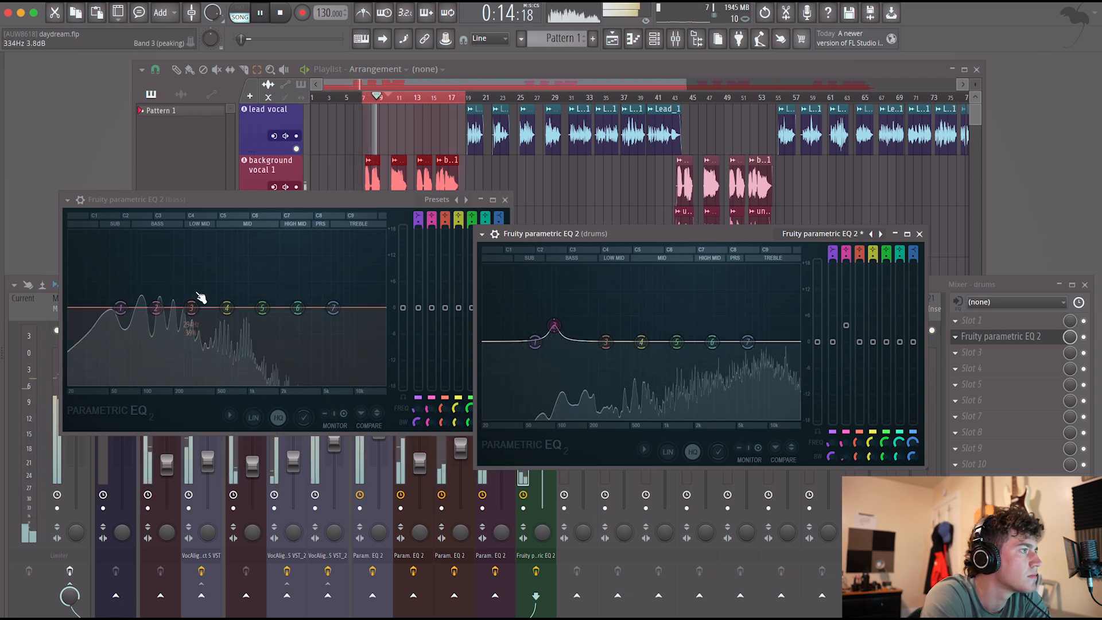
On the bass EQ, cut narrowly at 96 Hz with band 2, lower band 1 in the sub range and place band 3 at 54 Hz.
click(169, 310)
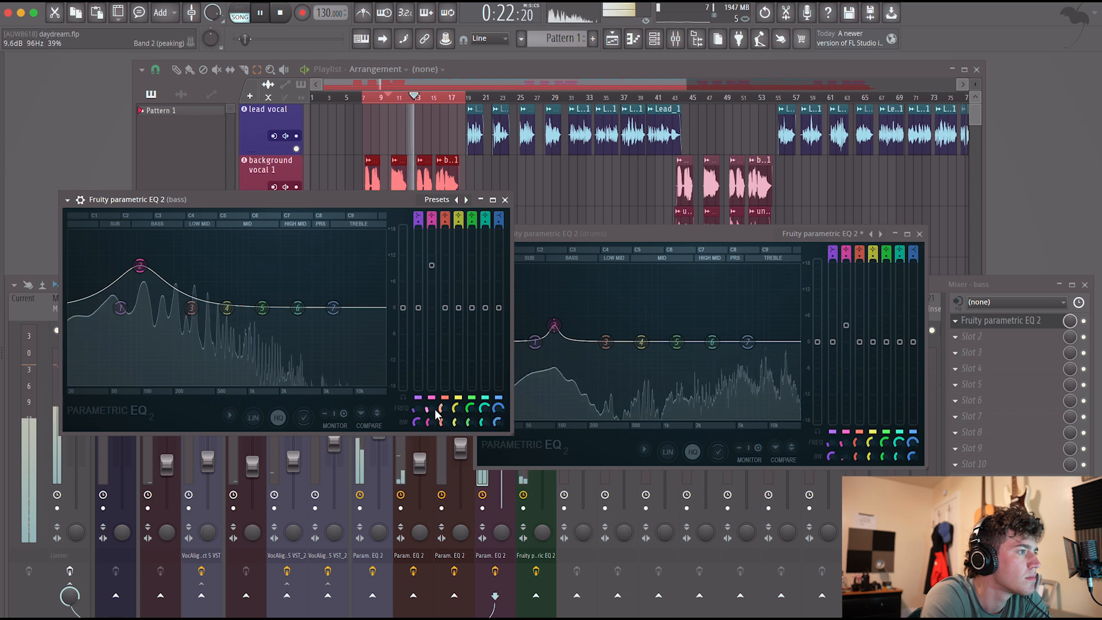
drag(136, 265, 139, 265)
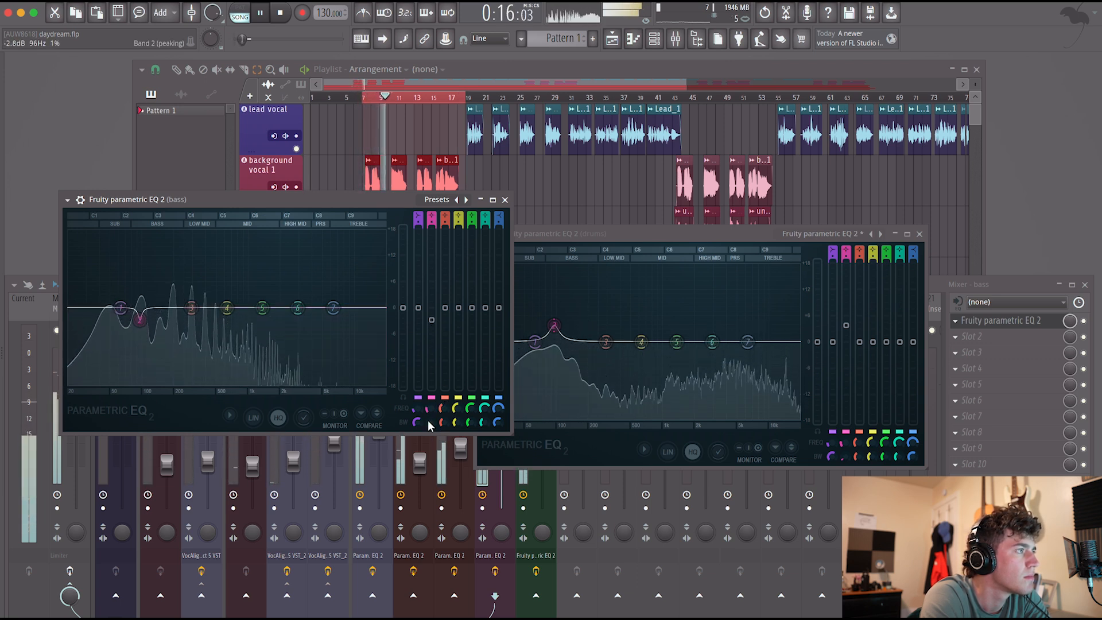
drag(121, 308, 90, 323)
drag(191, 308, 113, 301)
drag(432, 320, 432, 323)
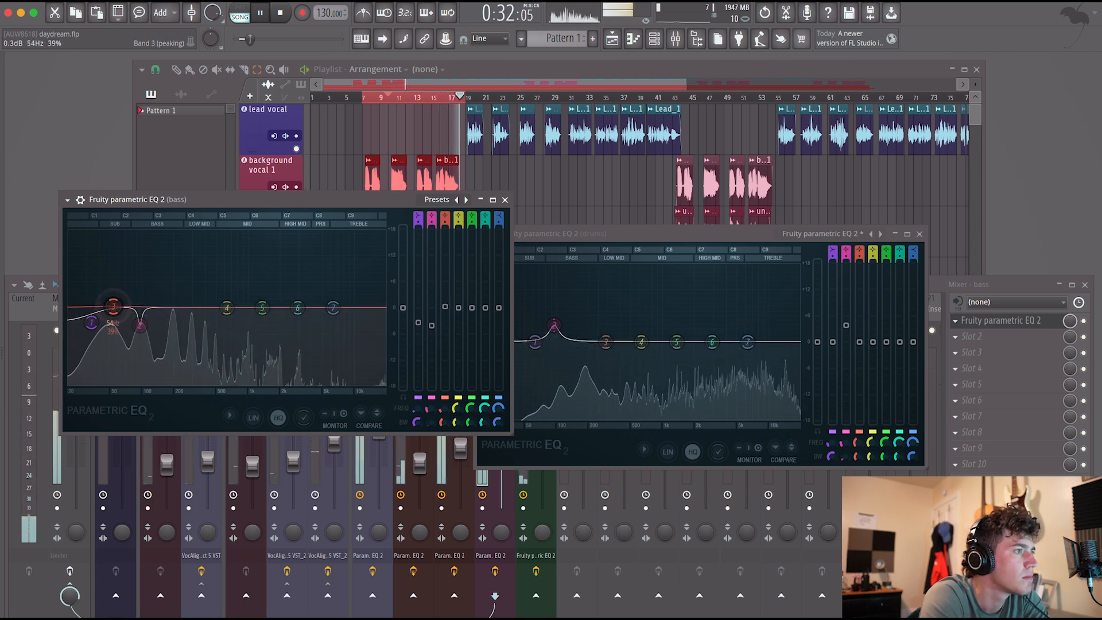
Widen the drums EQ's 96 Hz boost to 11% bandwidth and deepen the bass EQ's cut at the same frequency.
click(554, 326)
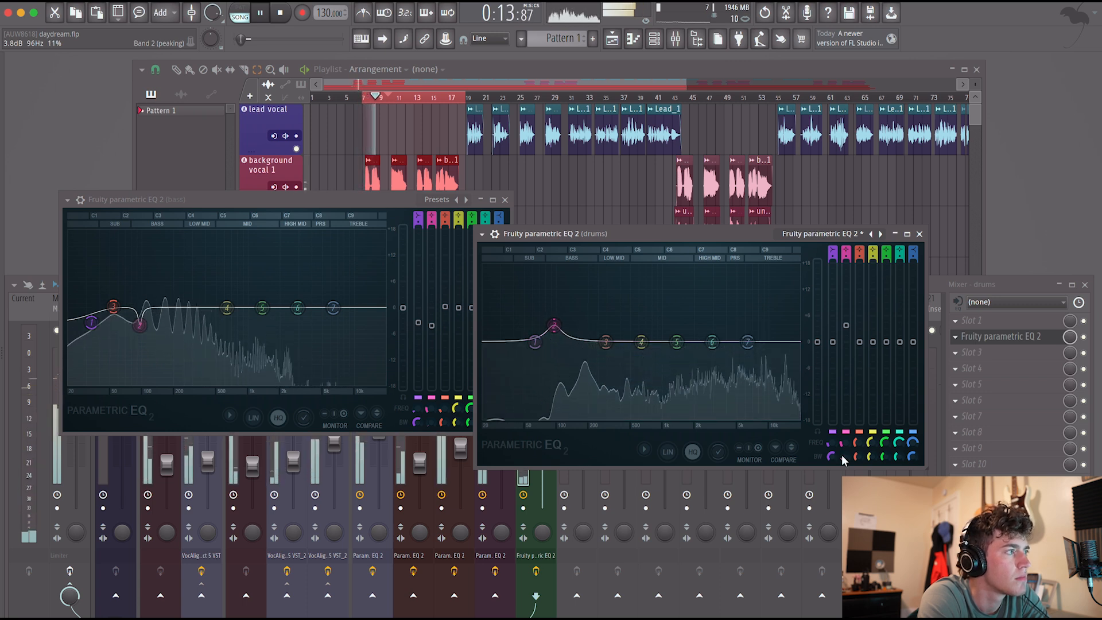
drag(139, 325, 140, 334)
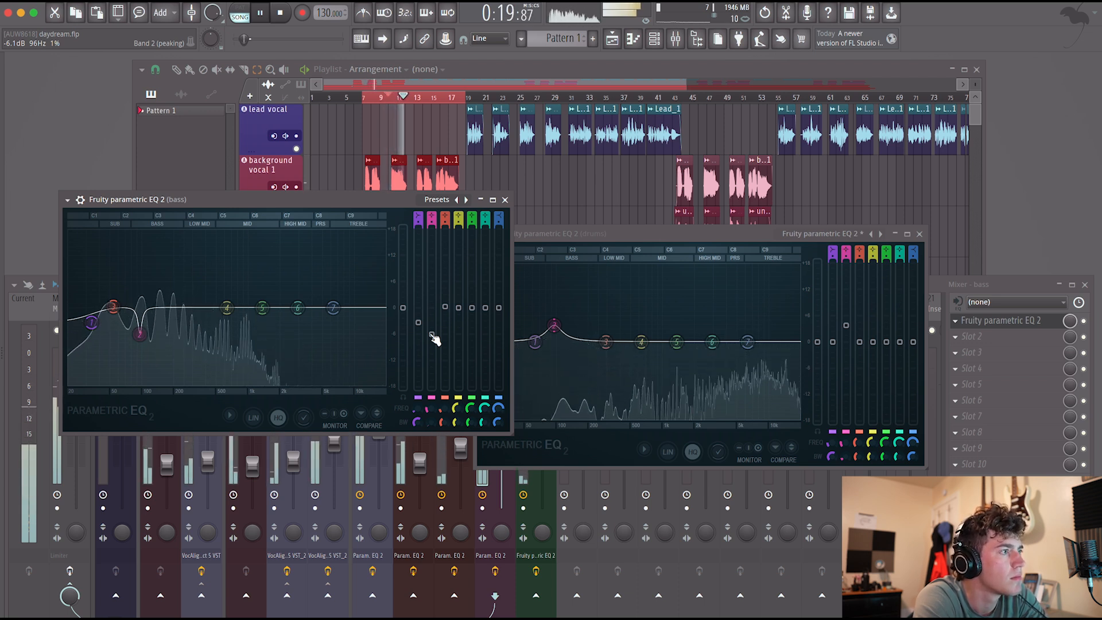
Lift the drums EQ gently with band 3 just above the kick boost and with bands 6 and 7 in the highs.
click(554, 326)
drag(607, 345, 582, 334)
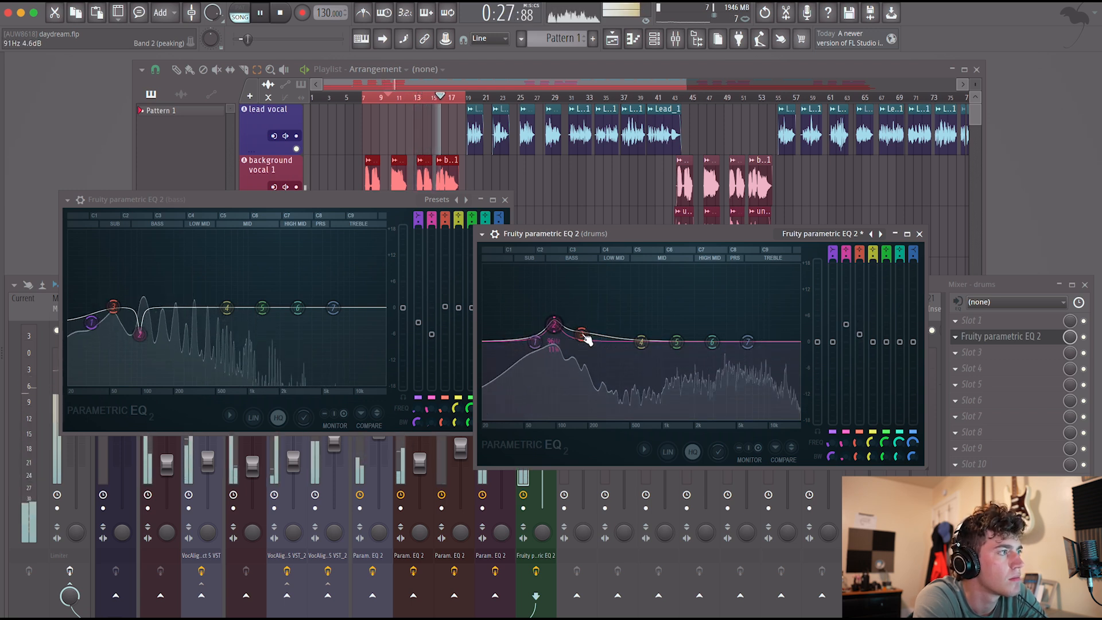
drag(747, 342, 707, 335)
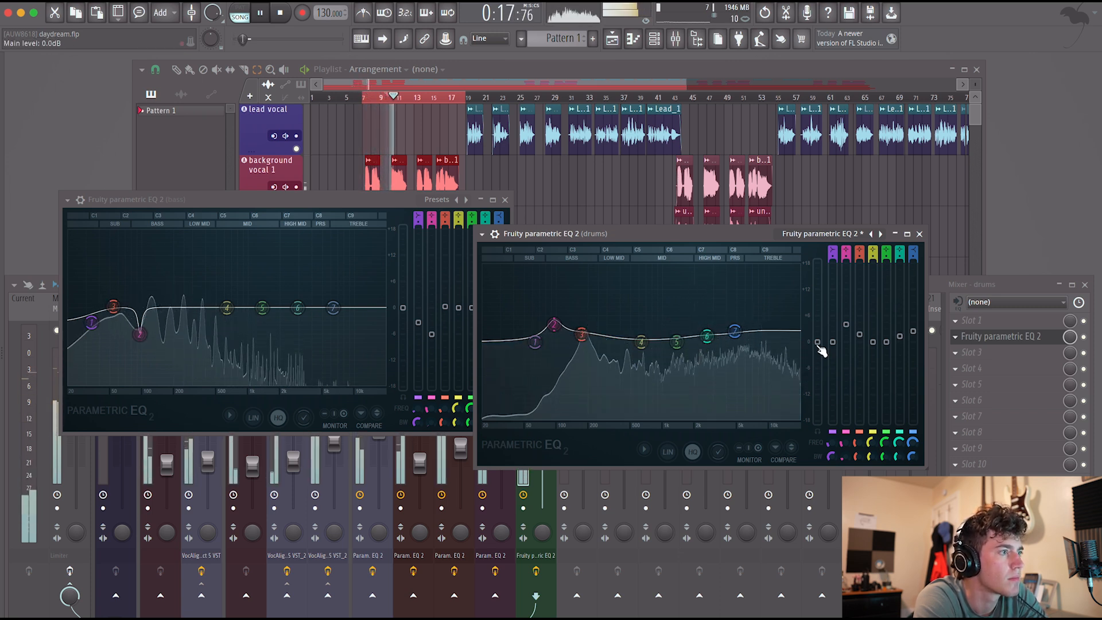
Close the bass and drums EQ windows, set the bass level to -8.2 dB and stop playback.
click(508, 204)
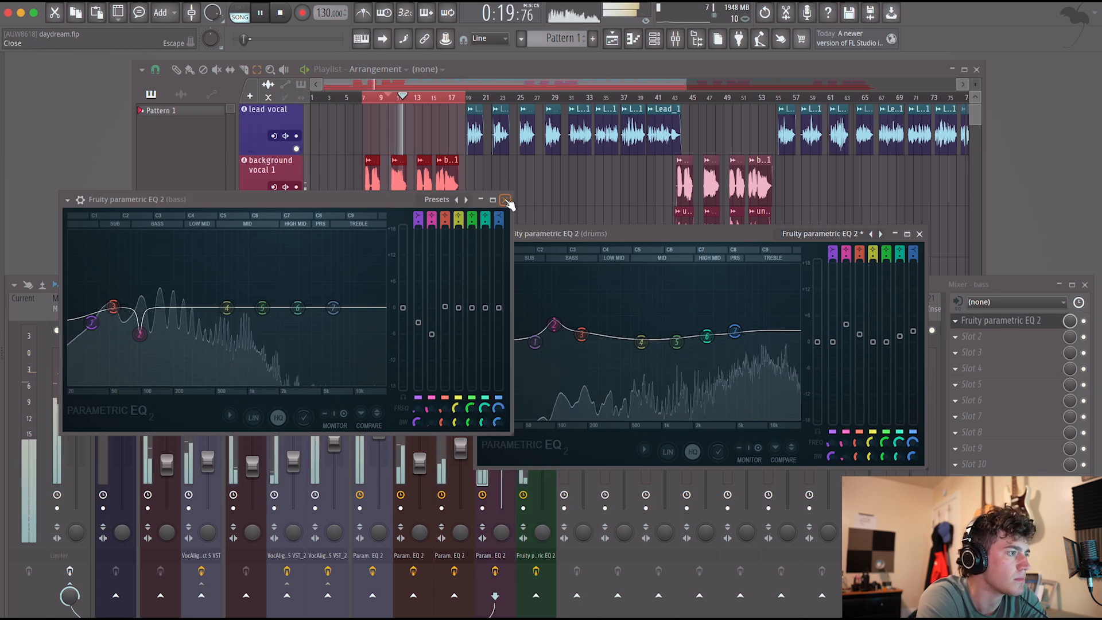
click(507, 202)
click(919, 234)
drag(501, 421, 501, 427)
key(space)
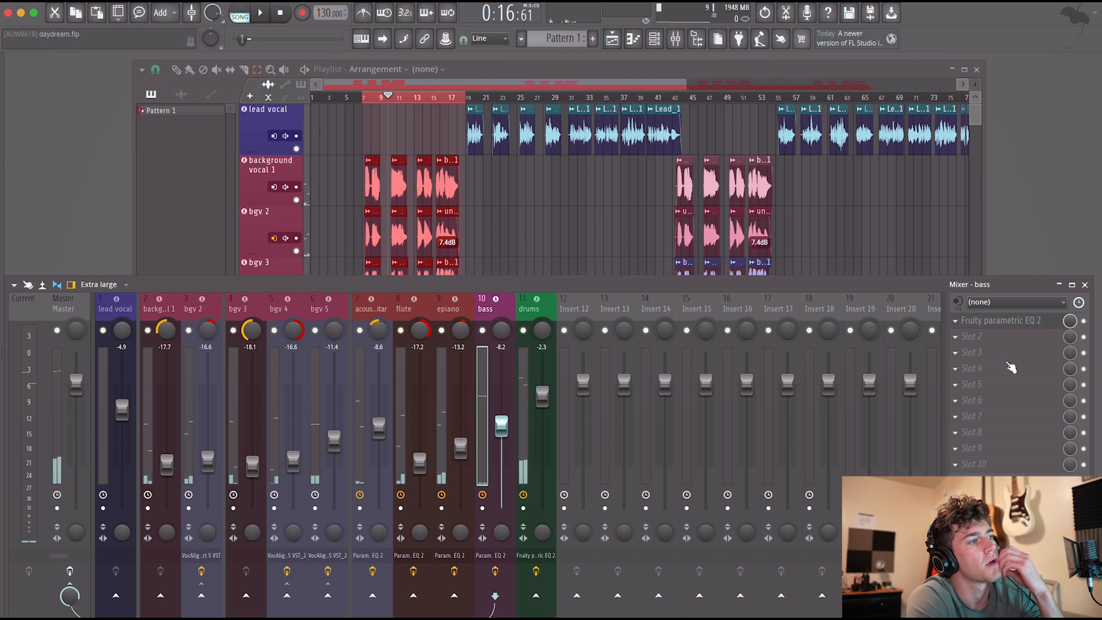
Reopen the bass and drums EQs to compare their curves around 96 Hz, and close both windows.
click(1009, 322)
click(535, 555)
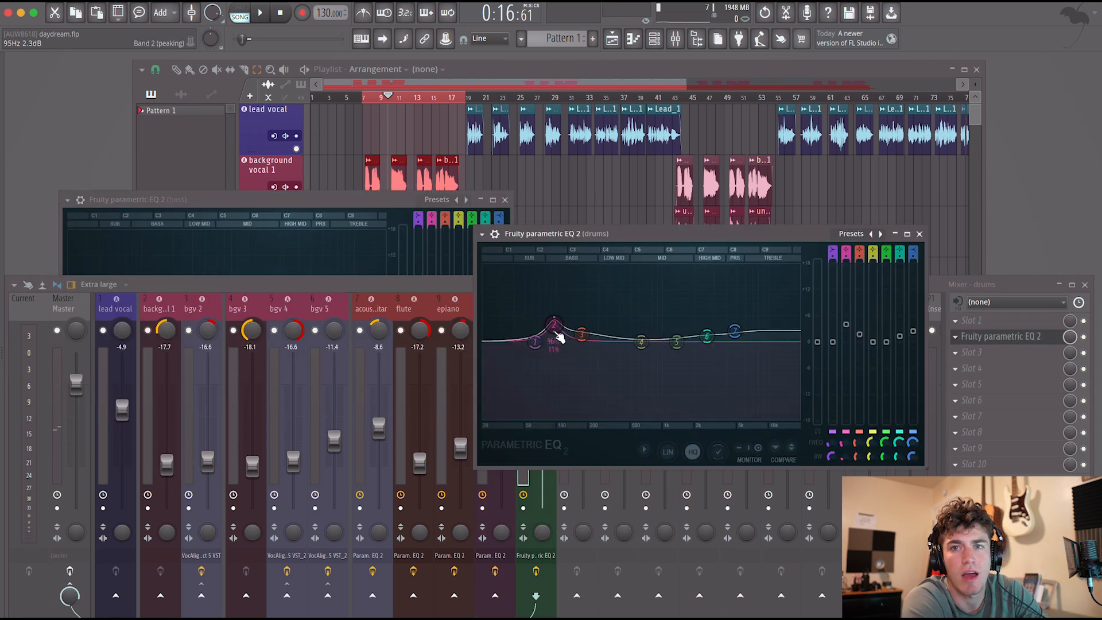
click(311, 201)
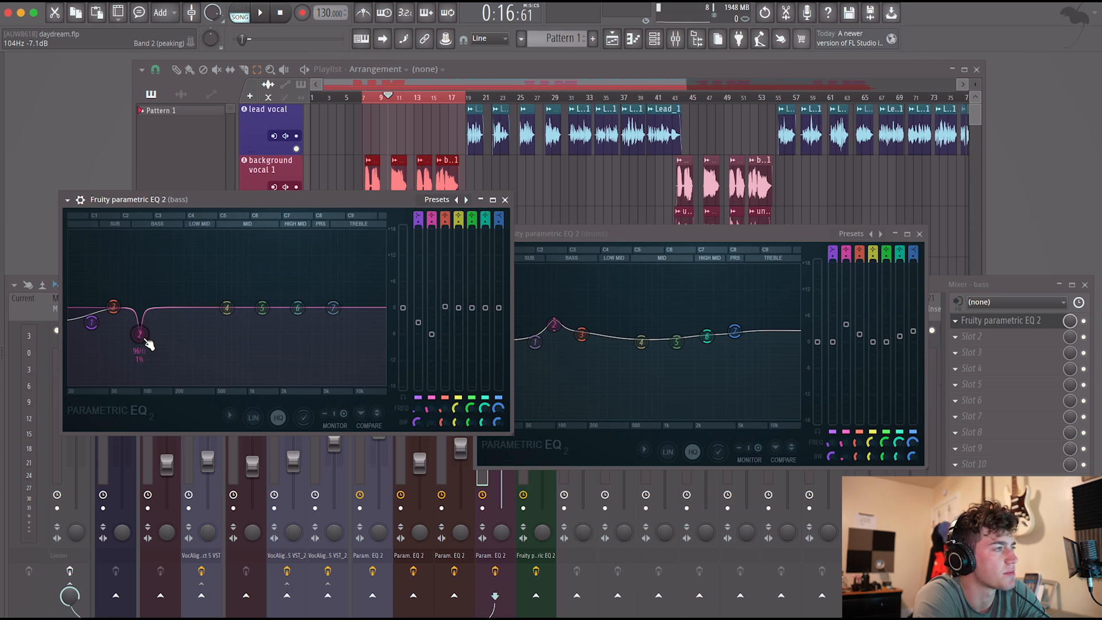
click(505, 200)
click(920, 234)
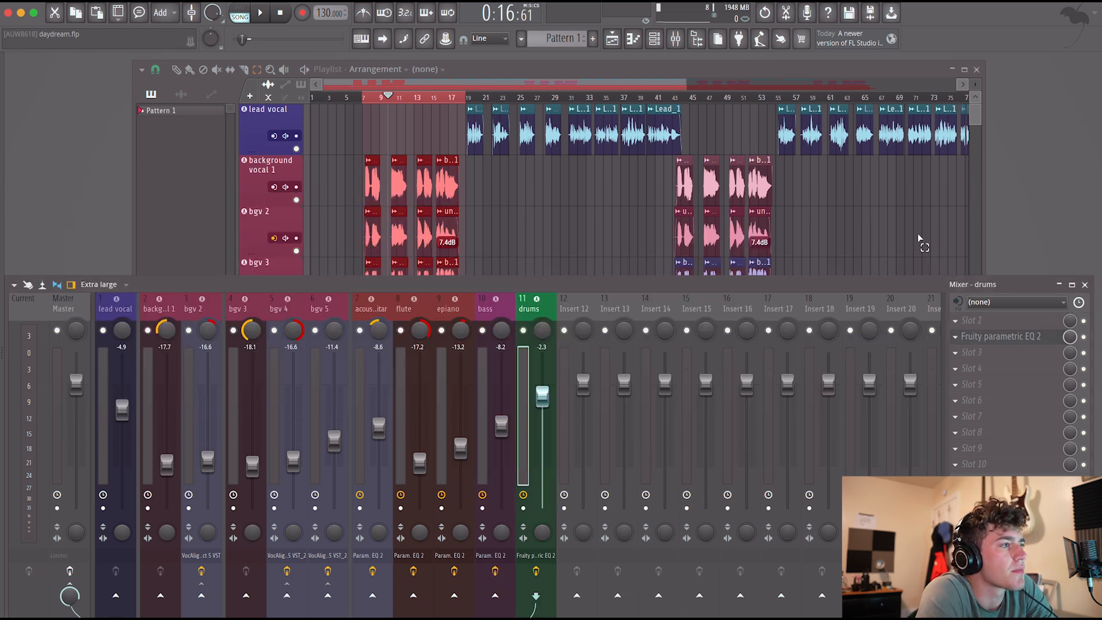
Add the Focusrite Red 3 Compressor to the drums channel's first effect slot.
click(1013, 337)
mouse_move(1013, 336)
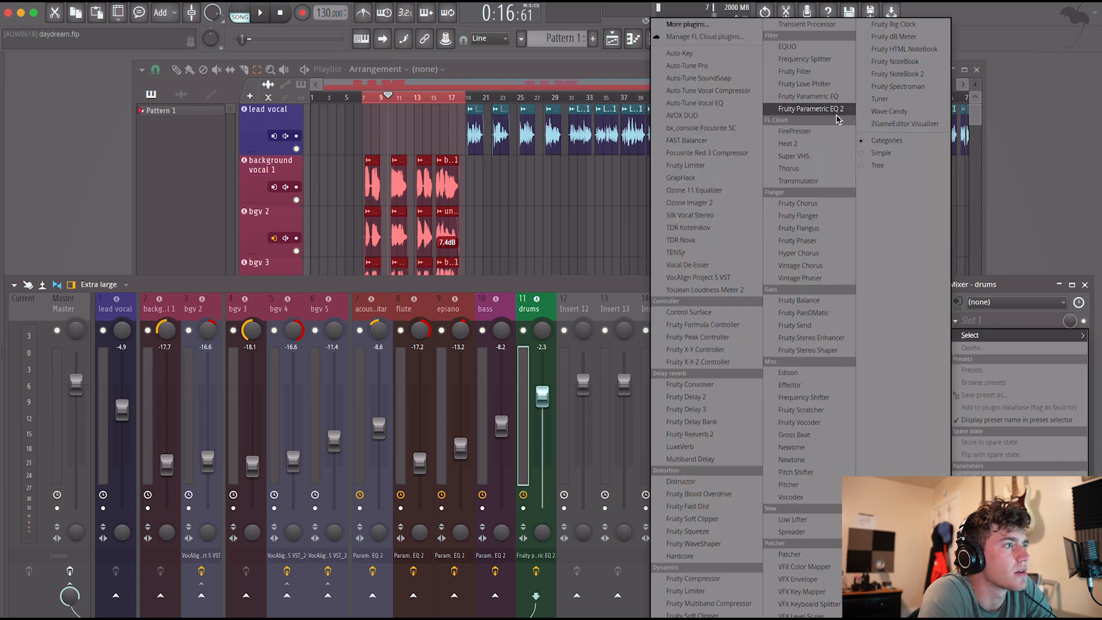
click(707, 153)
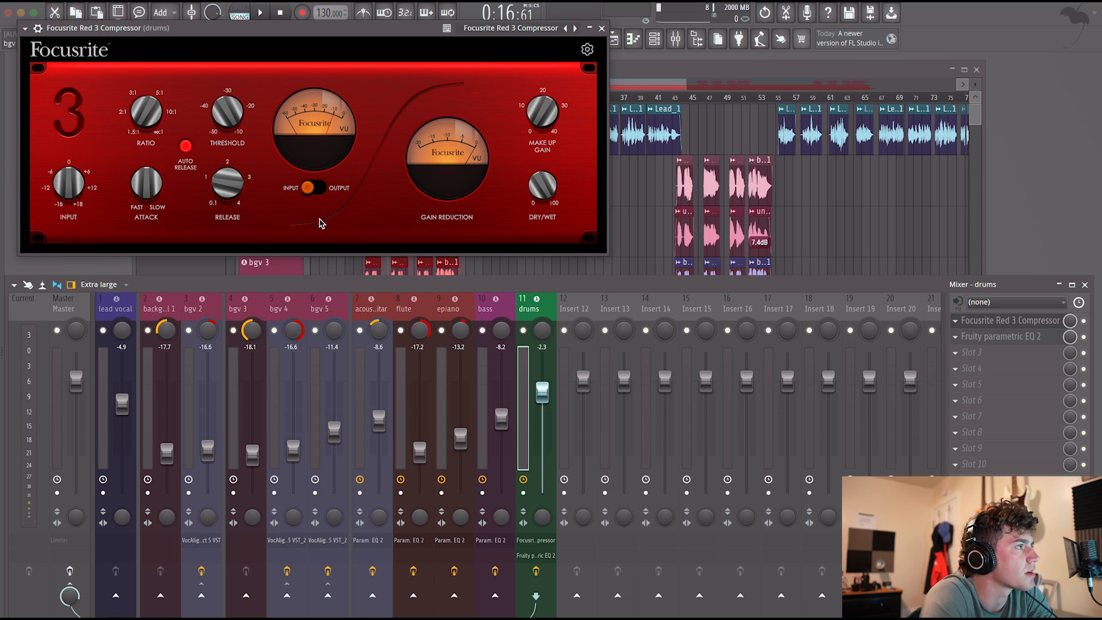
Play the section and adjust the drums compressor's attack and release with auto release turned off.
key(space)
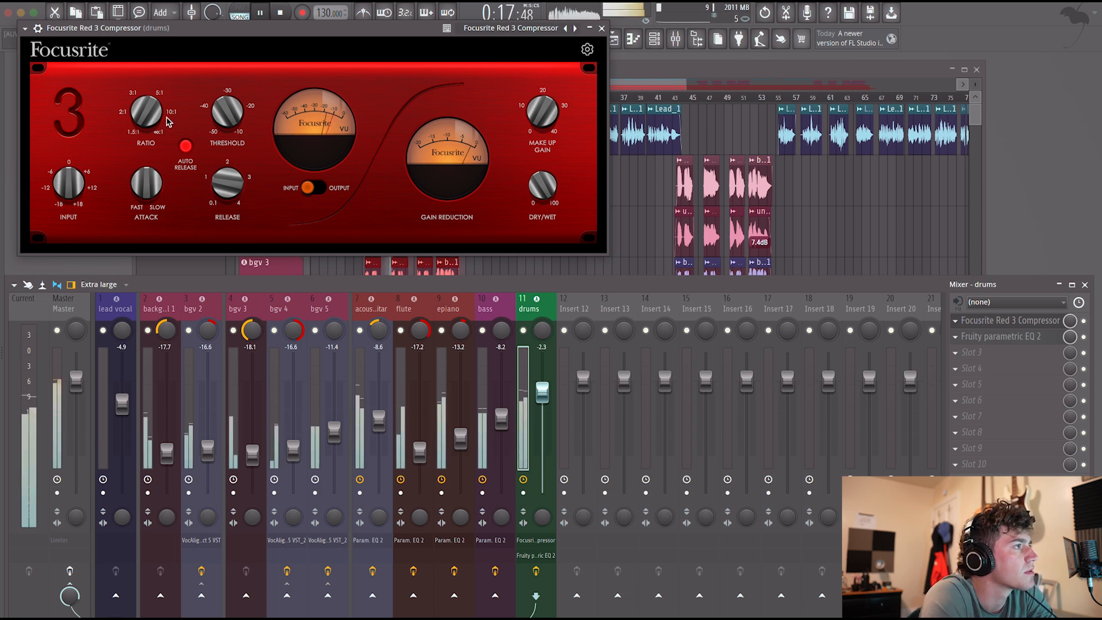
drag(228, 122, 228, 139)
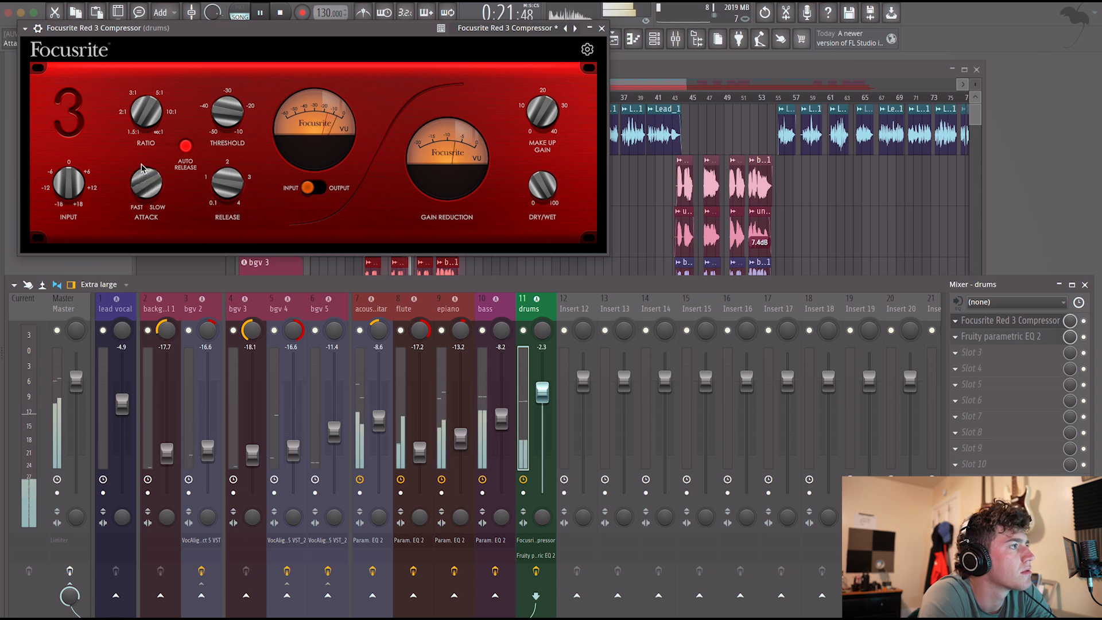
click(185, 150)
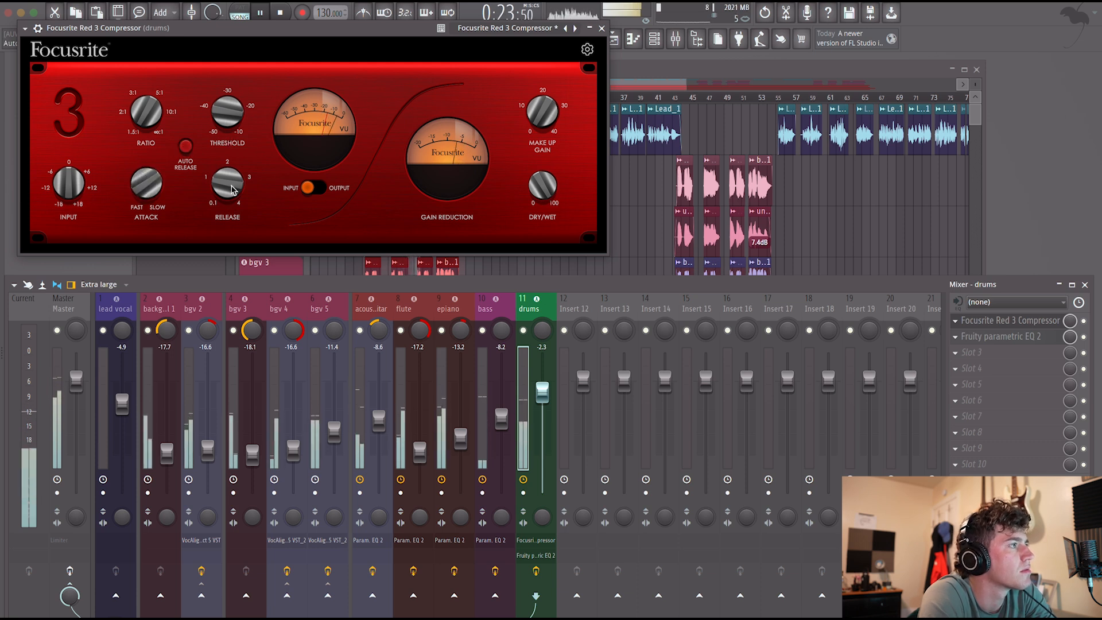
drag(223, 184, 219, 200)
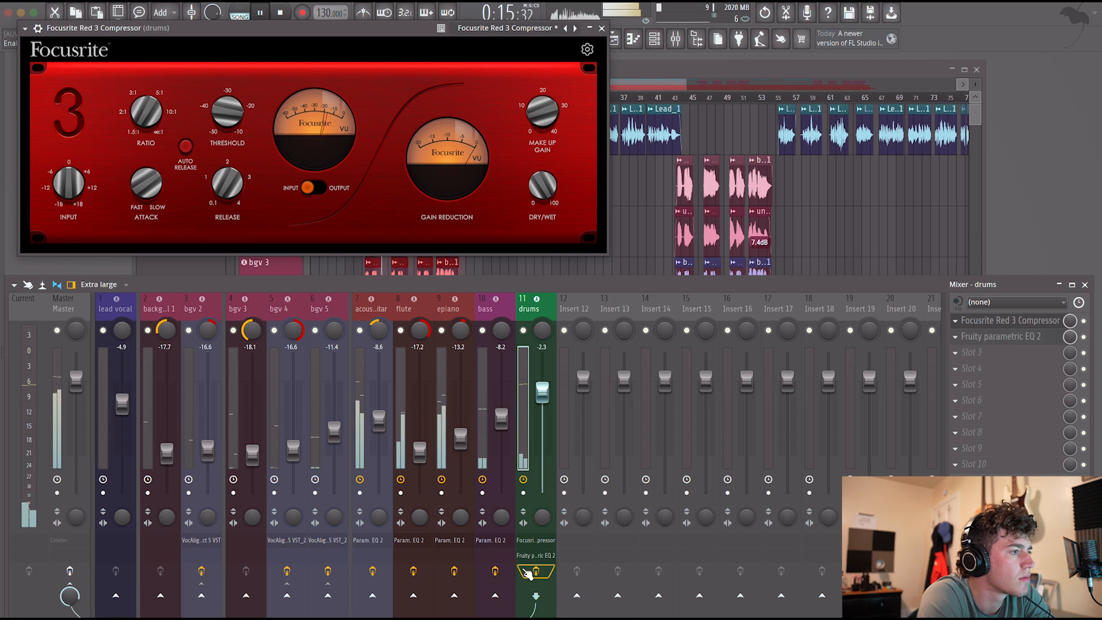
Compare the drums with the compressor bypassed and enabled, leave it on, close its window and stop playback.
click(1084, 322)
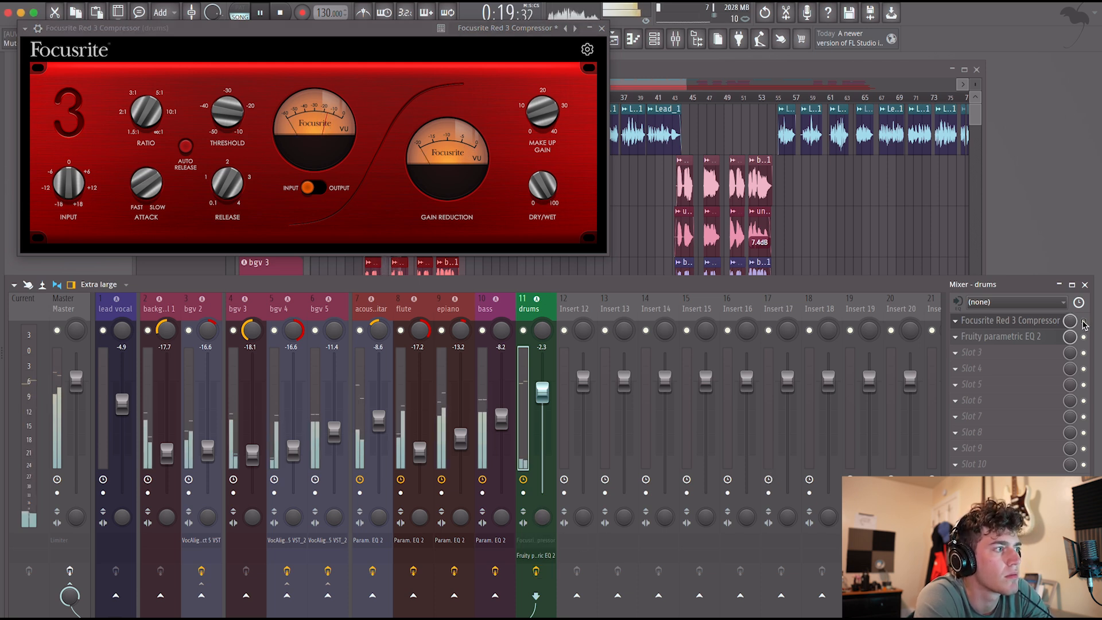
click(1085, 322)
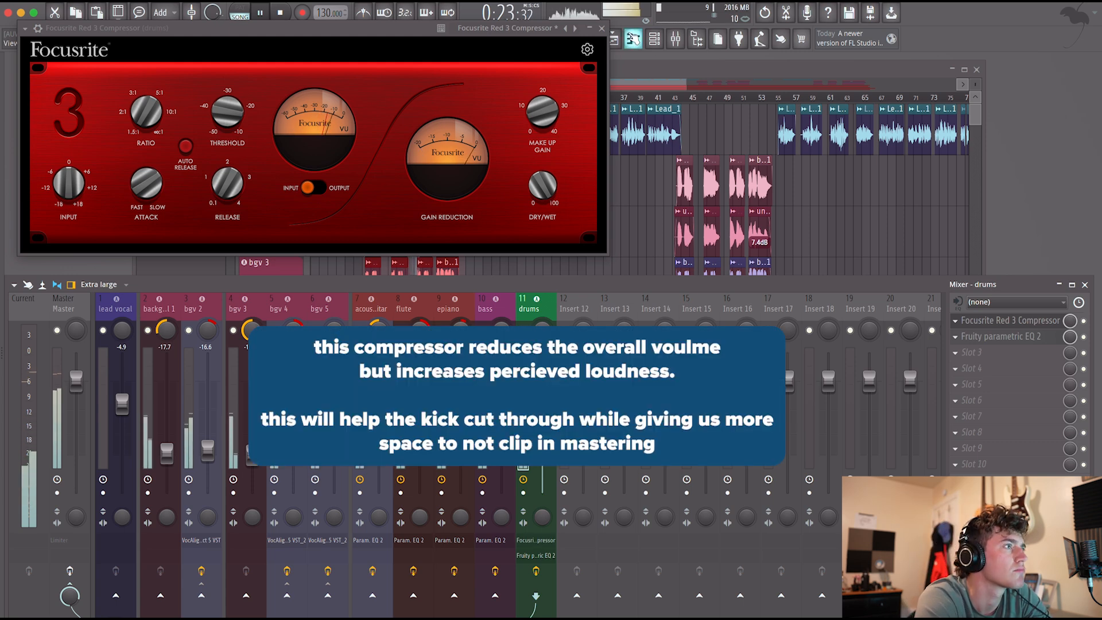
click(603, 28)
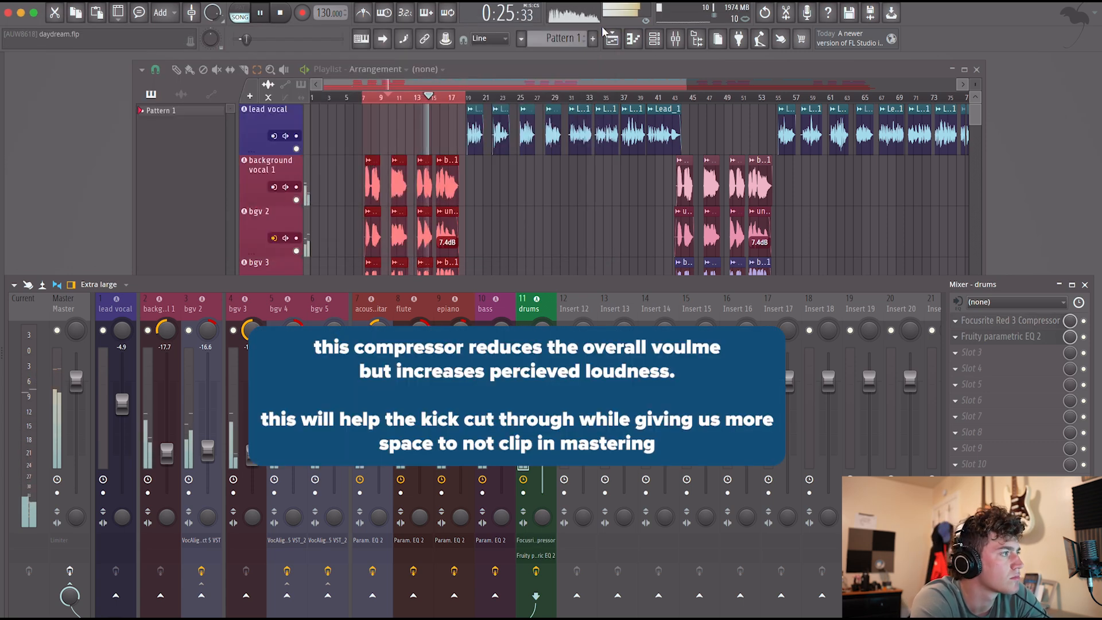
key(space)
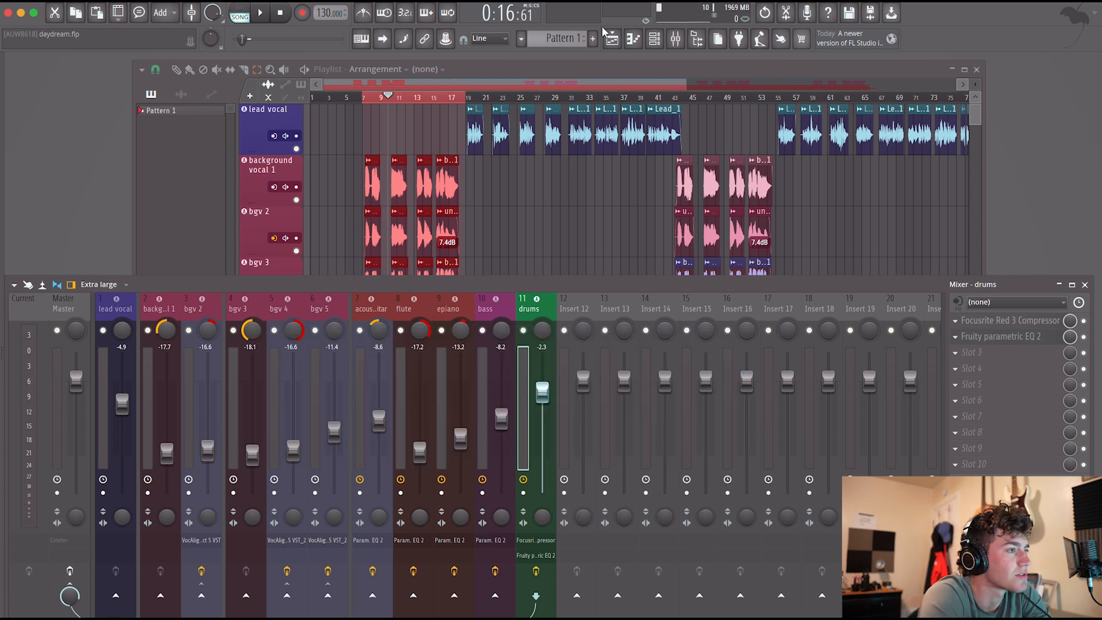
Play the section, open the drums EQ and pull the band 7 treble boost down to just below the zero line.
key(space)
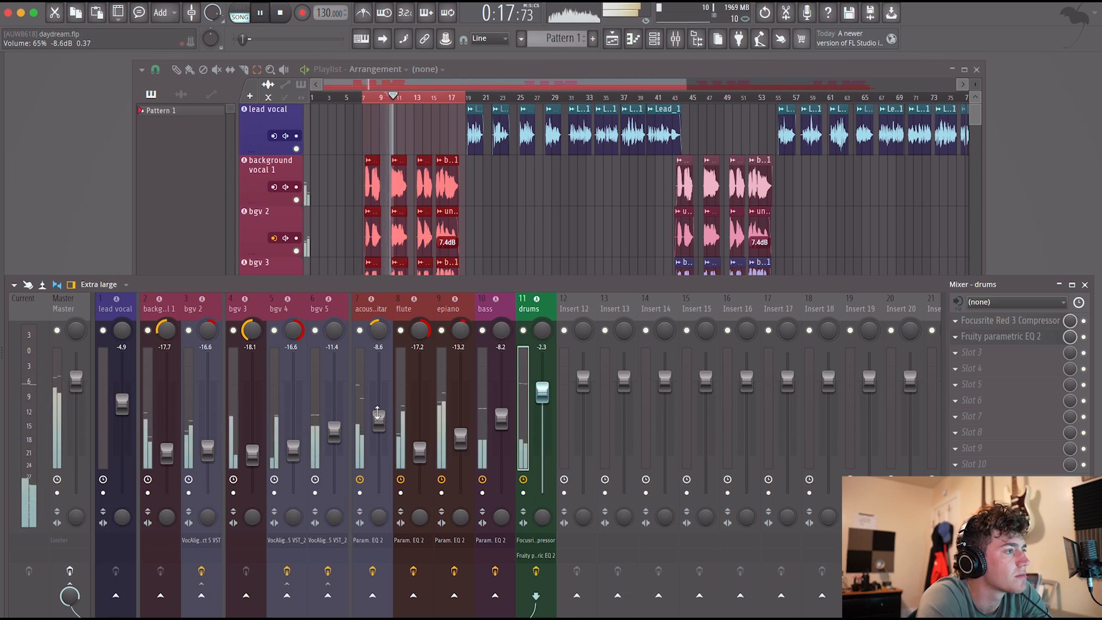
click(491, 447)
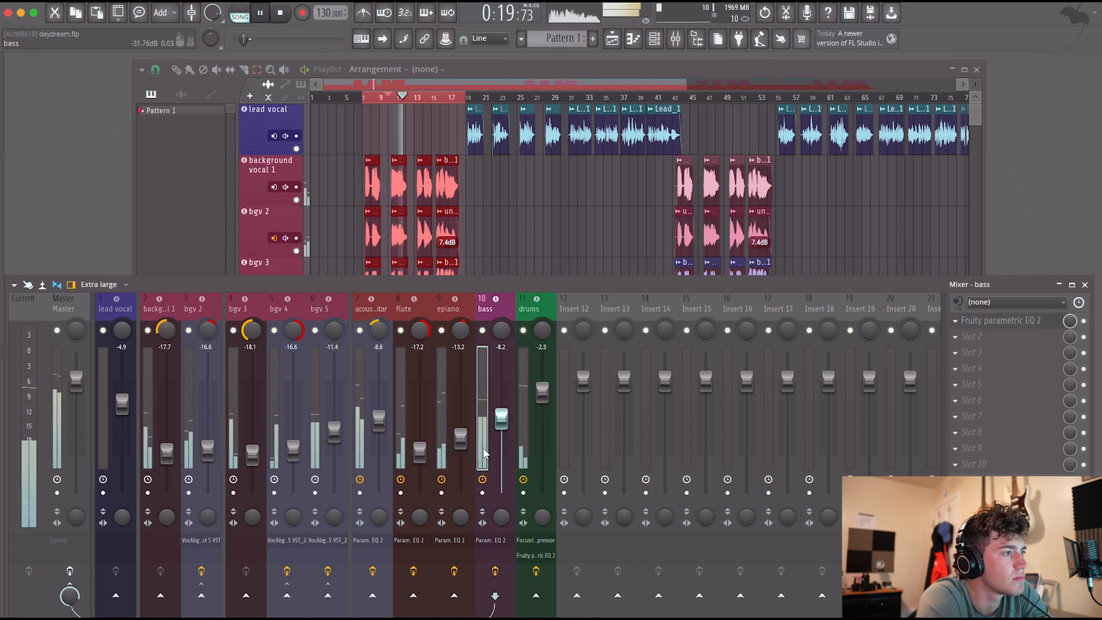
click(525, 456)
click(1001, 337)
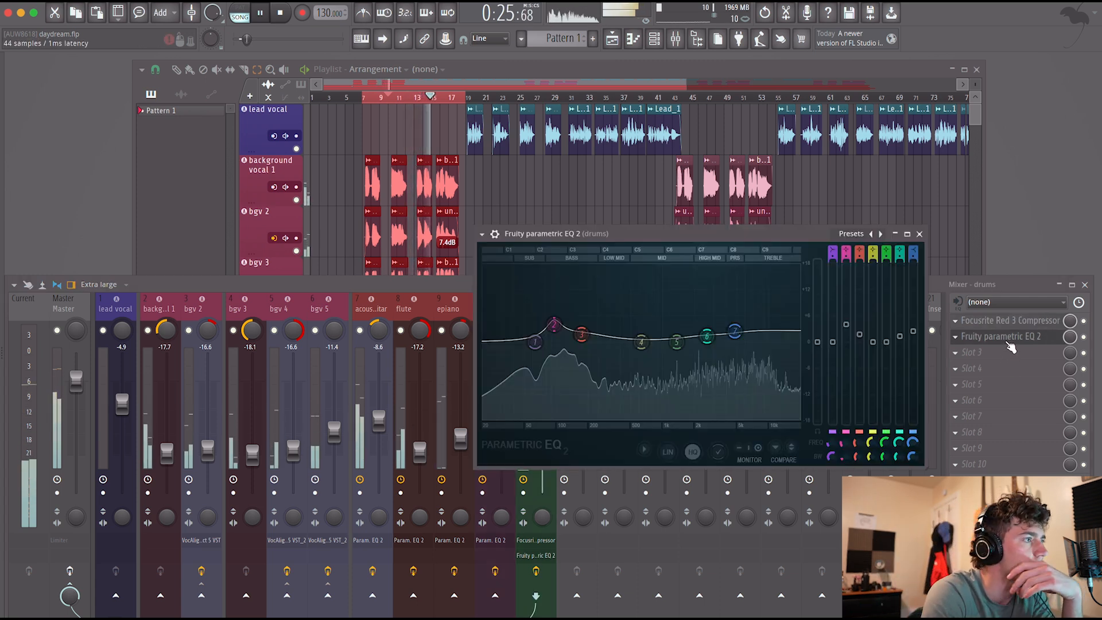
drag(735, 331, 737, 343)
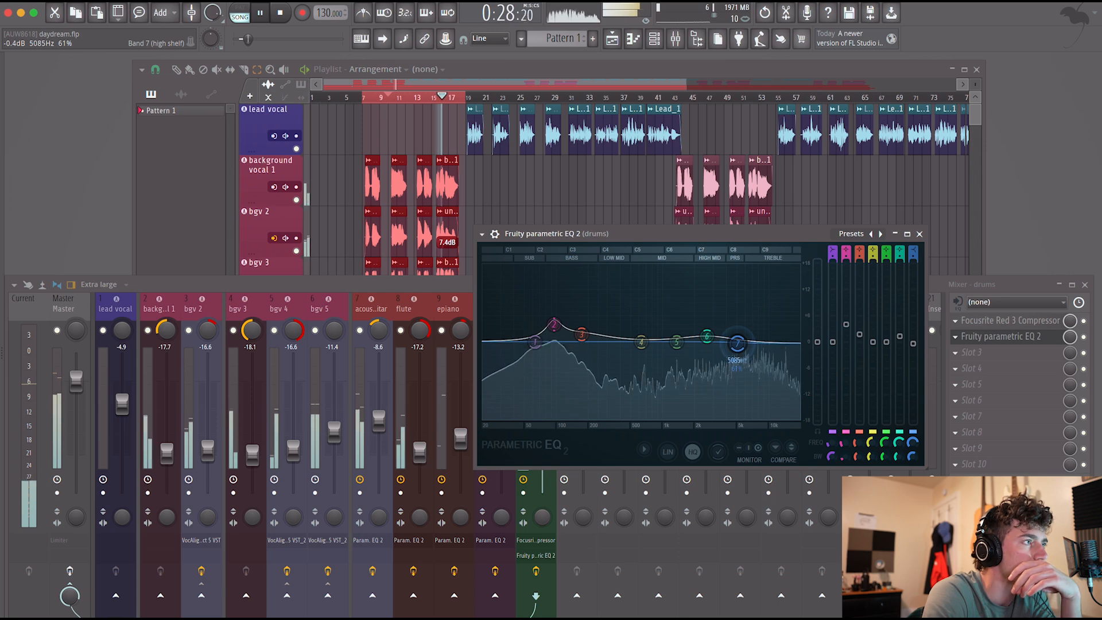
Clear the playlist's loop selection, listen into the lead vocal part with the bass channel selected and stop playback.
right_click(433, 98)
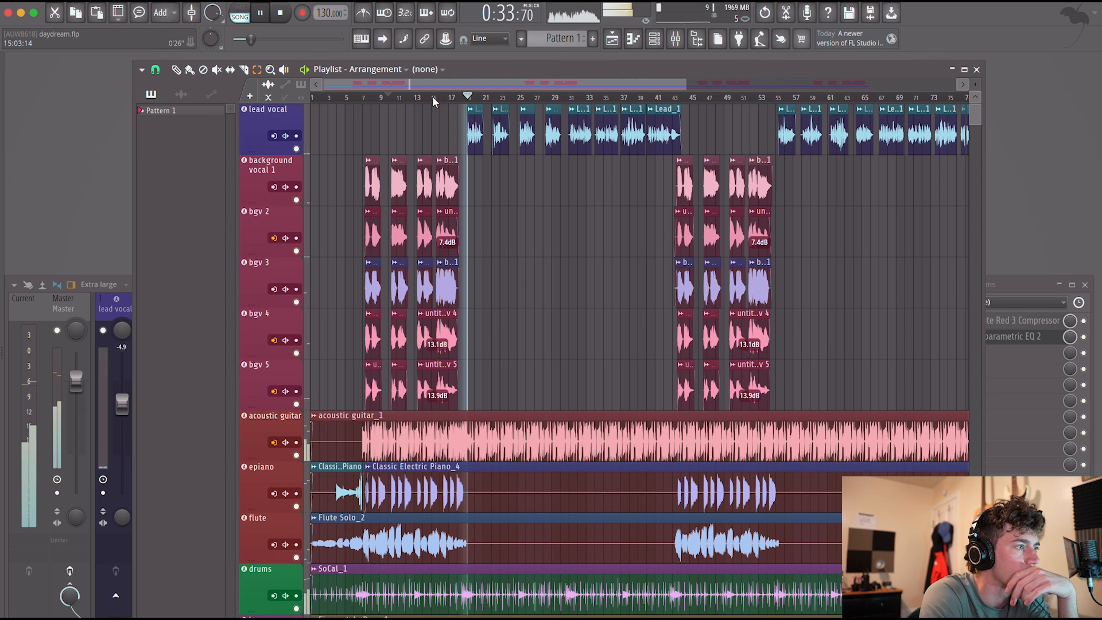
click(124, 309)
click(483, 388)
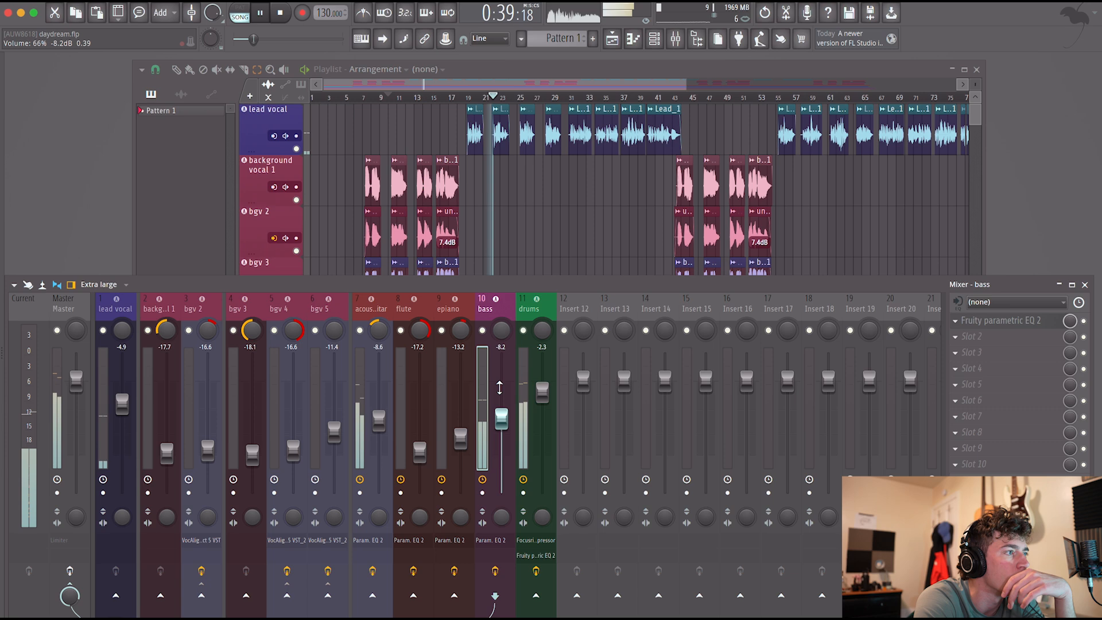
key(space)
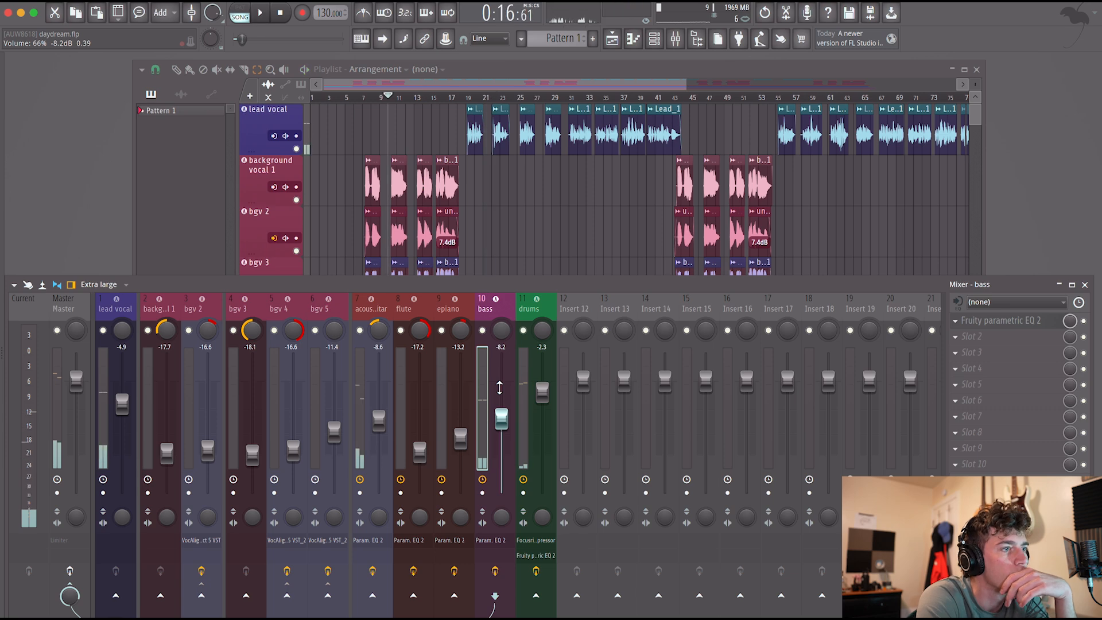
Search the effect plugins for "low" and add Low Lifter to the bass channel's second slot.
click(1002, 342)
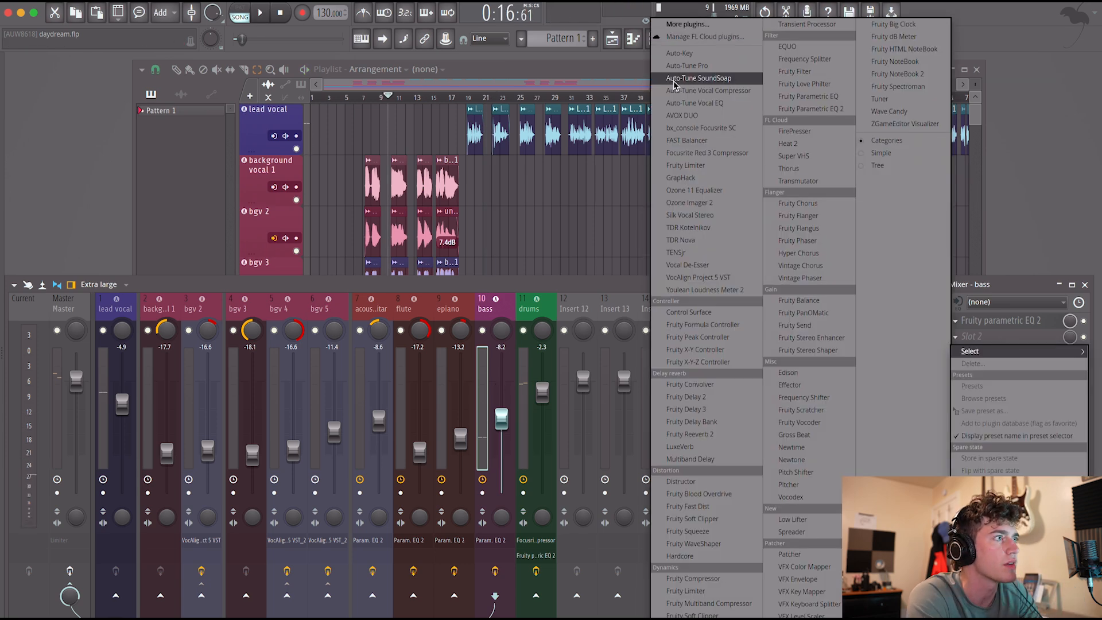
click(701, 24)
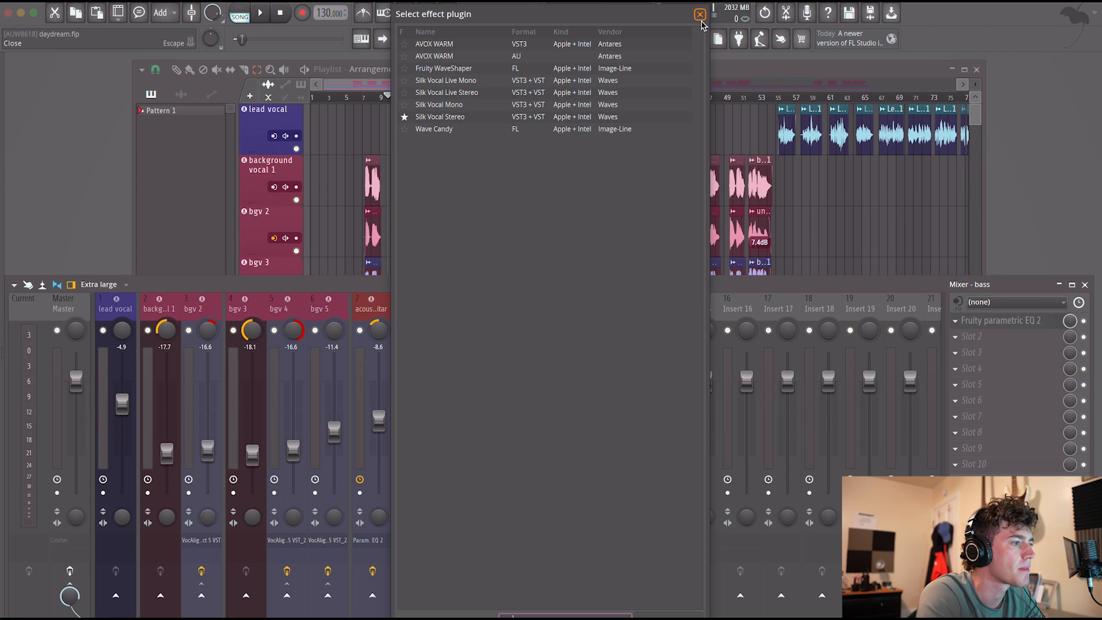
key(BackSpace)
key(BackSpace)
text(low)
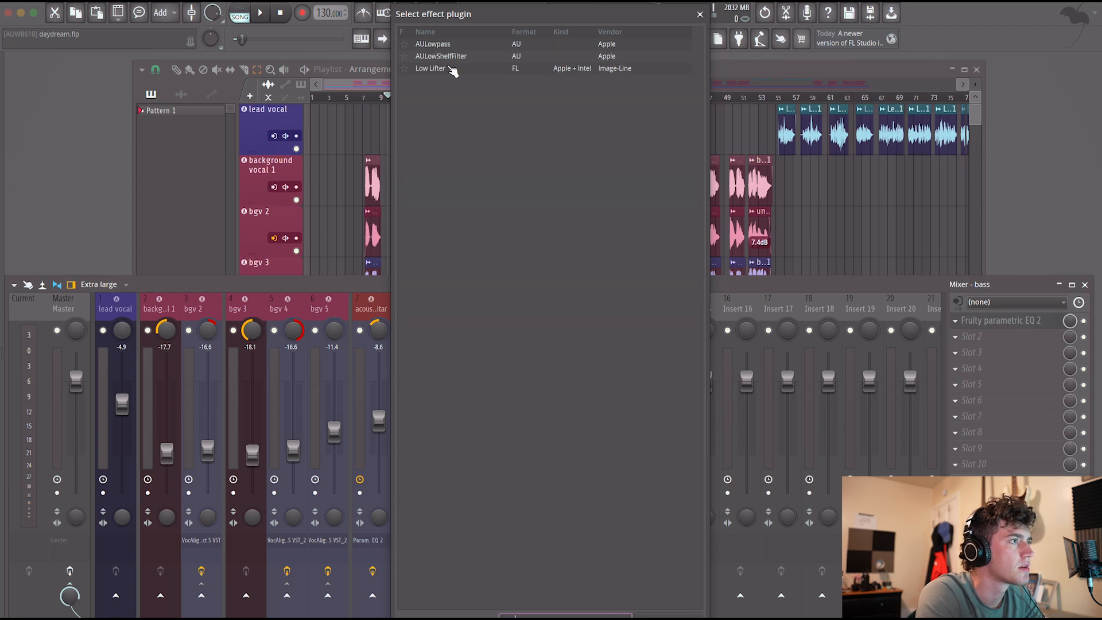
double_click(436, 68)
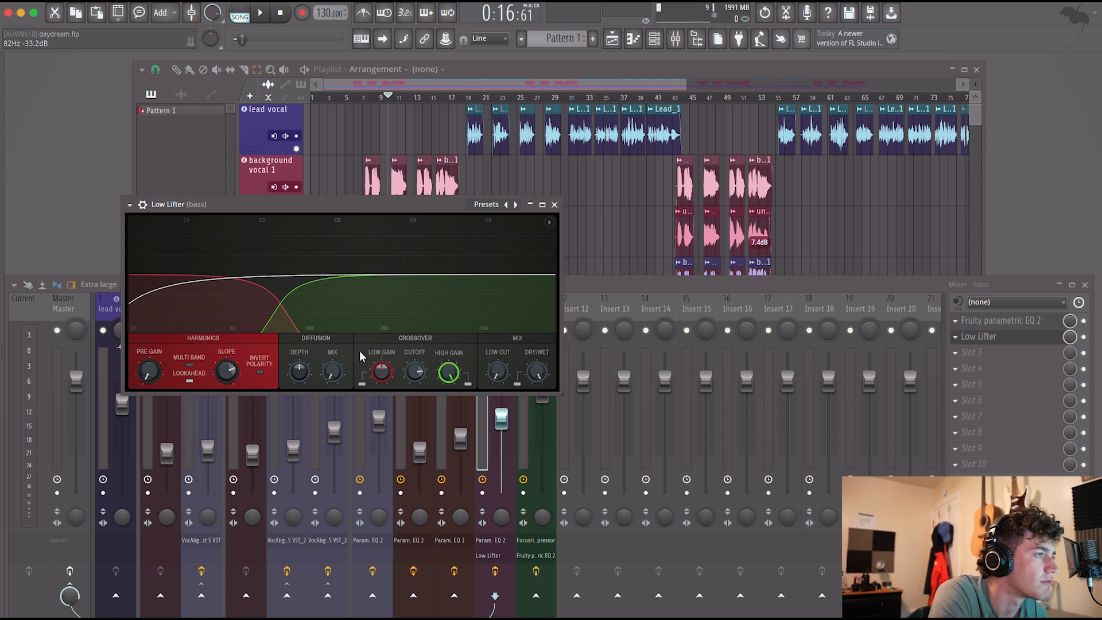
Play the section, raise Low Lifter's low gain to 9.3 dB and solo the bass channel.
key(space)
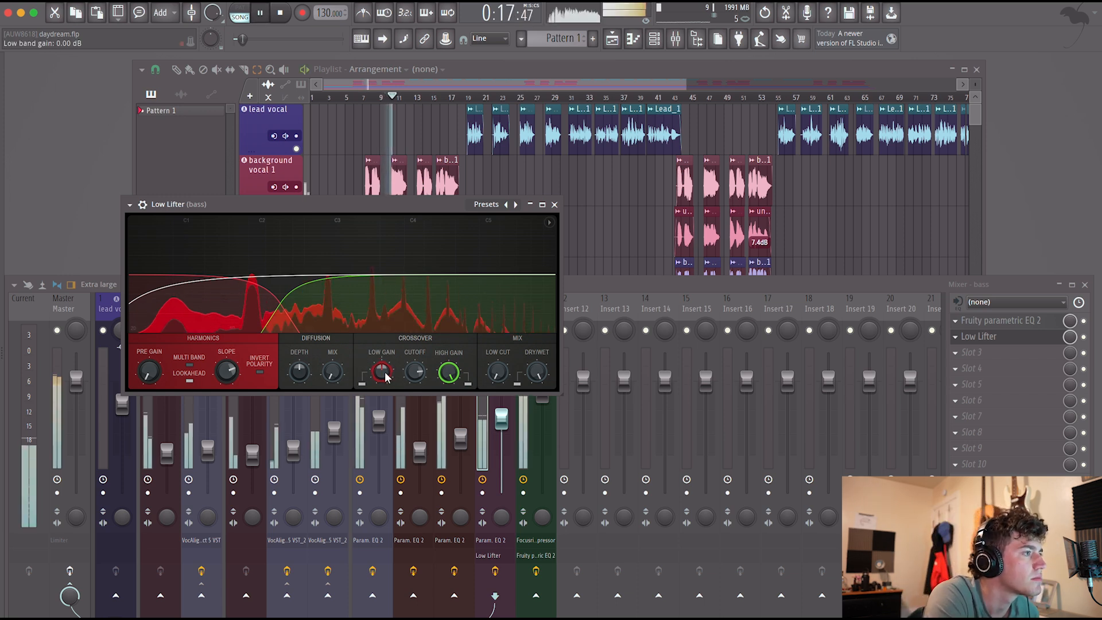
drag(383, 379, 383, 353)
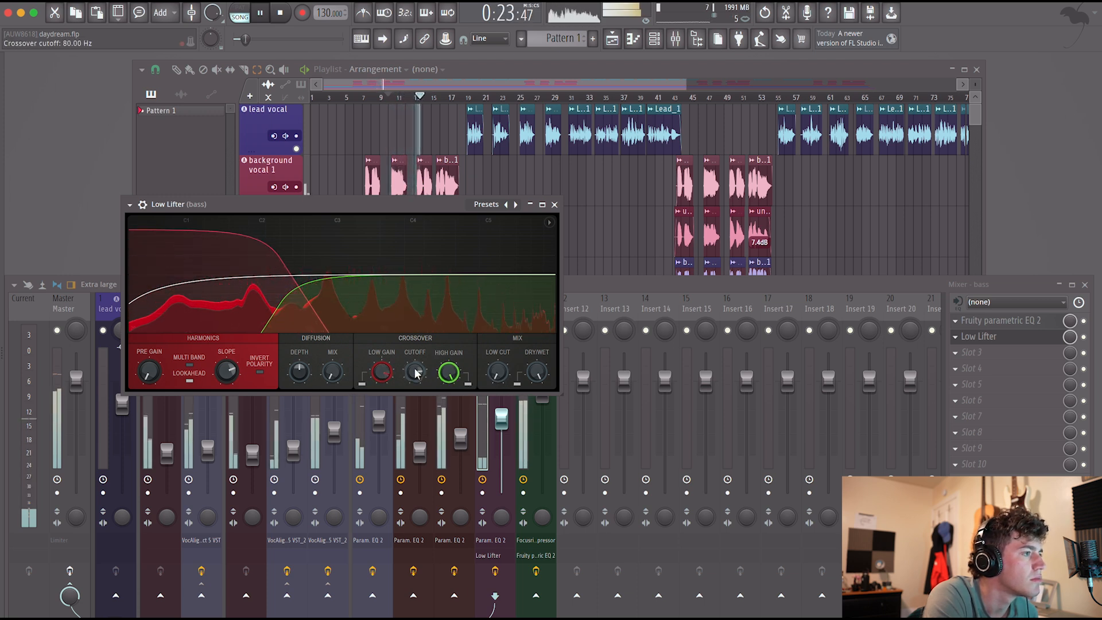
drag(440, 205, 440, 419)
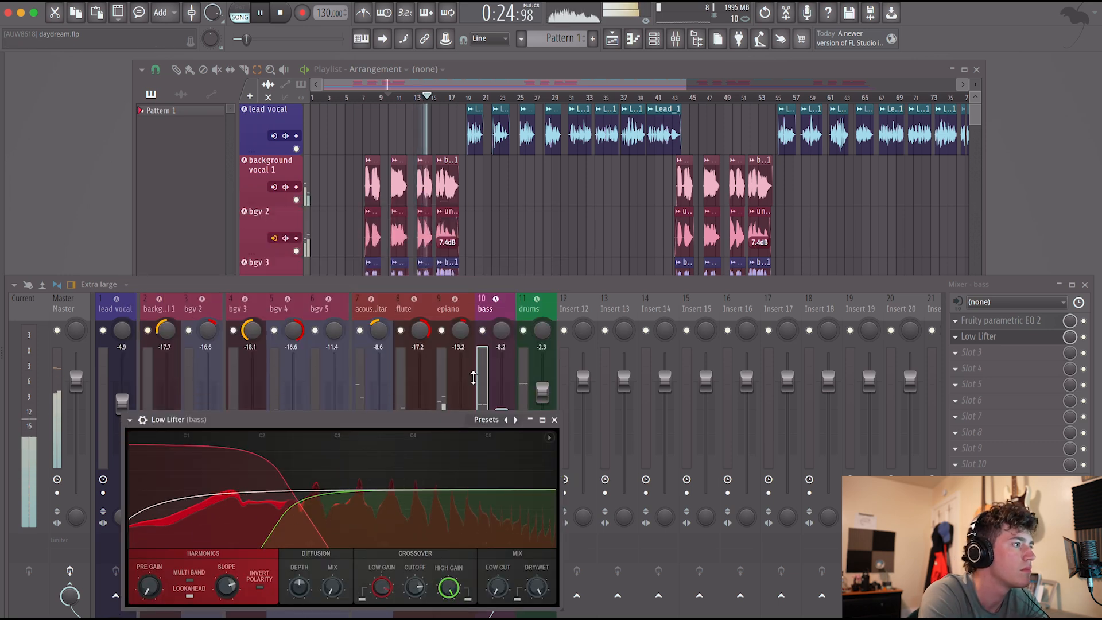
right_click(482, 330)
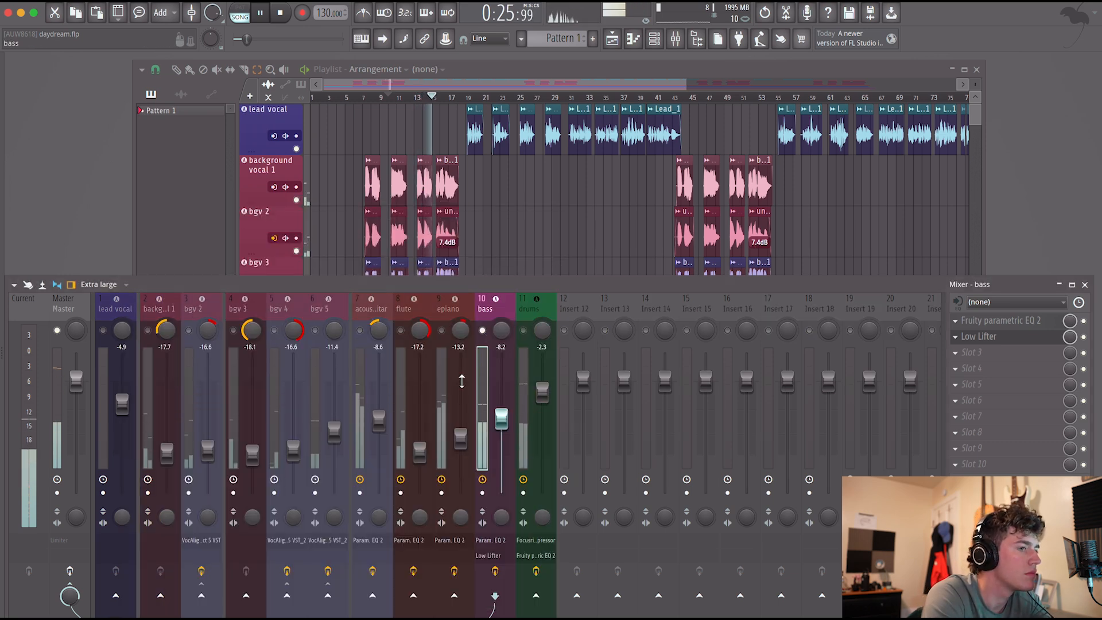
Reopen Low Lifter on the bass, return its low gain to the centre position and lower the crossover cutoff to 46.49 Hz.
click(979, 340)
drag(315, 420, 378, 228)
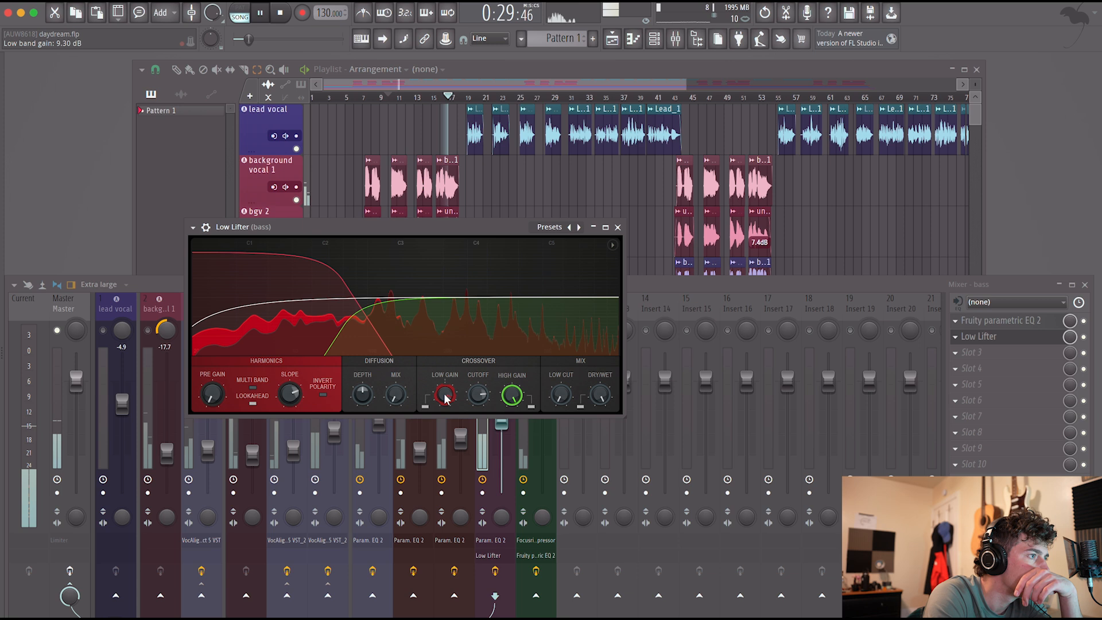
drag(444, 395, 444, 413)
drag(445, 395, 445, 372)
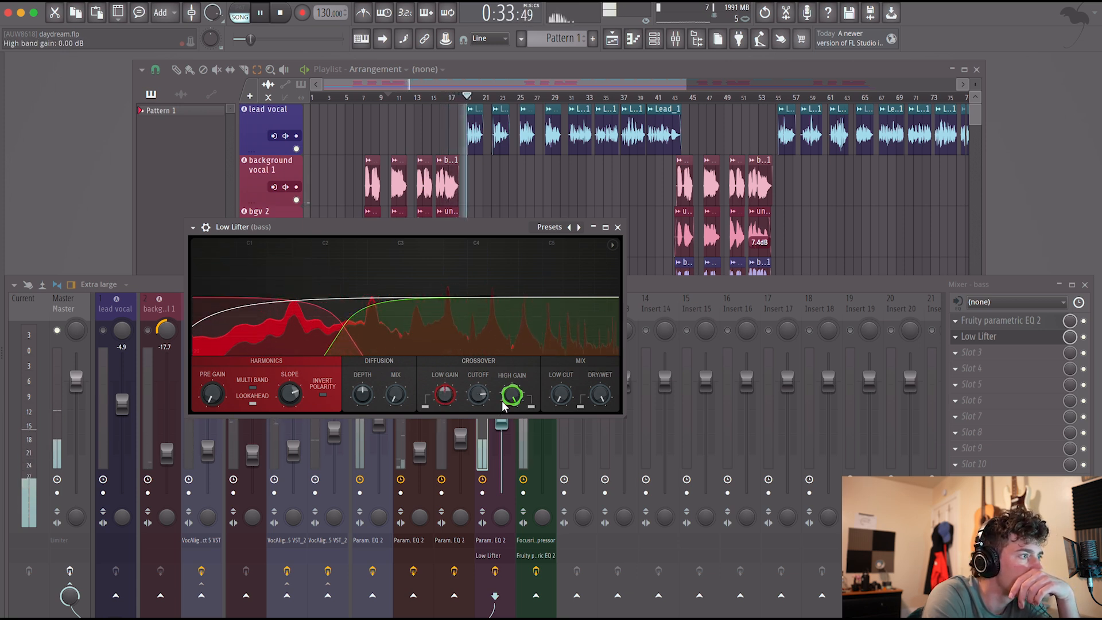
drag(478, 395, 478, 396)
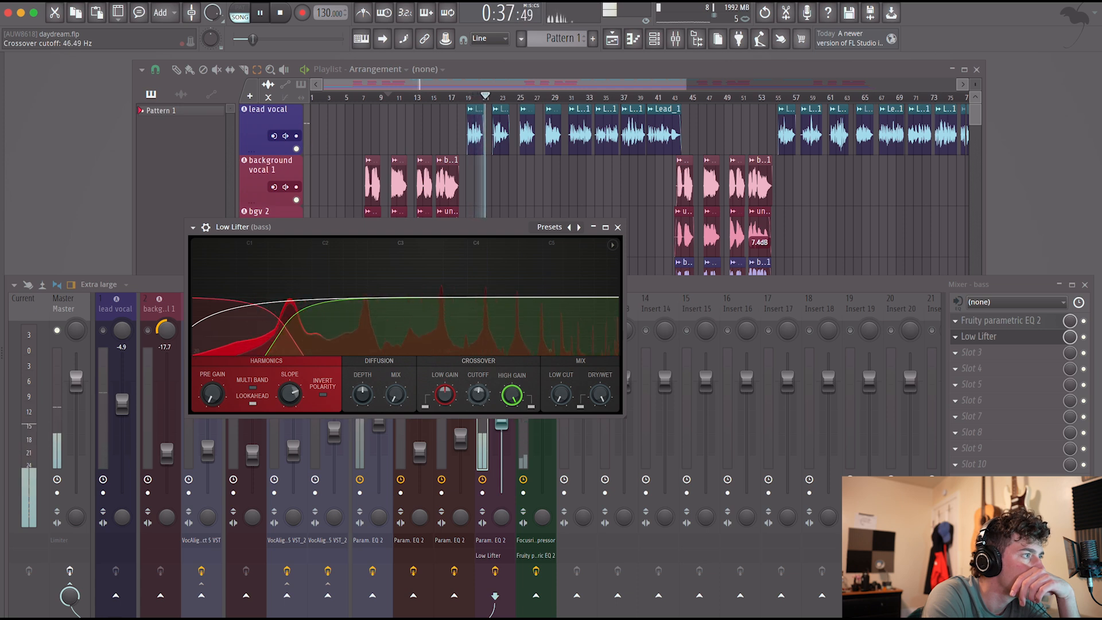
Raise Low Lifter's harmonics slope, enable multi band, set the diffusion mix to 0.36 and the low cut to 24.31 Hz.
drag(290, 394, 290, 396)
click(253, 388)
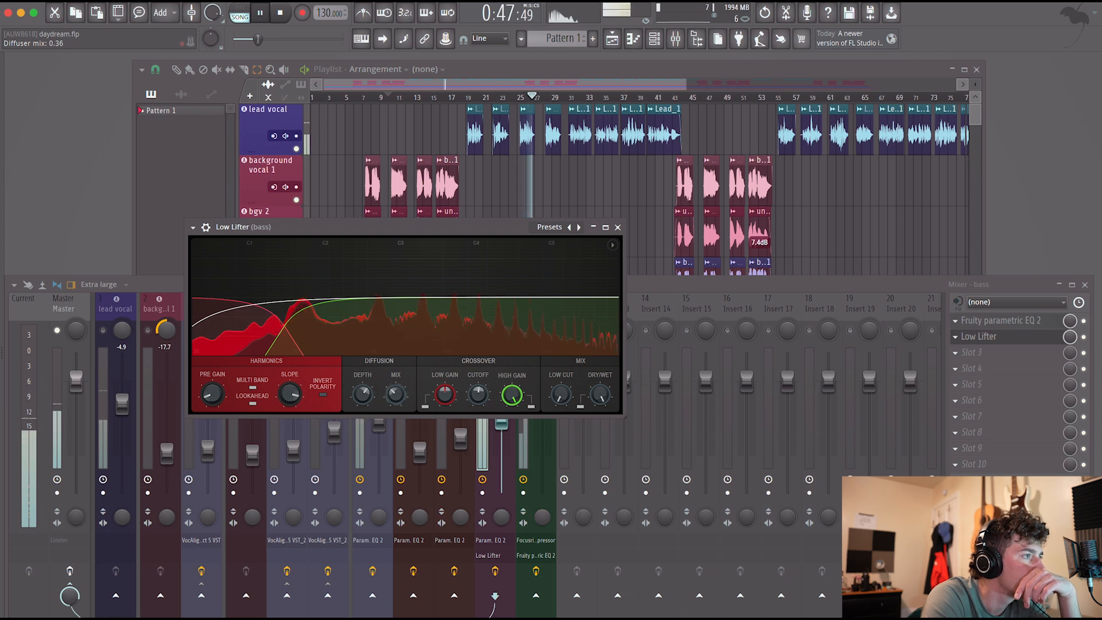
drag(396, 394, 395, 398)
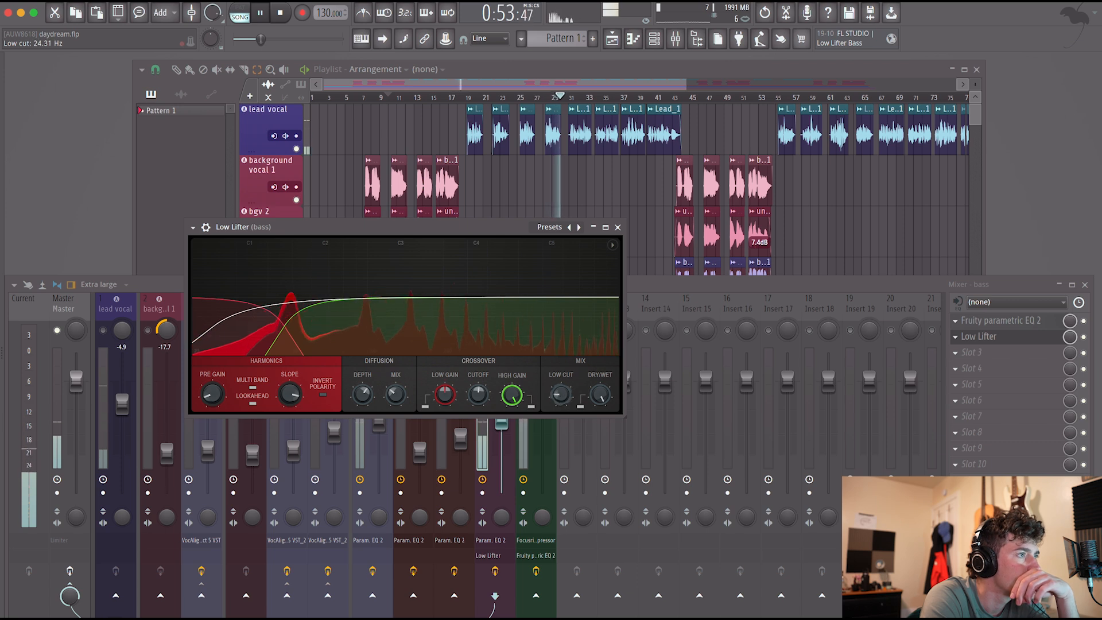
Close Low Lifter, unsolo the bass channel and lower its fader to -10.3 dB.
click(618, 226)
right_click(484, 332)
right_click(483, 332)
right_click(484, 332)
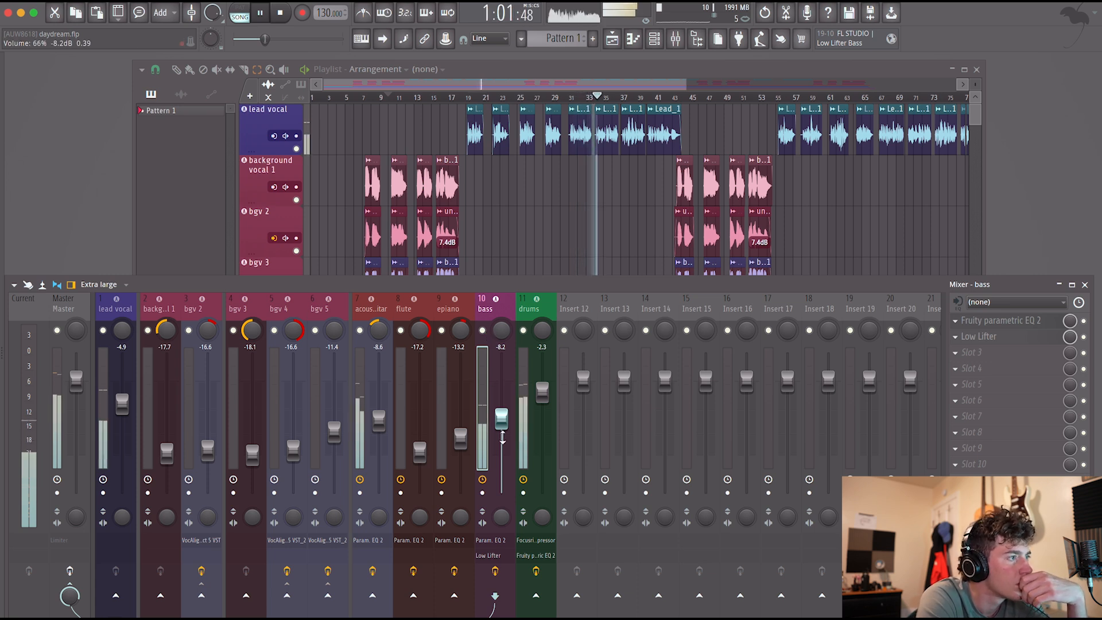
scroll(501, 423, down, 2)
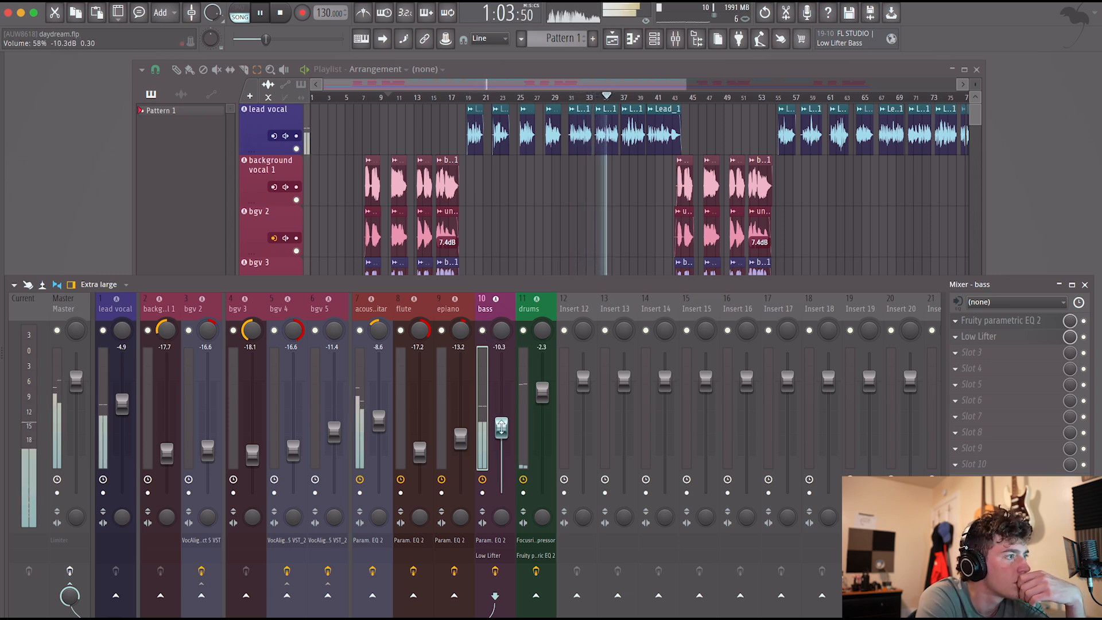
Add the GrapHack equalizer to the drums channel's third effect slot.
click(525, 422)
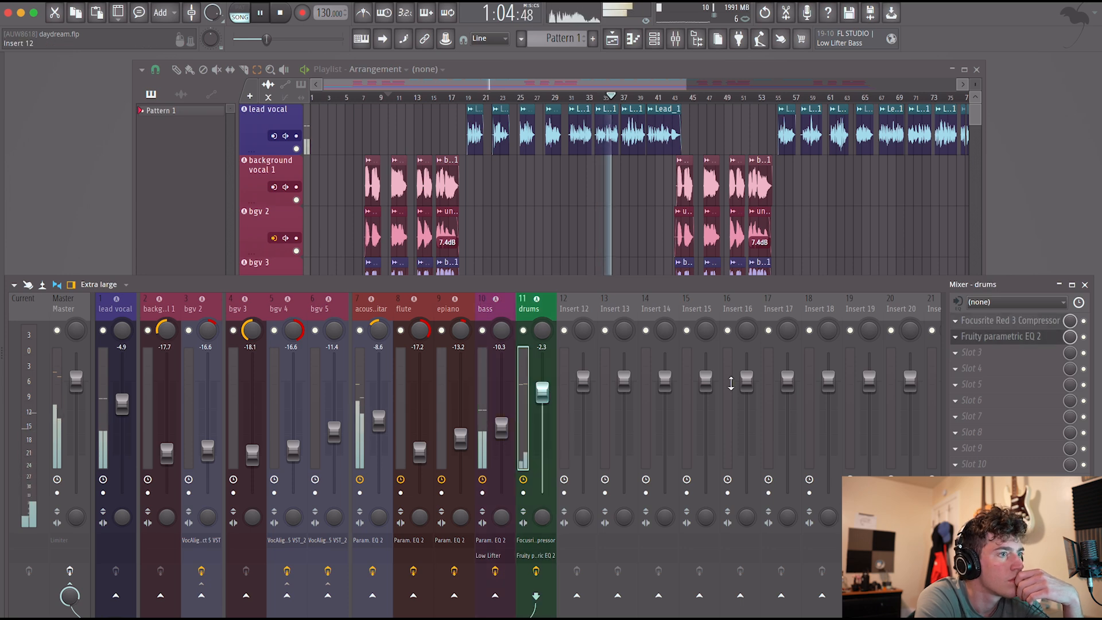
click(999, 358)
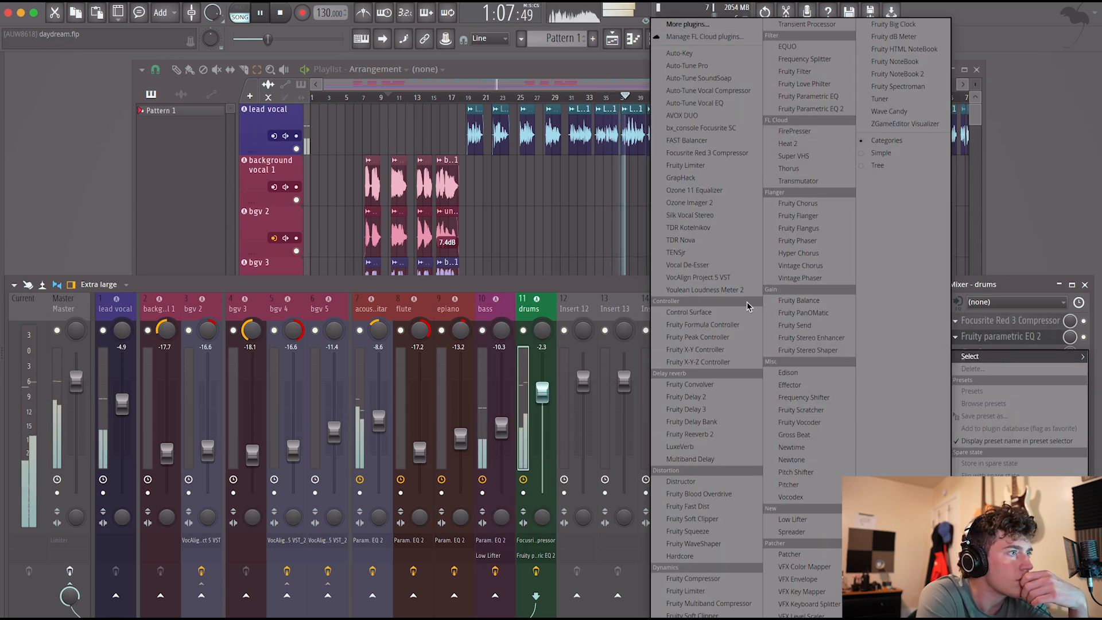
click(704, 178)
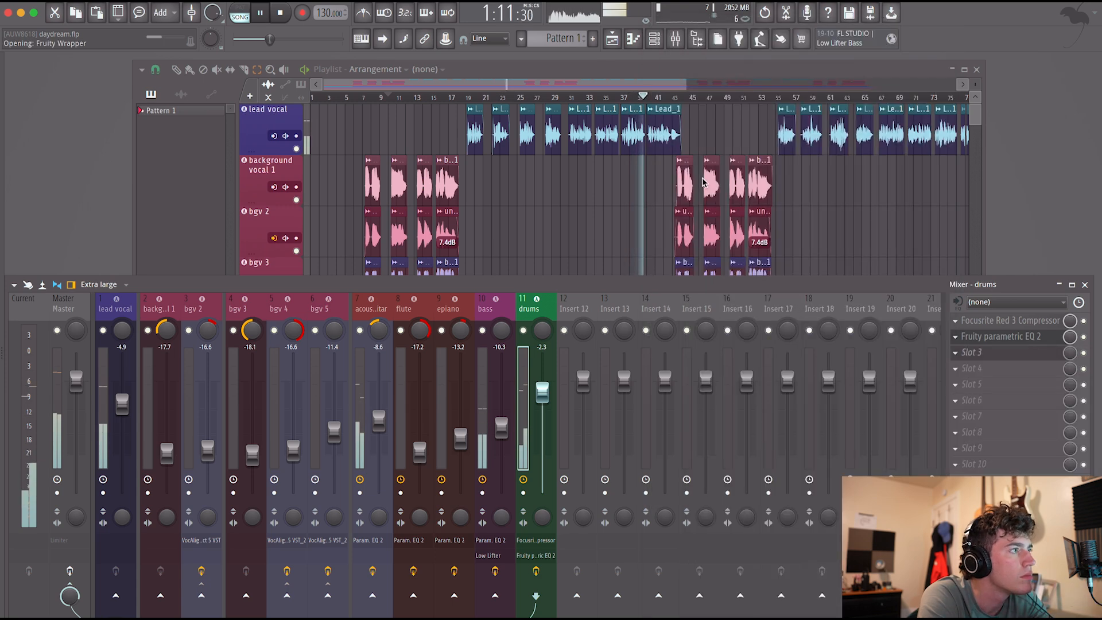
Turn on the M switches for GrapHack's 31, 63 and 125 Hz bands and boost all three bands slightly.
click(57, 325)
click(59, 354)
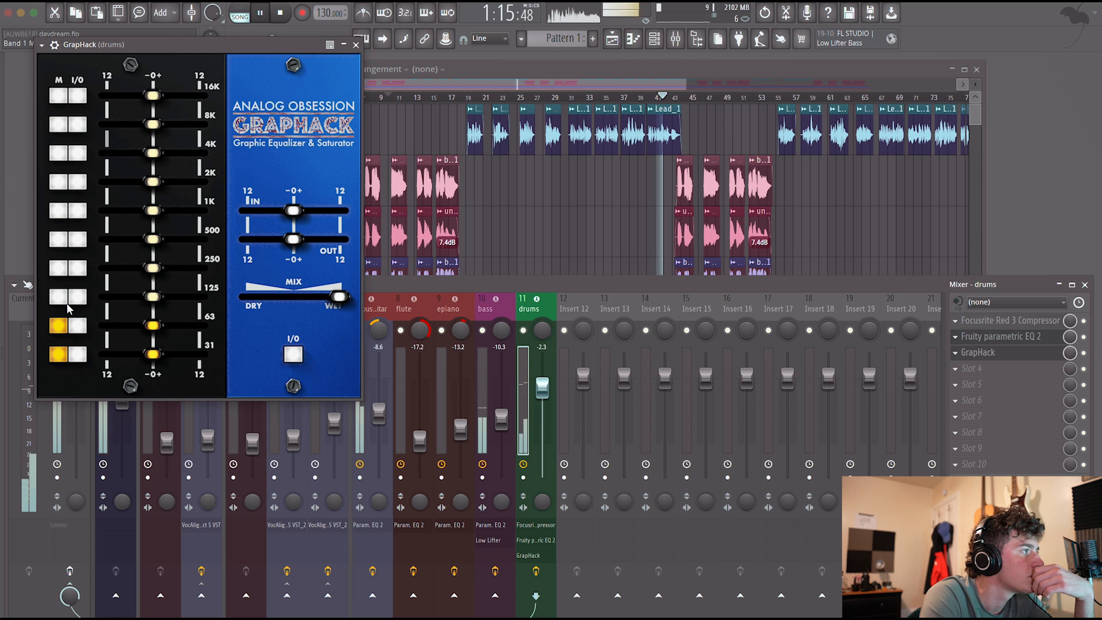
click(58, 297)
drag(153, 296, 171, 325)
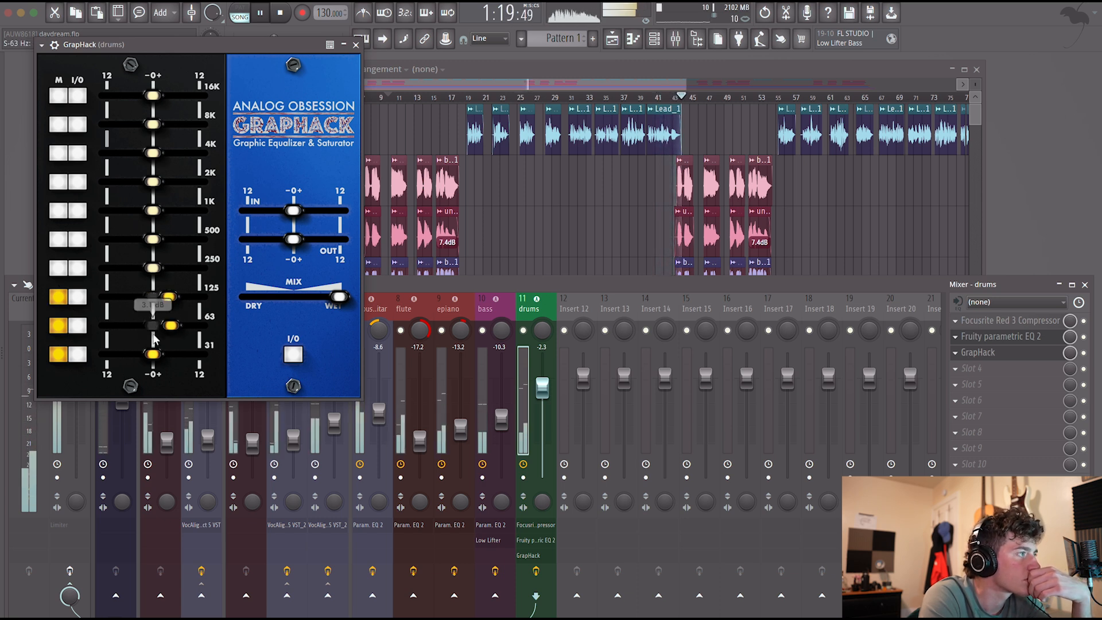
drag(152, 354, 163, 355)
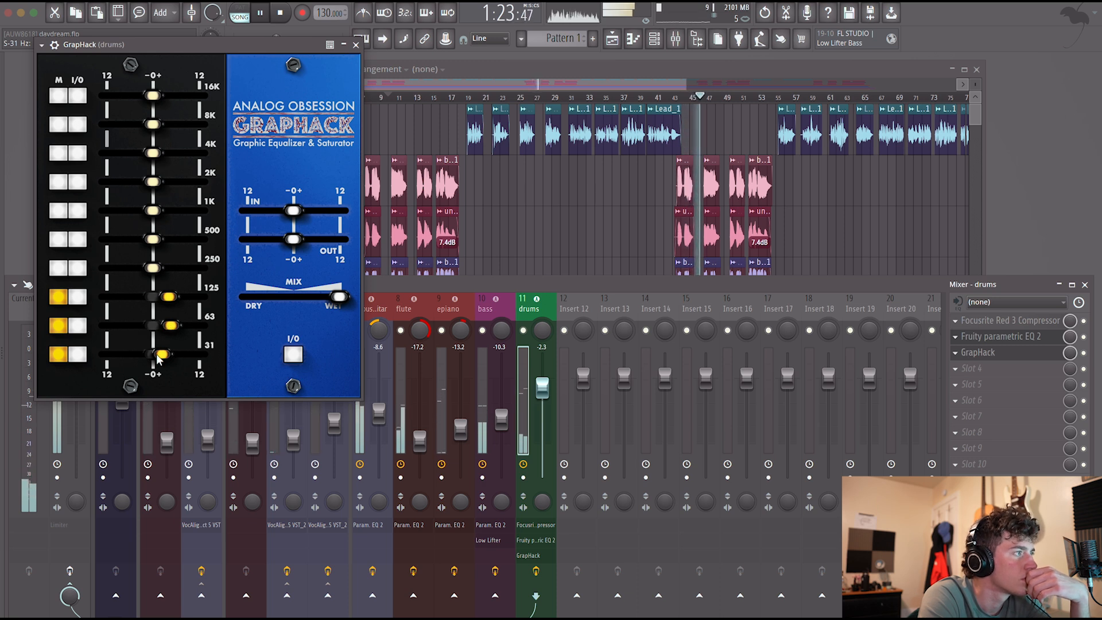
scroll(159, 357, up, 3)
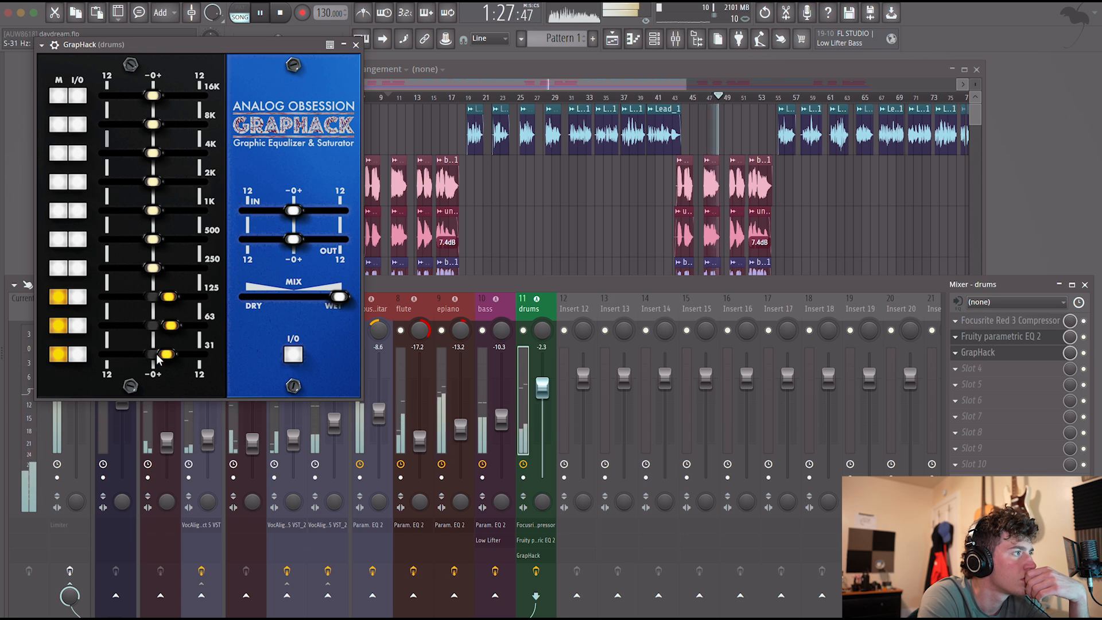
Stop playback, close GrapHack, play the section again and set the bass fader to -8.8 dB.
key(space)
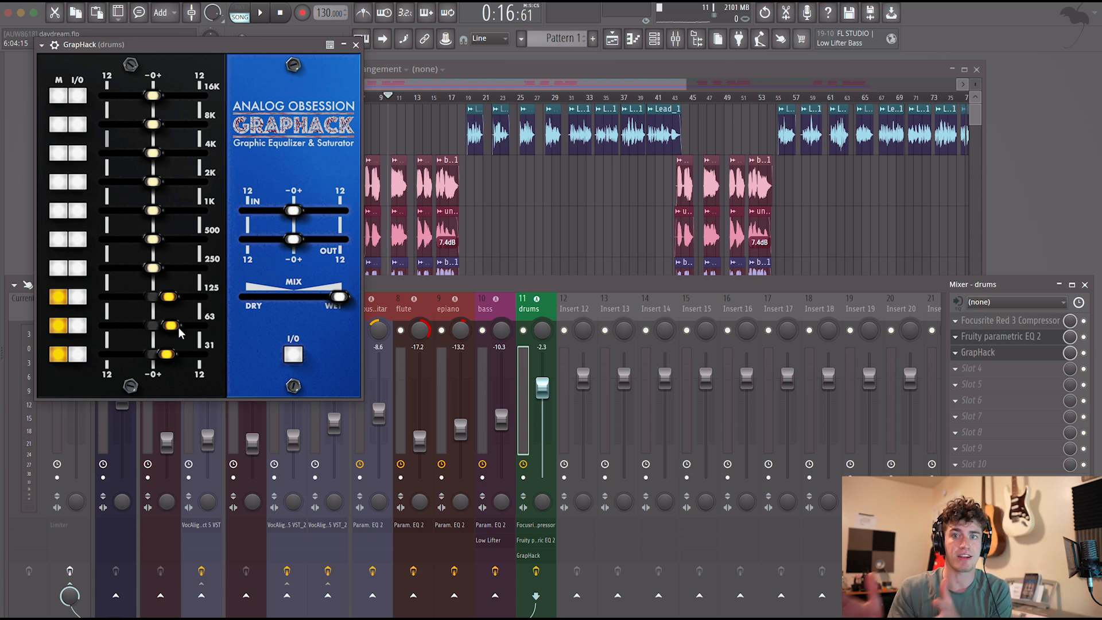
click(356, 45)
key(space)
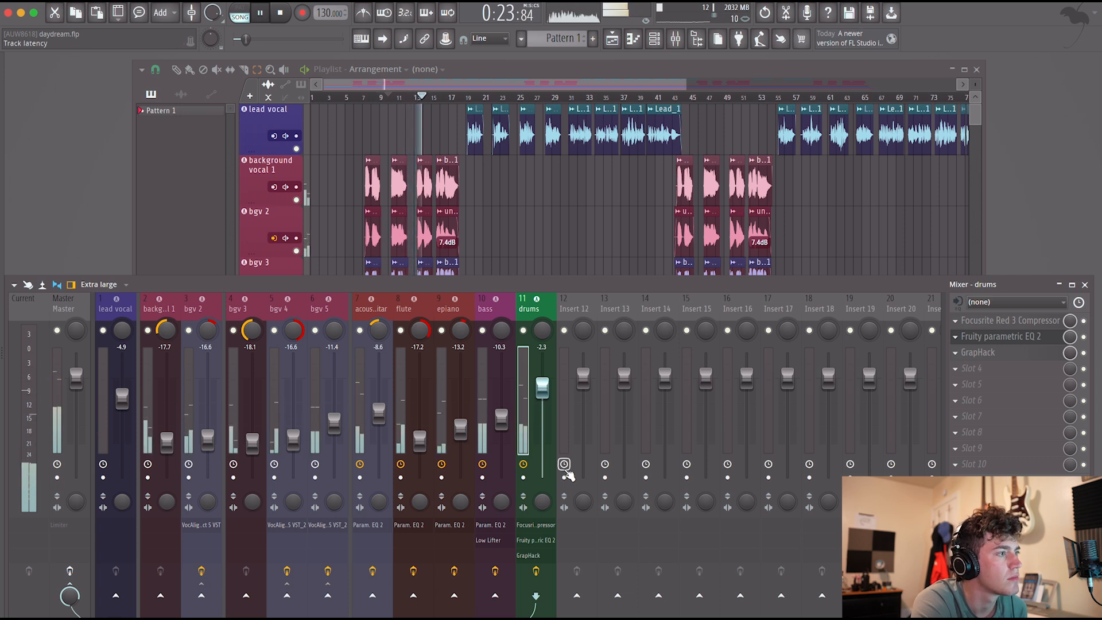
click(501, 419)
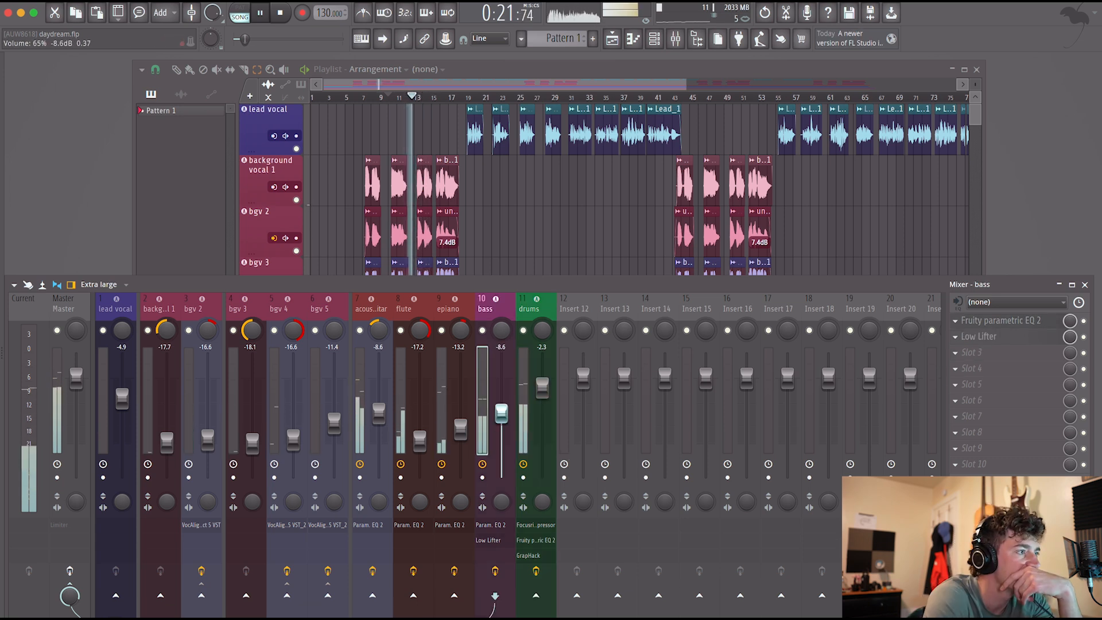
drag(502, 414, 503, 414)
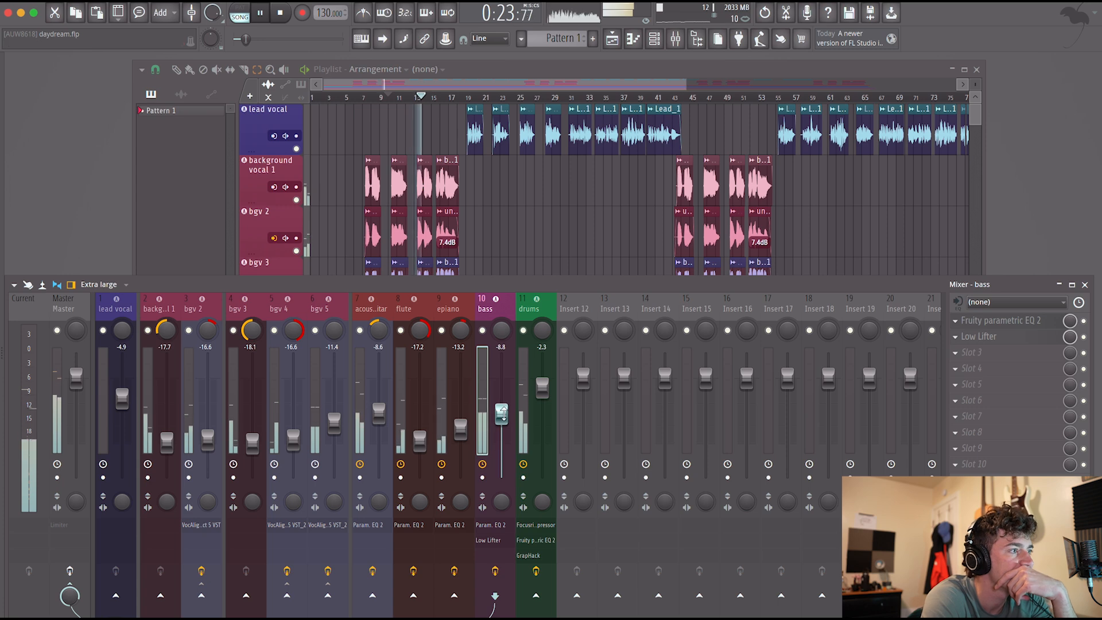
Add AVOX WARM to the bass channel's third slot with drive at 4.5 and lower the bass fader to -10.7 dB.
click(956, 351)
mouse_move(970, 356)
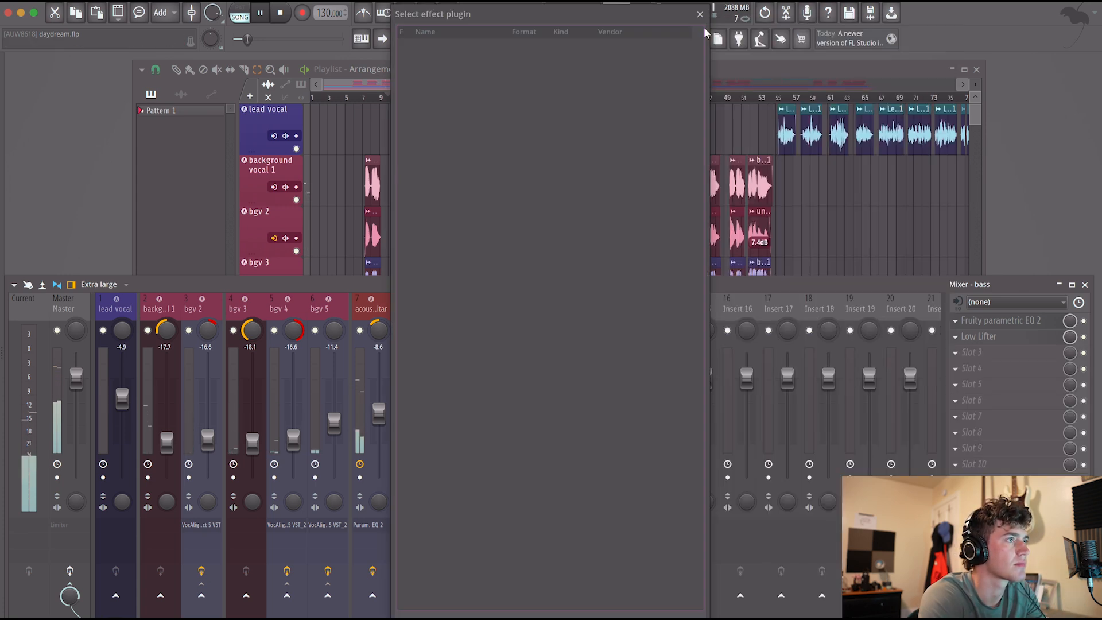
click(688, 24)
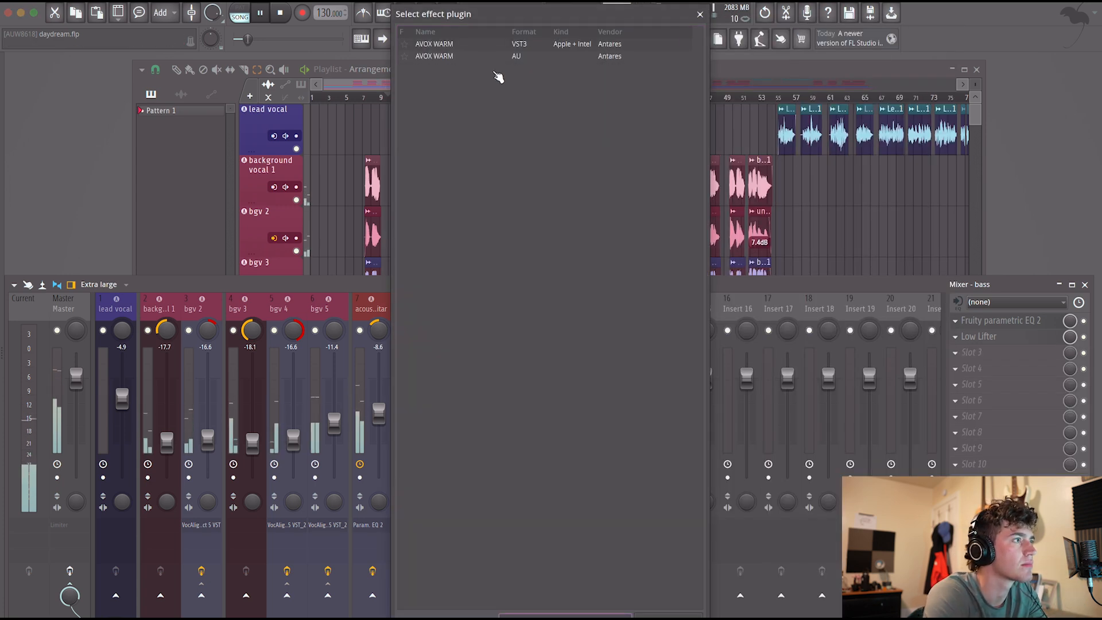
double_click(453, 44)
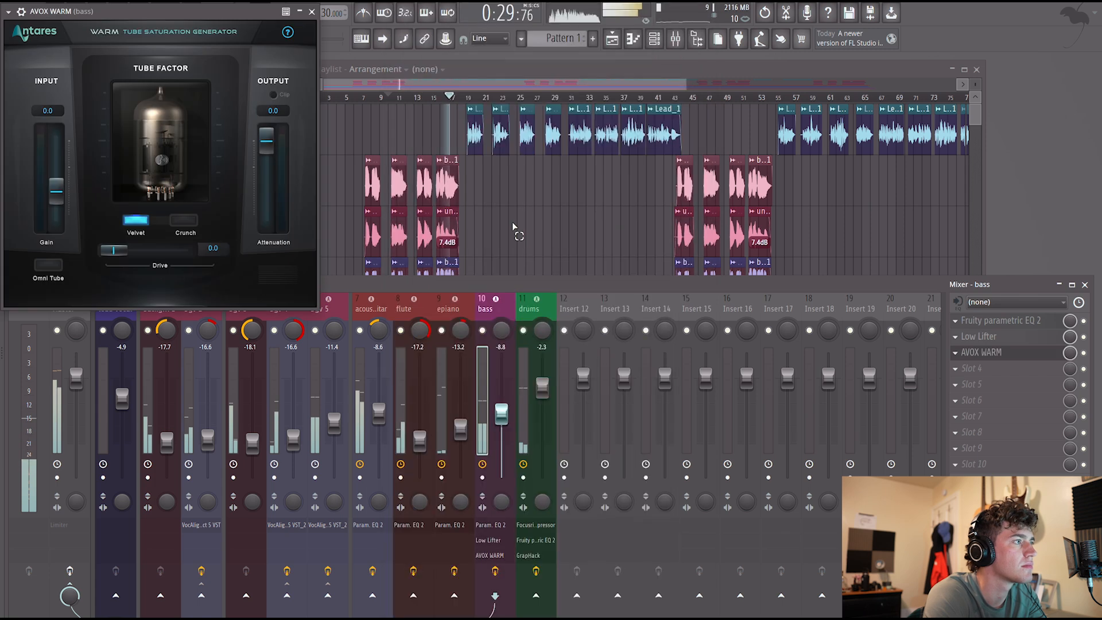
drag(114, 251, 138, 253)
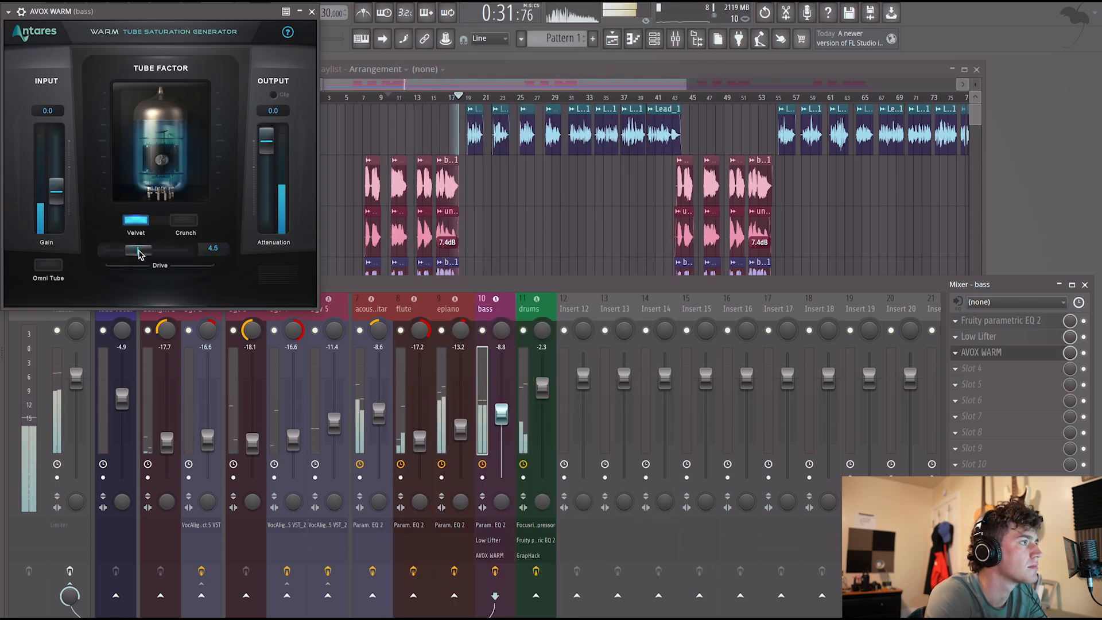
drag(501, 414, 501, 428)
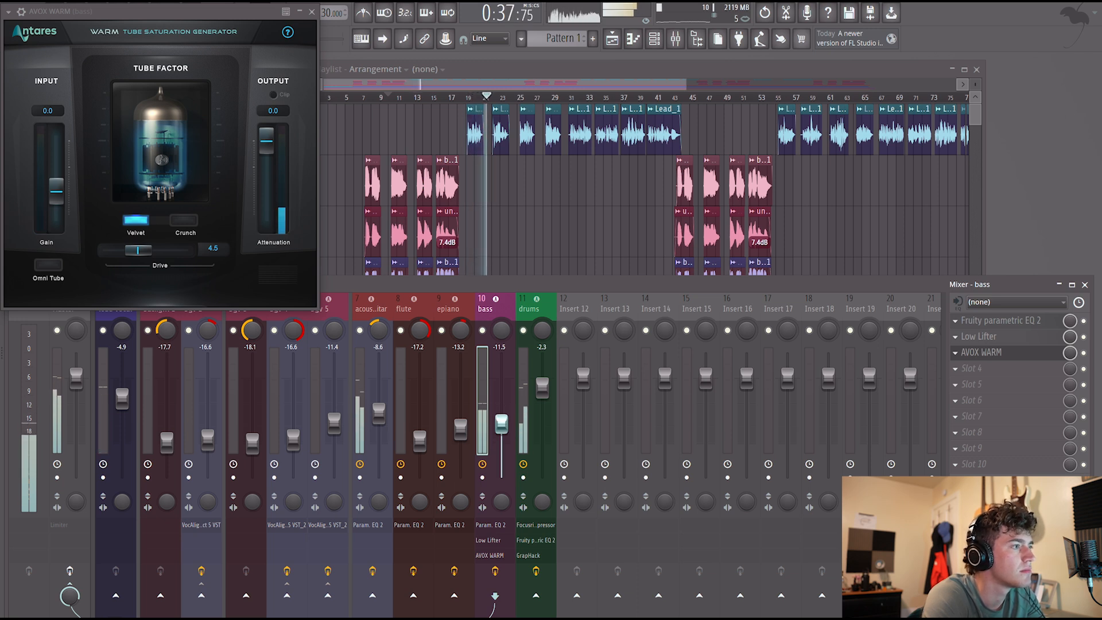
drag(501, 428, 501, 424)
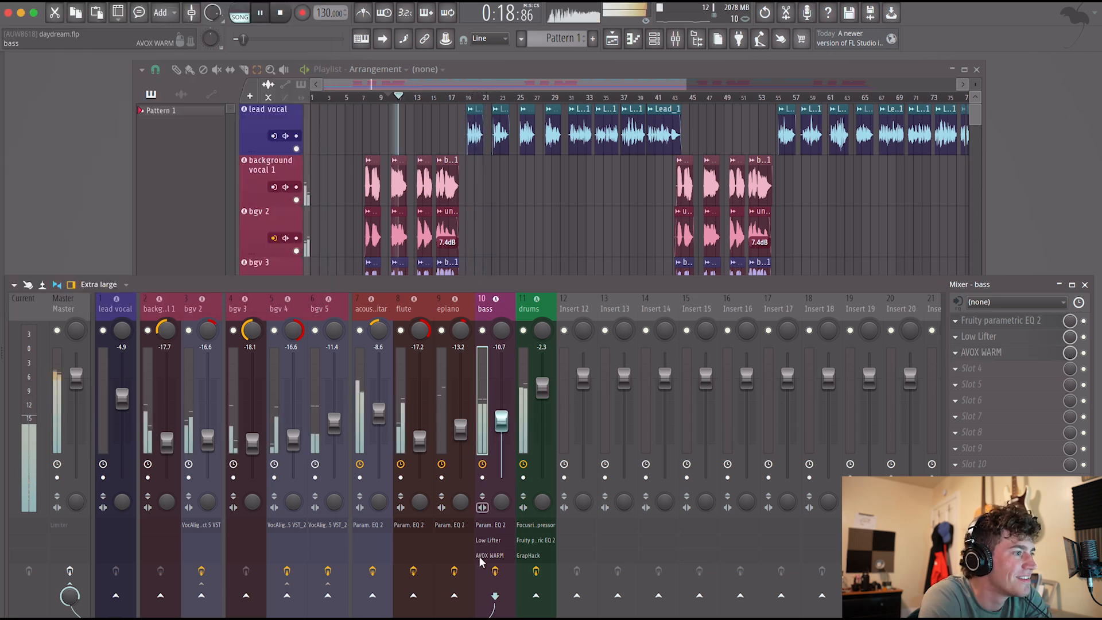
Compare the bass with all its effects bypassed and enabled, then with only AVOX WARM bypassed and enabled.
click(495, 571)
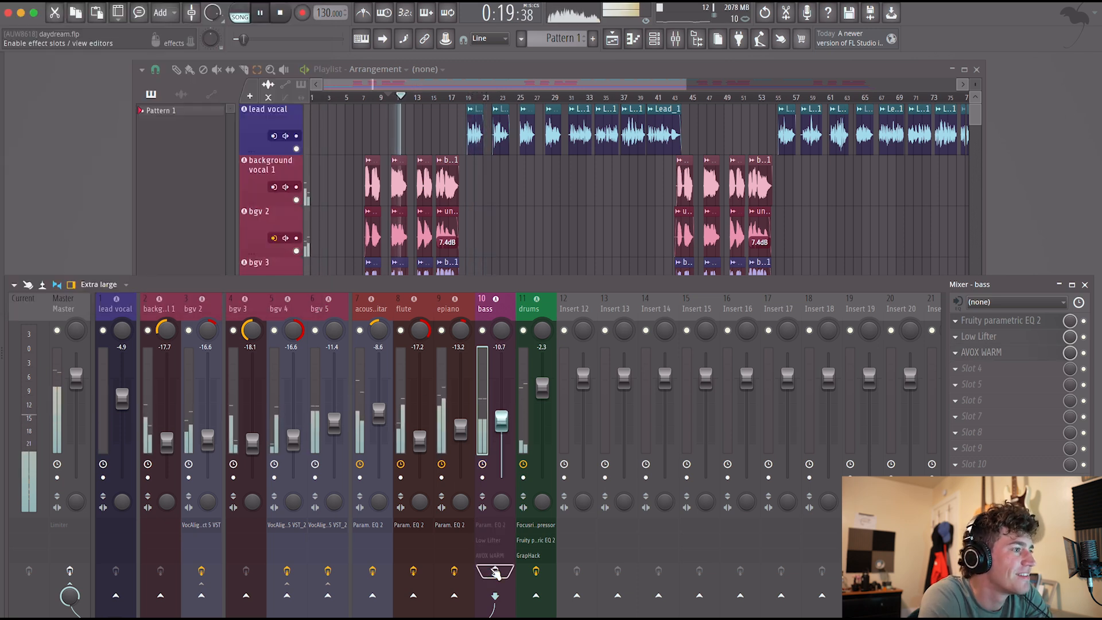
click(495, 571)
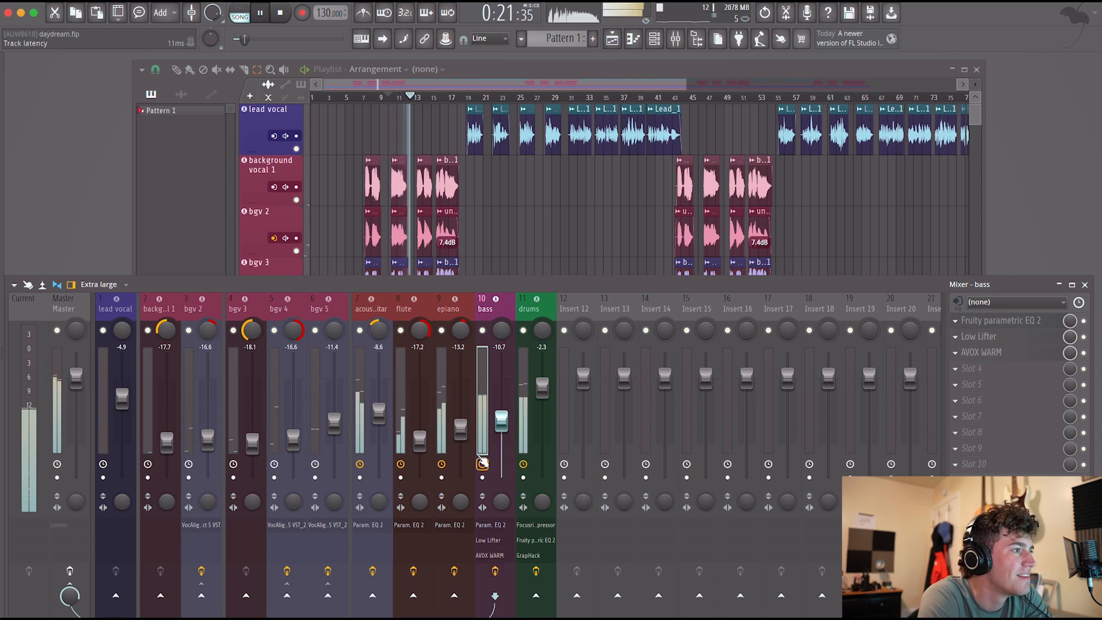
click(1083, 353)
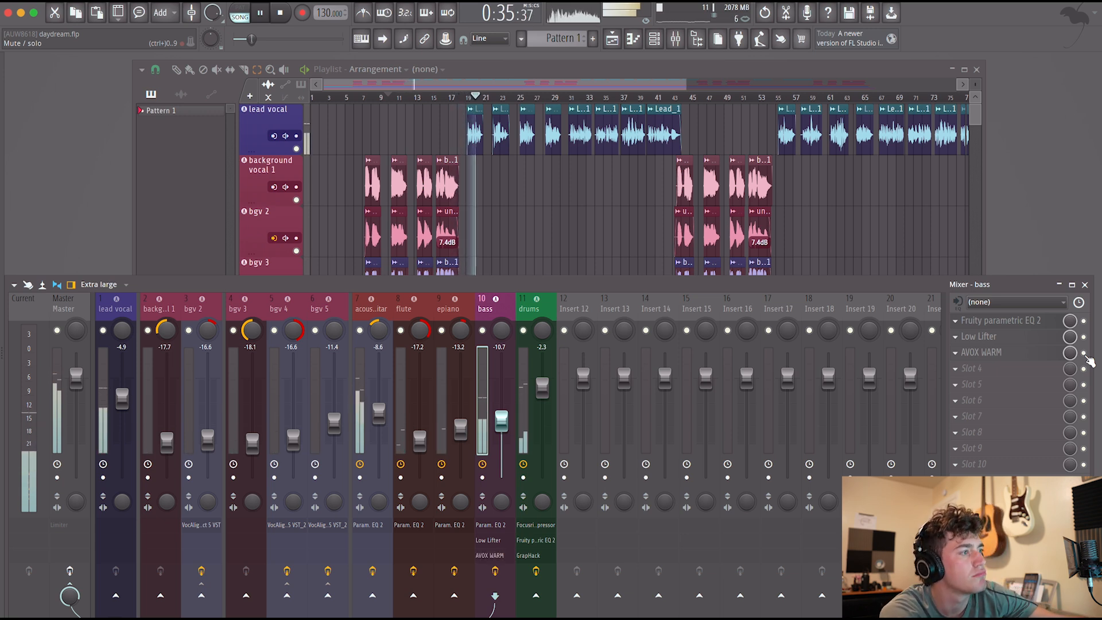
Restart playback of the section and lower the epiano fader to -13.6 dB.
key(space)
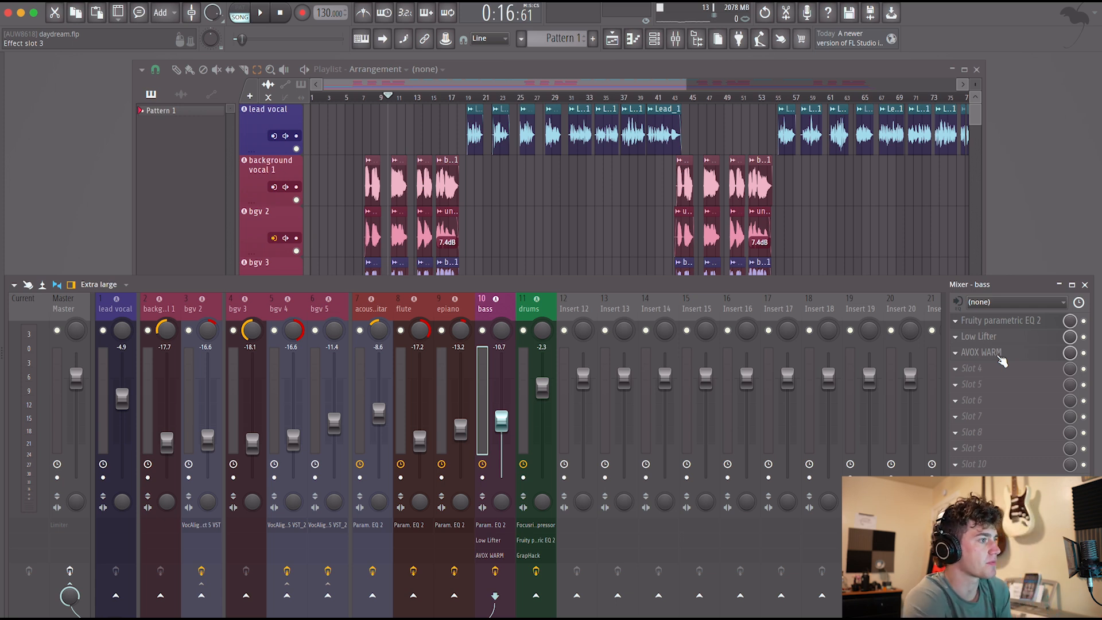
key(space)
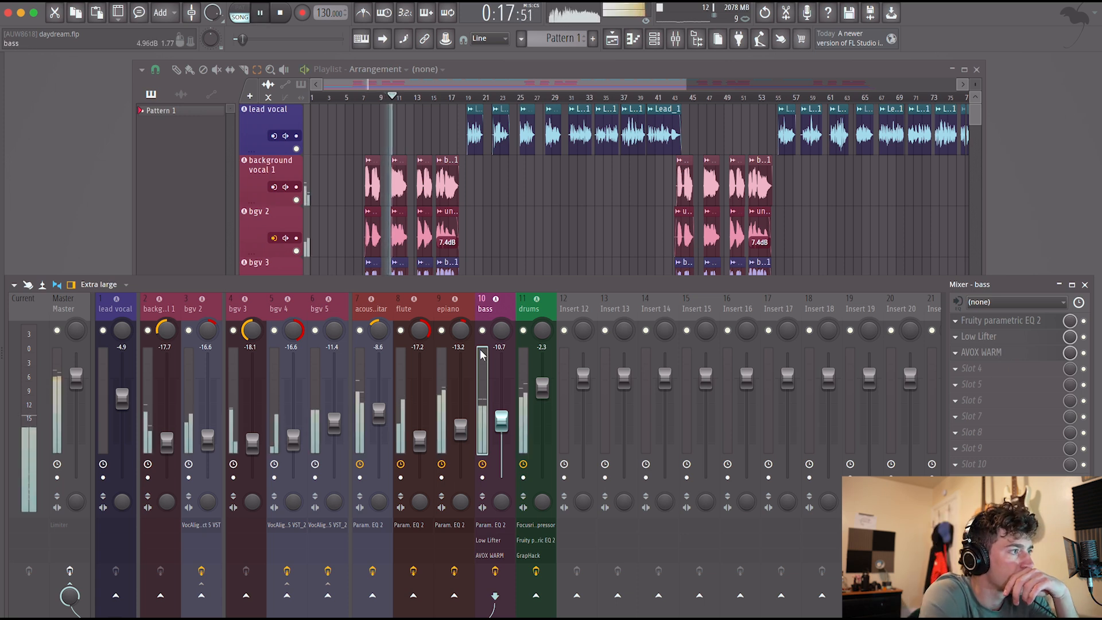
drag(456, 427, 456, 430)
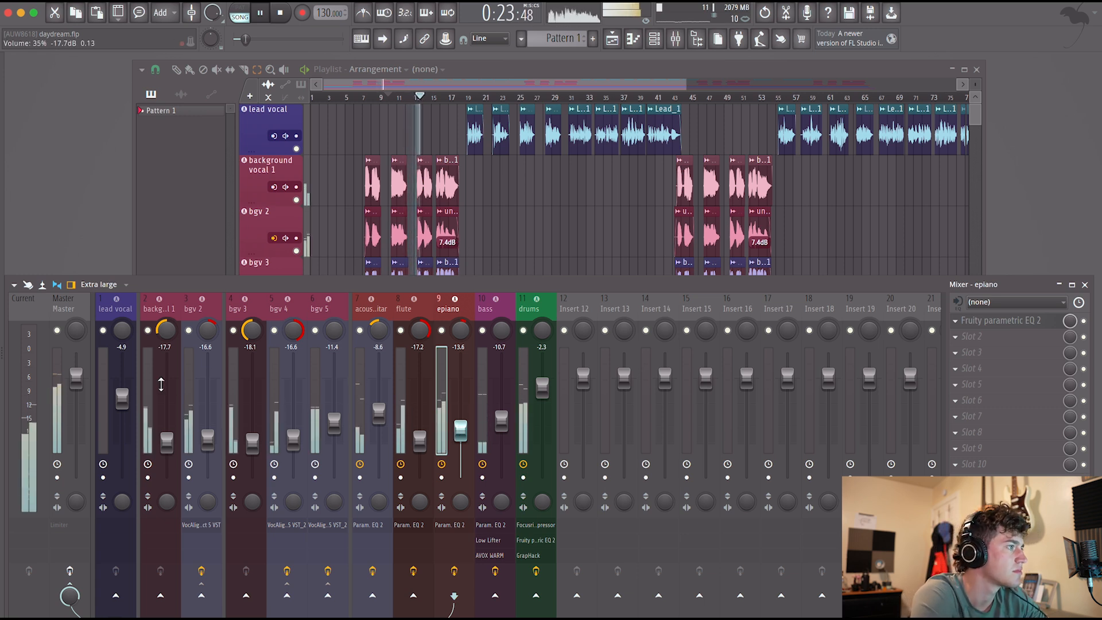
Move the empty Insert 12 mixer channel to directly after the lead vocal channel.
click(578, 297)
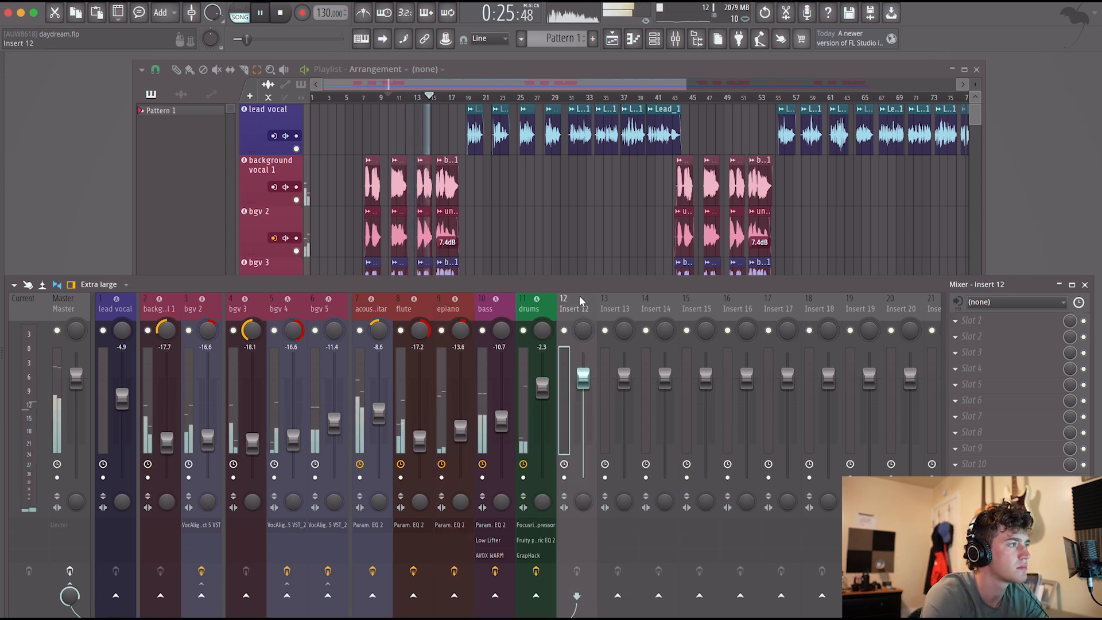
key(alt+Left)
key(alt+Left)
key(alt+Left)
key(alt+Left)
key(alt+Left)
key(alt+Left)
key(alt+Left)
key(alt+Left)
key(alt+Left)
key(alt+Left)
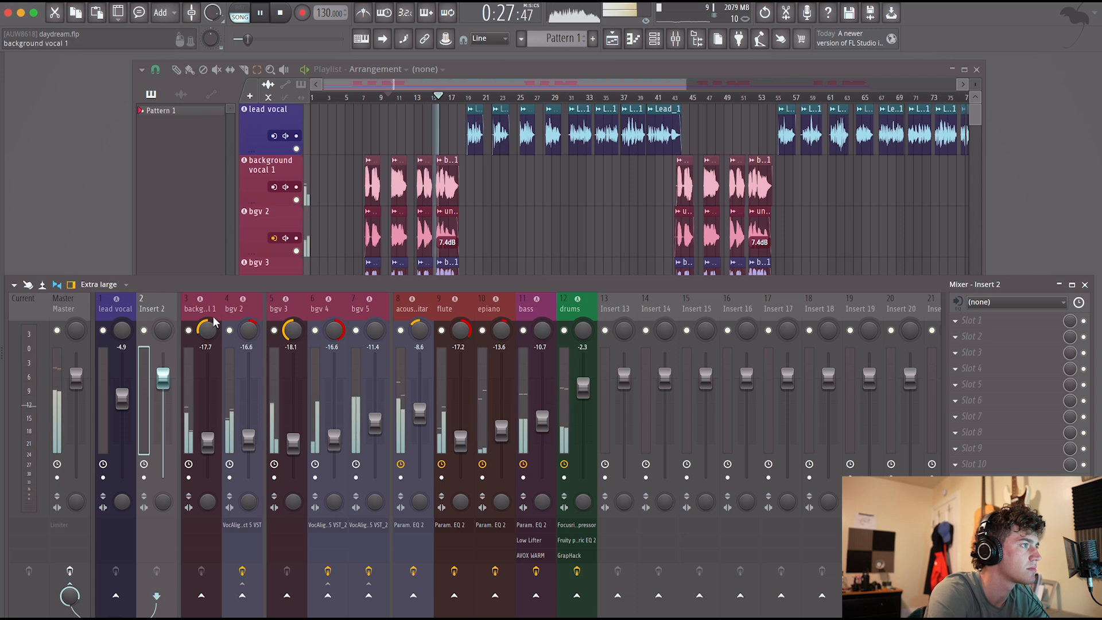
Rename the empty Insert 2 mixer channel to BGV Bus and give it a magenta colour.
double_click(162, 308)
text(B)
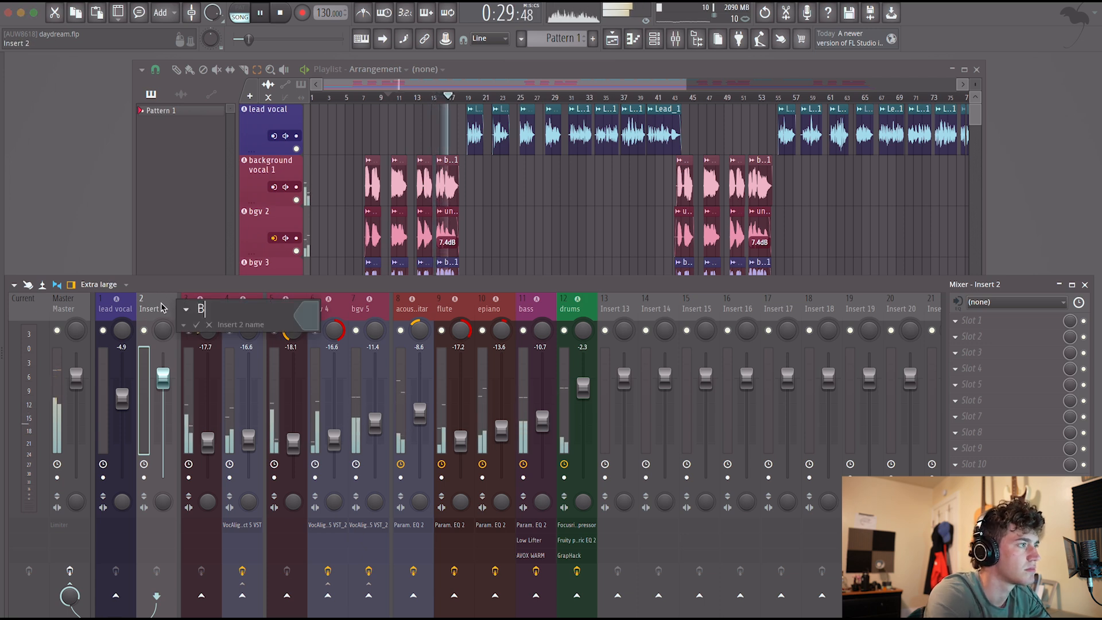
text(GV Bus)
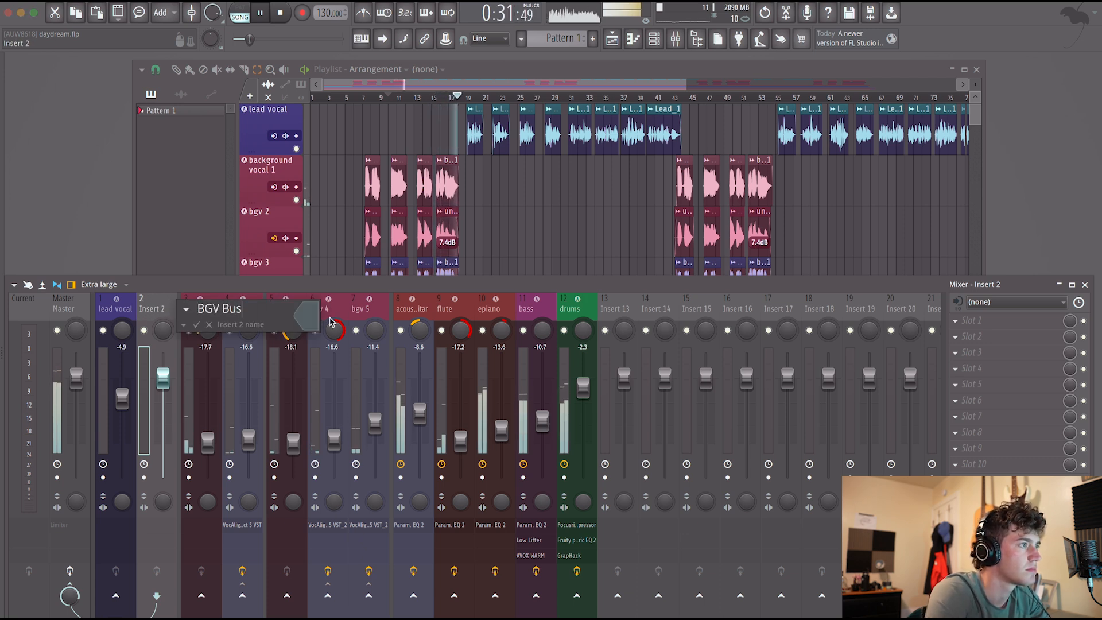
click(311, 327)
click(386, 392)
key(Return)
key(Return)
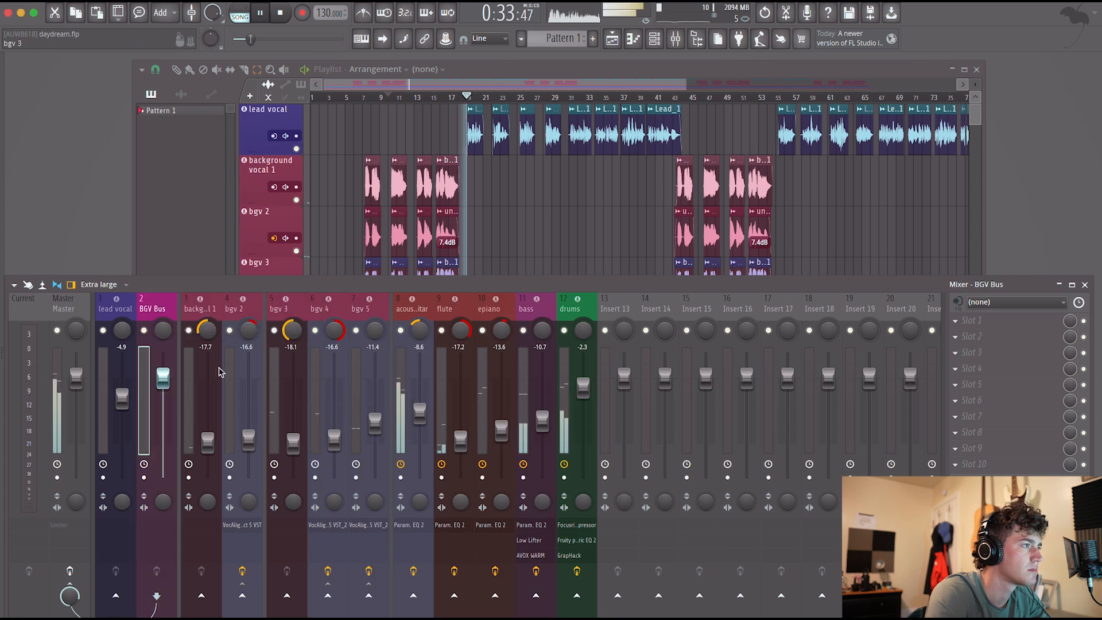
Route background vocal 1, bgv 2 and bgv 3 to the BGV Bus and disable their sends to the Master.
drag(207, 313, 367, 309)
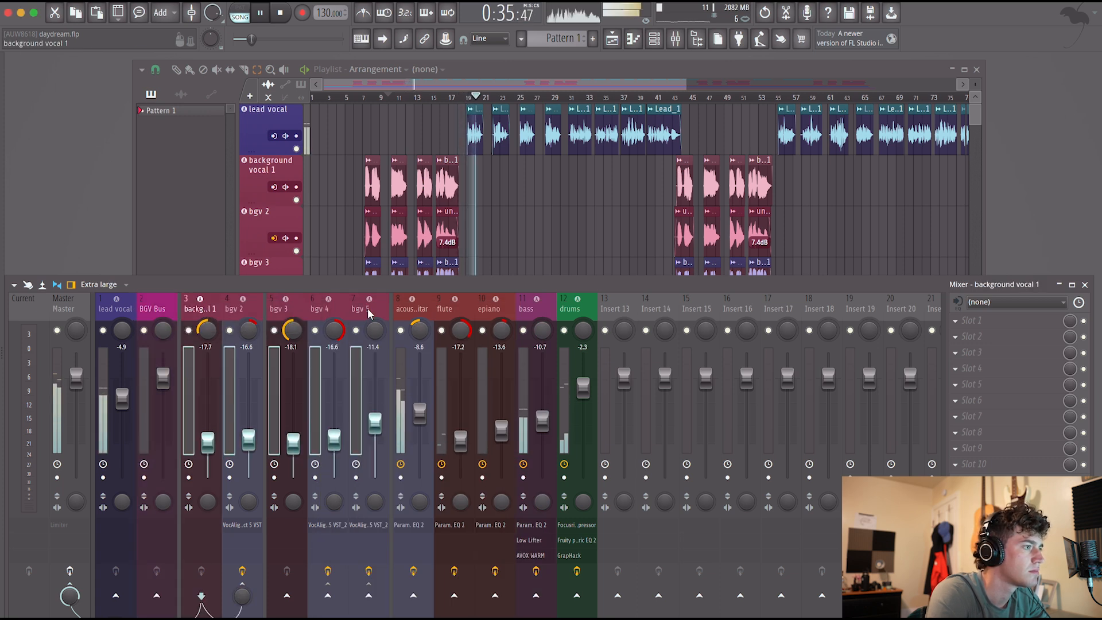
click(157, 599)
click(69, 583)
key(Right)
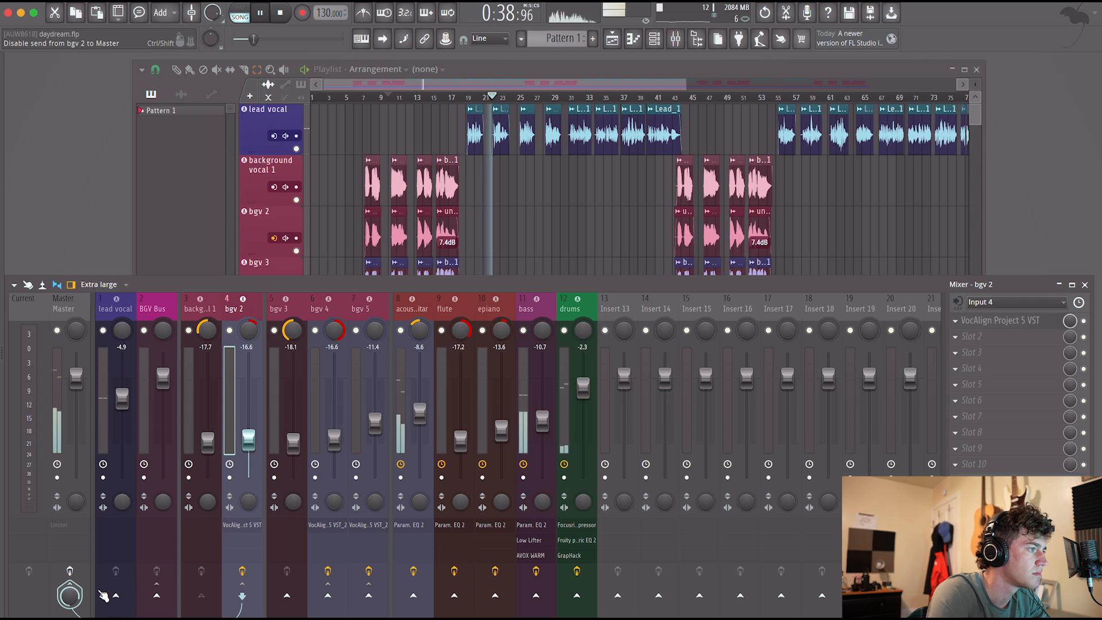
click(161, 598)
key(Right)
click(158, 598)
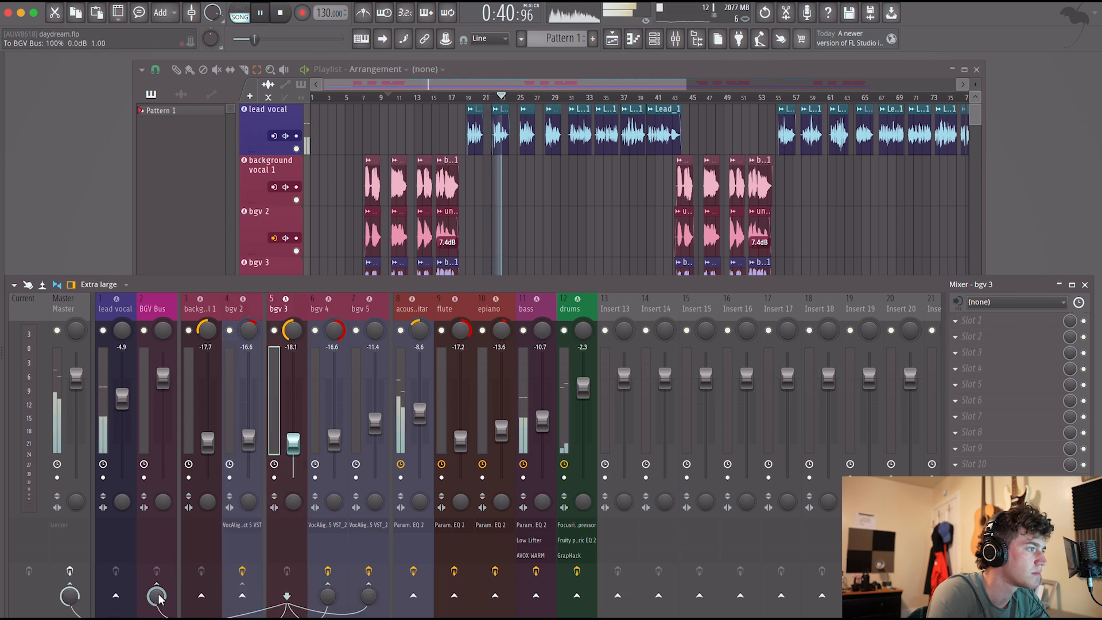
click(69, 584)
Route the remaining background vocals, bgv 4 and bgv 5, to the BGV Bus instead of the Master.
key(Right)
click(198, 594)
key(Right)
key(Left)
key(Left)
key(Right)
key(Right)
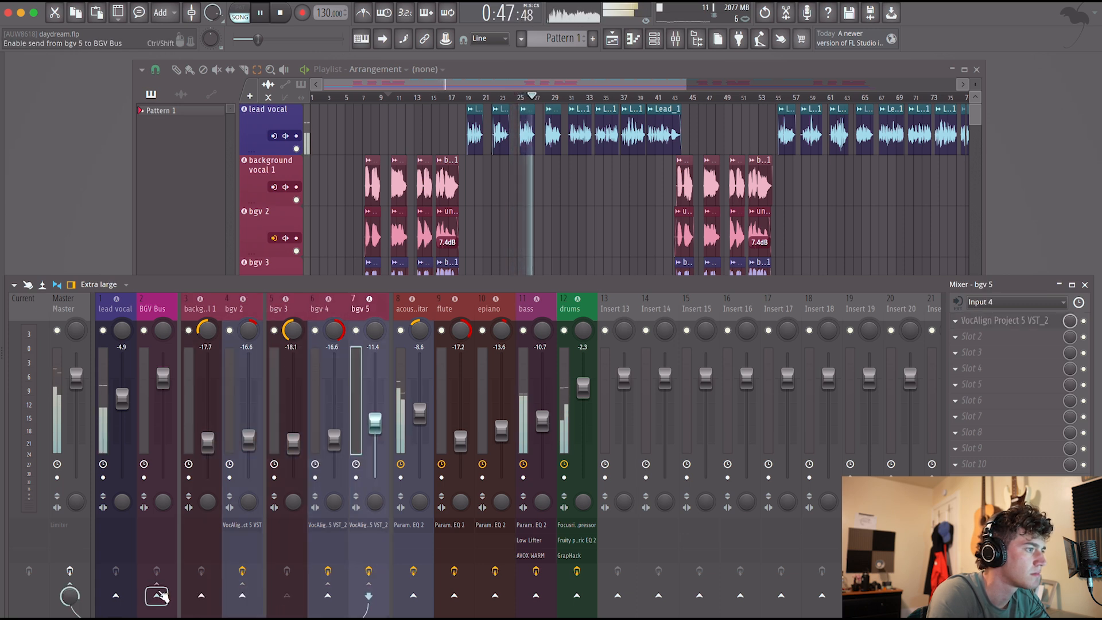
key(Right)
click(163, 597)
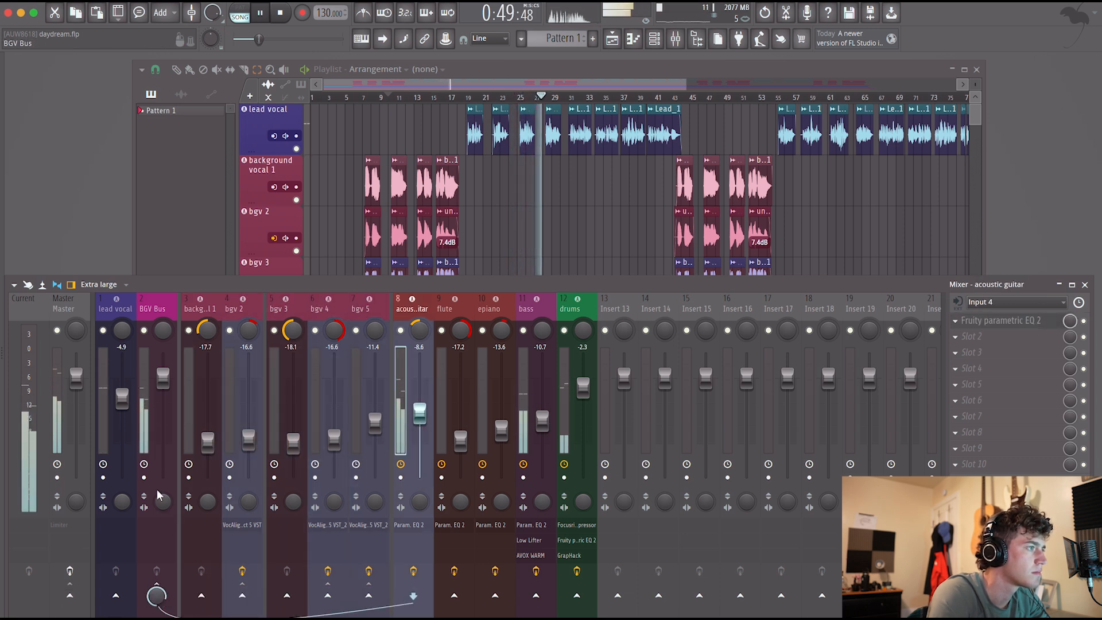
Add a separator between the lead vocal and BGV Bus channels and recolour the BGV Bus crimson.
click(147, 408)
right_click(147, 406)
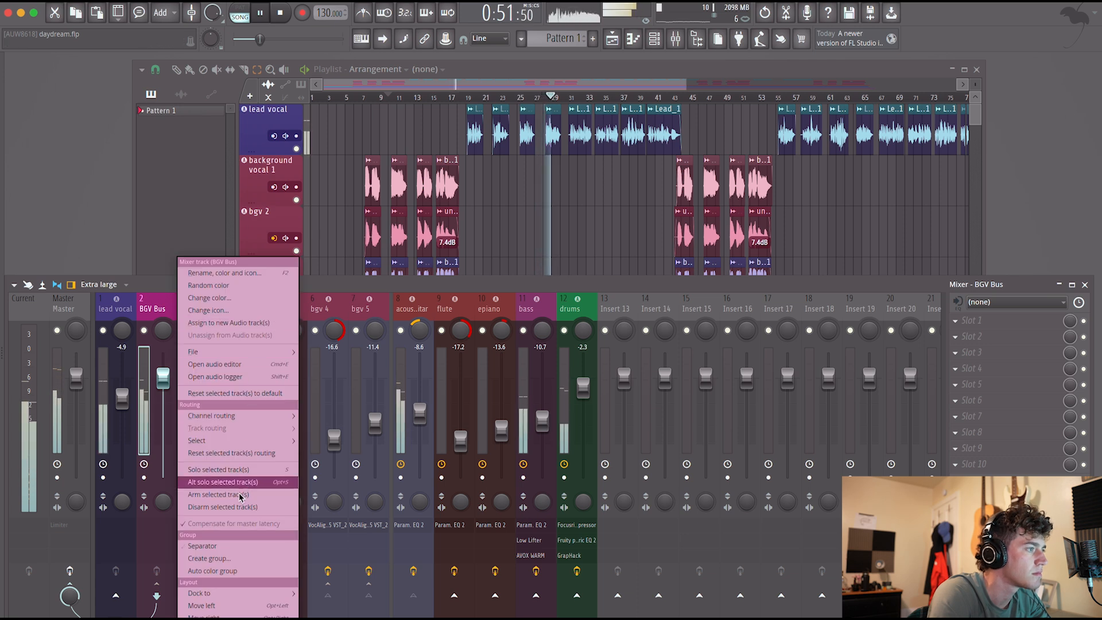
click(242, 547)
middle_click(162, 300)
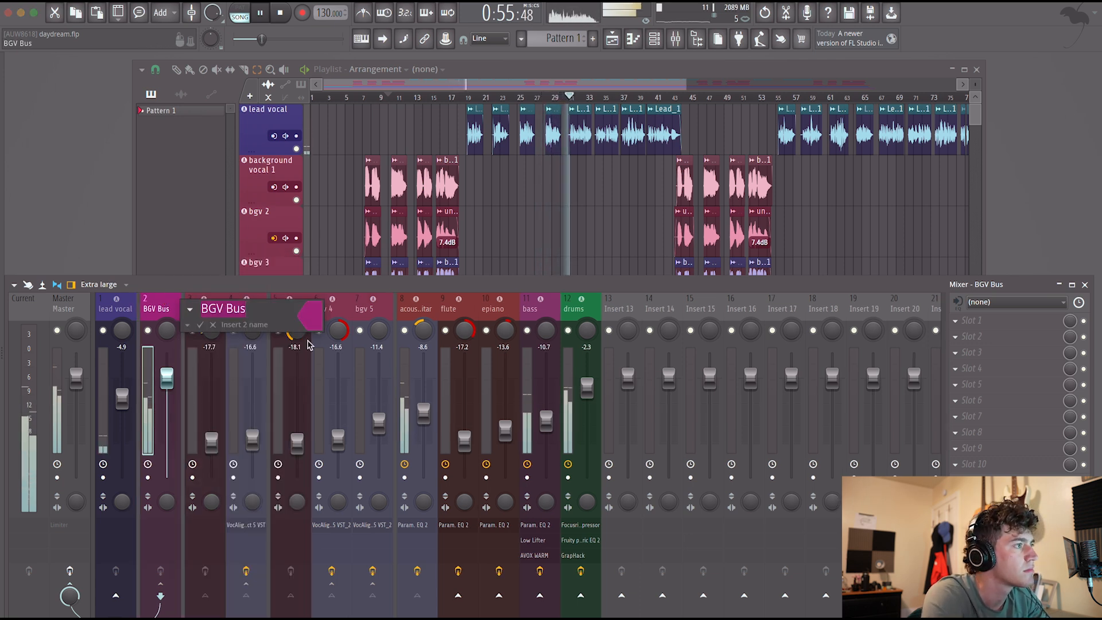
click(303, 325)
click(404, 399)
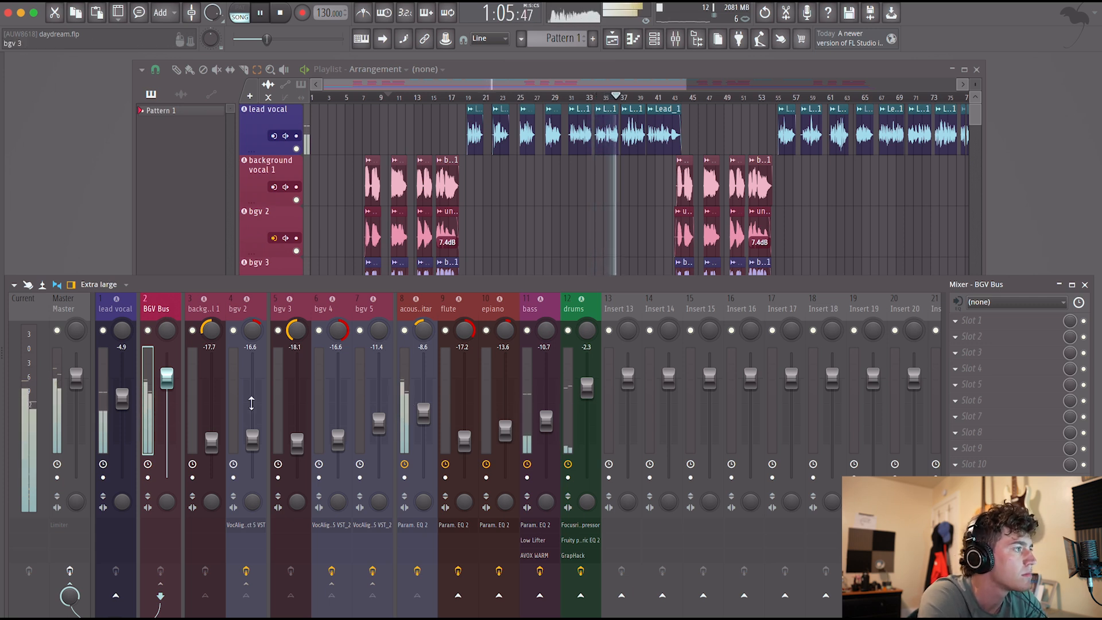
Load Fruity Convolver in the acoustic guitar channel's second slot with the Evnt - Room (Medium) preset.
click(411, 313)
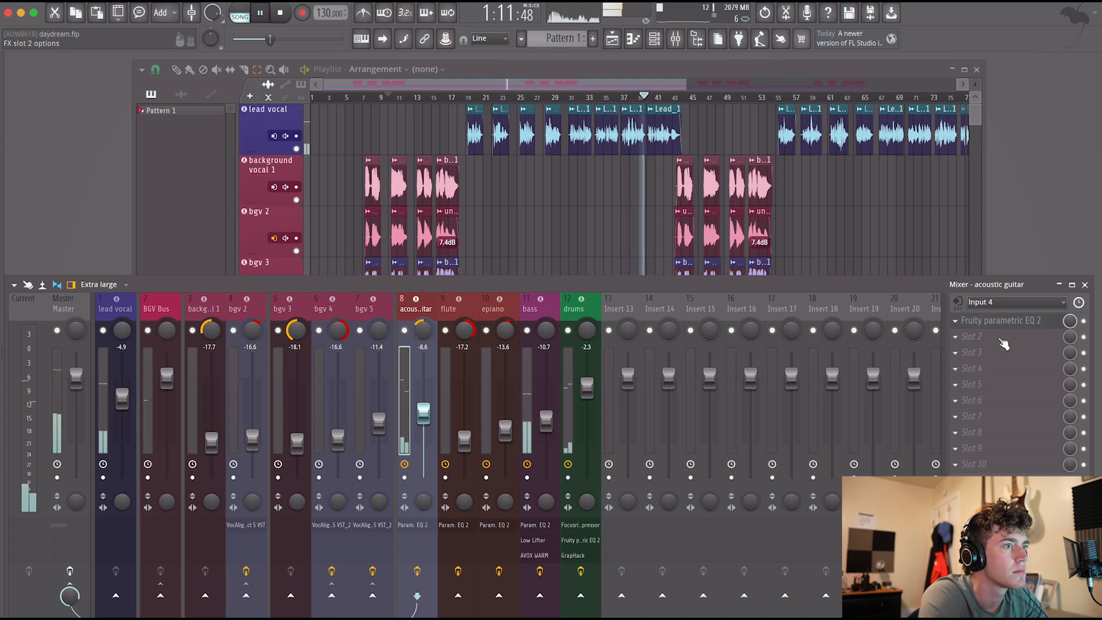
key(space)
click(1003, 339)
click(717, 30)
text(con)
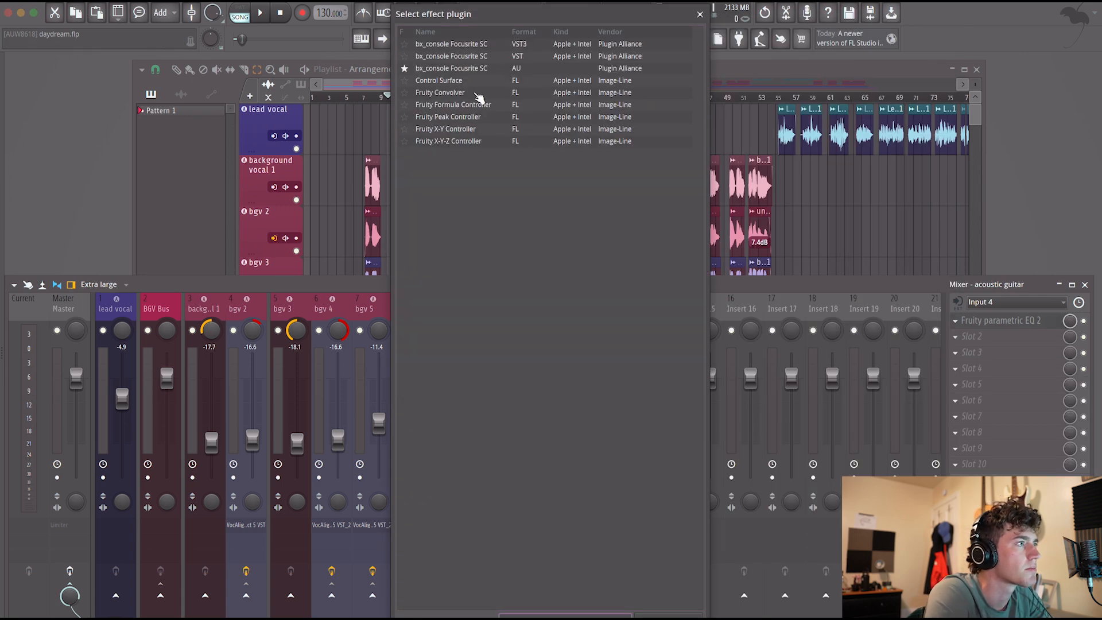
double_click(478, 95)
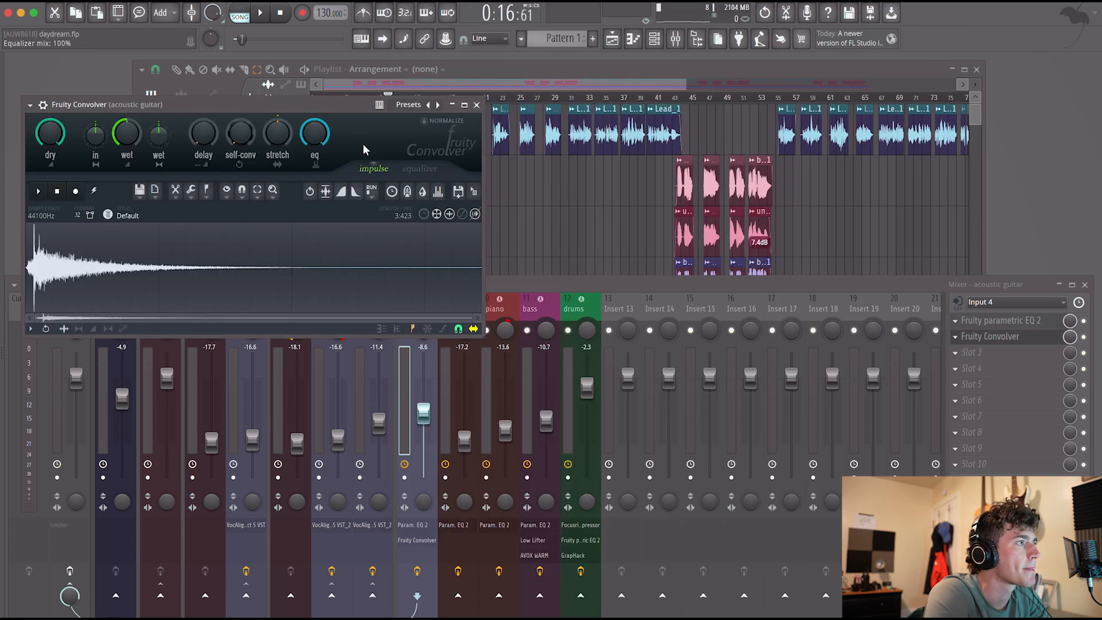
click(413, 106)
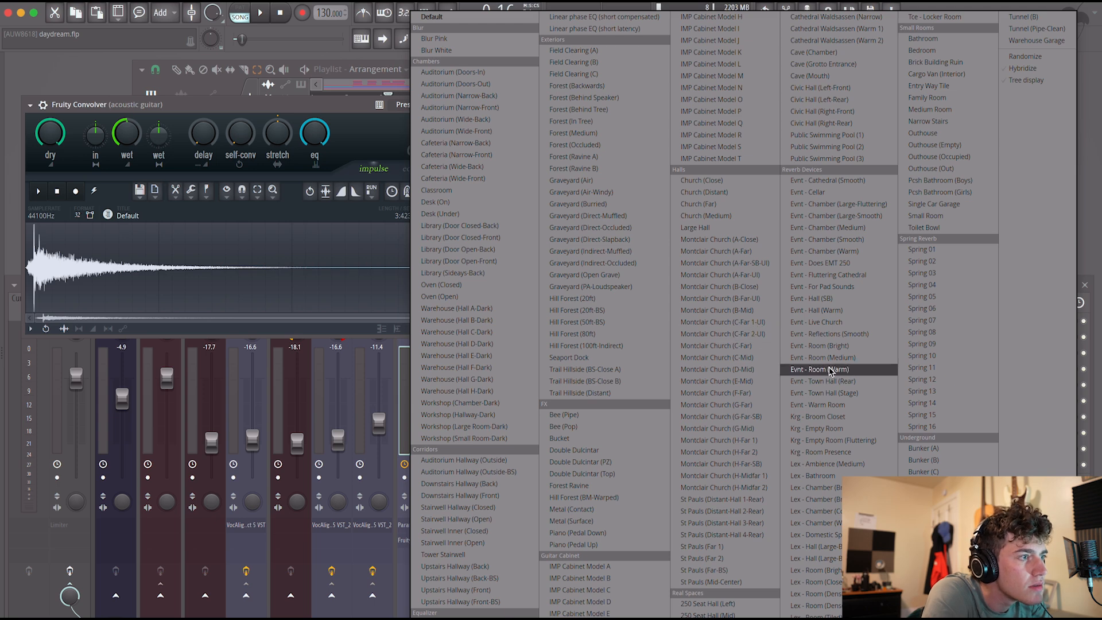
click(861, 362)
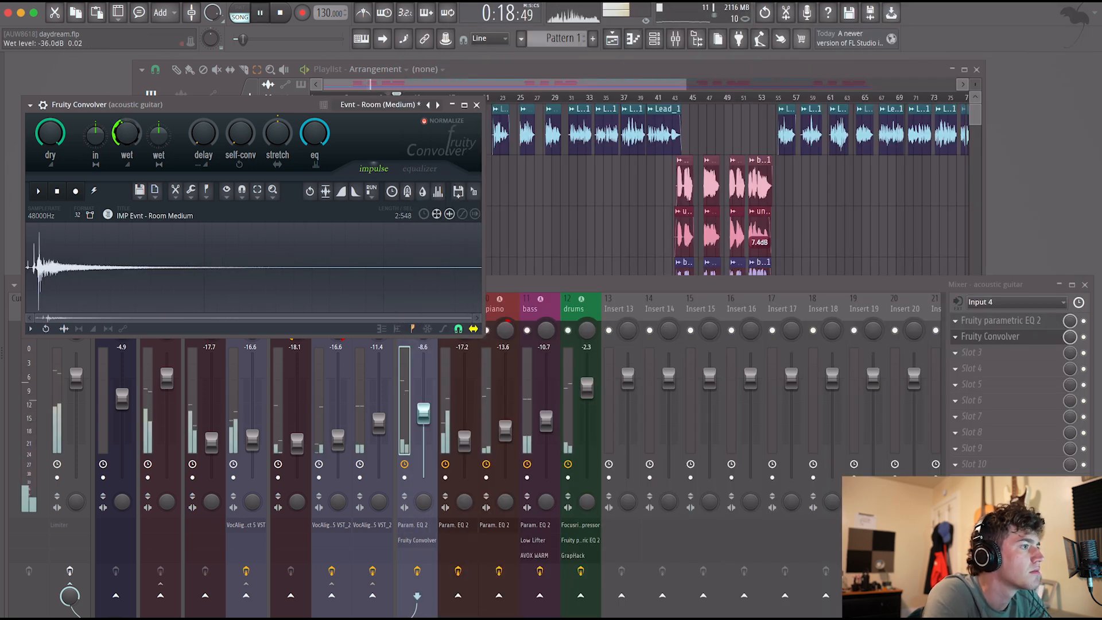
click(477, 105)
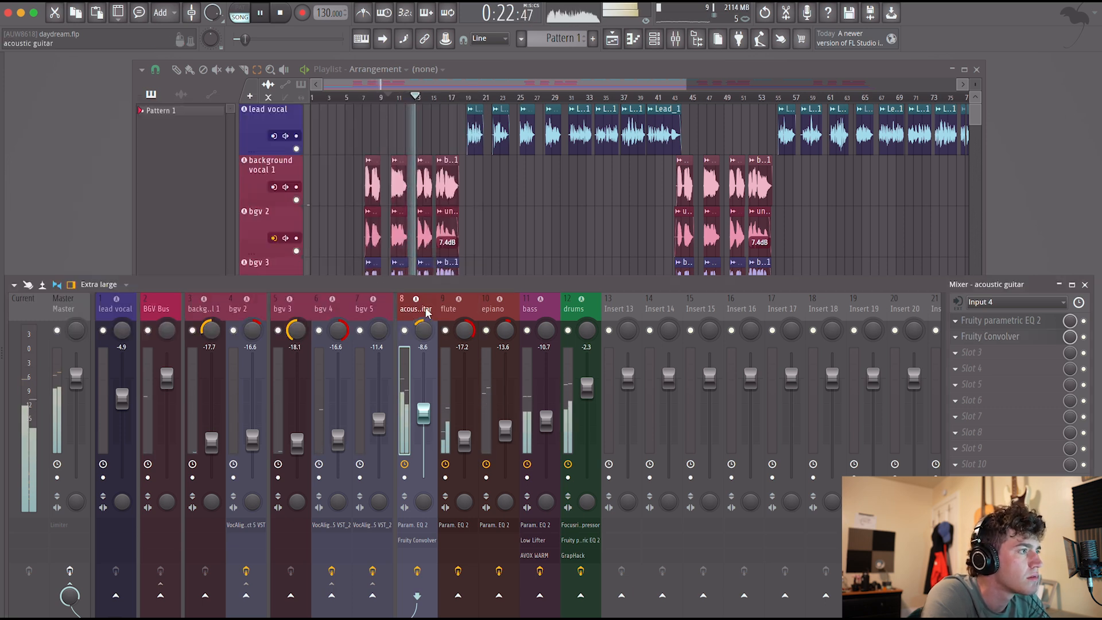
Audition the acoustic guitar in solo, return to the full mix and lower the guitar fader to -10.7 dB.
right_click(404, 330)
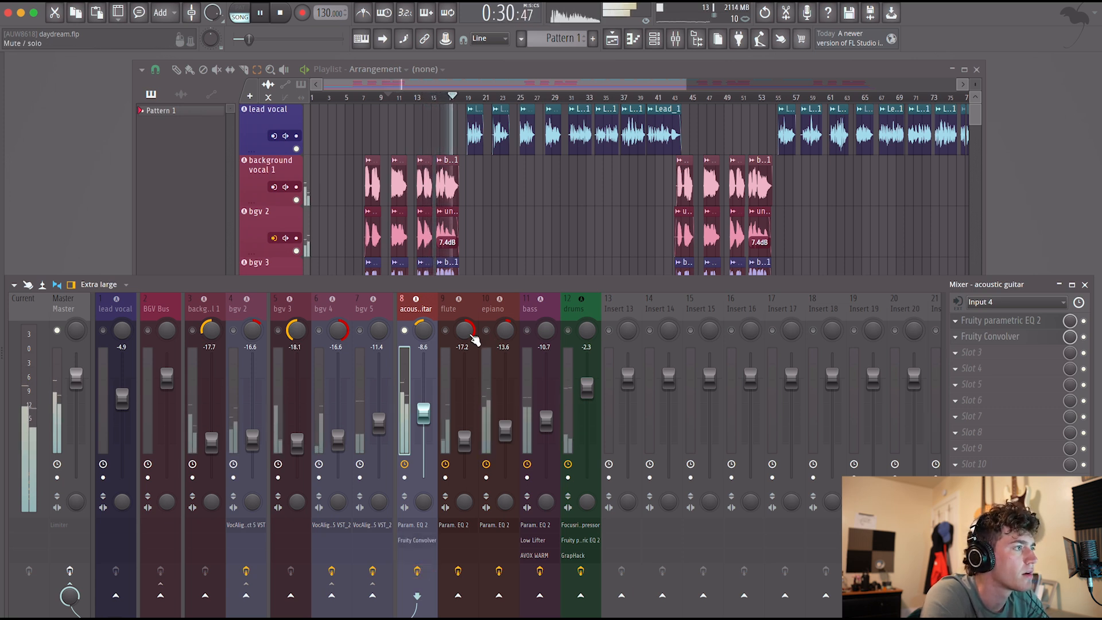
right_click(405, 331)
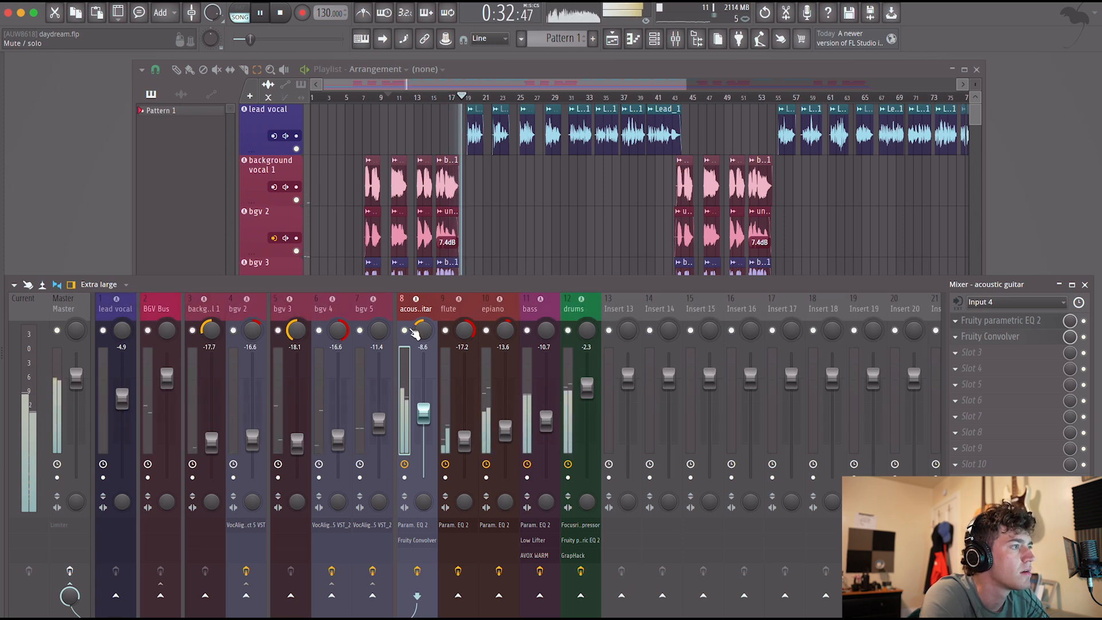
drag(424, 412, 424, 421)
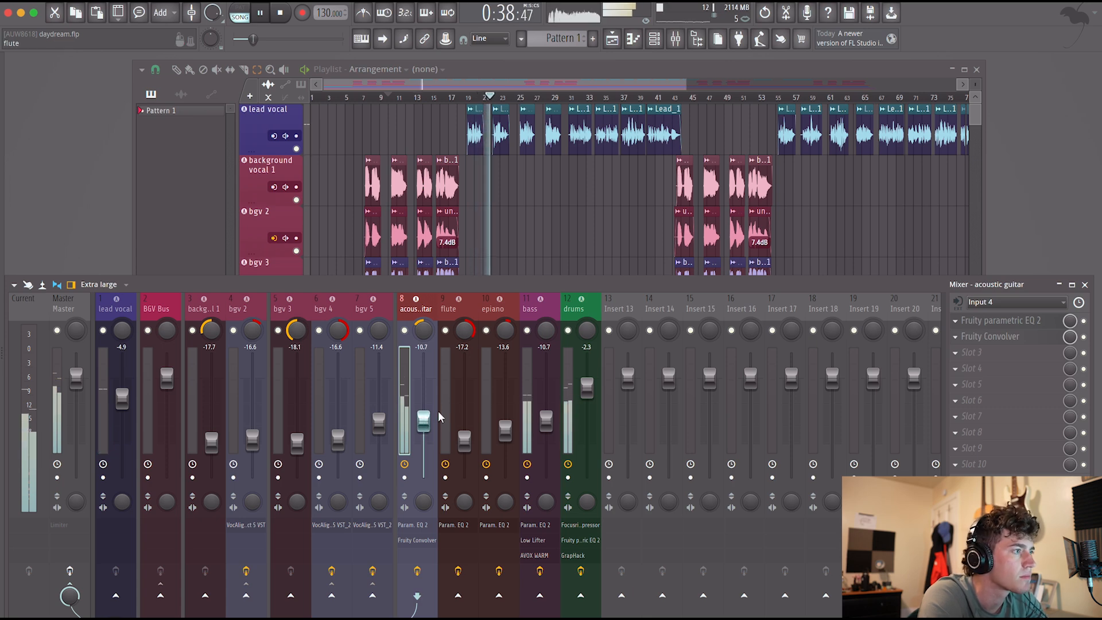
Restart playback near bar 7, copy the acoustic guitar's Fruity Convolver to the epiano channel and reduce its wet level.
drag(377, 100, 364, 97)
click(123, 290)
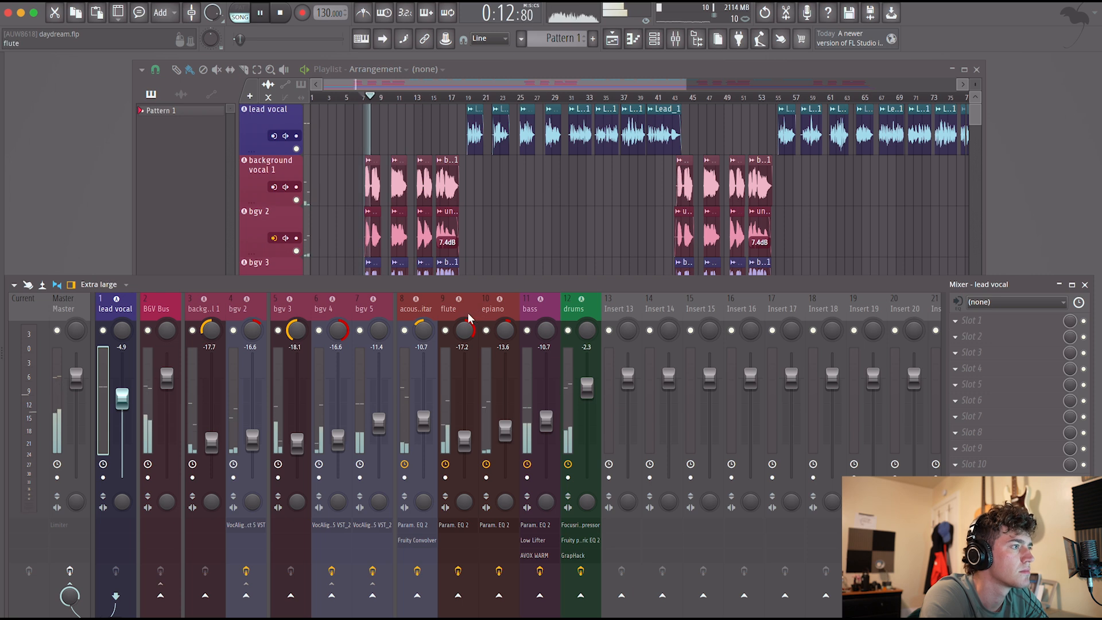
click(491, 313)
click(417, 312)
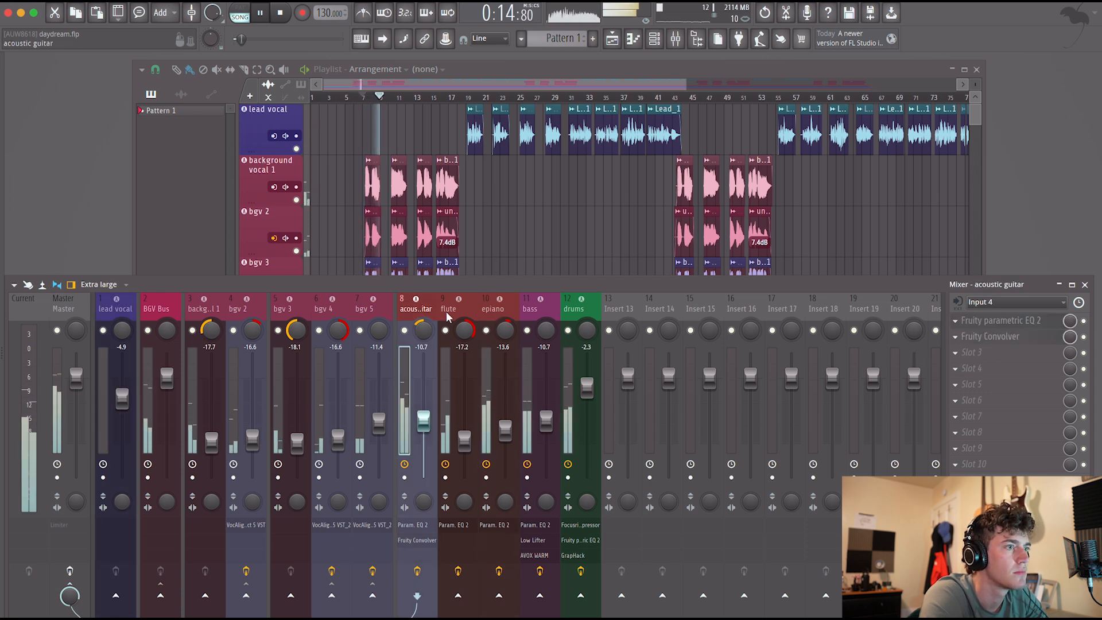
click(956, 320)
drag(960, 399, 491, 312)
drag(85, 397, 85, 409)
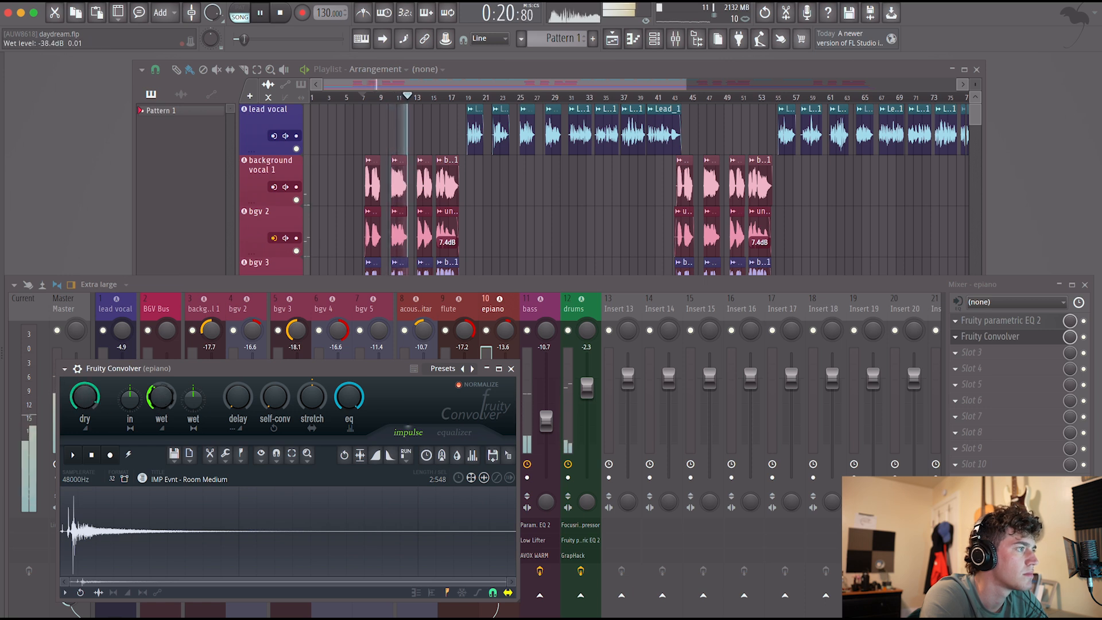
click(511, 368)
Copy the epiano's Fruity Convolver into the channel's third slot and set the copy's wet level to -33.2 dB.
right_click(976, 337)
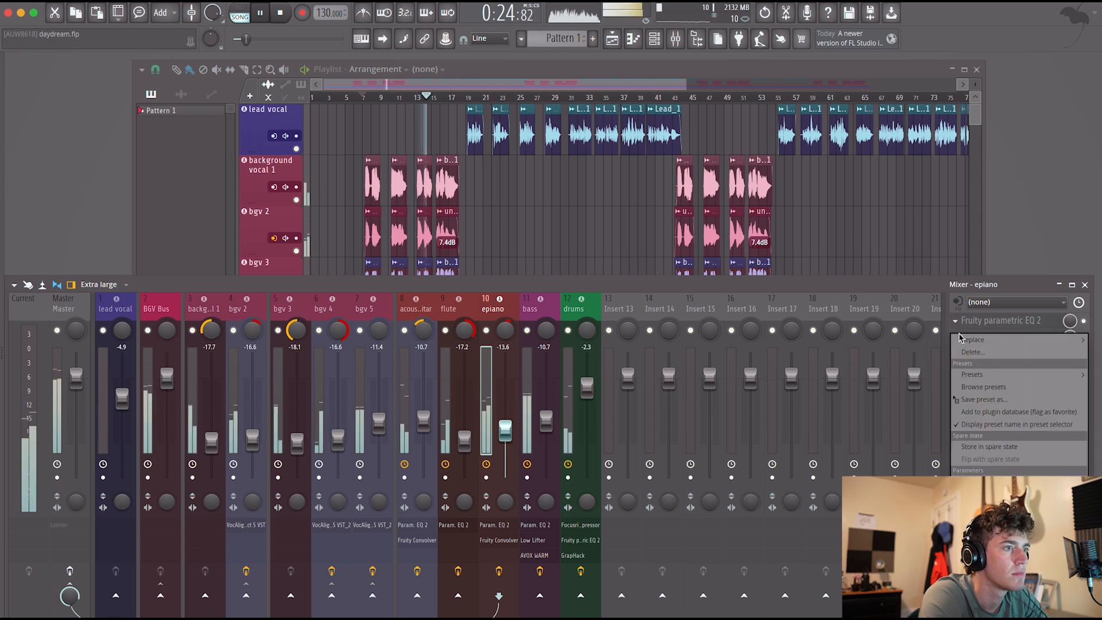
drag(976, 396, 485, 411)
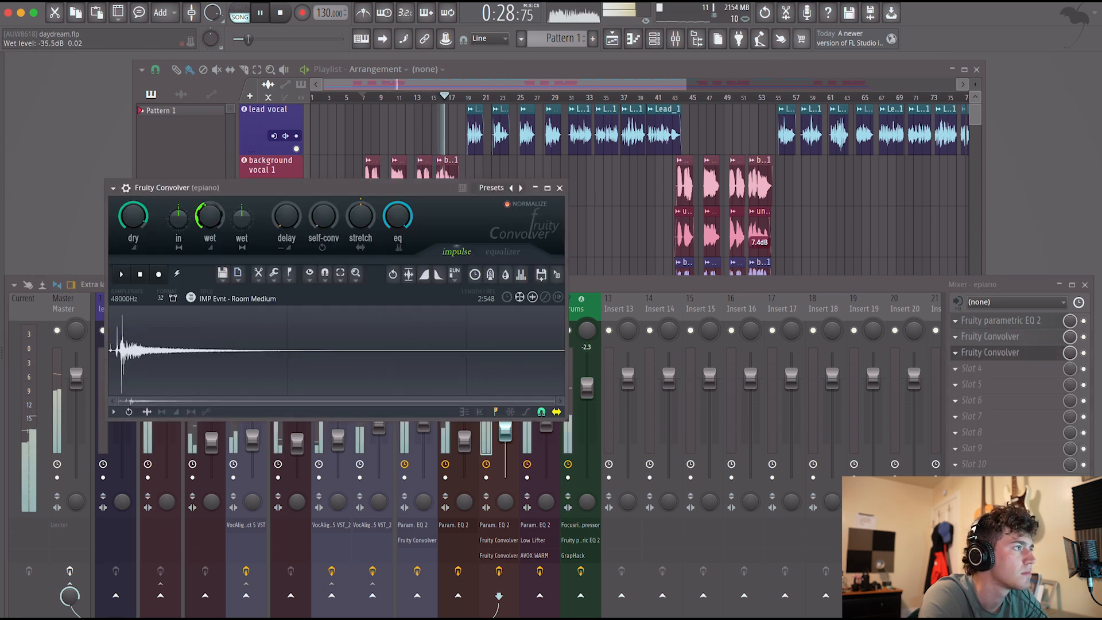
drag(141, 217, 141, 213)
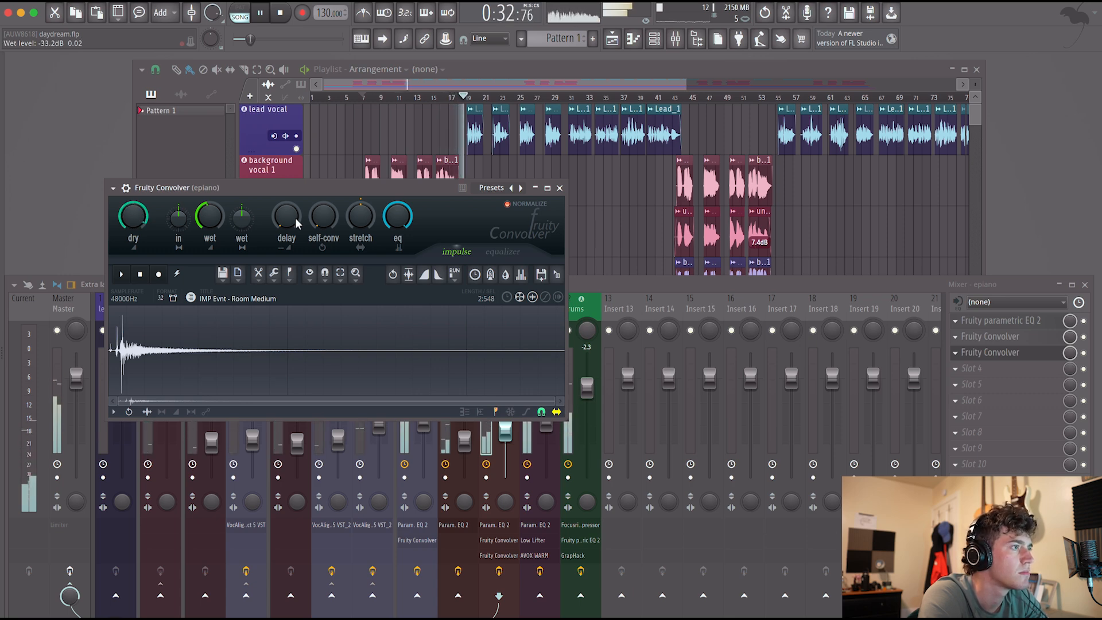
click(560, 187)
Play the arrangement from the beginning to review the mix with the instrument tracks in view, then stop playback.
click(320, 98)
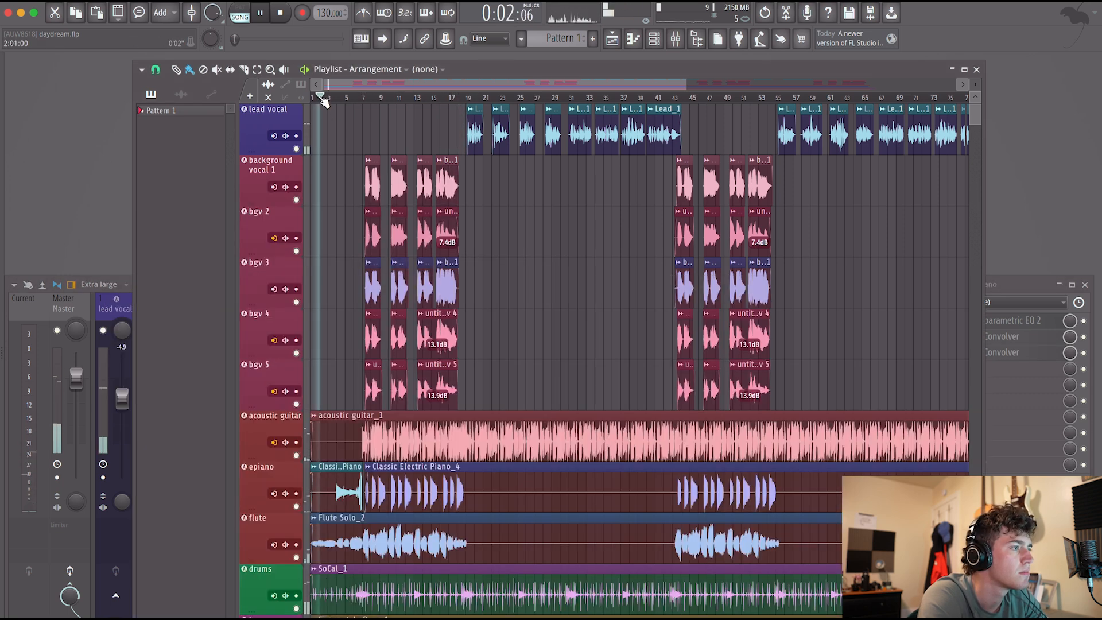
scroll(383, 420, down, 1)
scroll(384, 420, down, 5)
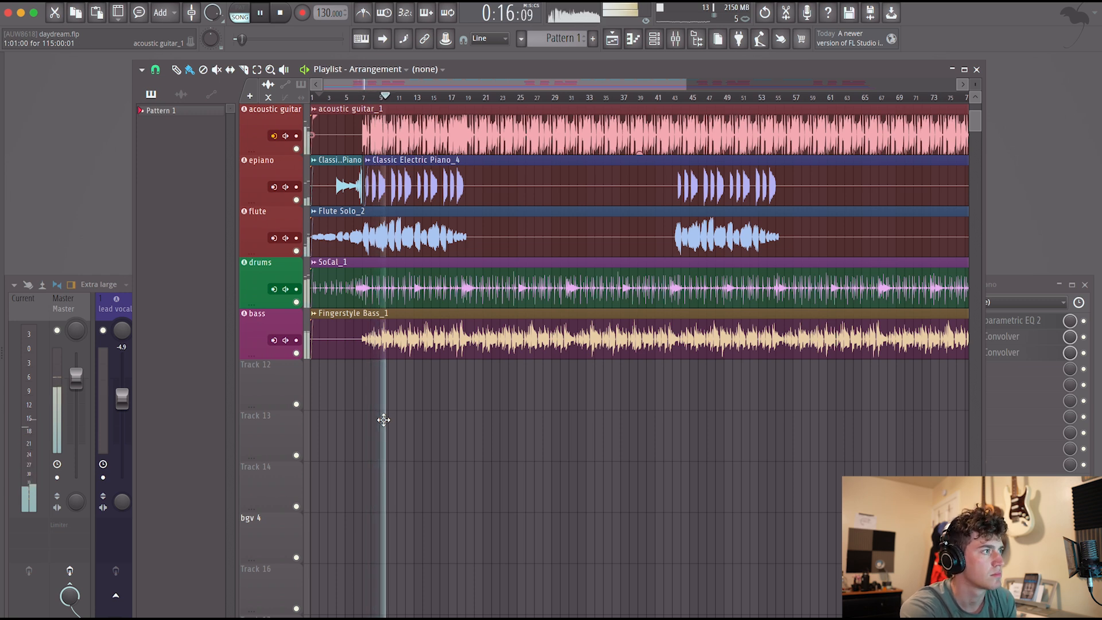
key(space)
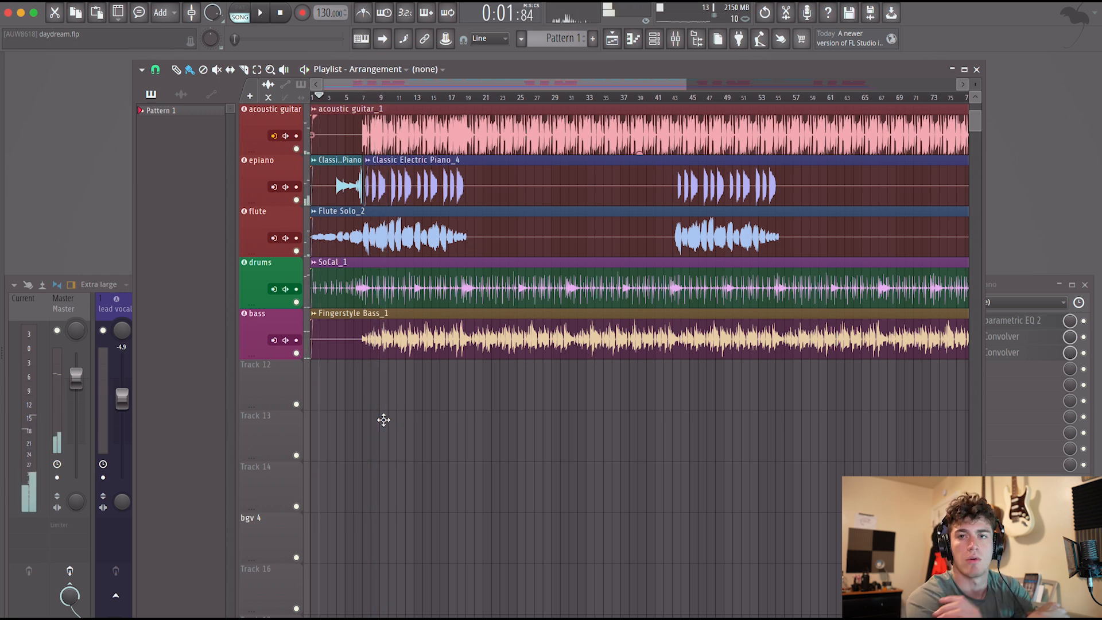
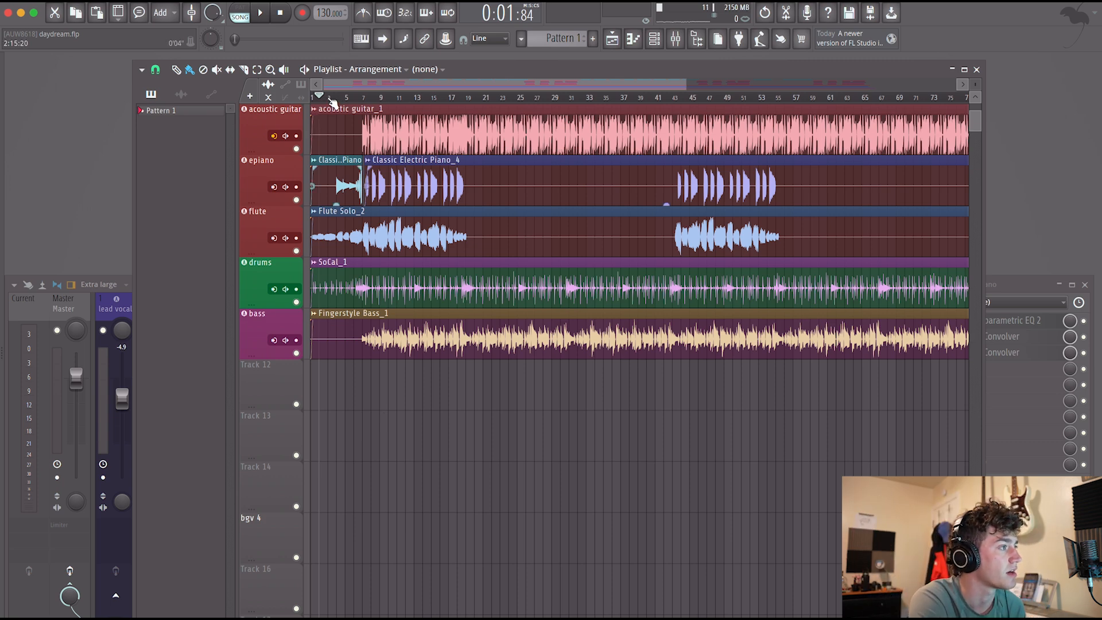
Play the song from the start and copy the acoustic guitar's Fruity Convolver to the background vocal 1 channel.
click(115, 306)
key(space)
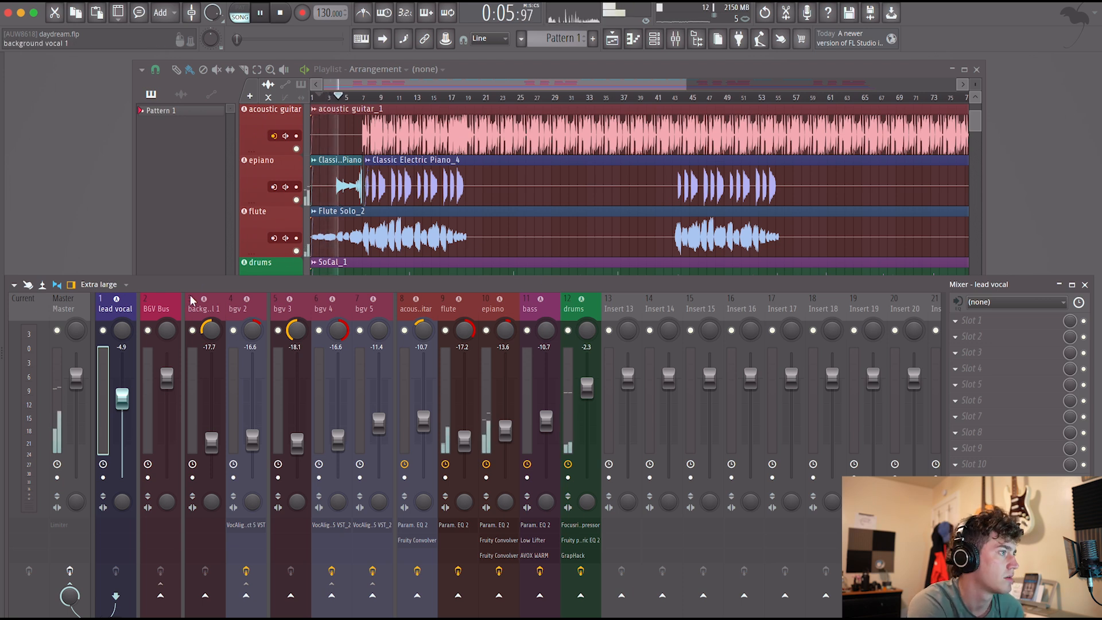
click(159, 310)
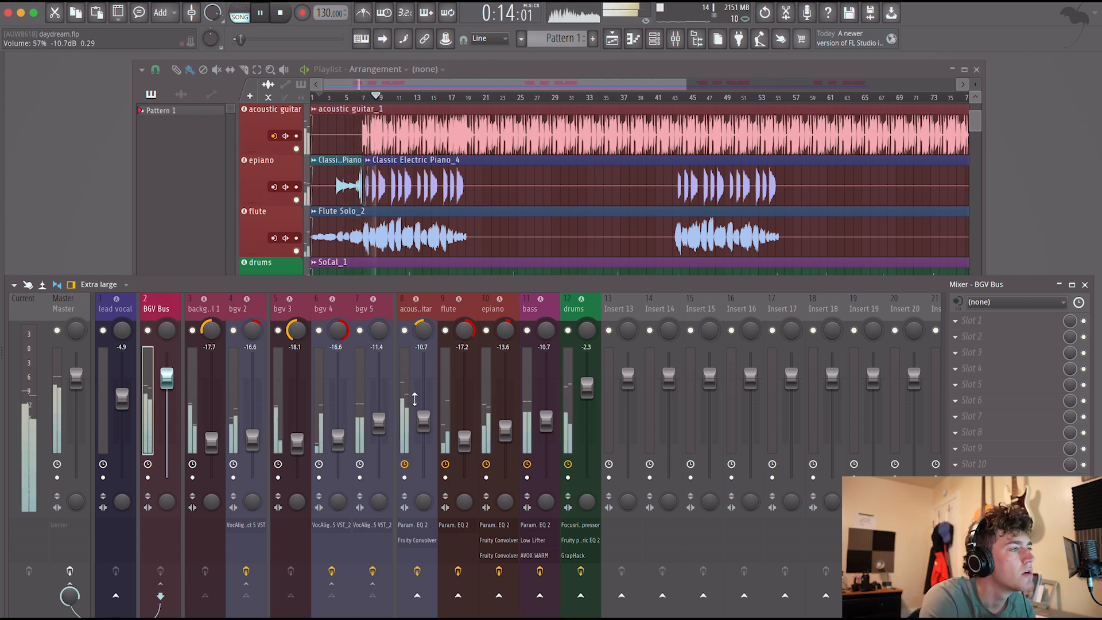
click(411, 379)
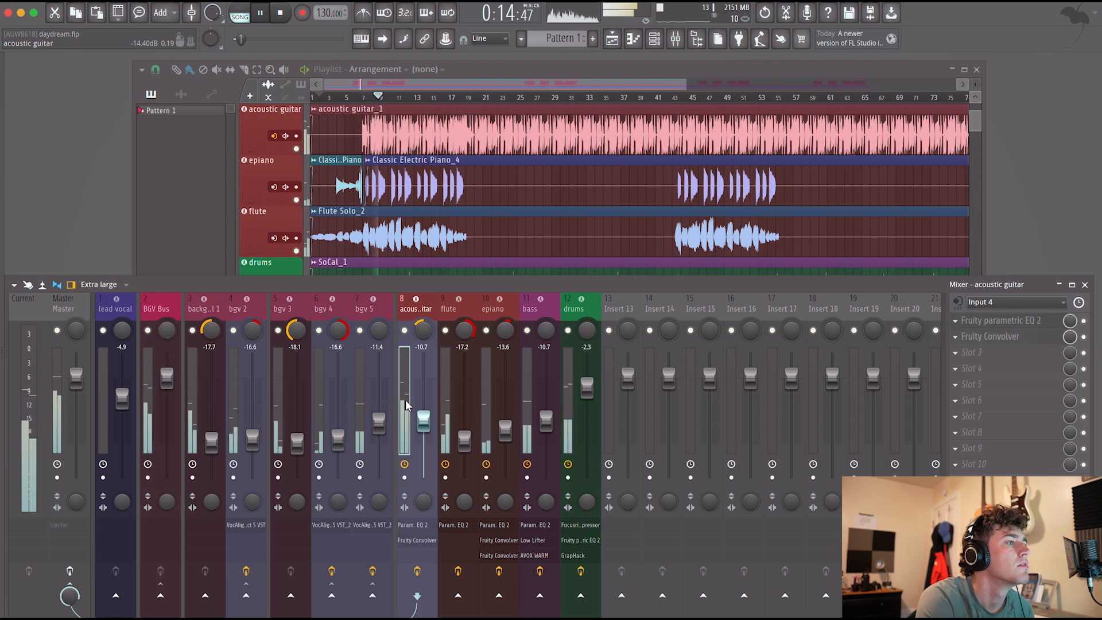
click(955, 320)
drag(976, 402, 195, 376)
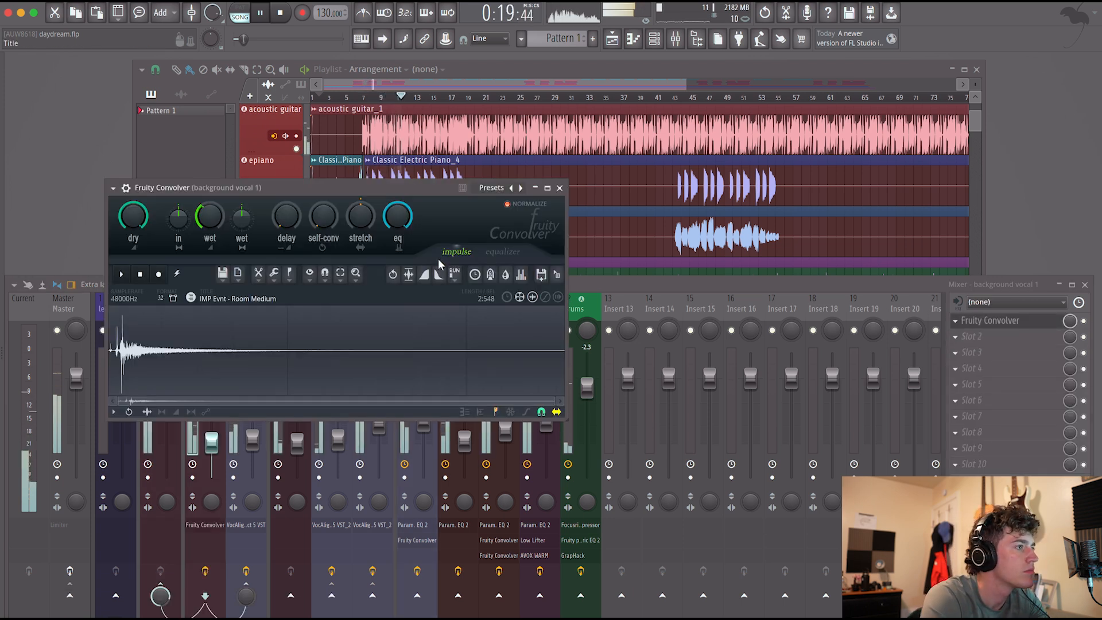
click(565, 187)
Check background vocal 1's Fruity Convolver, copy it to the bgv 2 channel and stop playback.
click(956, 320)
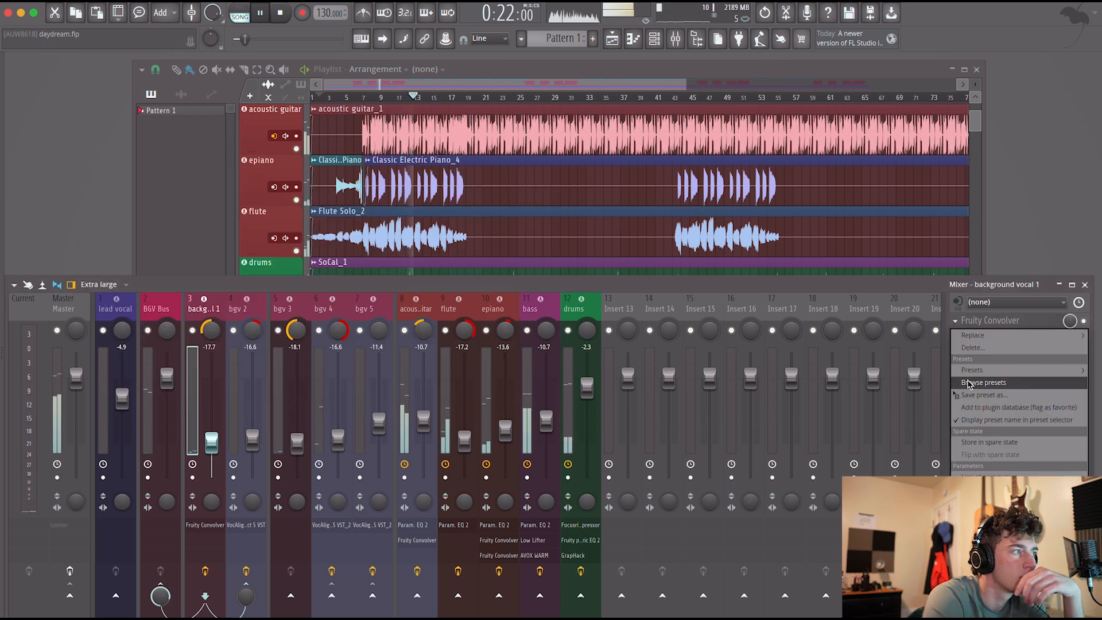
click(196, 424)
click(208, 525)
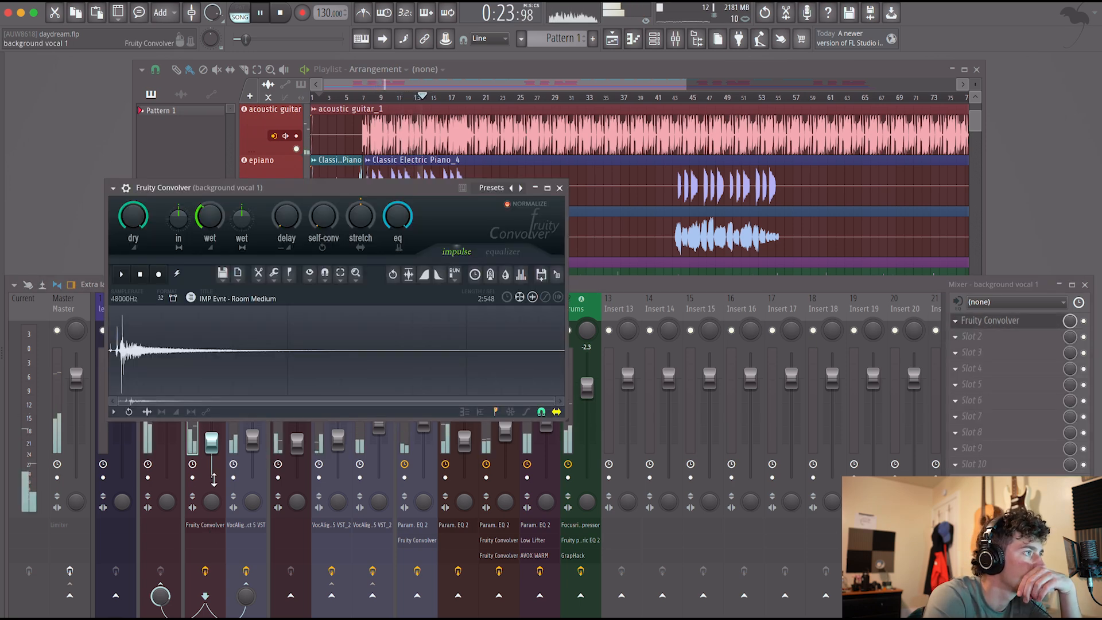
click(559, 188)
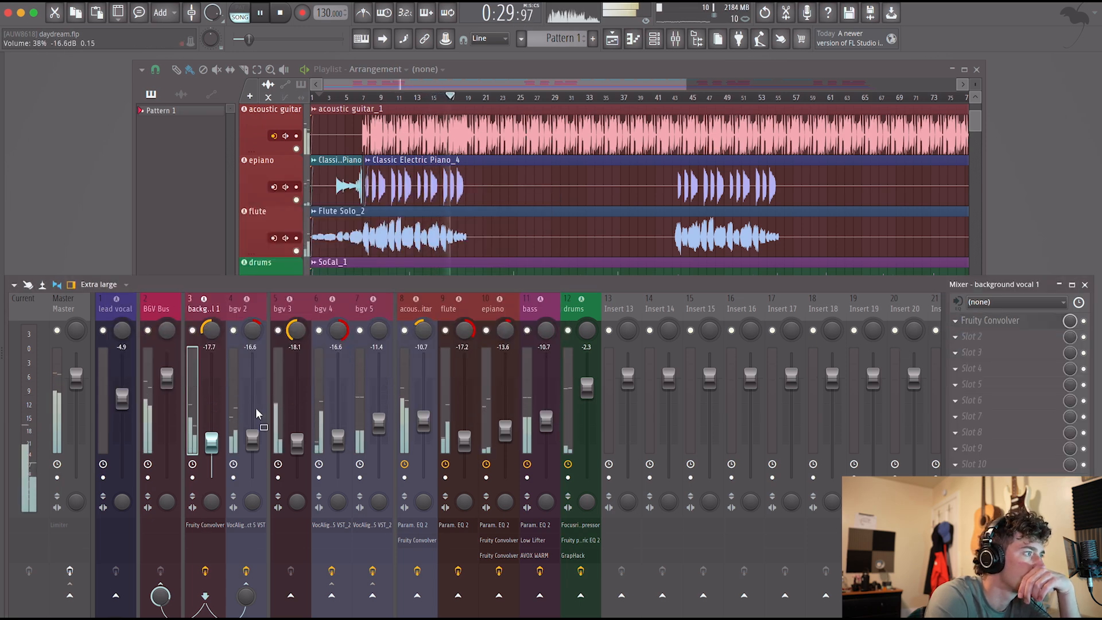
click(232, 400)
key(space)
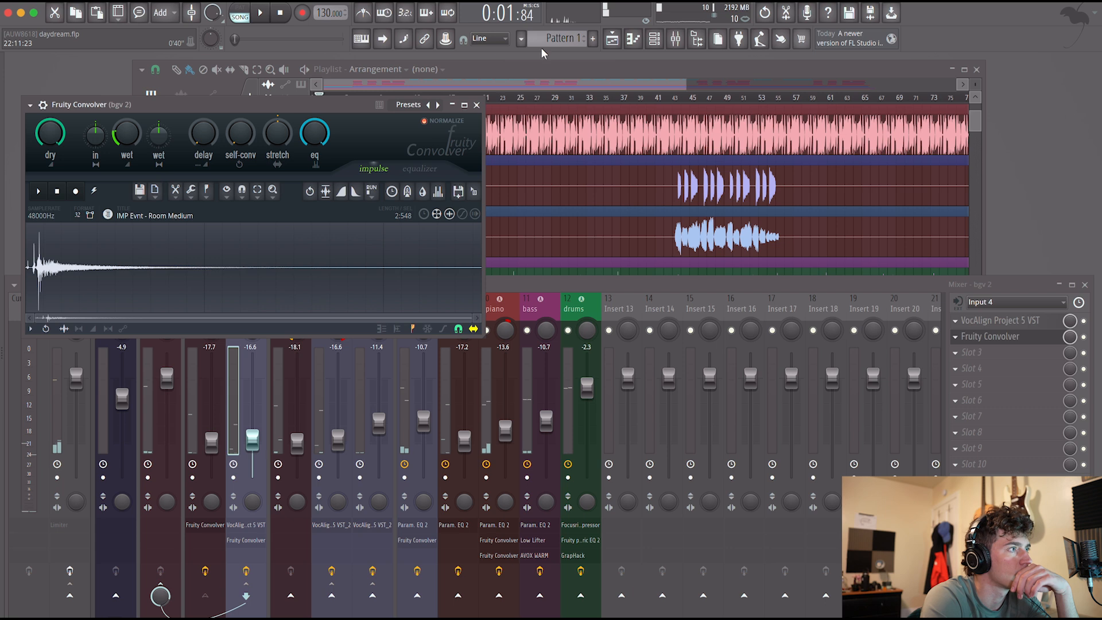
click(480, 107)
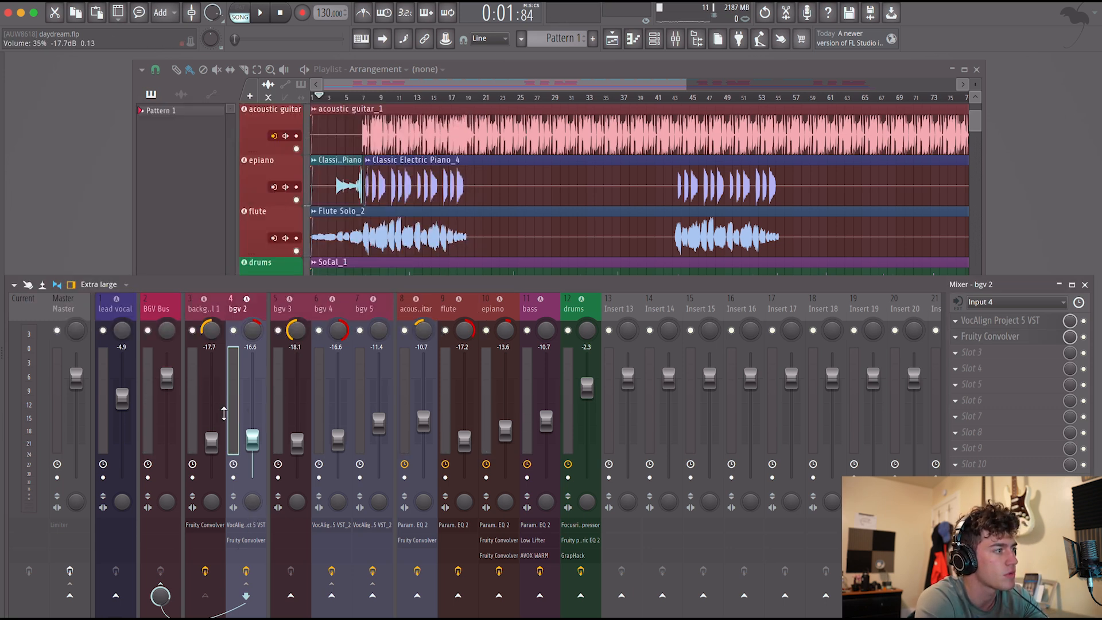
Copy bgv 2's Fruity Convolver to the bgv 3 channel and lower the copy's wet level during playback.
click(956, 337)
drag(975, 400, 277, 377)
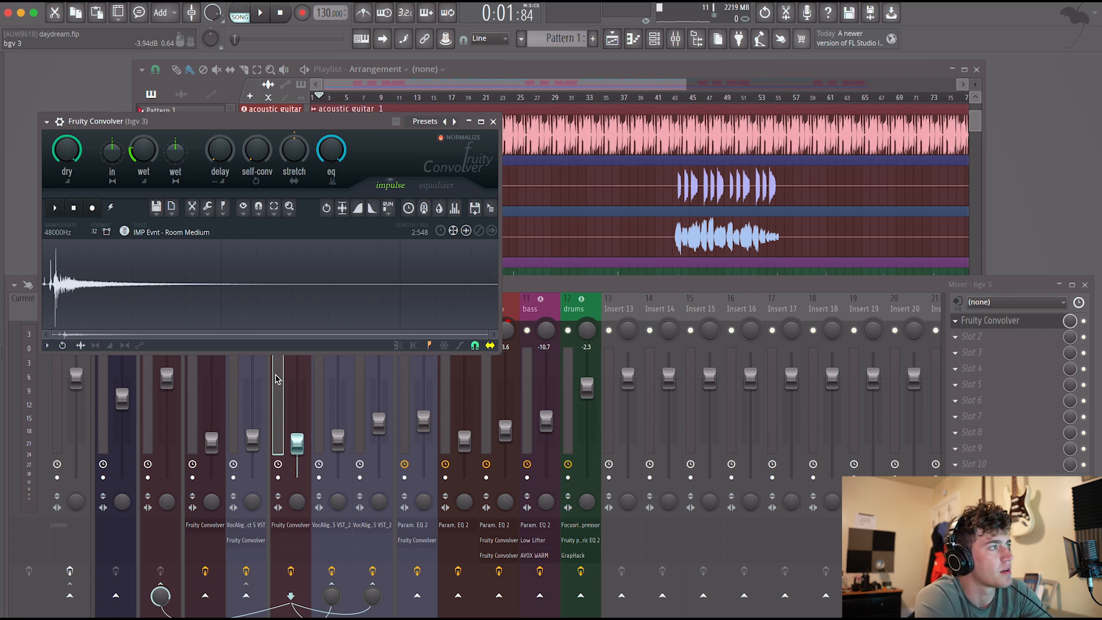
key(space)
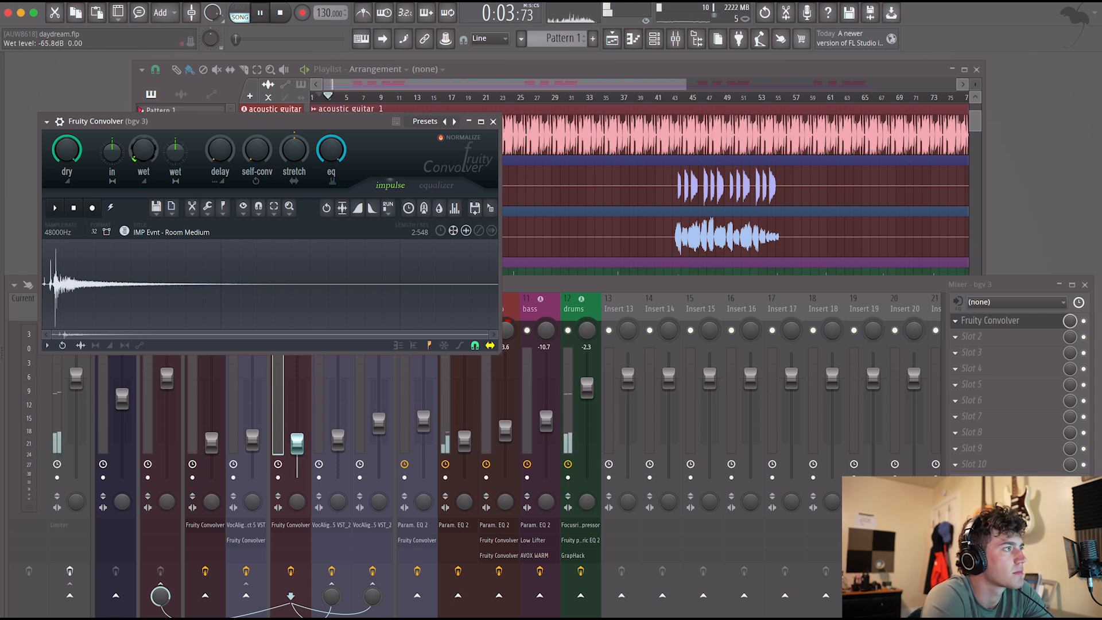
click(955, 321)
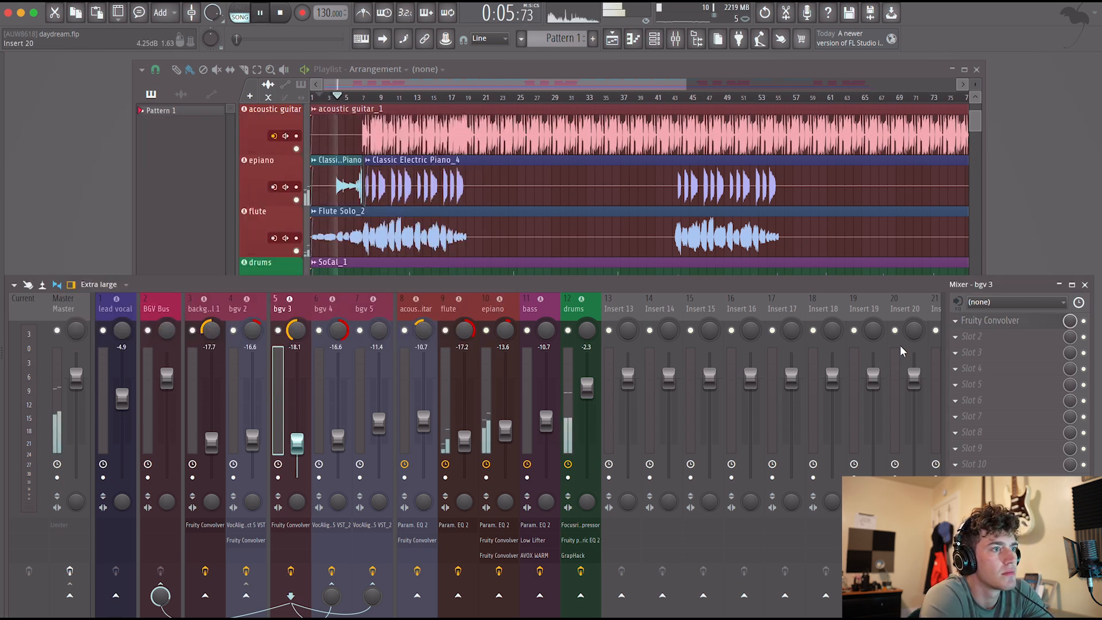
Copy bgv 3's Fruity Convolver to the bgv 4 channel and close the plugin window.
click(955, 321)
drag(969, 396, 319, 402)
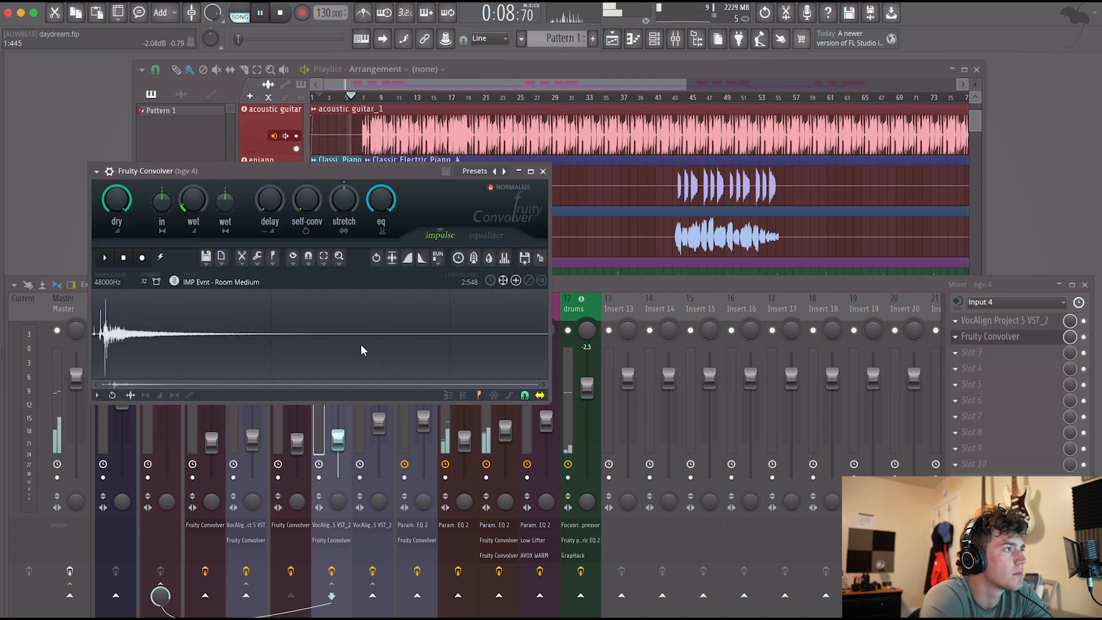
click(538, 172)
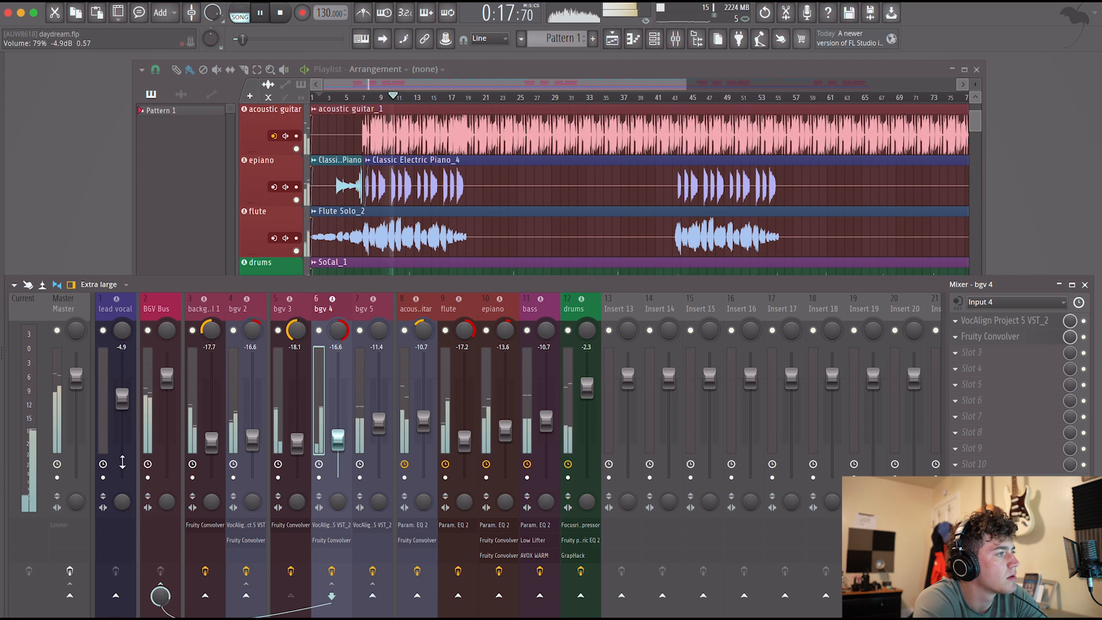
Move the acoustic guitar's EQ and Convolver down one slot each and insert a Focusrite Red 3 Compressor in its first slot.
click(100, 438)
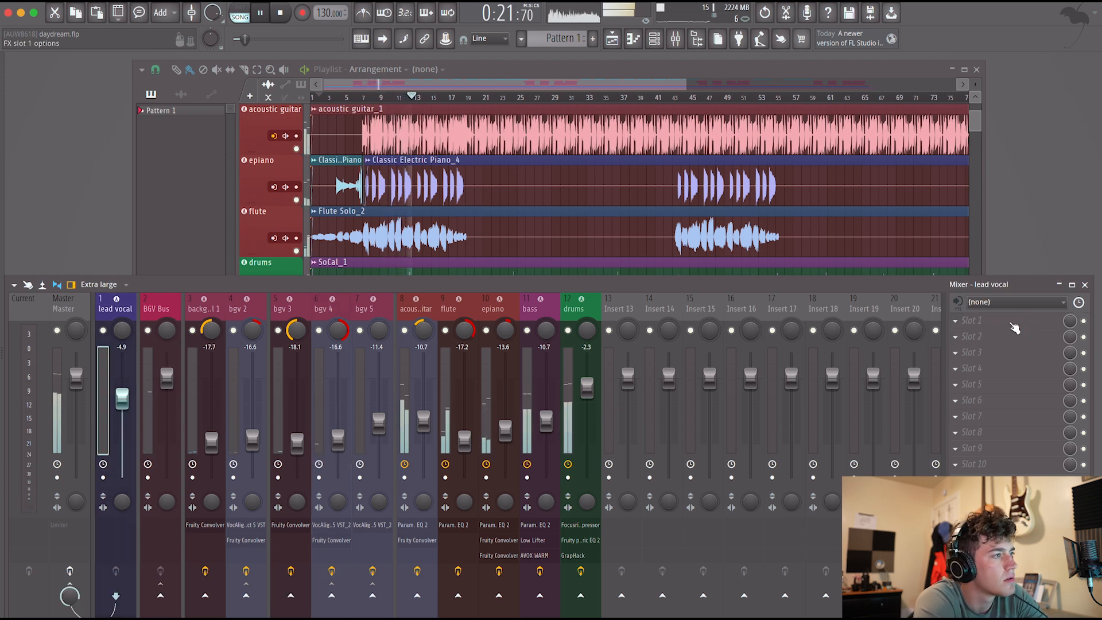
click(405, 397)
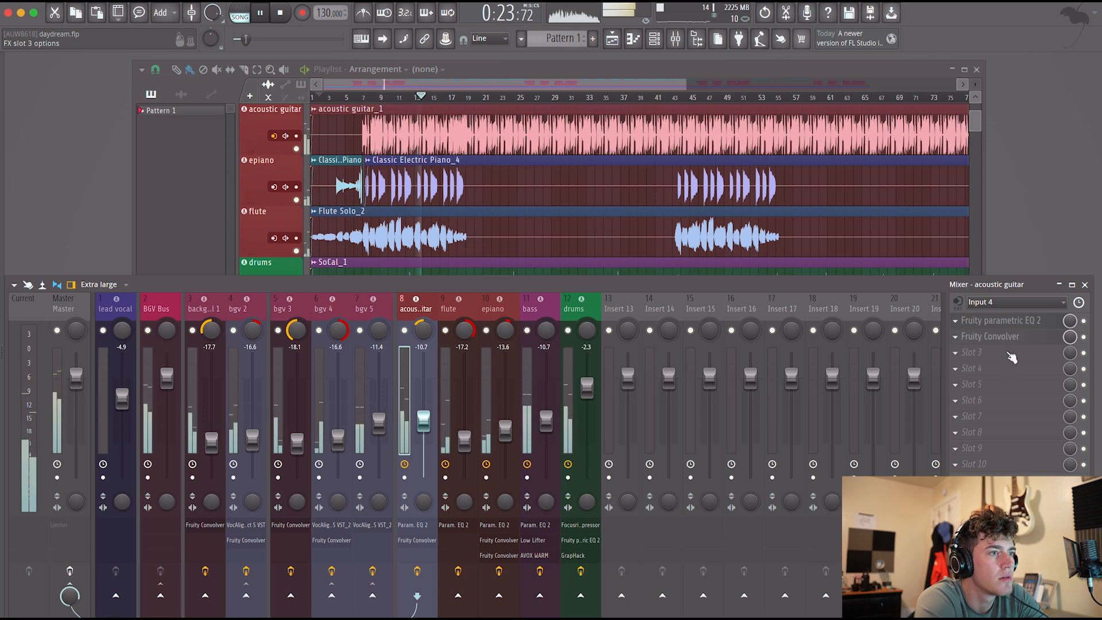
scroll(1009, 338, down, 1)
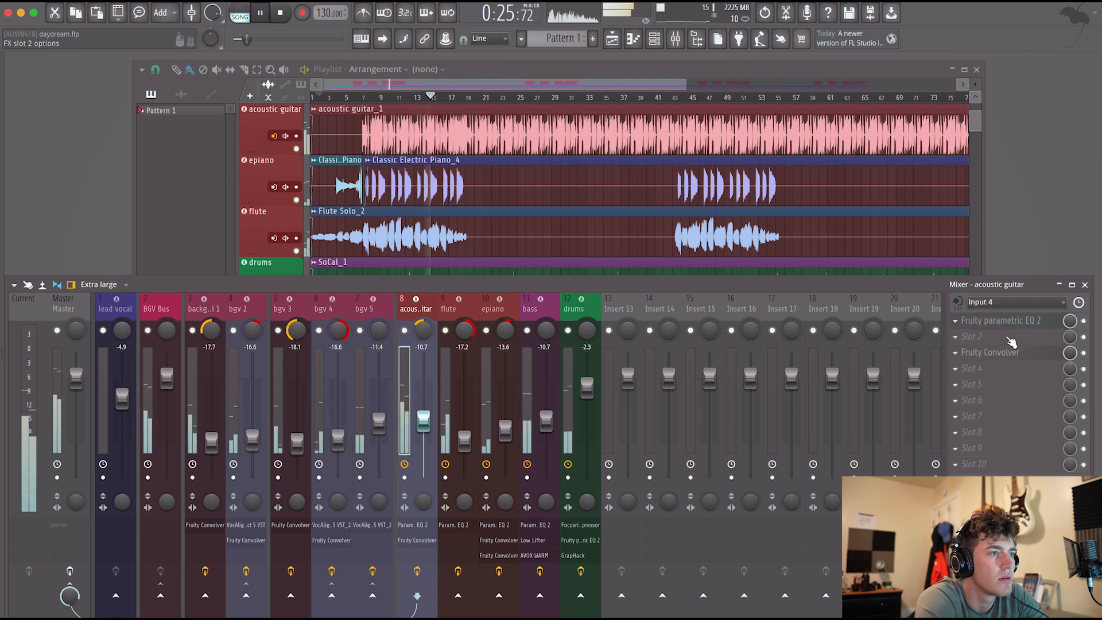
scroll(1009, 323, down, 1)
click(1007, 322)
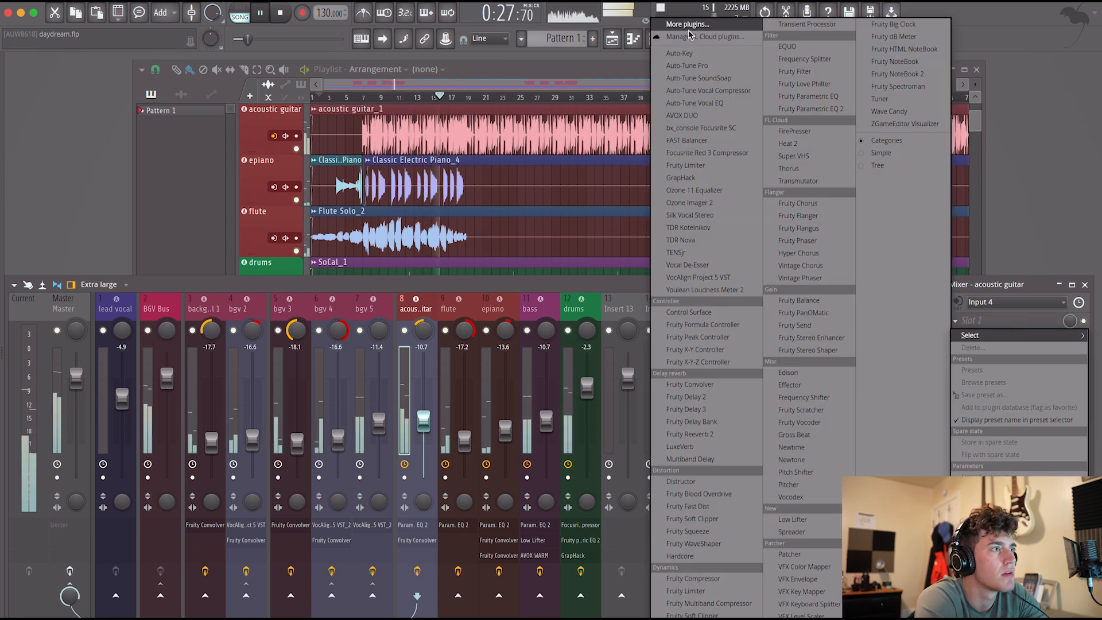
click(718, 152)
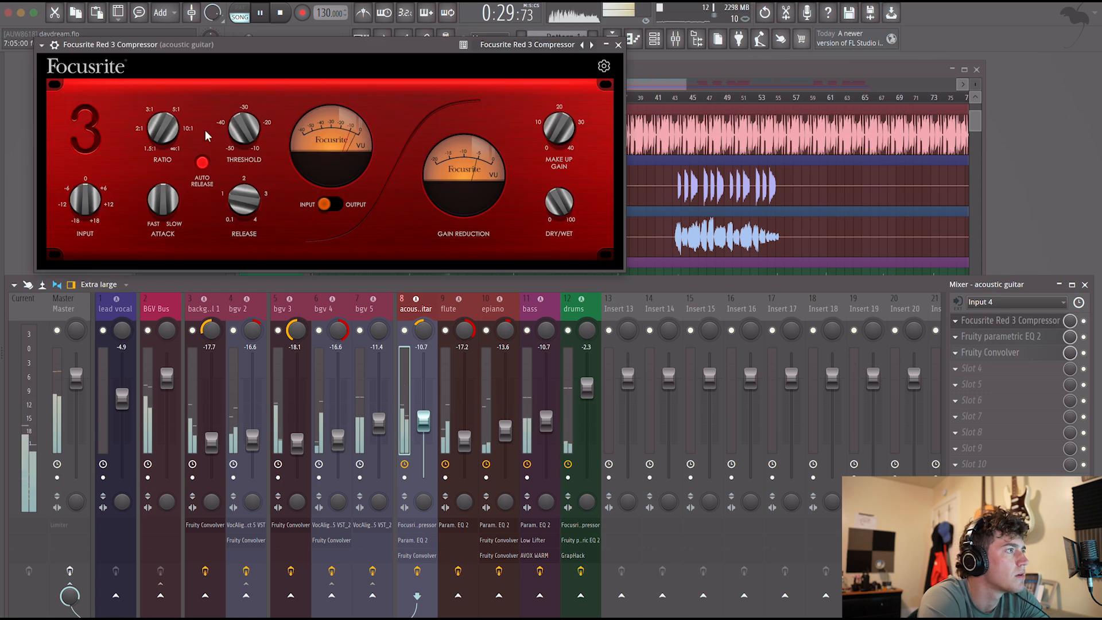
Adjust the acoustic guitar compressor's threshold and make-up gain with Auto Release off, and set the channel fader to -11.0 dB.
drag(248, 137, 248, 133)
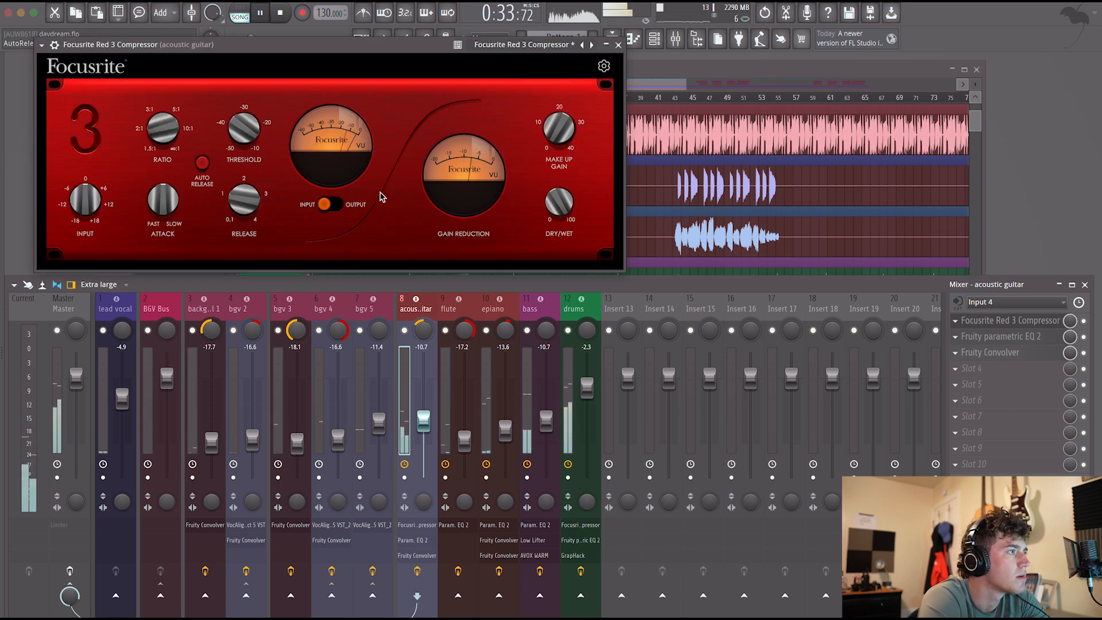
drag(554, 123, 536, 88)
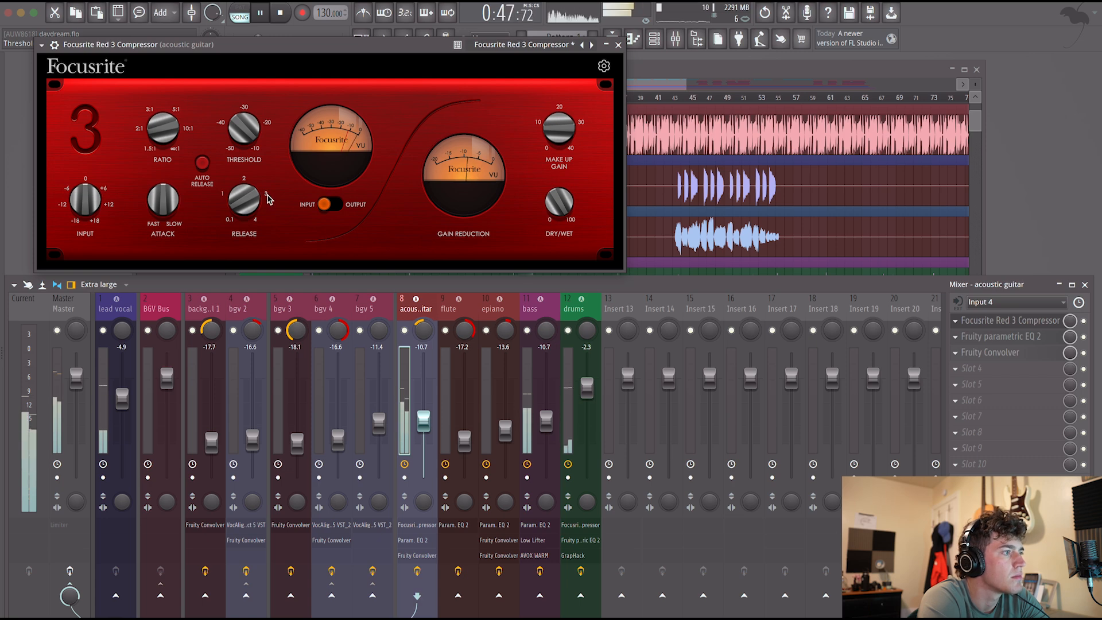
click(618, 45)
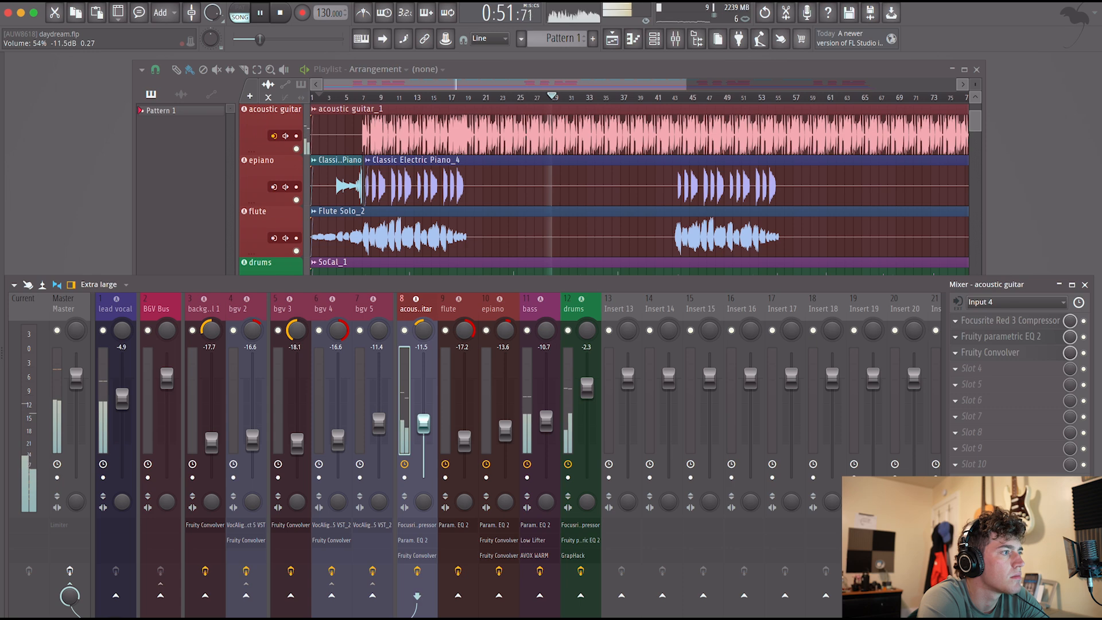
Restart playback near bar 8 and lower the flute fader to -17.8 dB.
click(374, 97)
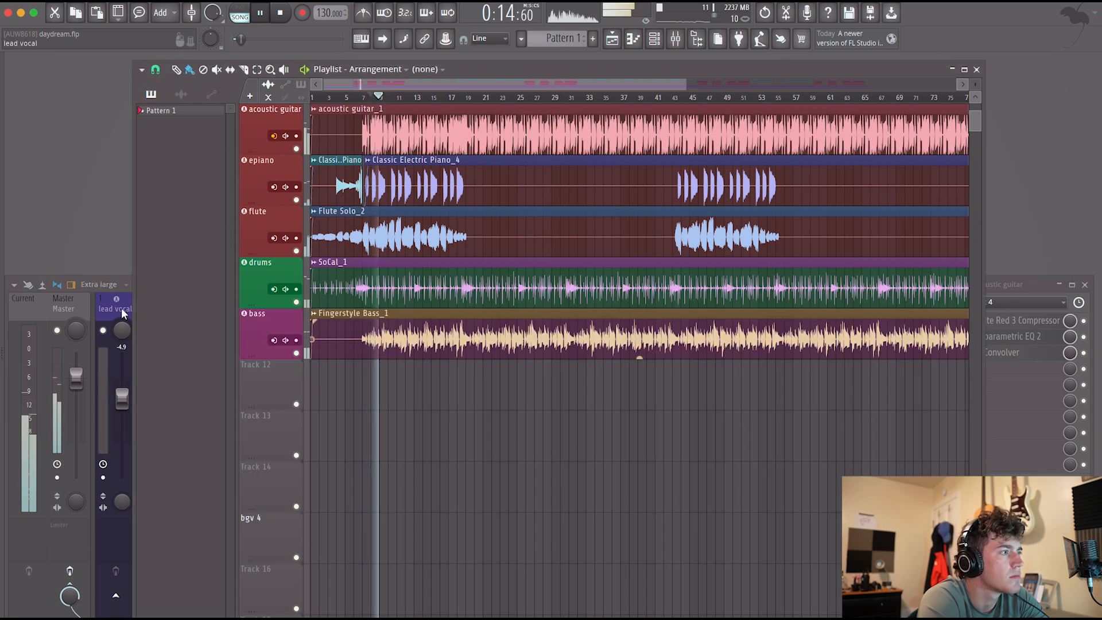
key(F9)
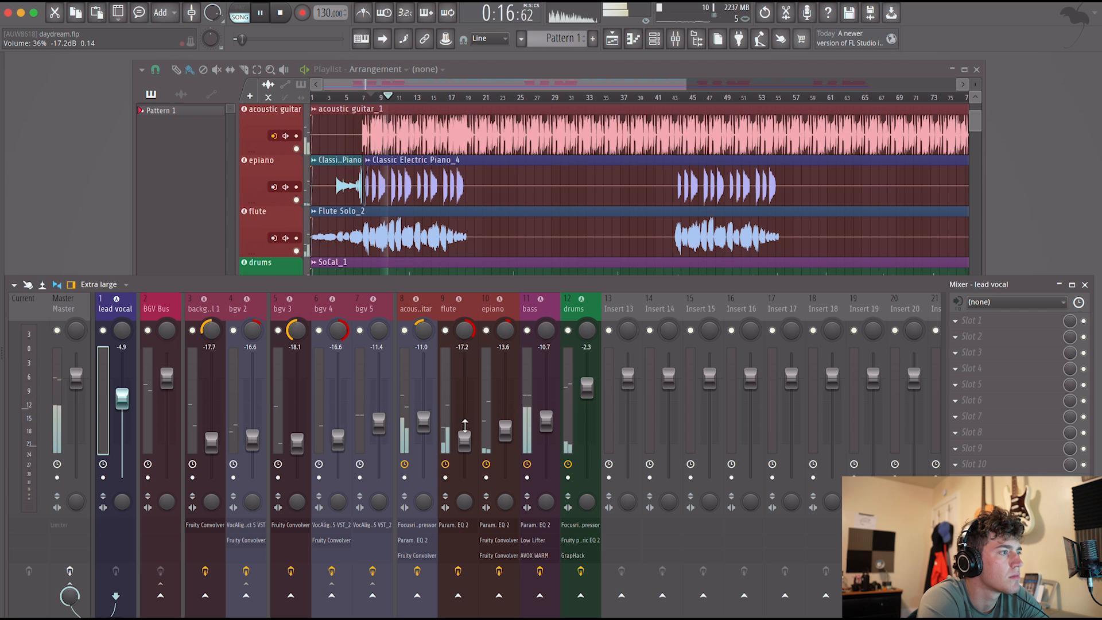
drag(463, 434, 464, 440)
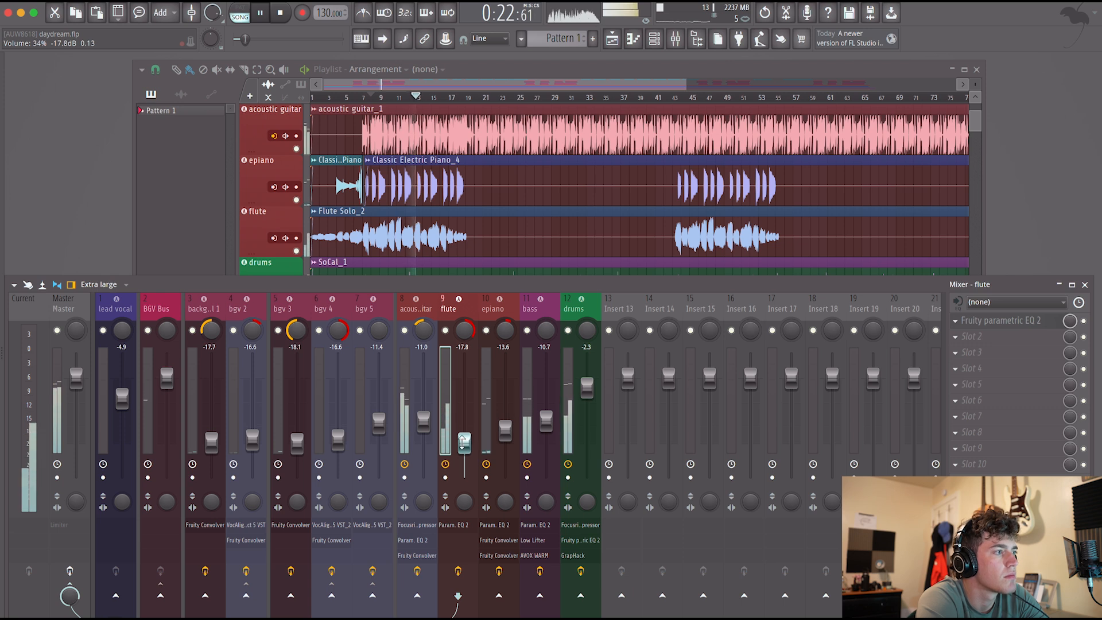
Delete the epiano's duplicate Fruity Convolver from its third slot and set the epiano fader to -14.5 dB.
drag(506, 431, 505, 424)
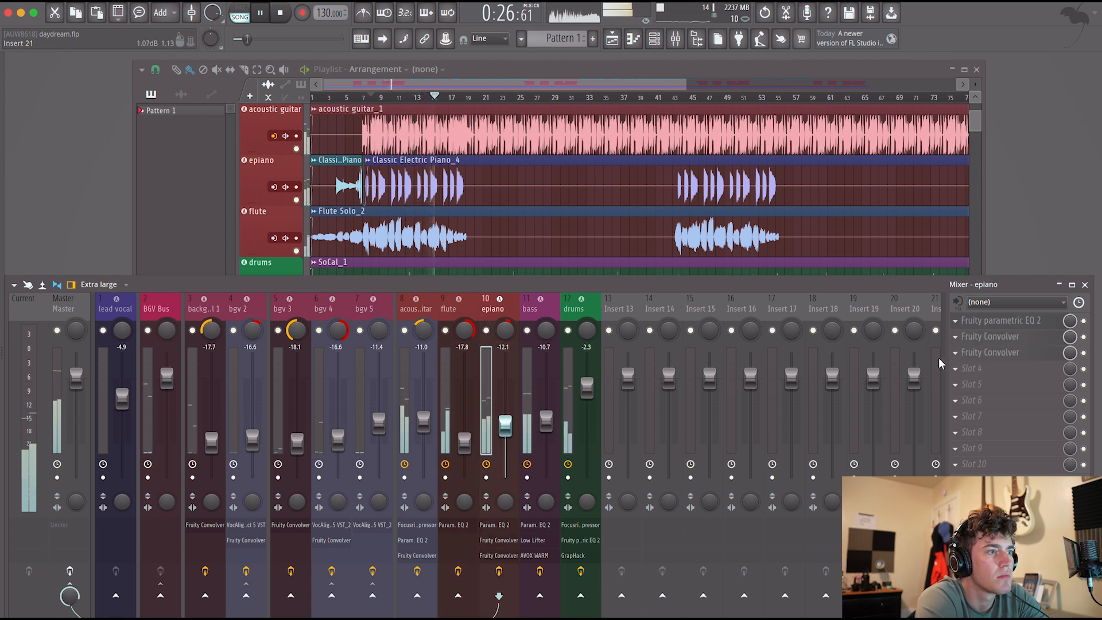
click(955, 353)
click(974, 354)
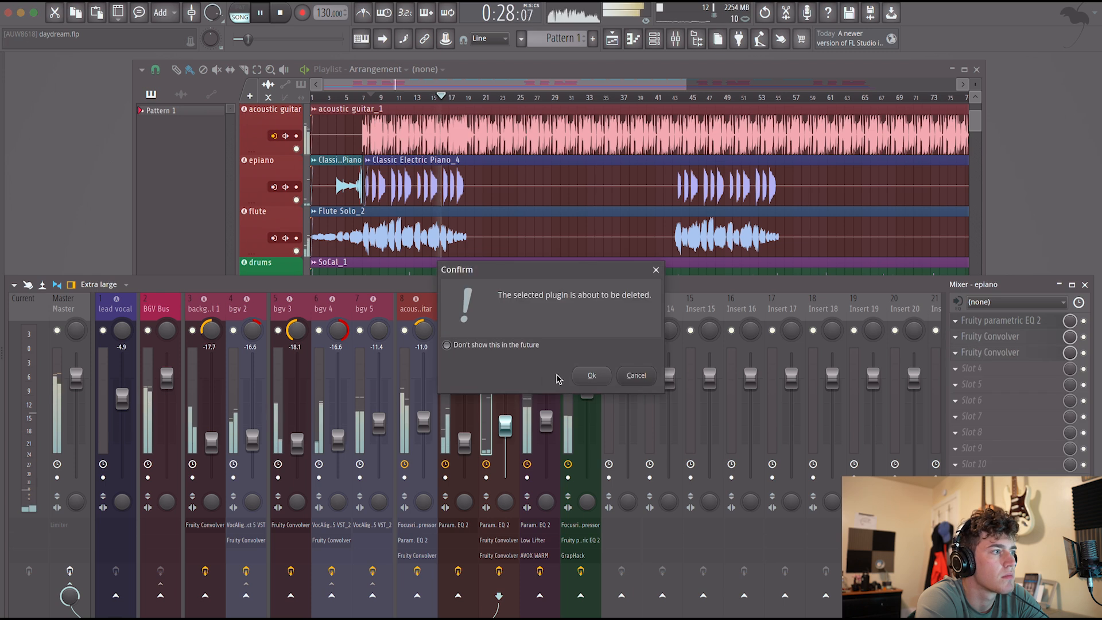
click(591, 376)
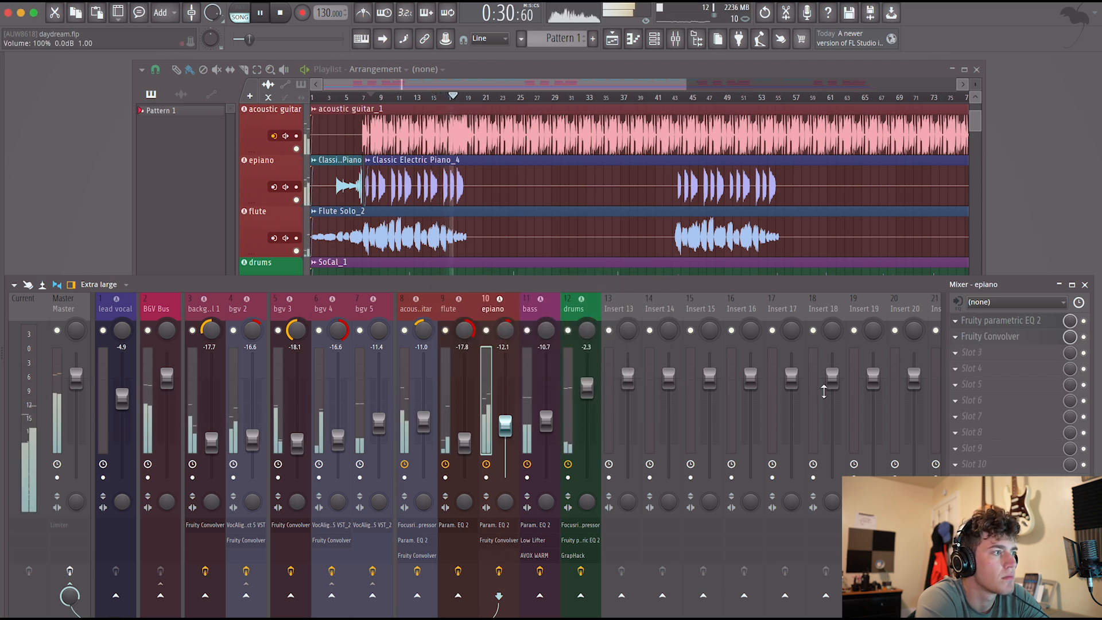
drag(505, 425, 506, 429)
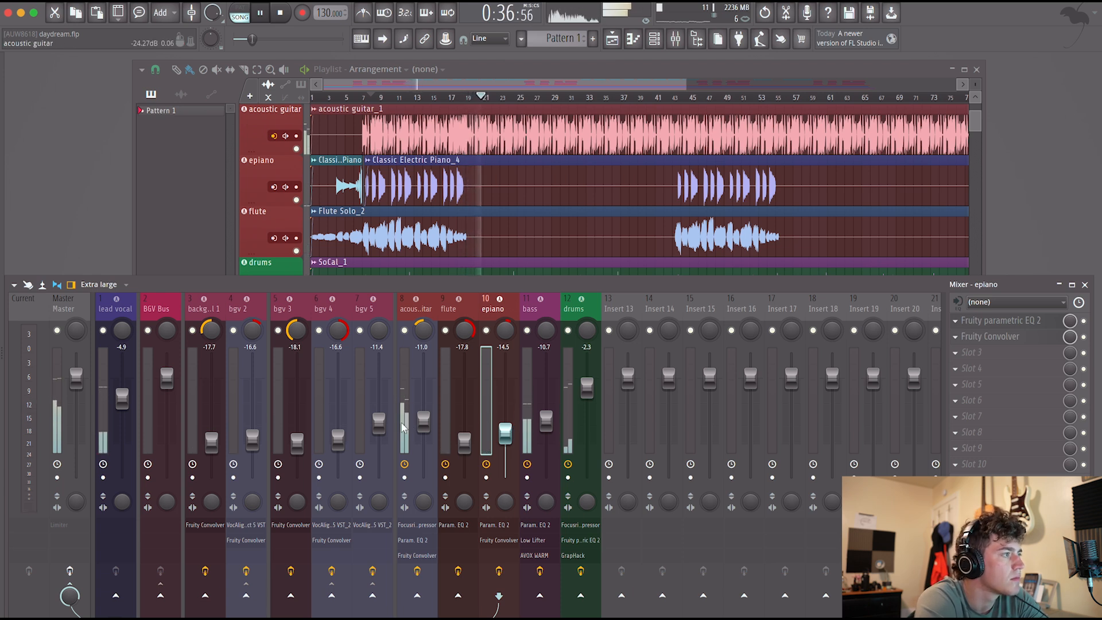
Try the Auto-Tune Vocal Compressor in the lead vocal's first slot and delete it.
click(103, 406)
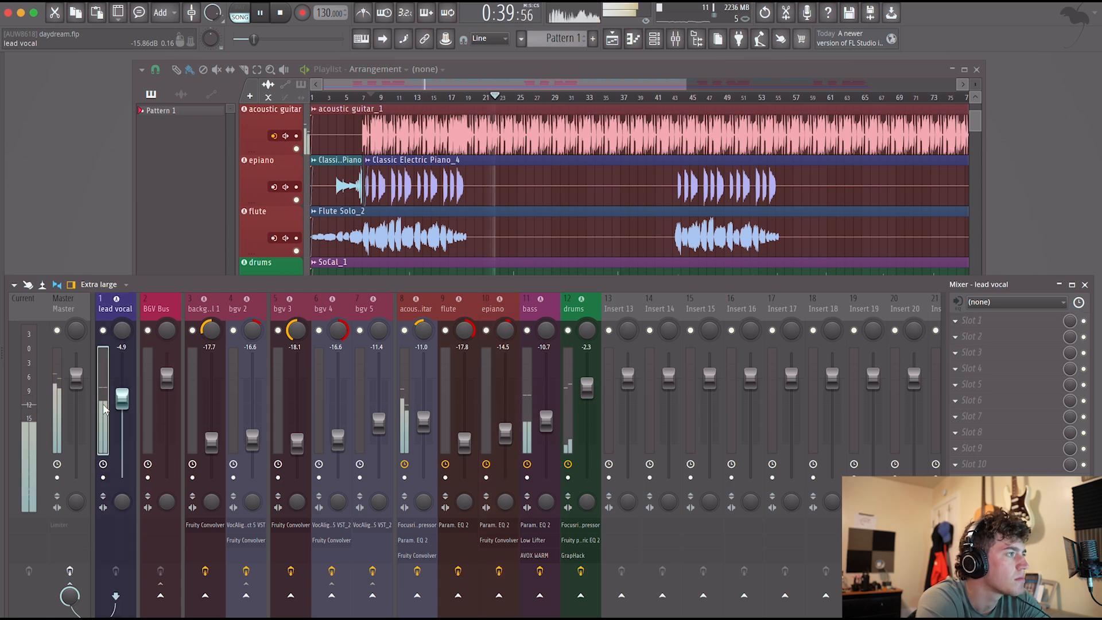
click(997, 326)
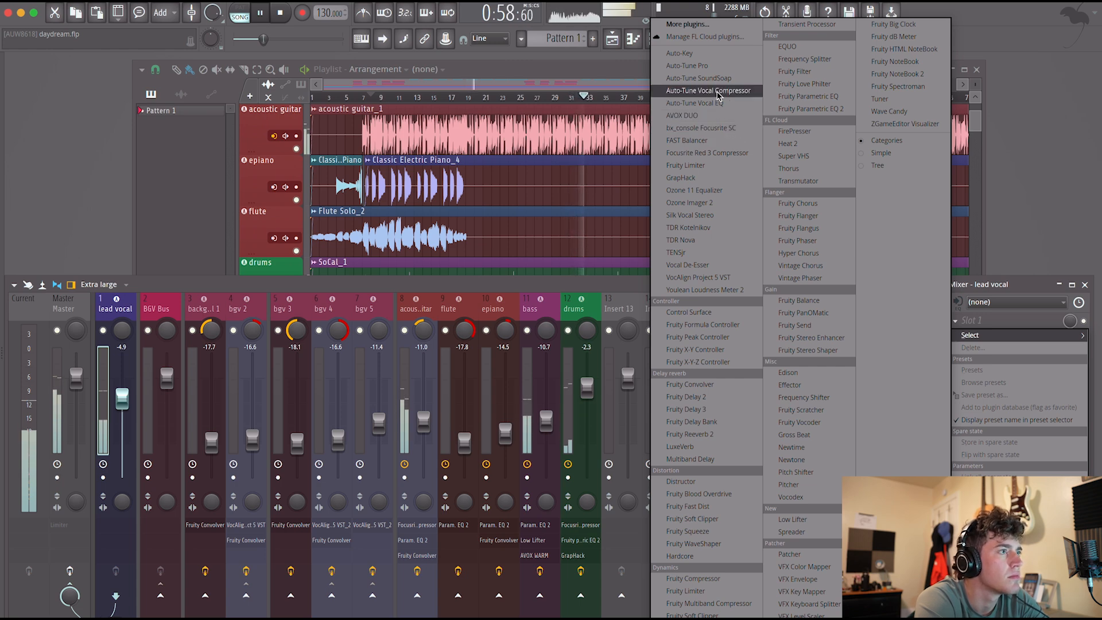
click(718, 91)
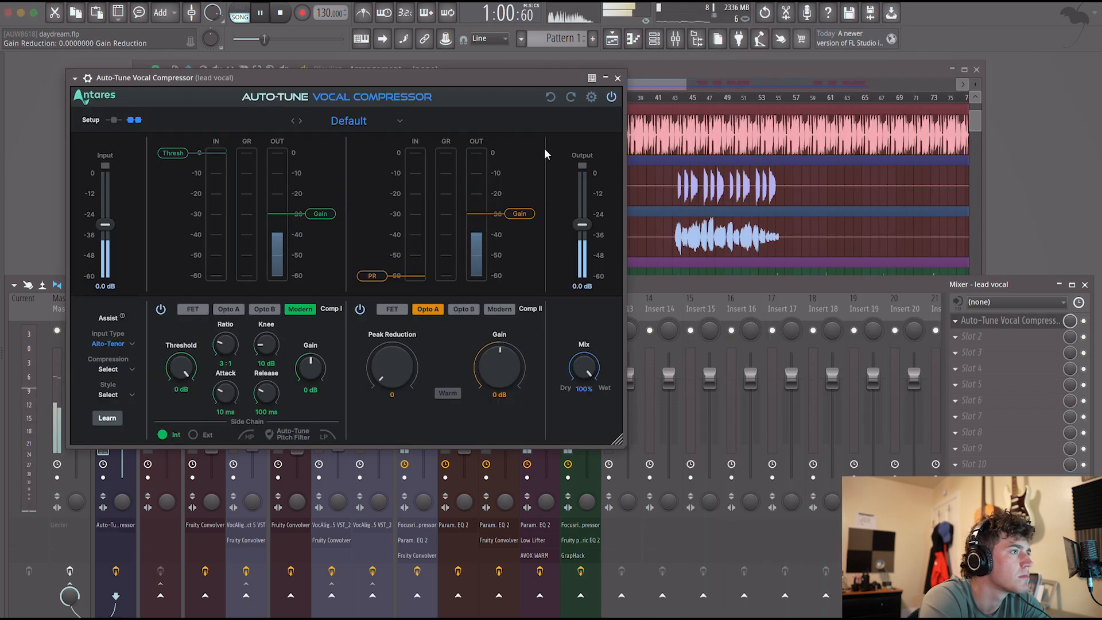
click(617, 78)
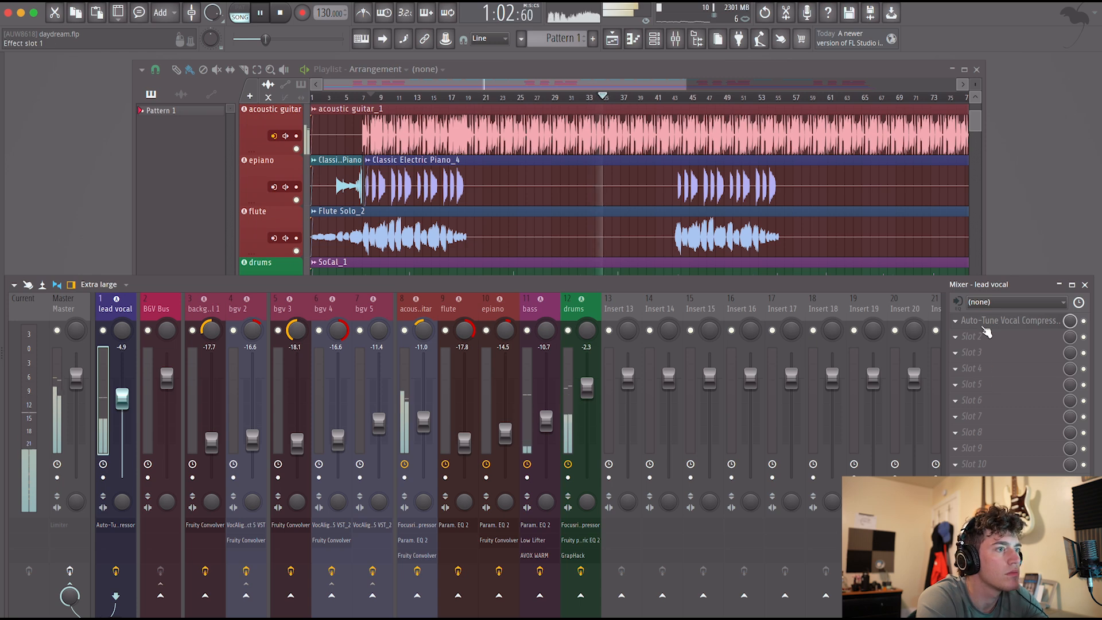
click(957, 322)
click(967, 348)
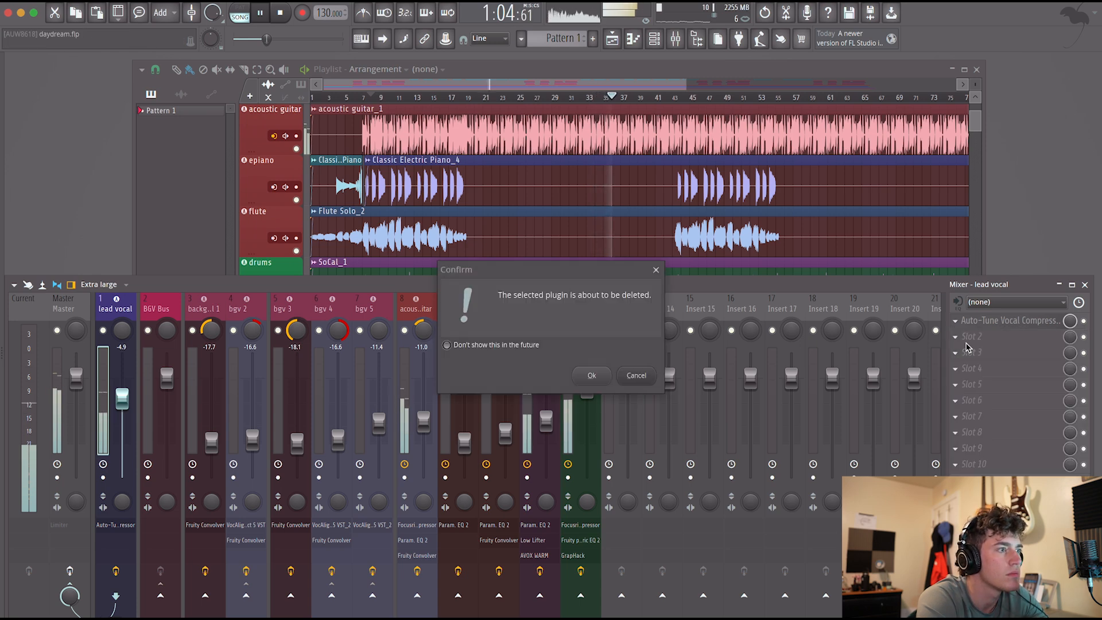
click(591, 375)
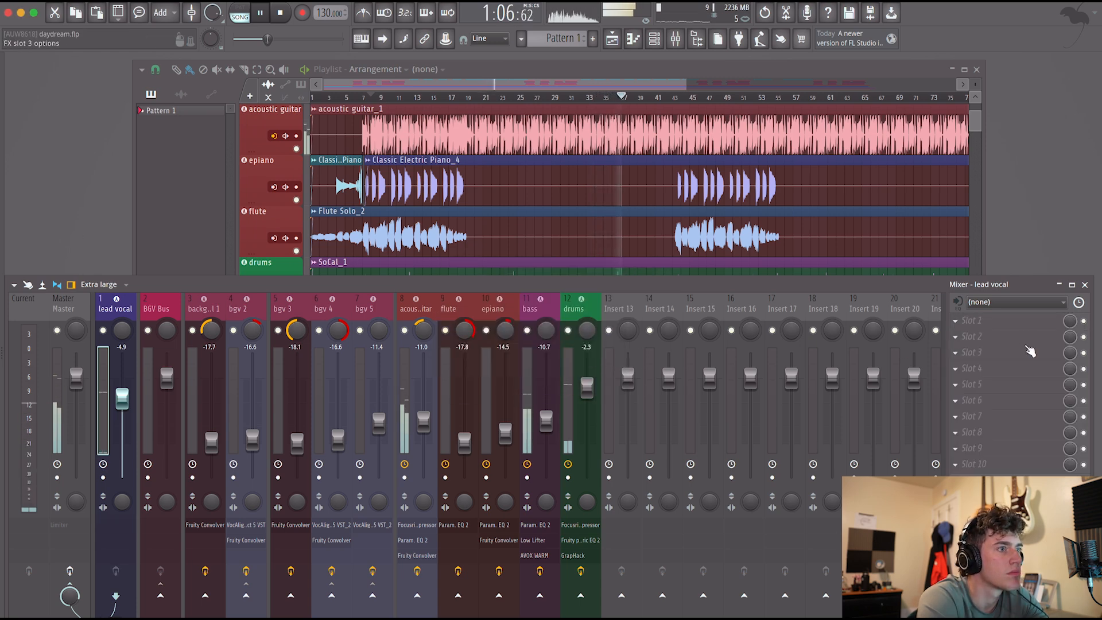
click(987, 320)
click(716, 161)
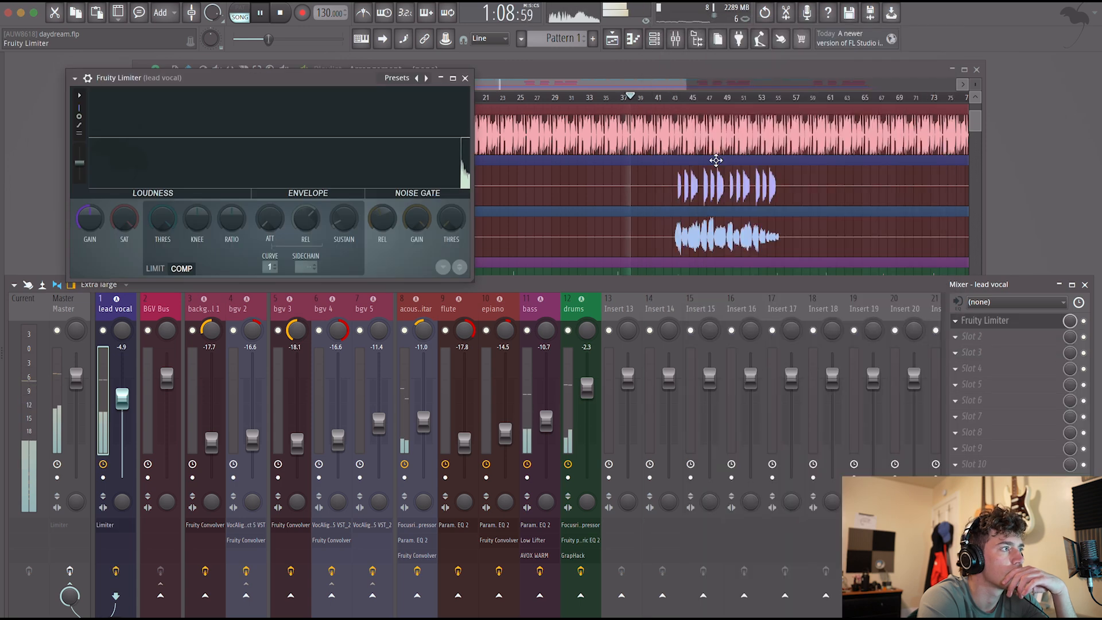
key(ctrl+z)
key(space)
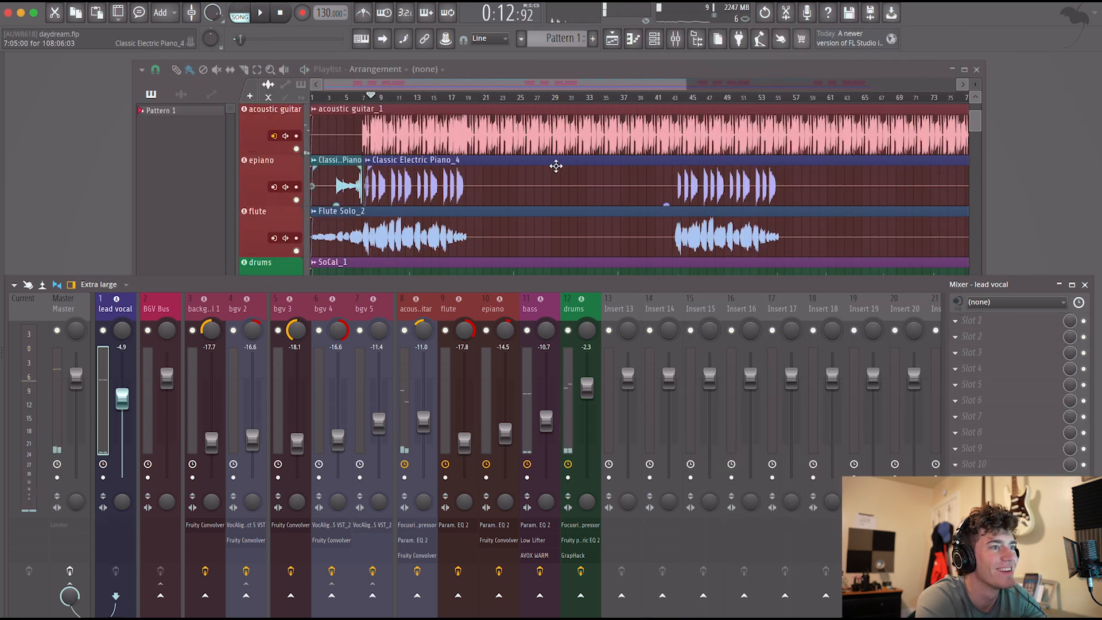
Load the Focusrite Red 3 Compressor in the lead vocal's first slot and set its threshold to about -11.5 dB during playback.
click(965, 320)
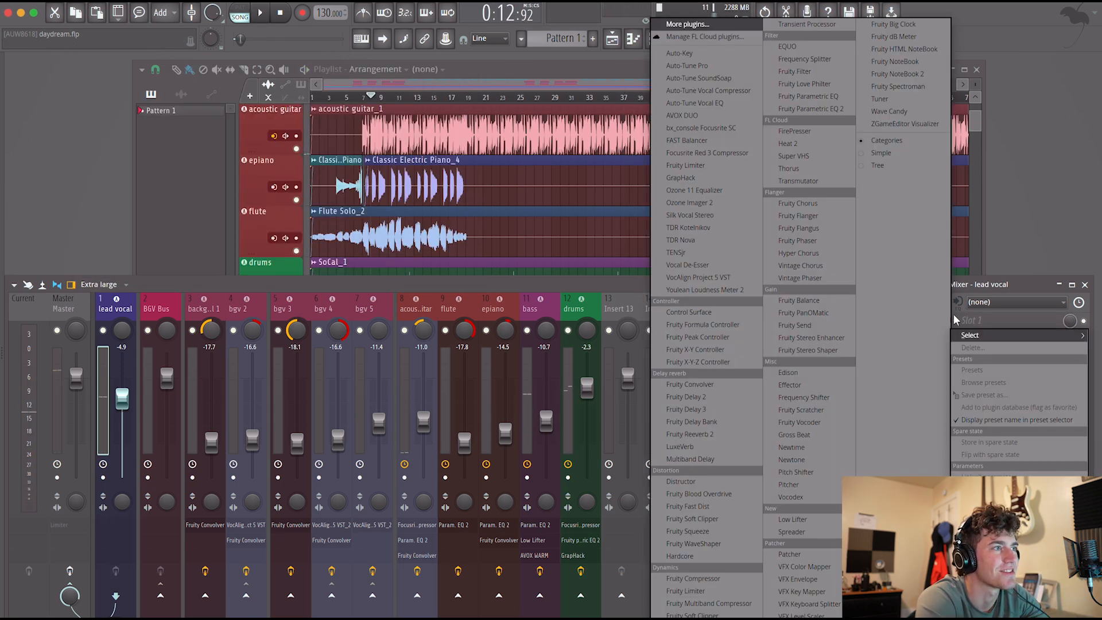
click(718, 153)
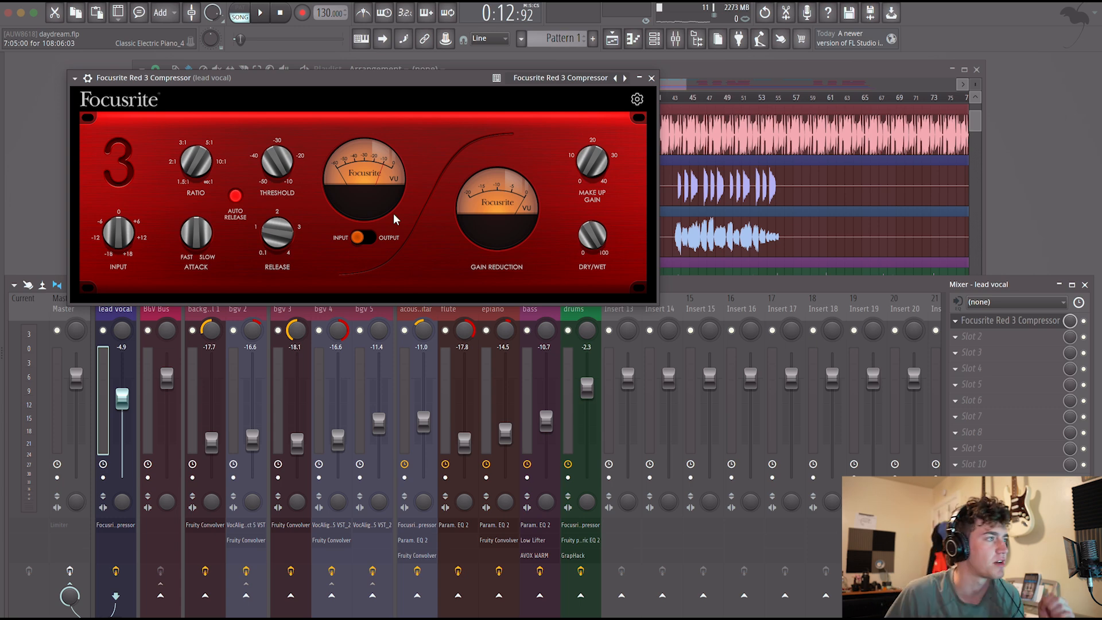
key(space)
drag(411, 86, 520, 257)
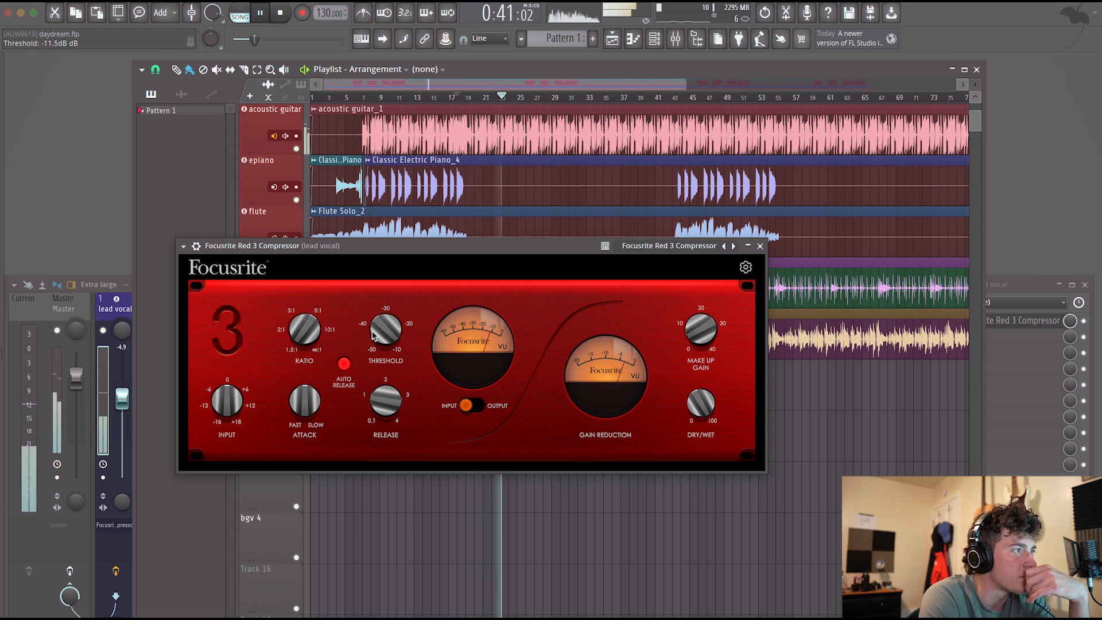
Turn off Auto Release, set the lead vocal compressor to 0.20 s attack and 1.5:1 ratio, and adjust its release and make-up gain.
drag(306, 406, 320, 451)
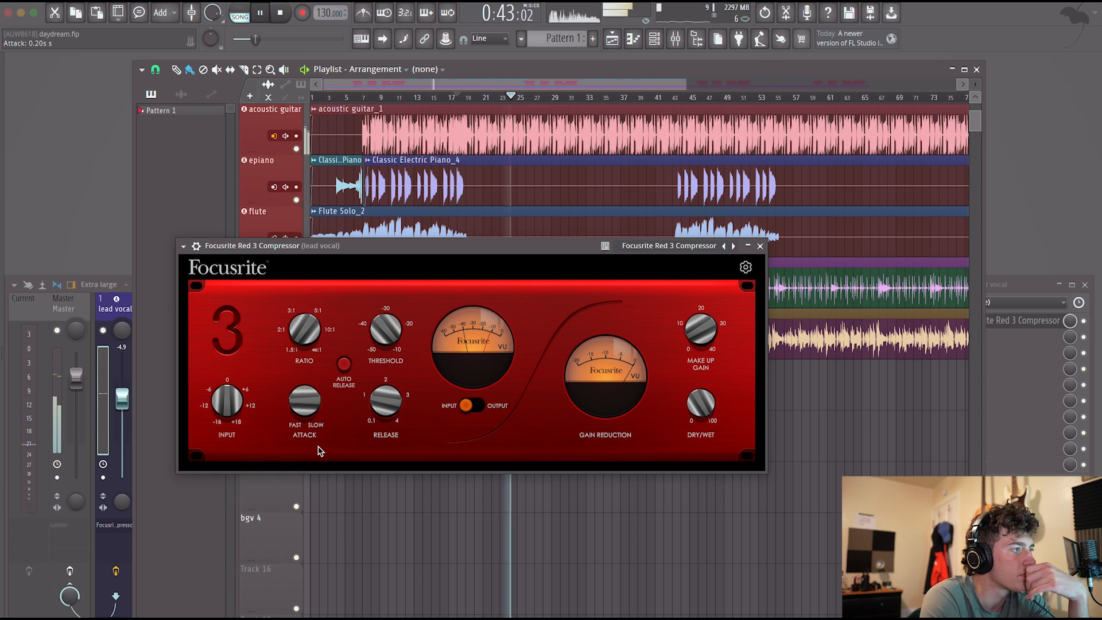
drag(383, 414, 386, 444)
drag(303, 341, 303, 351)
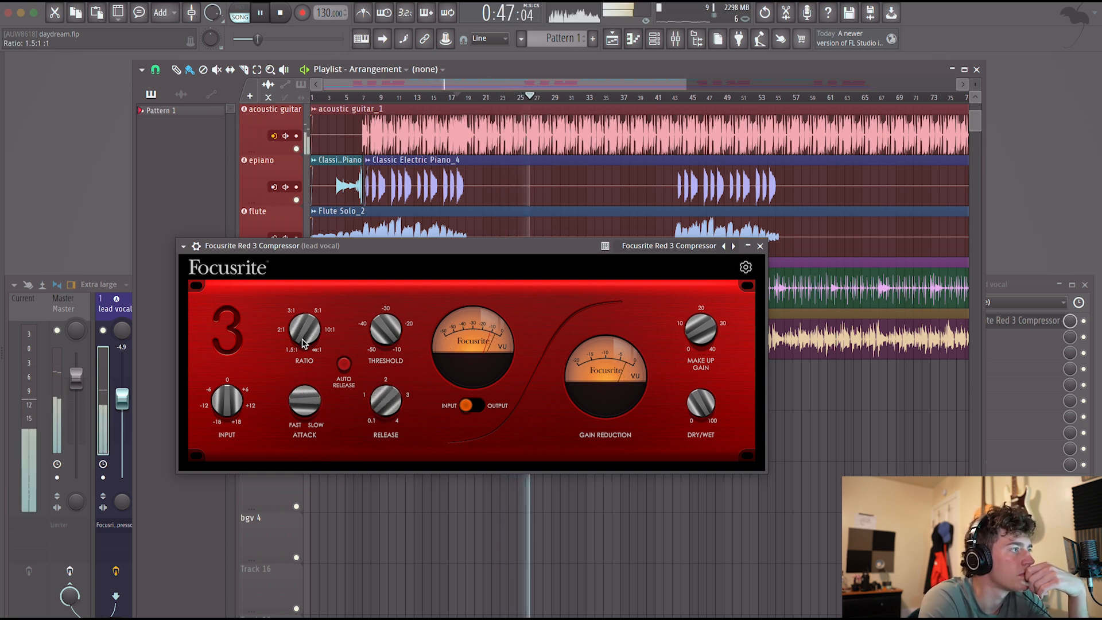
drag(697, 327, 697, 337)
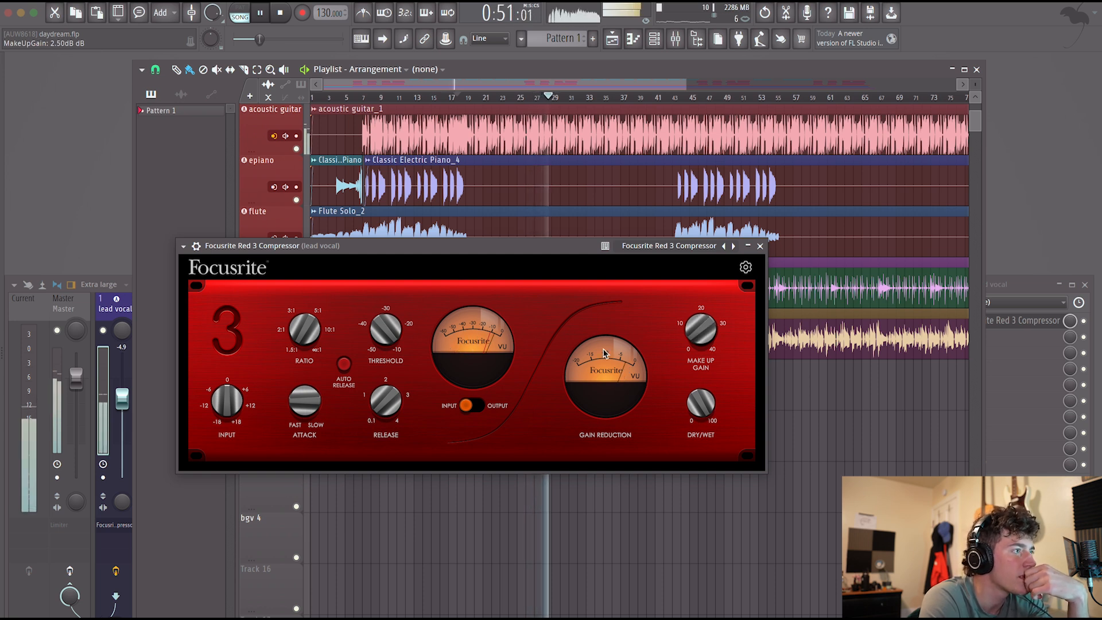
drag(691, 339, 683, 334)
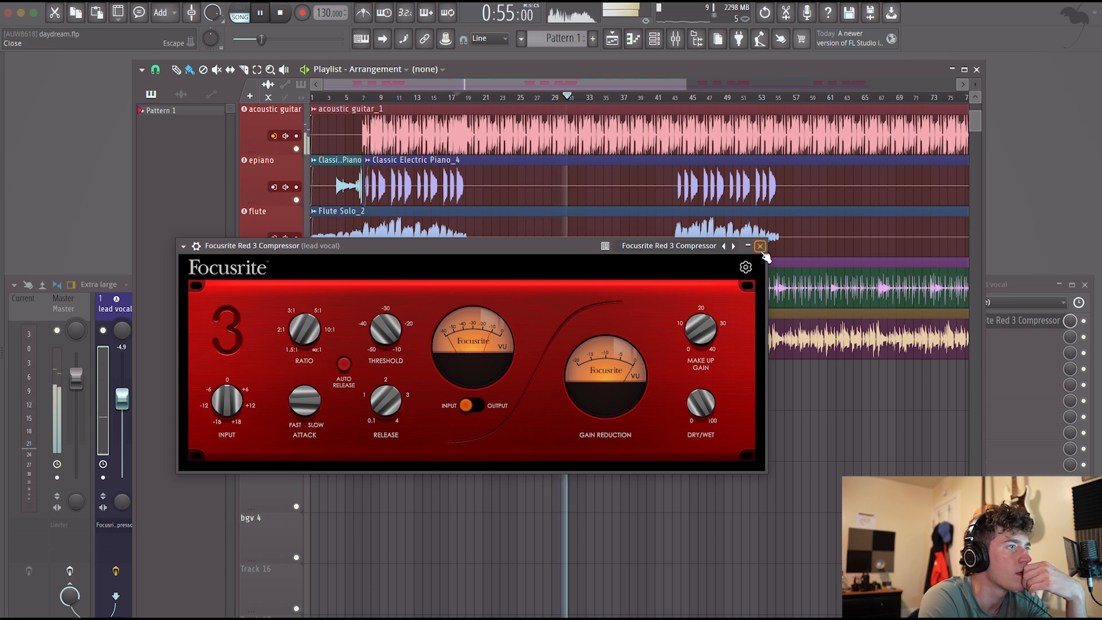
click(760, 245)
Raise the lead vocal fader to -3.4 dB.
click(117, 314)
drag(121, 398, 122, 396)
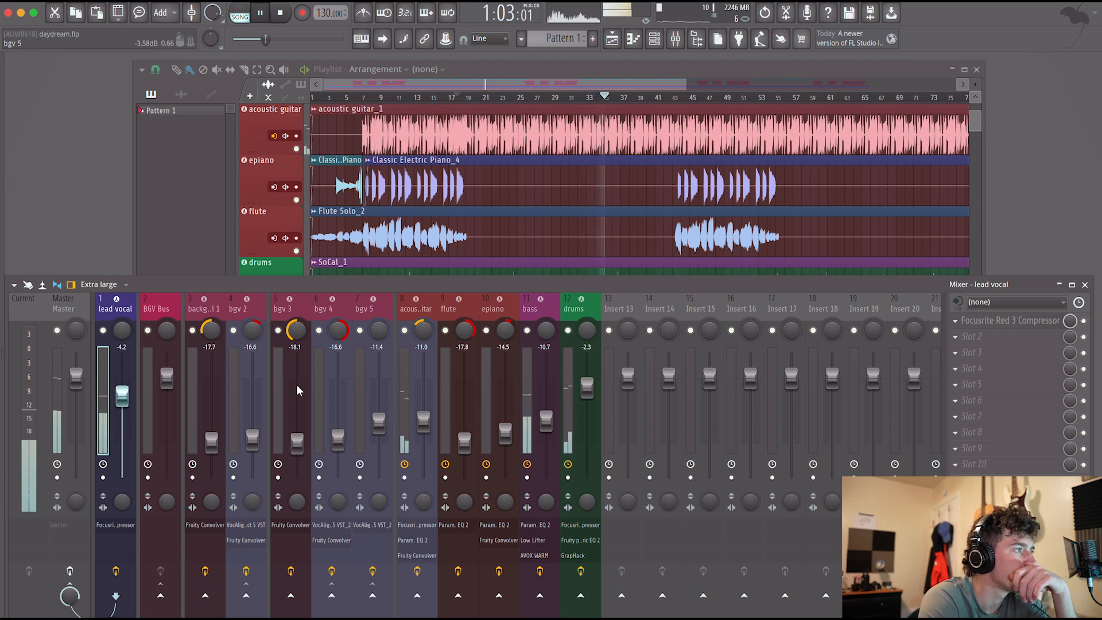
drag(122, 396, 121, 392)
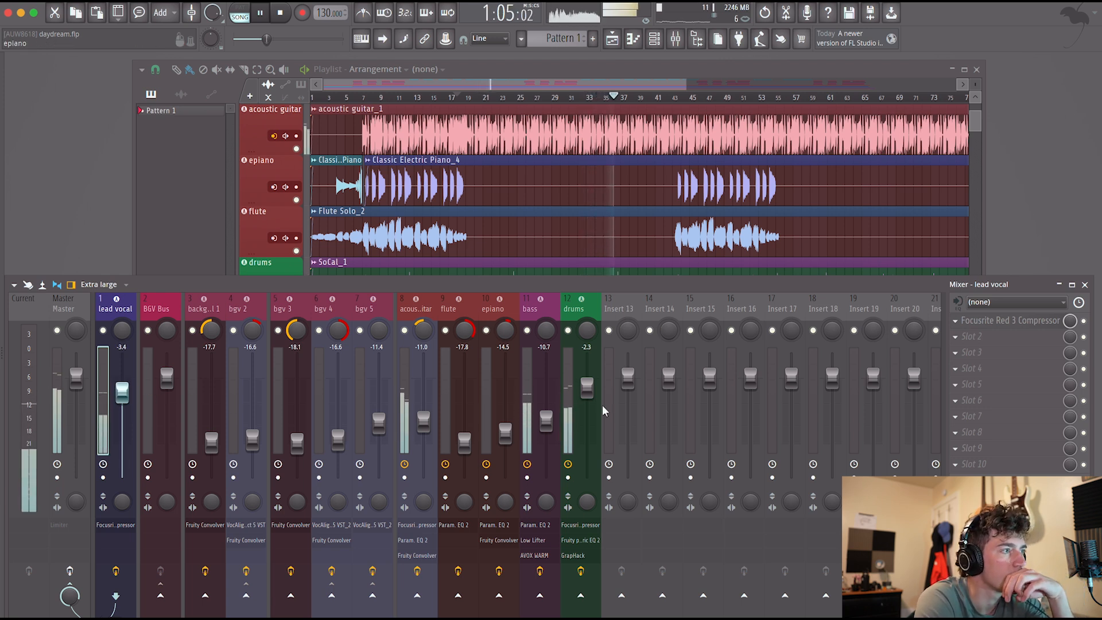
Move an empty insert between the lead vocal and BGV Bus, route the lead vocal into it, and stop playback.
click(622, 311)
key(alt+Left)
key(alt+Left)
key(alt+Left)
key(alt+Left)
key(alt+Left)
key(alt+Left)
key(alt+Left)
key(alt+Left)
key(alt+Left)
key(alt+Left)
key(alt+Left)
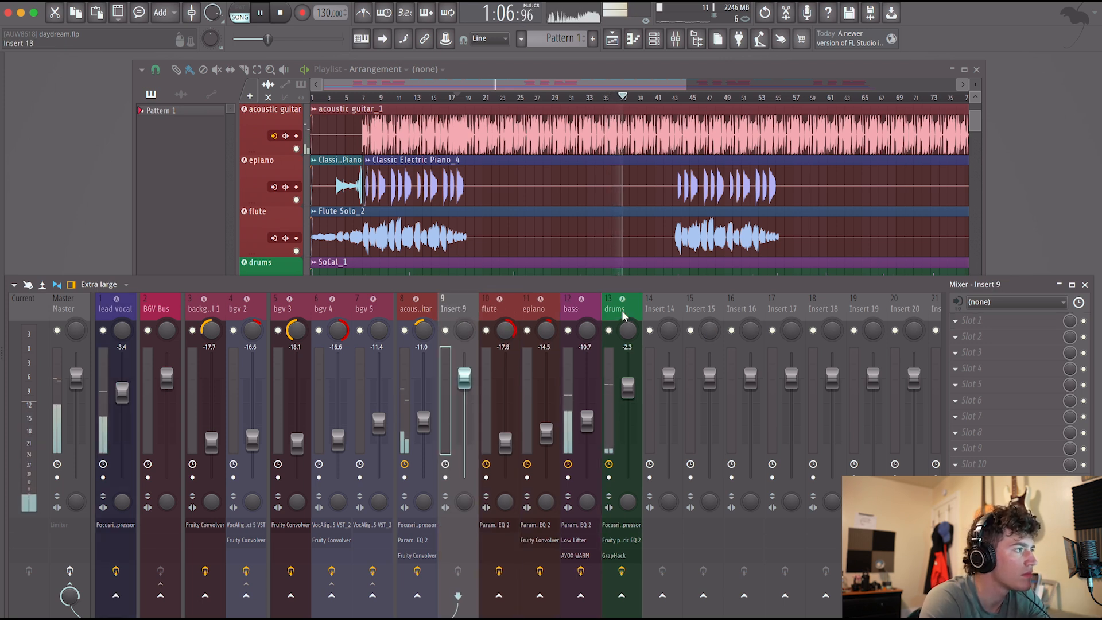
click(116, 312)
click(157, 596)
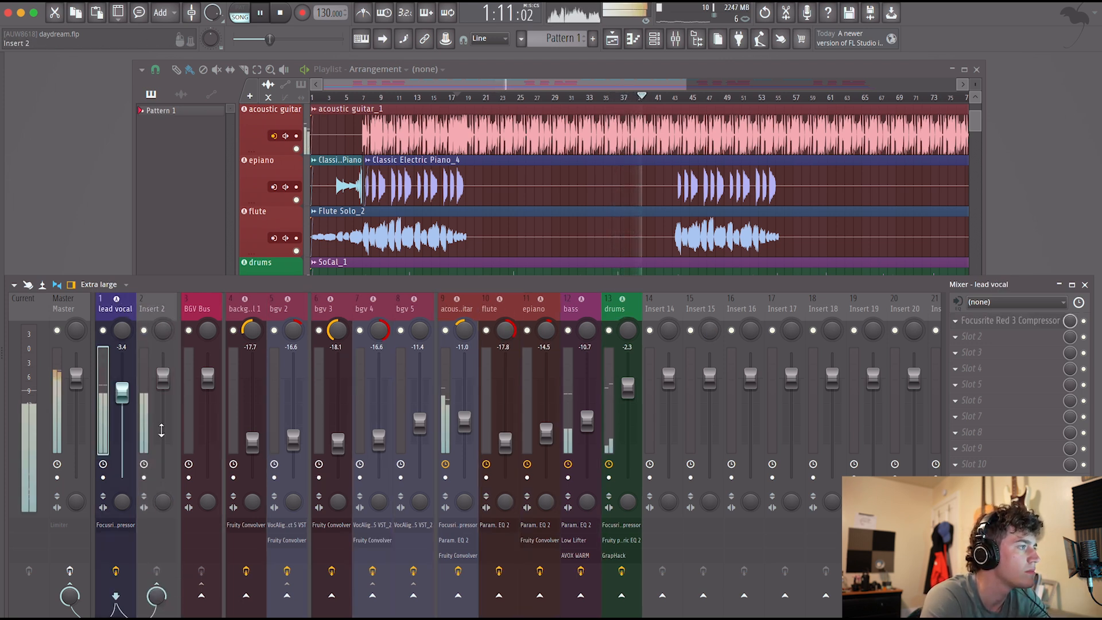
key(space)
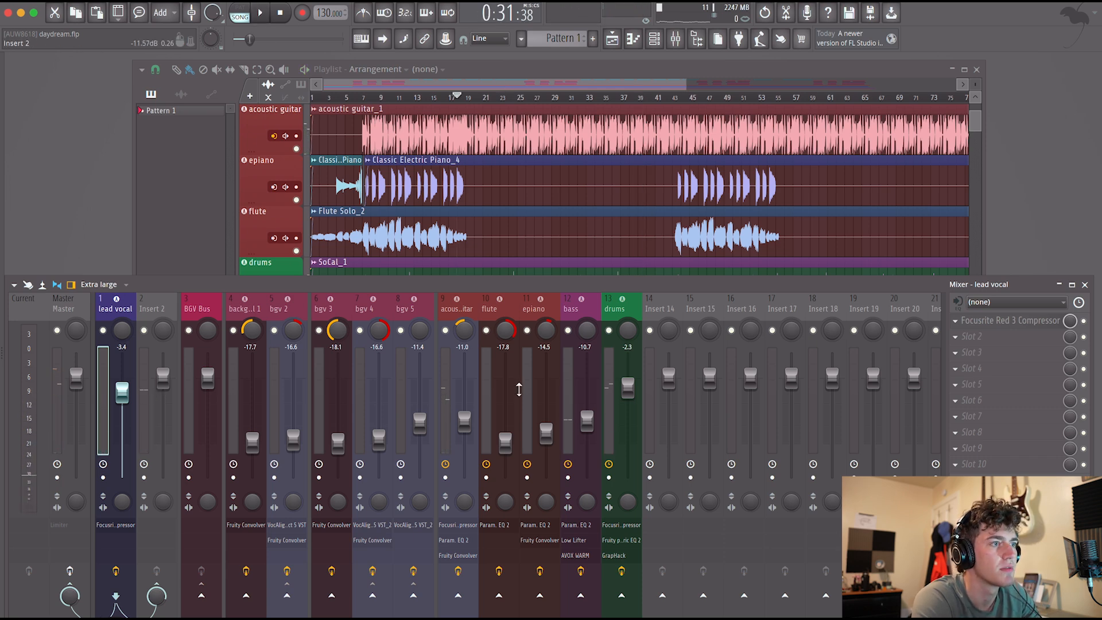
Copy the lead vocal's Focusrite Red 3 Compressor to the first slot of Insert 2.
click(956, 321)
drag(994, 393, 225, 374)
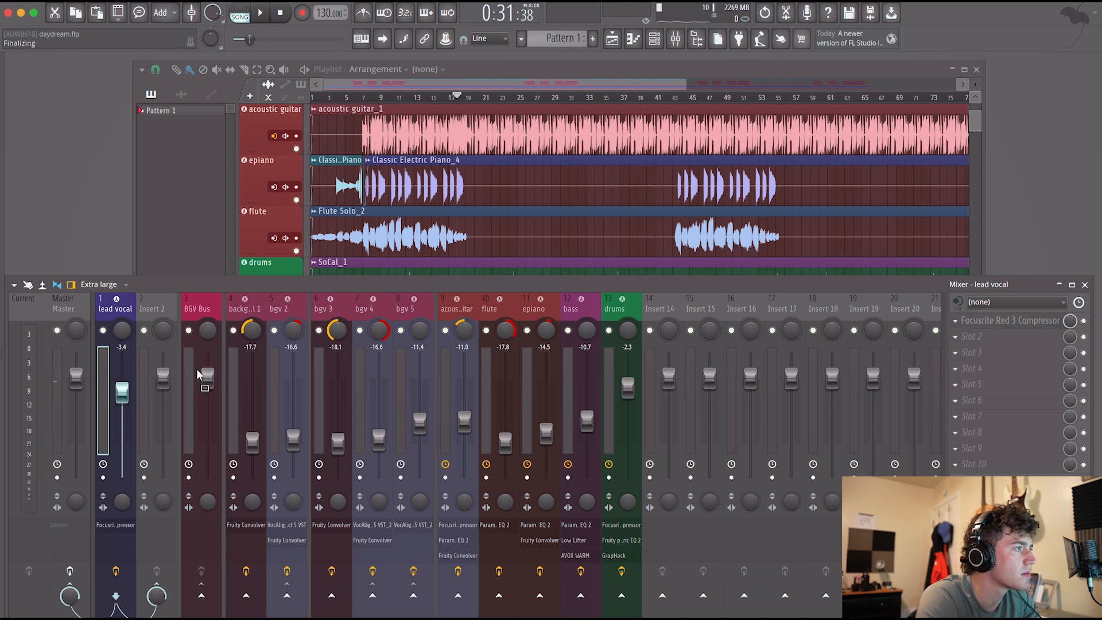
drag(140, 378, 141, 376)
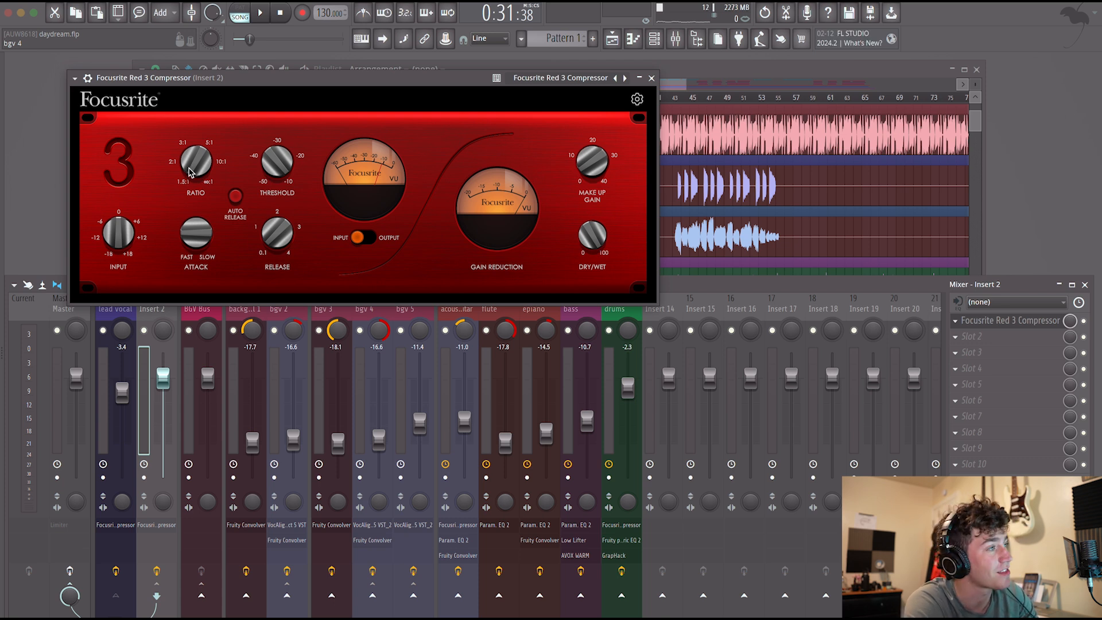
Raise the Insert 2 compressor's ratio, set its threshold to -20.5 dB and its attack to 0.63 s during playback.
drag(191, 172, 191, 151)
drag(273, 163, 275, 191)
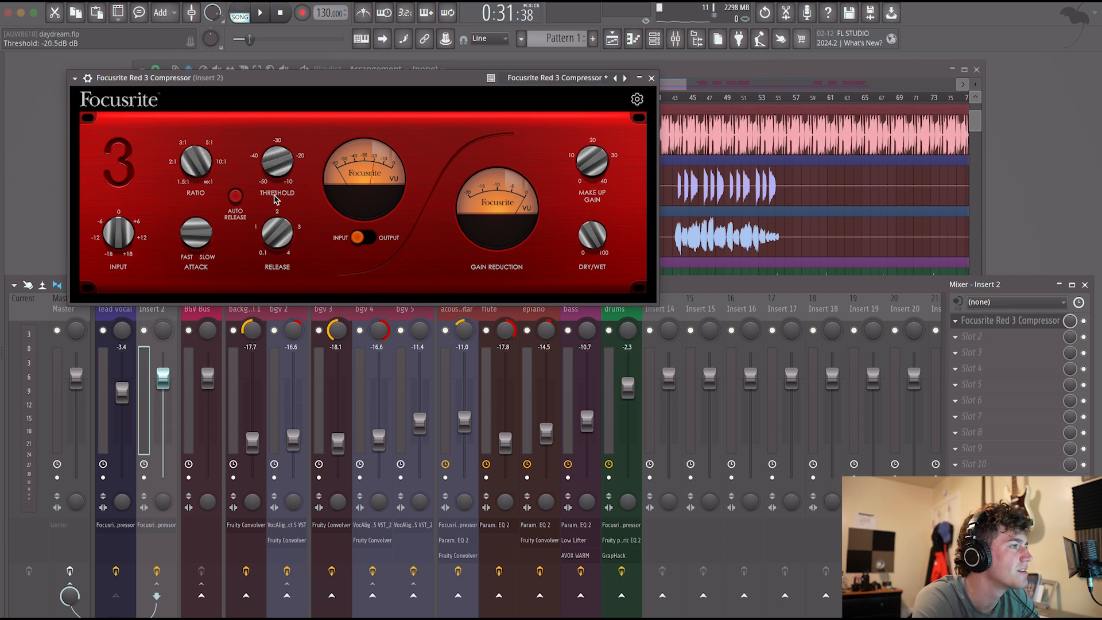
key(space)
drag(201, 242, 195, 180)
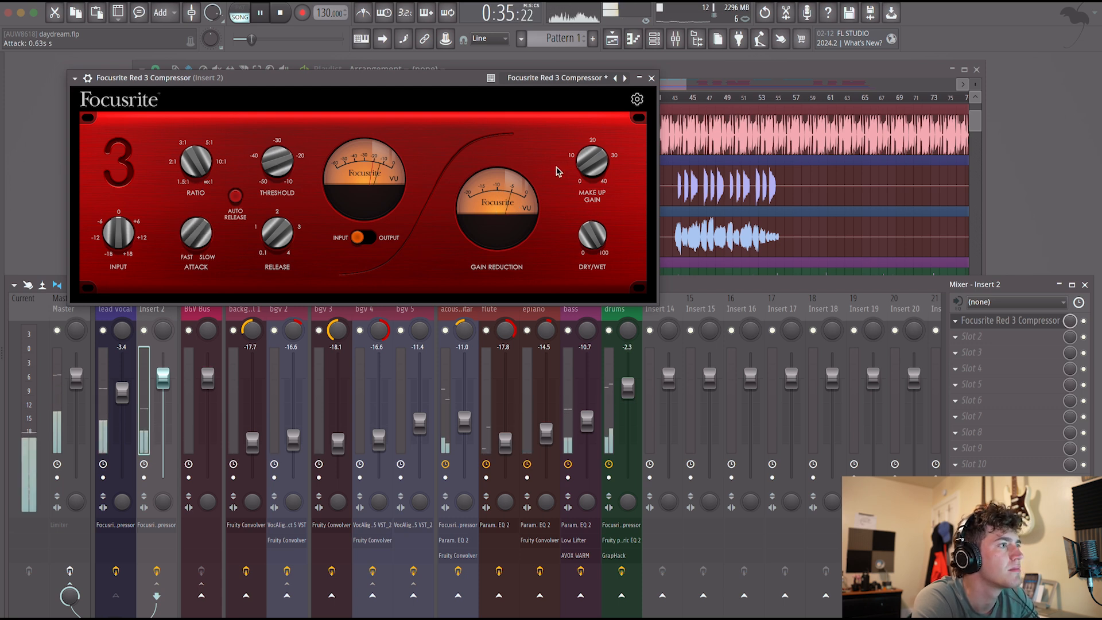
Lower the Insert 2 fader to -16.5 dB and the lead vocal fader to -4.5 dB.
drag(163, 377, 163, 436)
click(651, 78)
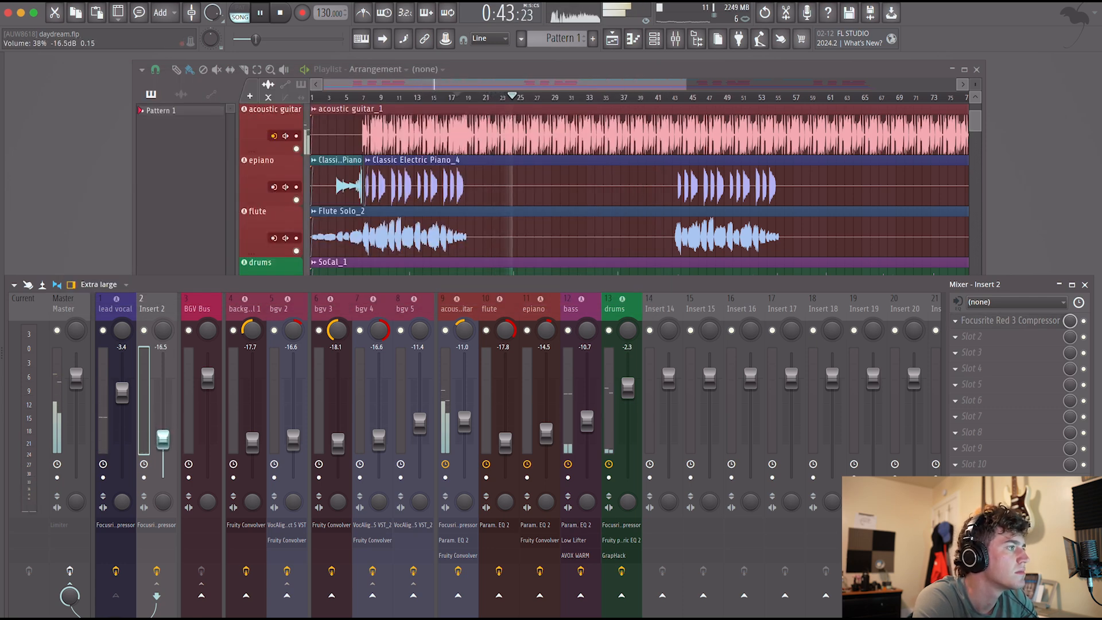
drag(124, 396, 124, 400)
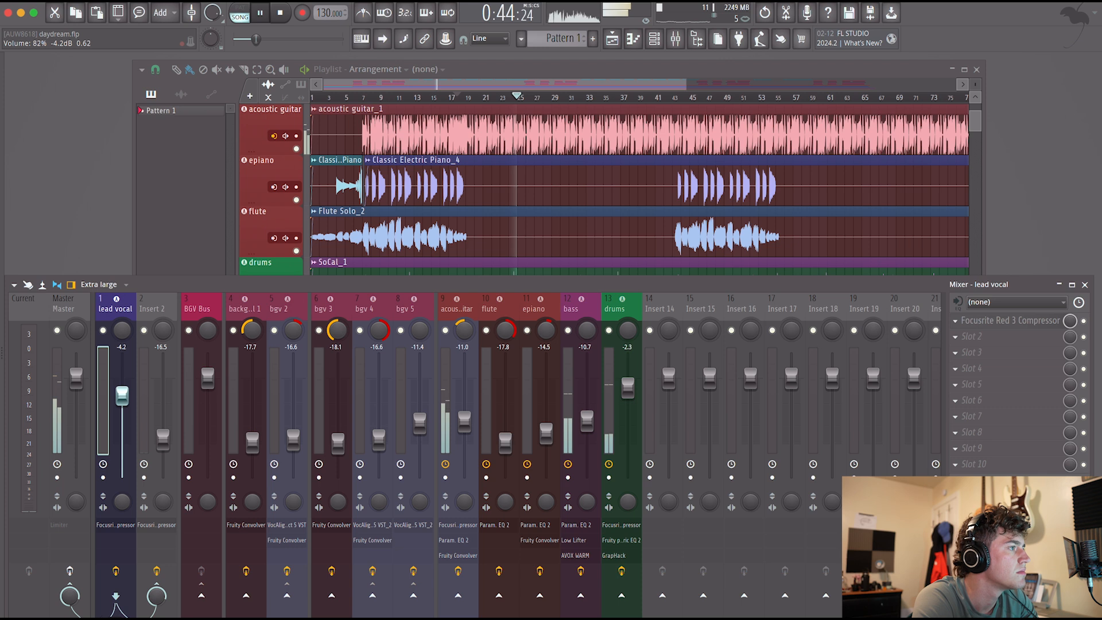
Rename Insert 2 as "parallel comp" and color the channel a muted slate blue.
double_click(163, 311)
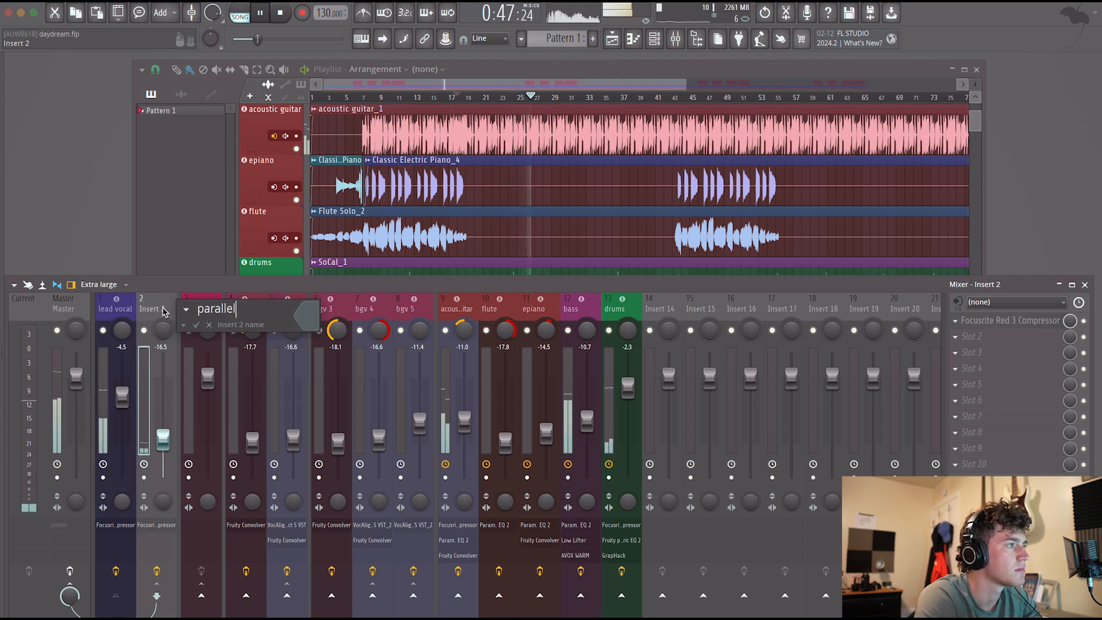
click(310, 318)
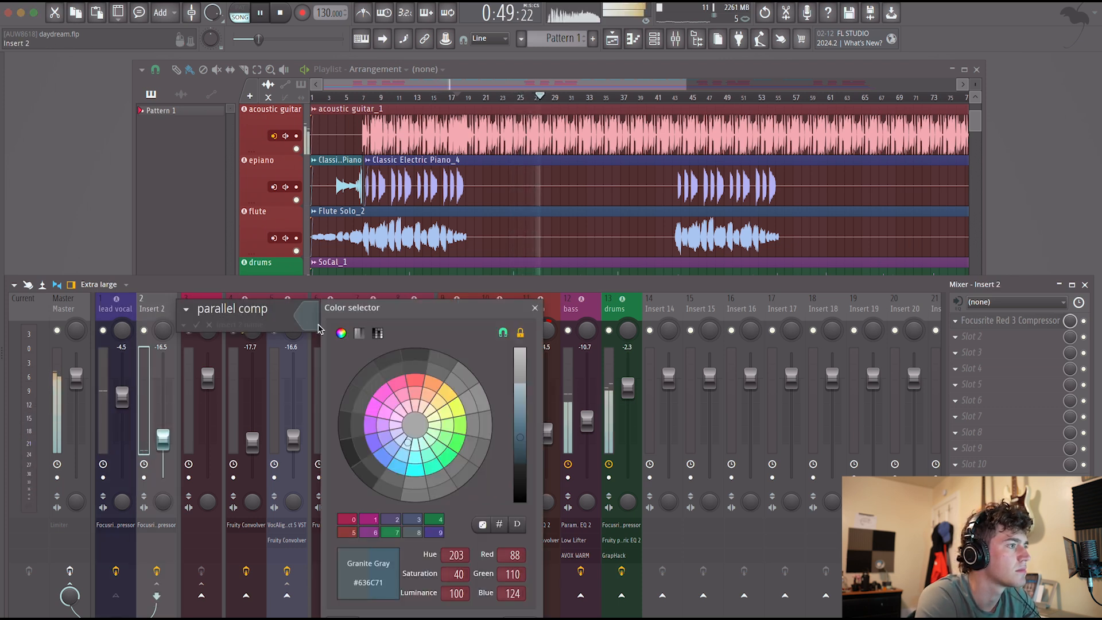
click(413, 395)
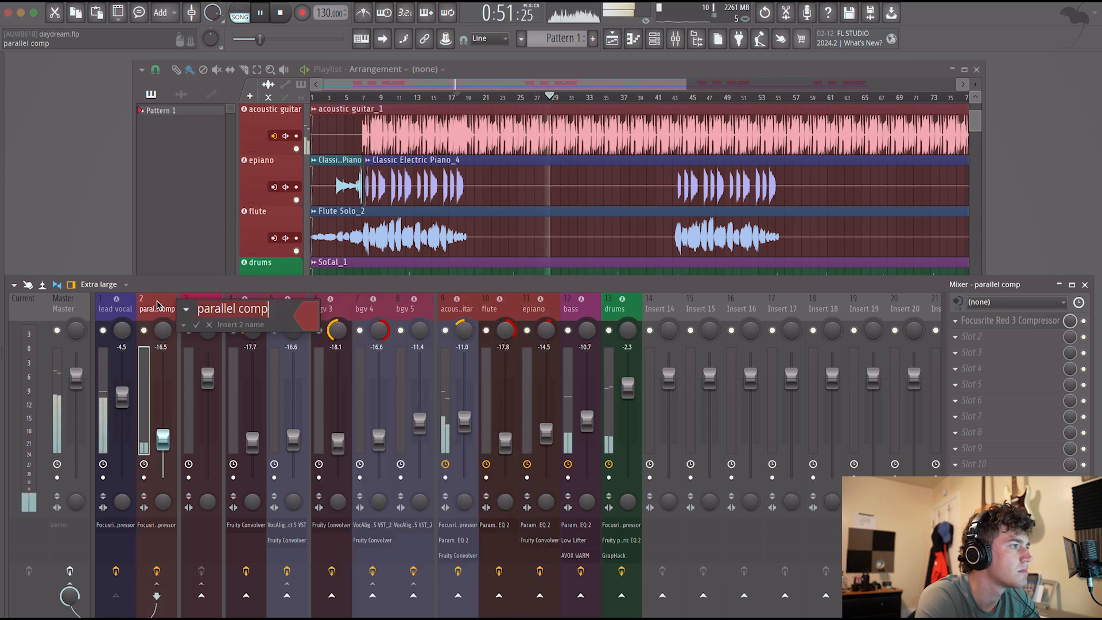
click(309, 322)
click(386, 440)
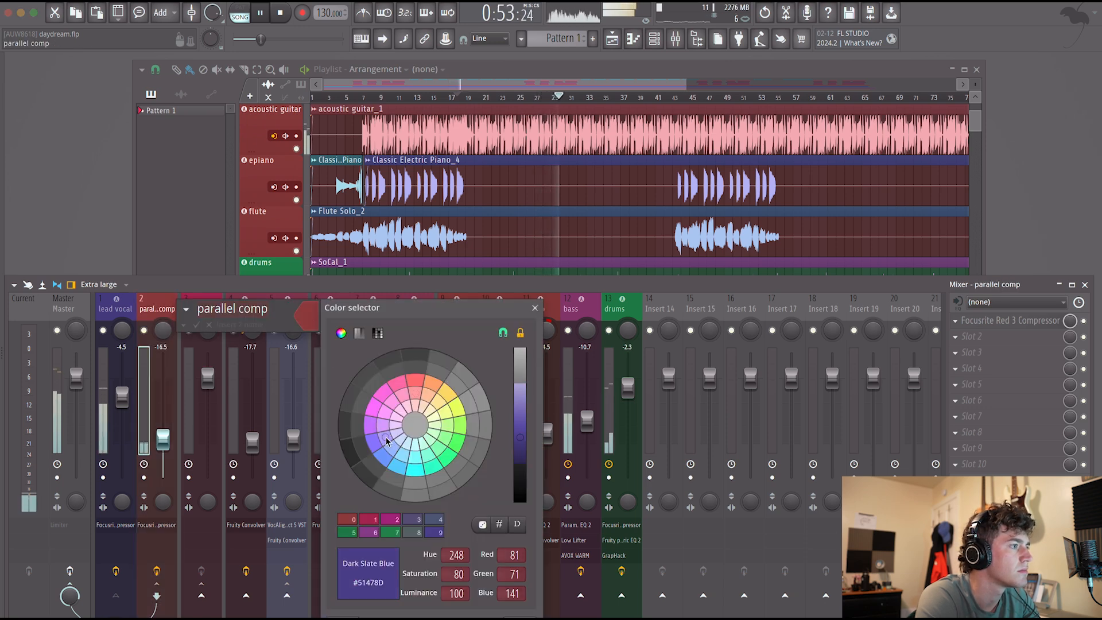
click(395, 438)
key(Return)
key(Return)
Compare the parallel comp channel muted and unmuted, and balance its fader at -17.2 dB against the lead vocal at -3.7 dB.
drag(163, 440, 163, 448)
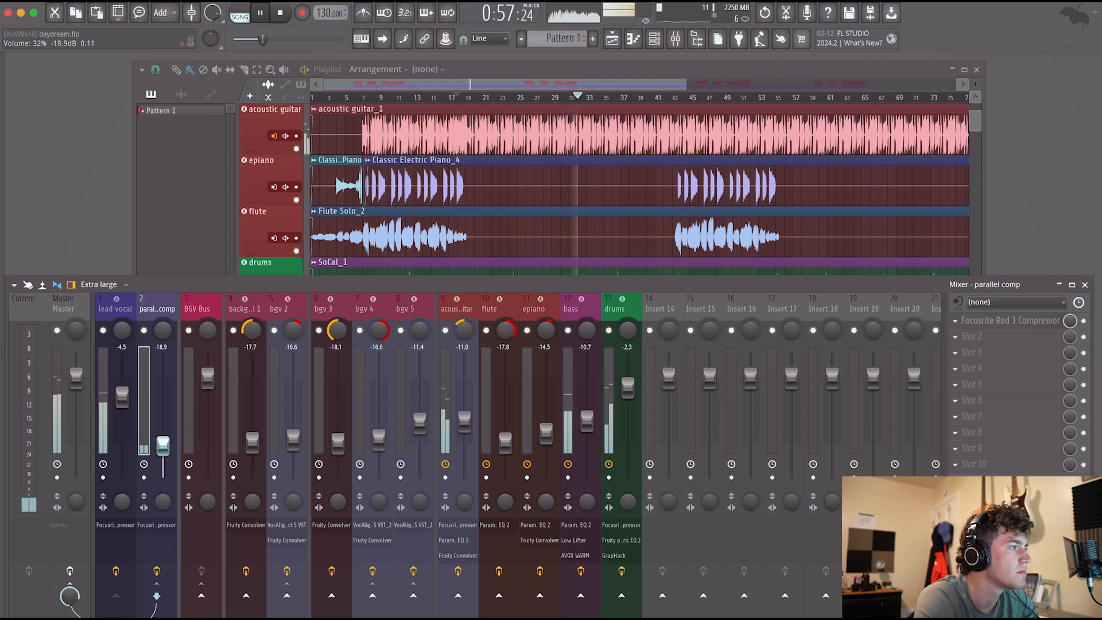
click(145, 330)
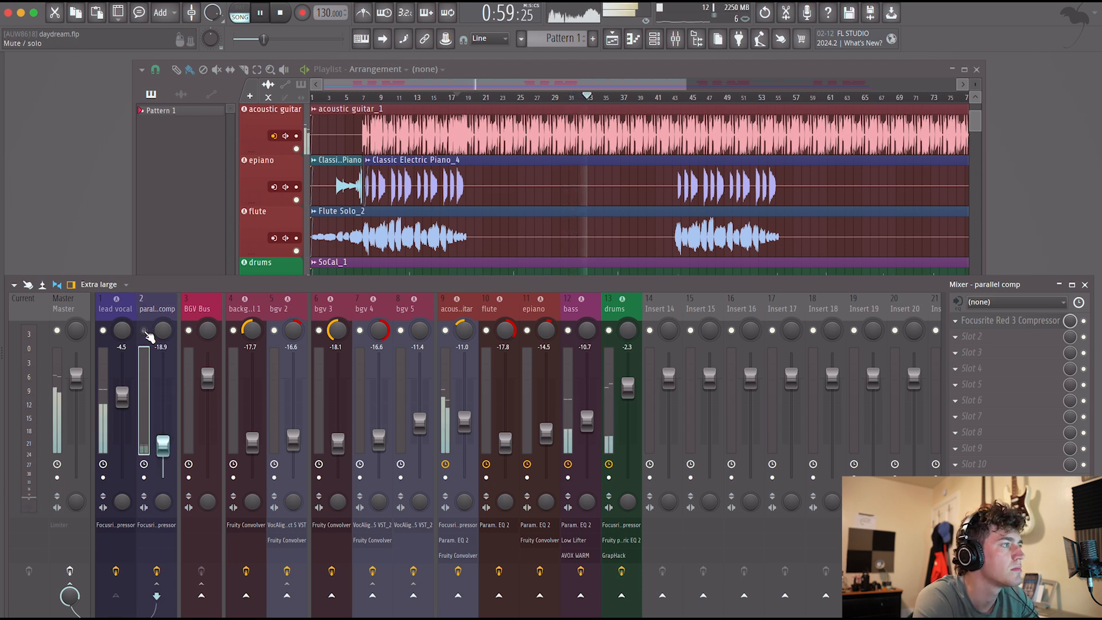
click(144, 331)
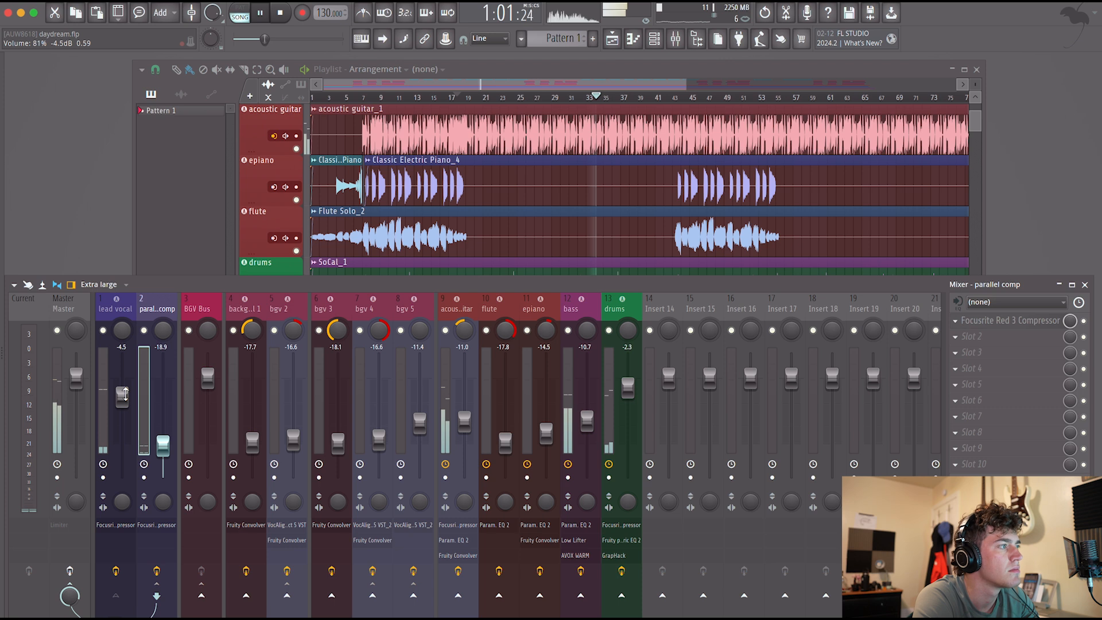
drag(124, 395, 124, 392)
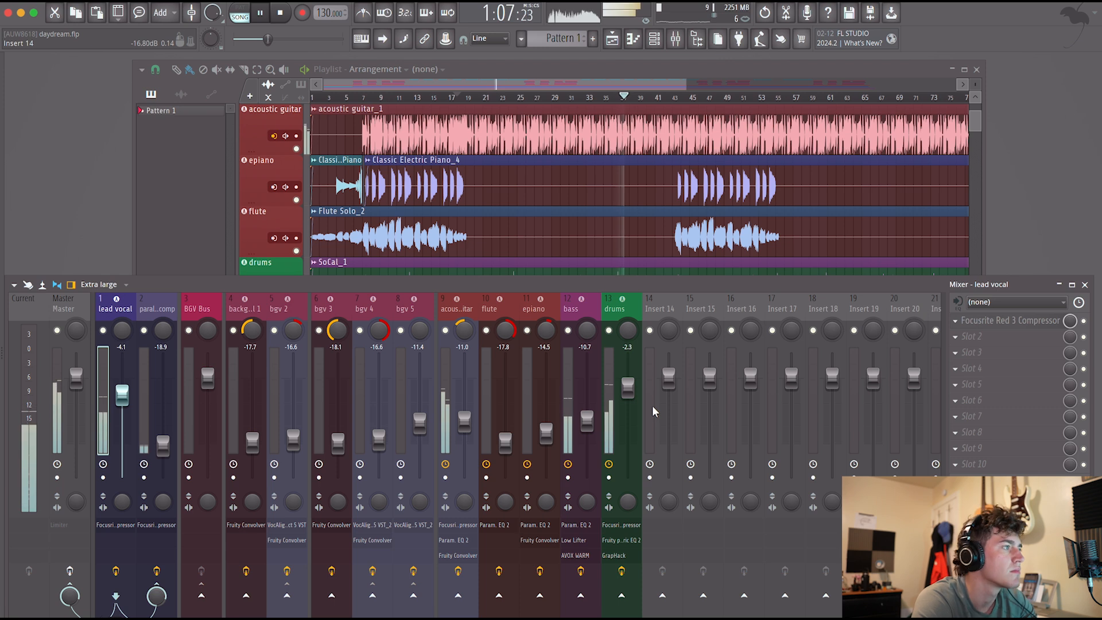
drag(163, 445, 163, 442)
drag(122, 395, 121, 393)
drag(163, 441, 164, 441)
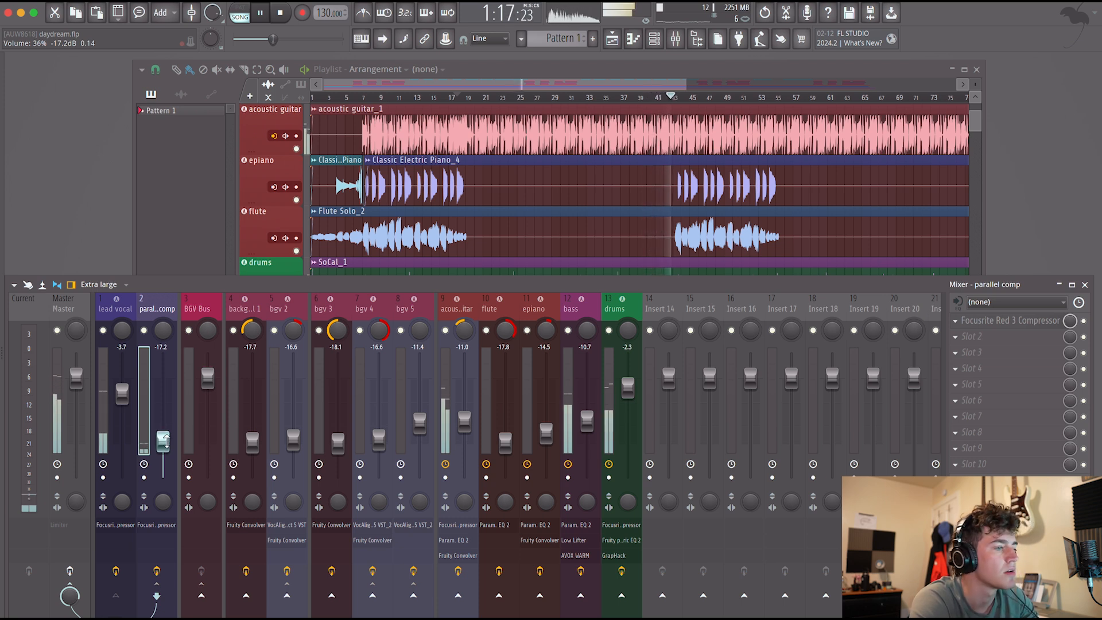
Load Auto-Tune Vocal EQ in the lead vocal's second slot, close its window, and stop playback.
click(102, 418)
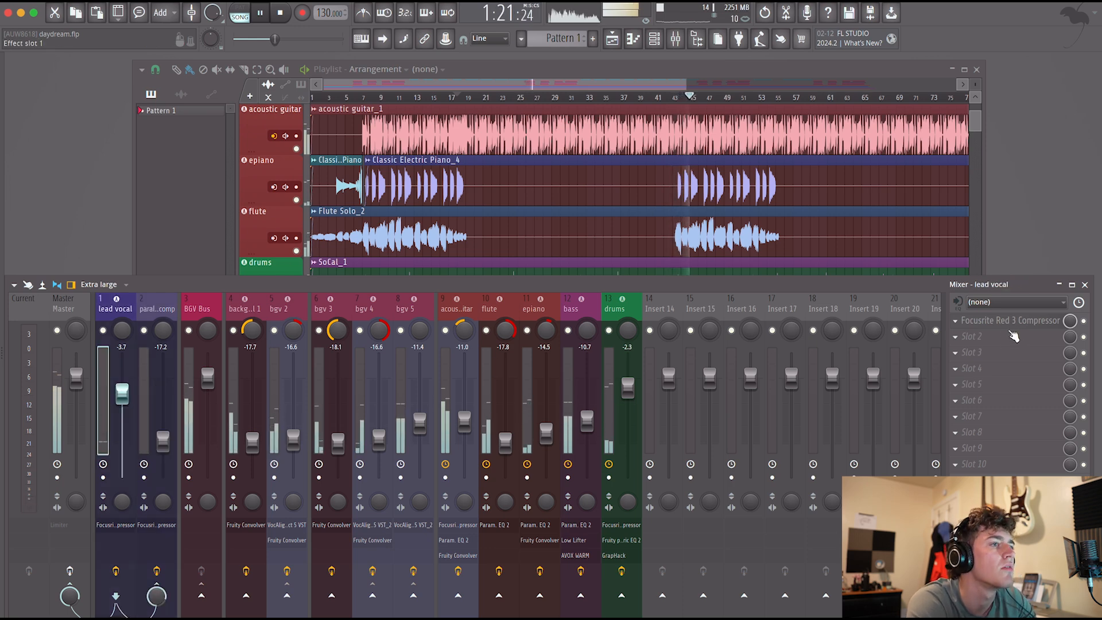
click(987, 336)
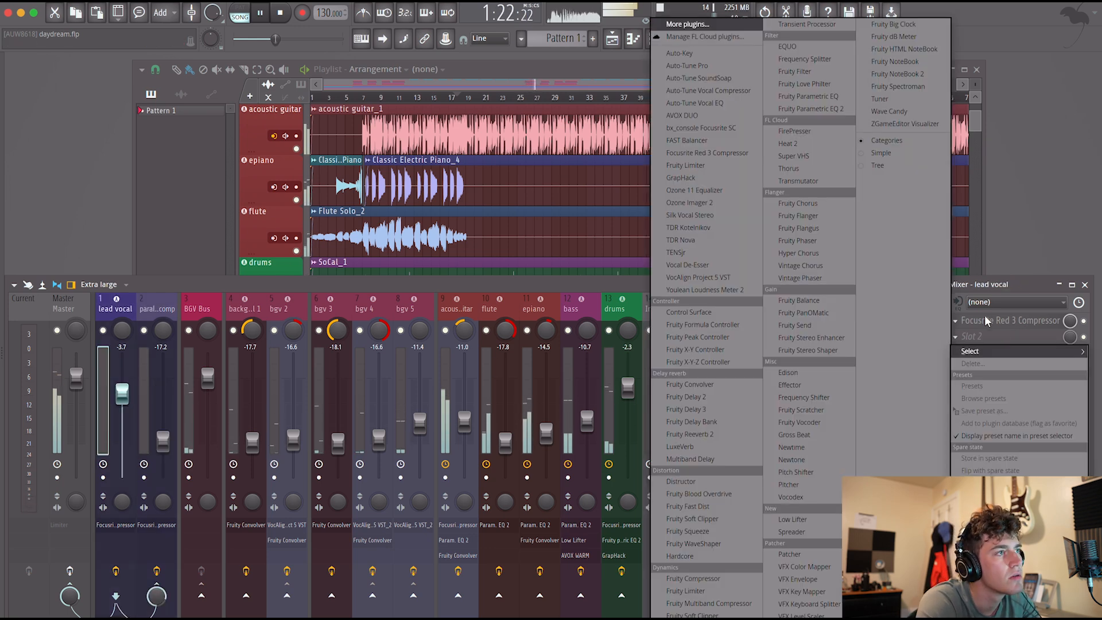
click(722, 104)
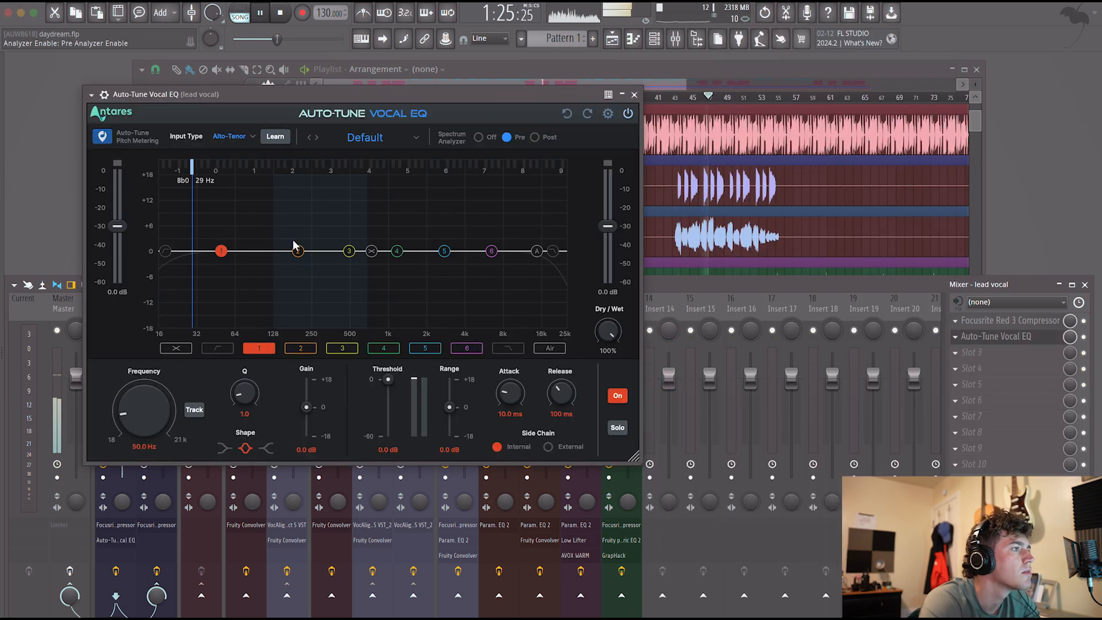
click(635, 94)
key(space)
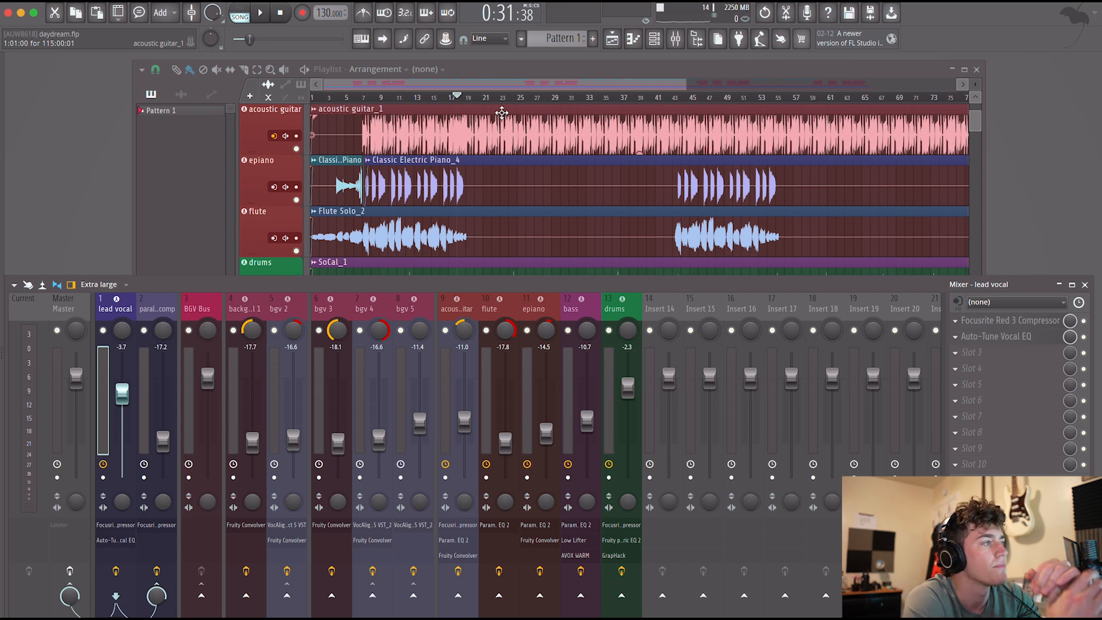
Open the lead vocal's Auto-Tune Vocal EQ and load the general preset "Cleanup - General Vocal".
click(1014, 343)
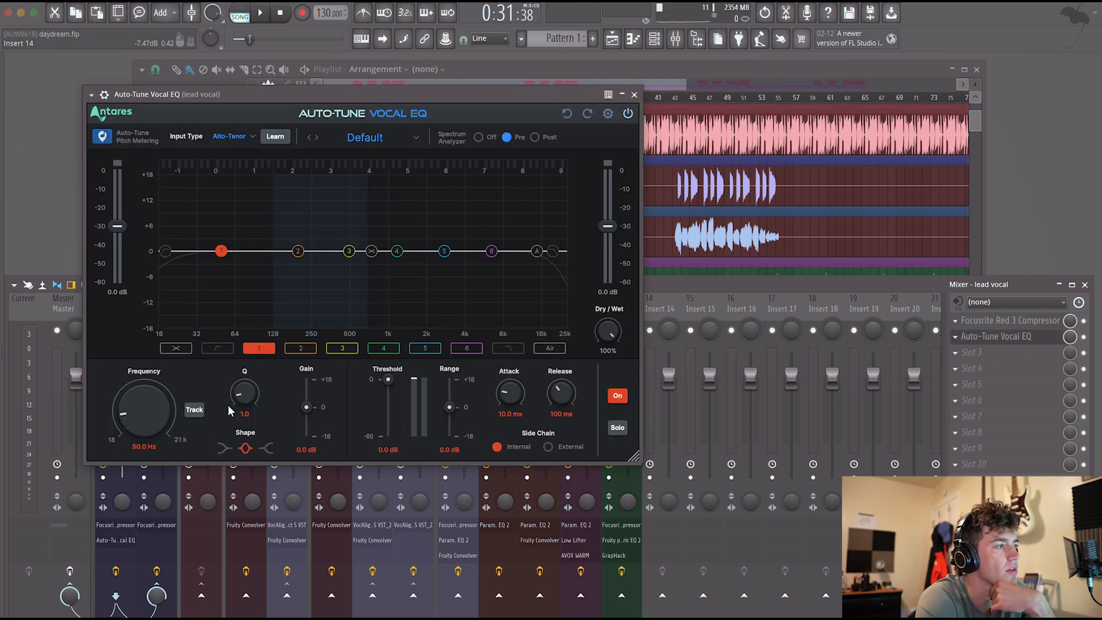
click(362, 138)
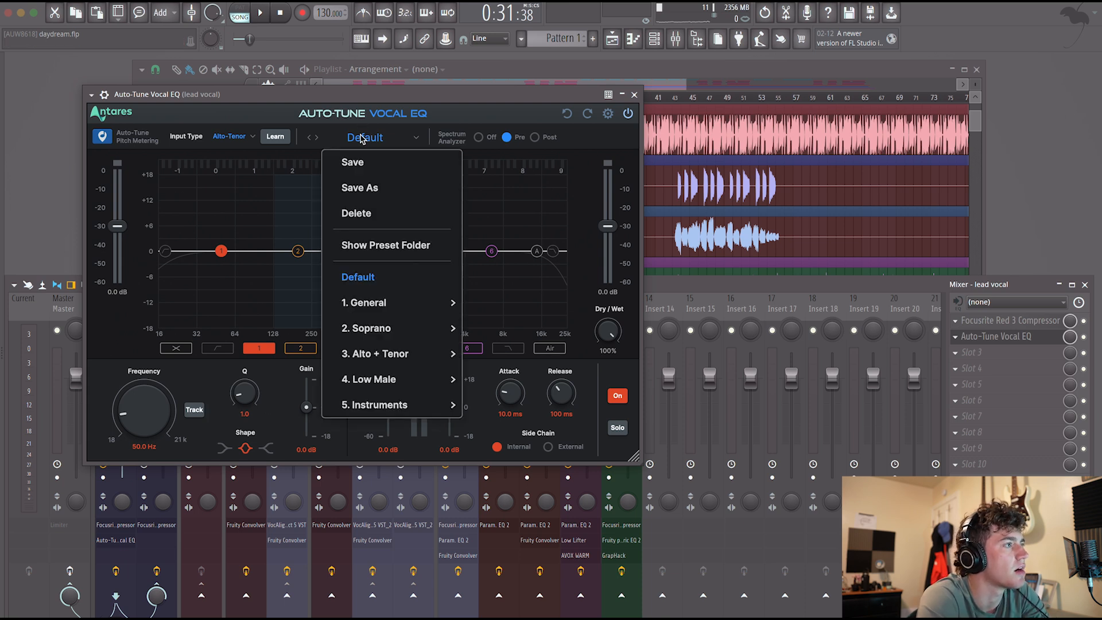
mouse_move(396, 313)
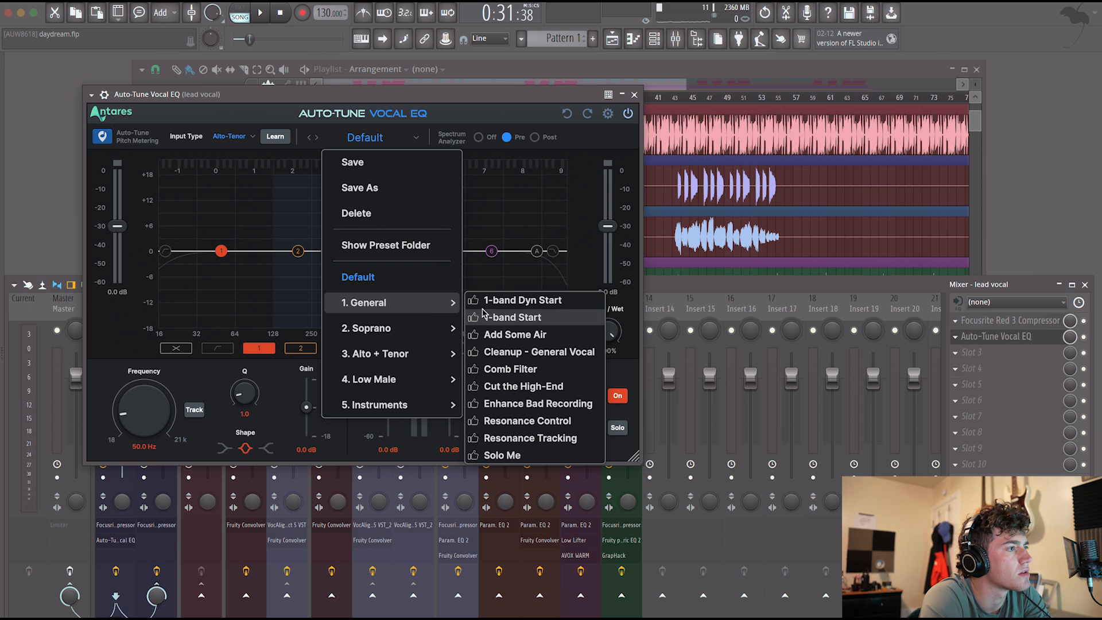
click(538, 353)
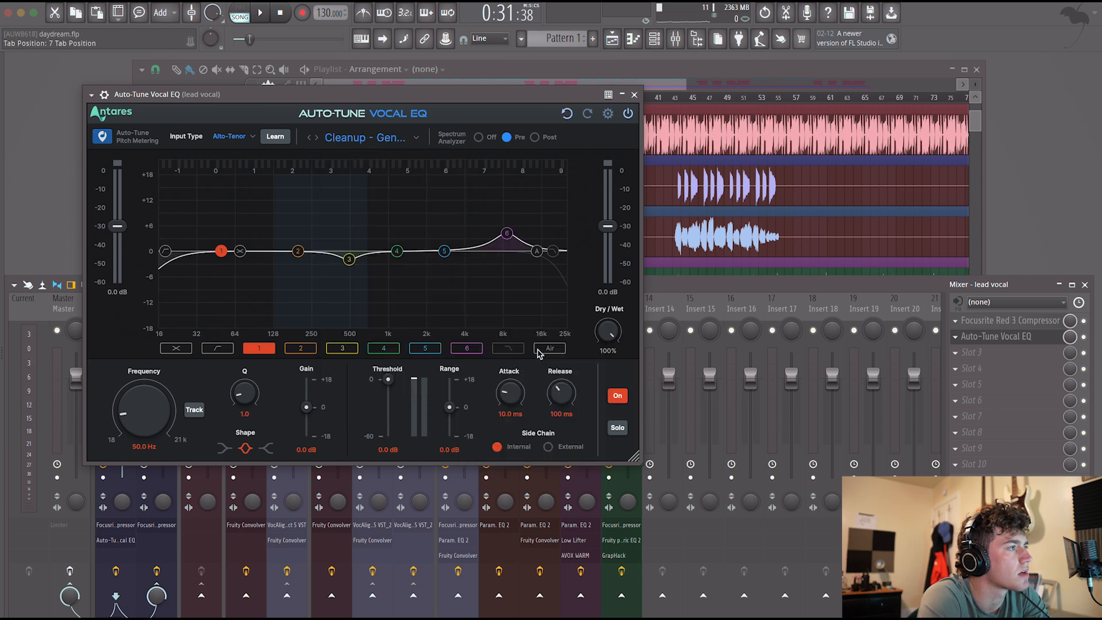
During playback, set the vocal EQ's band 6 gain to 0.9 dB, Air gain to 2.4 dB and high-pass frequency to 74.7 Hz.
key(space)
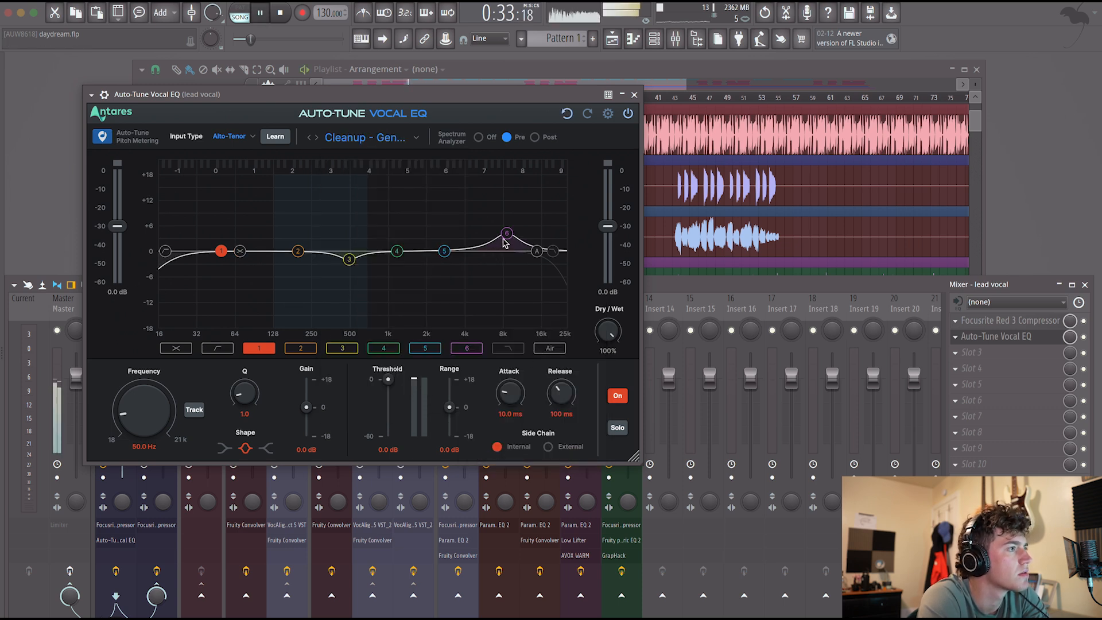
drag(504, 240, 505, 254)
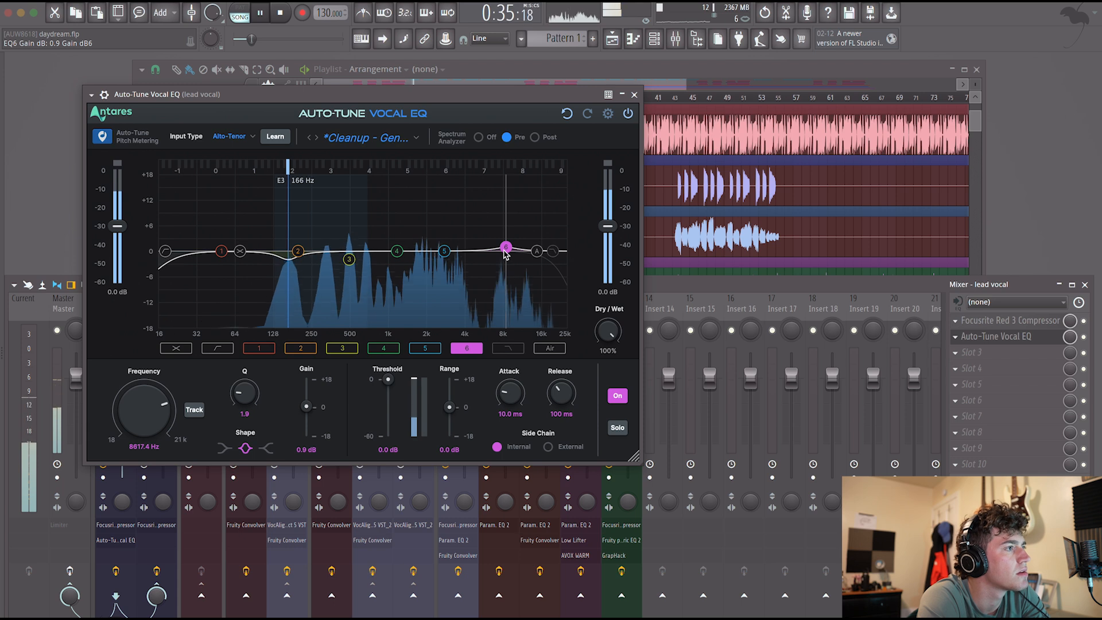
drag(537, 251, 536, 240)
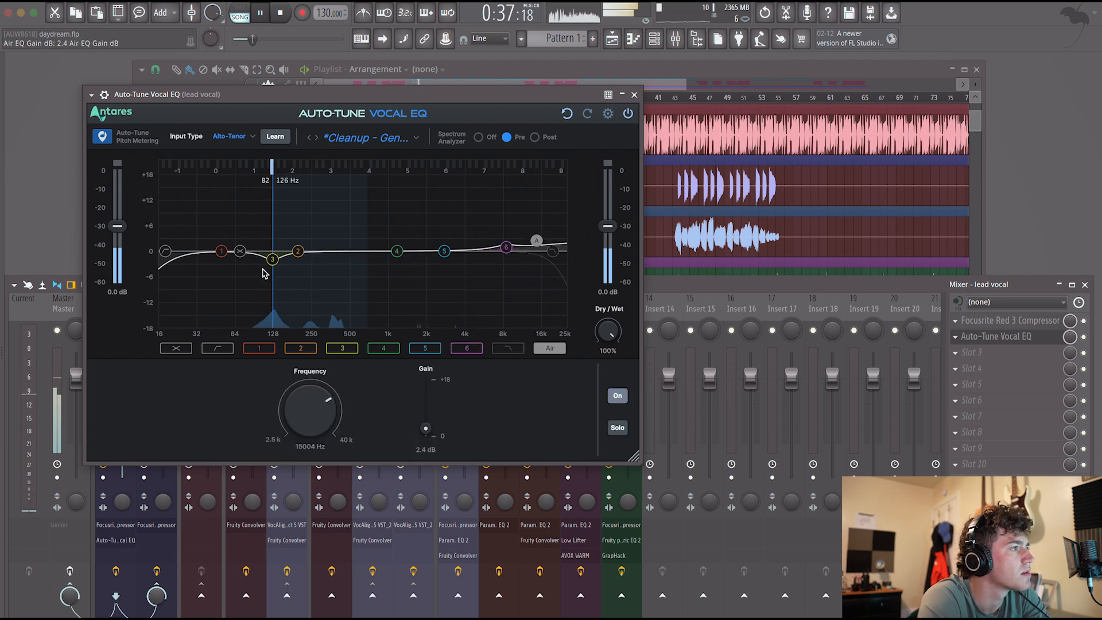
drag(165, 251, 247, 260)
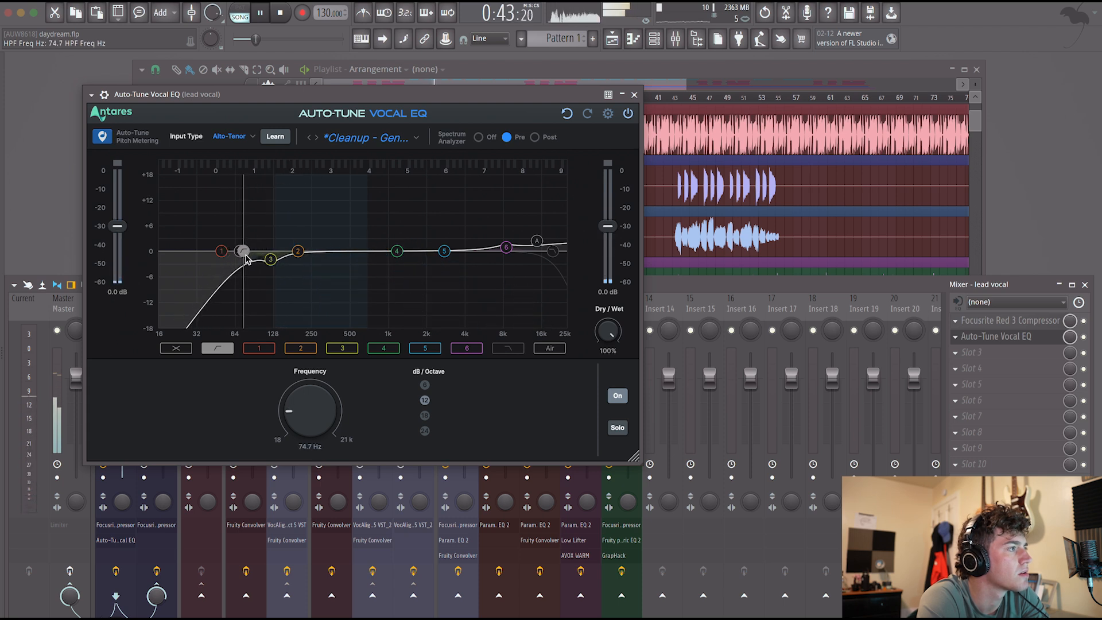
Set the pitch-tracking band 3 to -3.2 dB and band 4 to 0.9 dB at 1437.9 Hz, and close the vocal EQ.
click(341, 348)
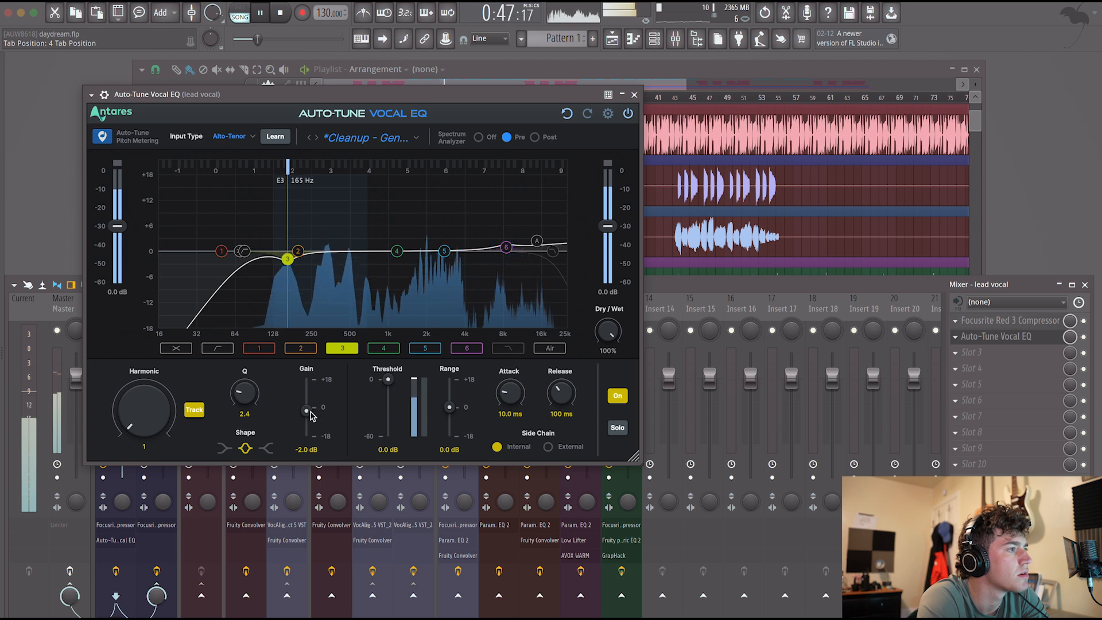
drag(307, 411, 308, 417)
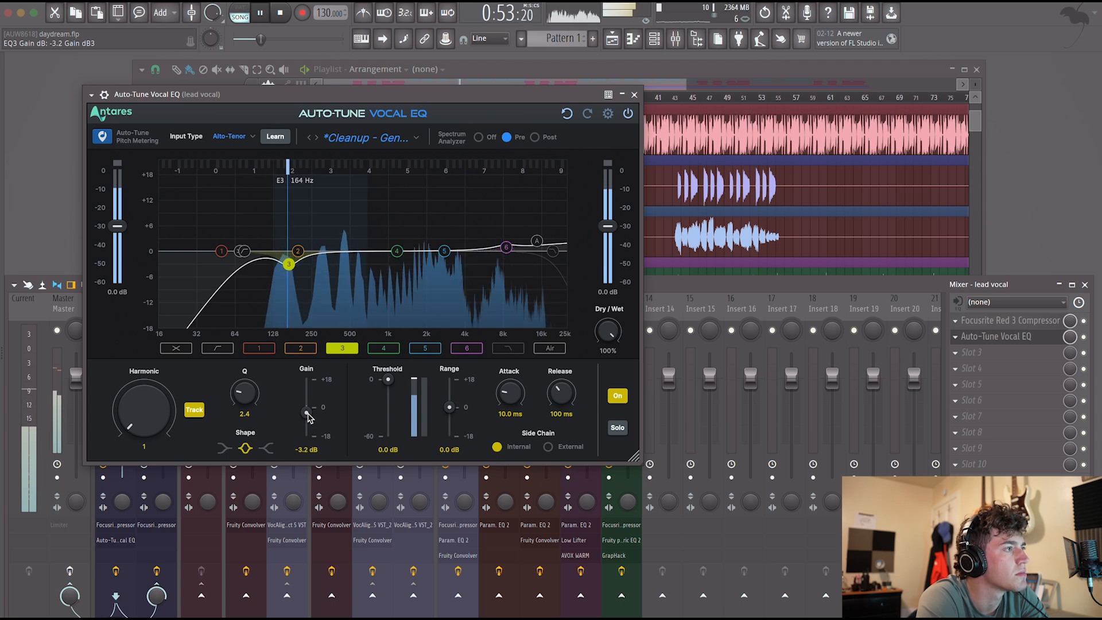
click(399, 254)
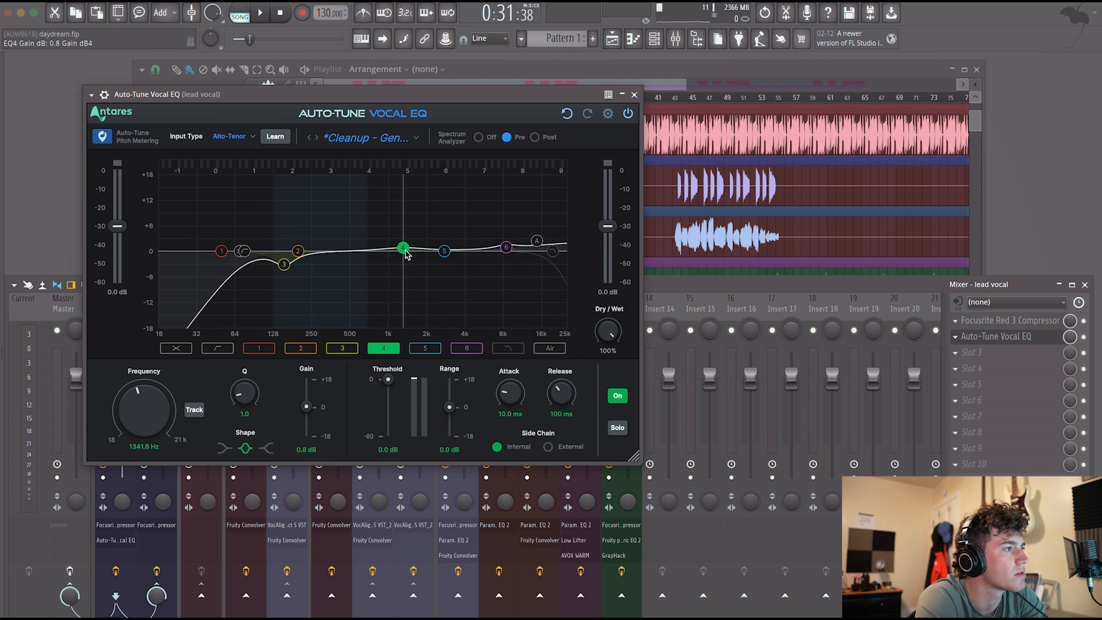
key(space)
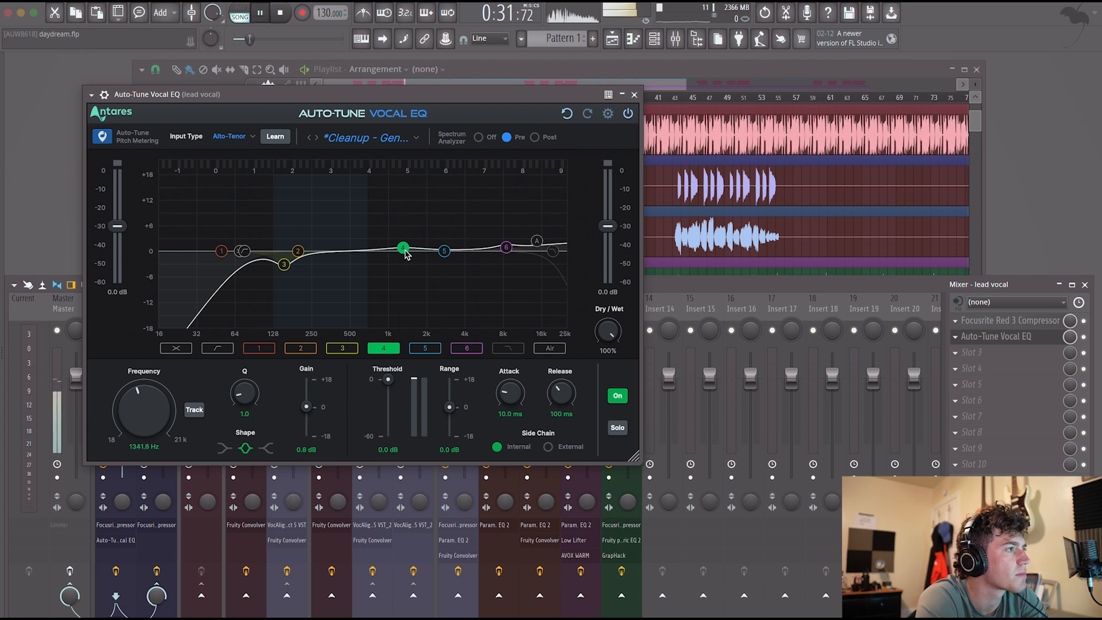
mouse_move(403, 242)
mouse_down()
mouse_move(405, 188)
mouse_move(409, 253)
mouse_up()
key(space)
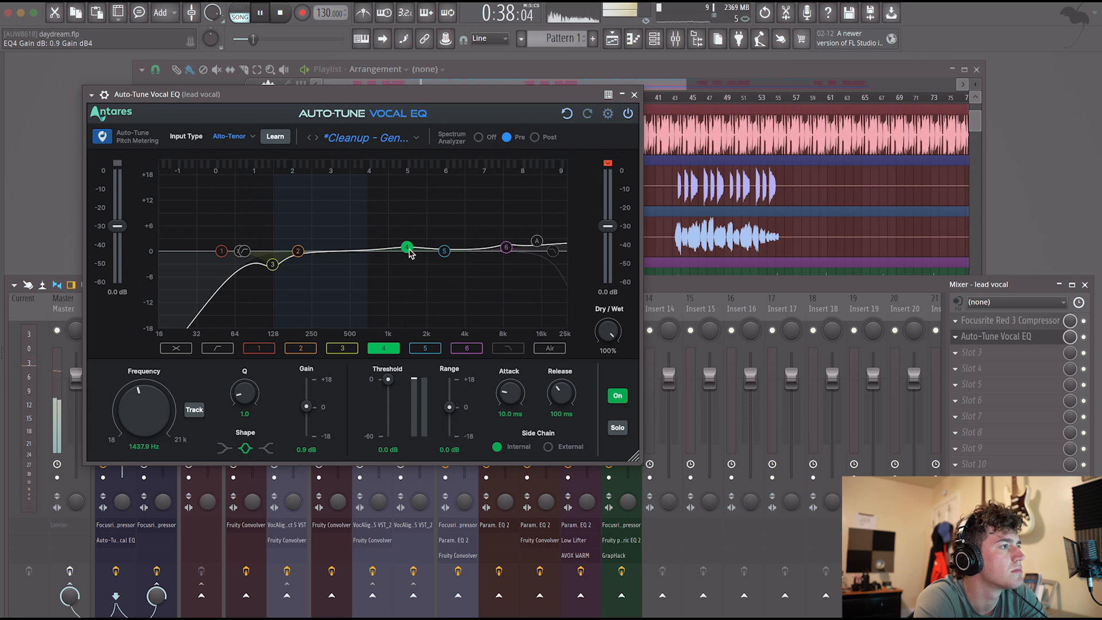
click(634, 95)
Shorten the ends of the first two lead vocal clips in the playlist, to bar 21 and just before bar 24.
click(476, 213)
scroll(476, 214, up, 6)
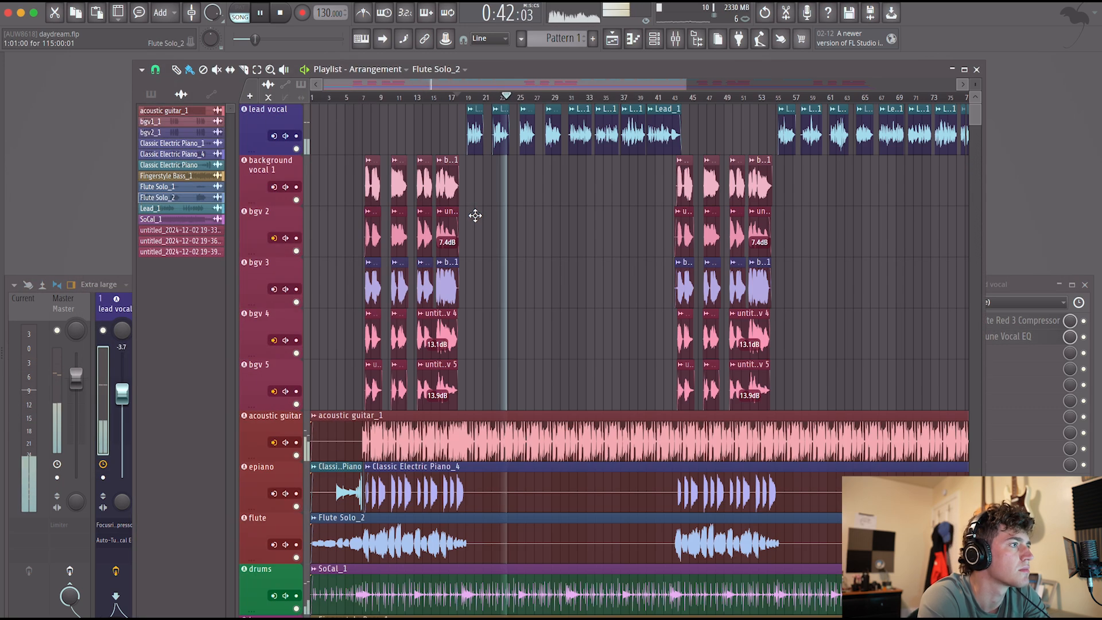
scroll(481, 211, up, 10)
scroll(561, 153, up, 2)
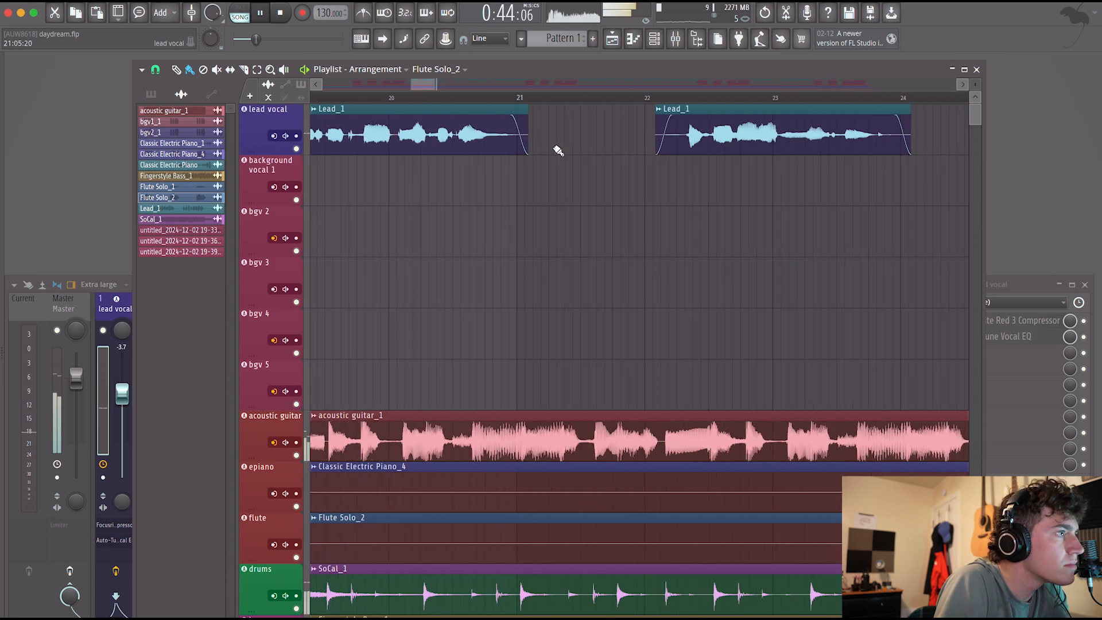
drag(533, 109, 516, 112)
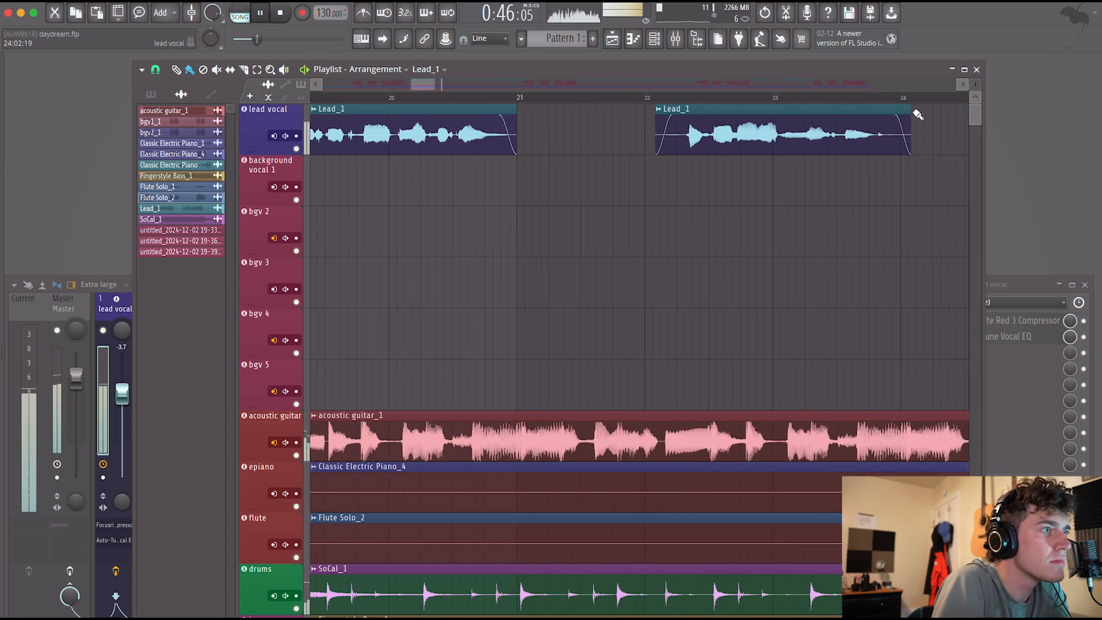
drag(909, 112, 897, 112)
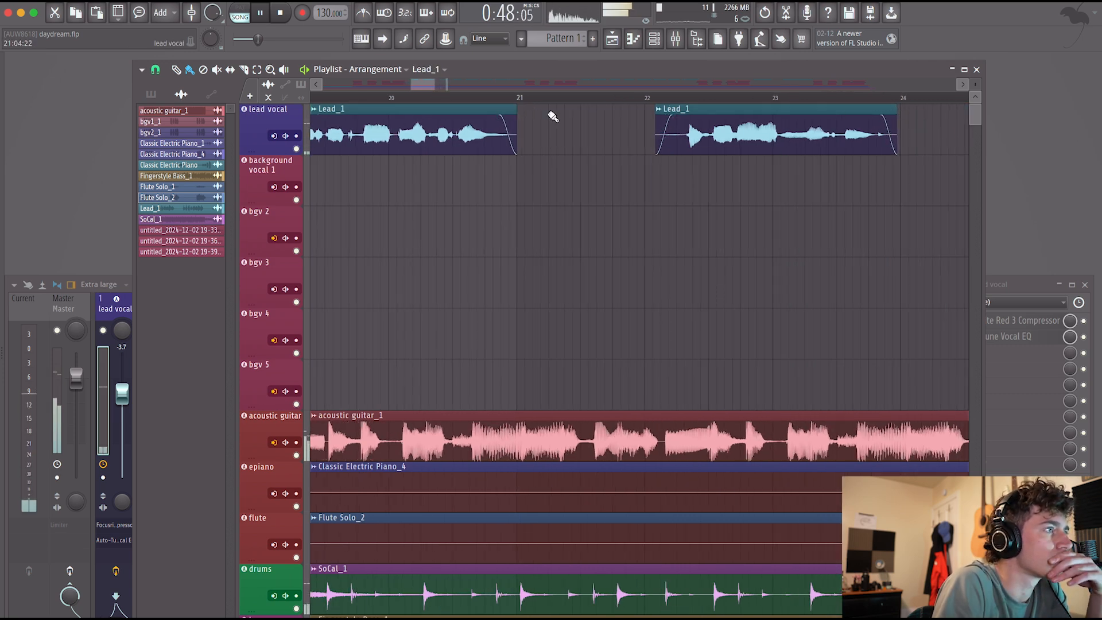
Replay from just after bar 19, raise the parallel comp fader to -15.8 dB, and trim the start of the second lead vocal clip.
scroll(578, 151, down, 4)
click(470, 97)
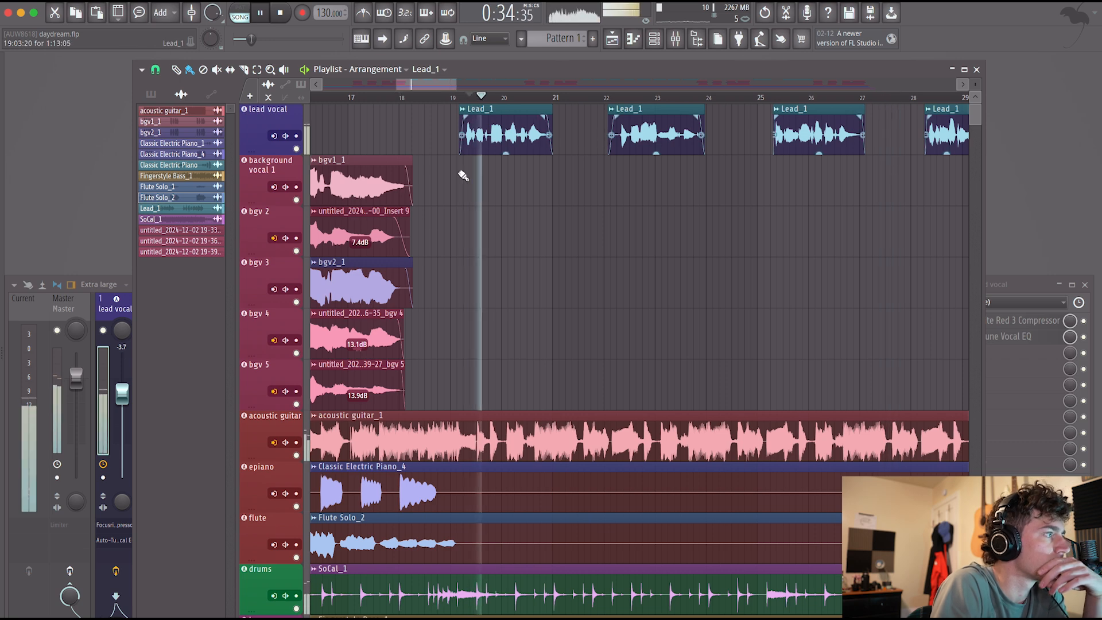
click(181, 313)
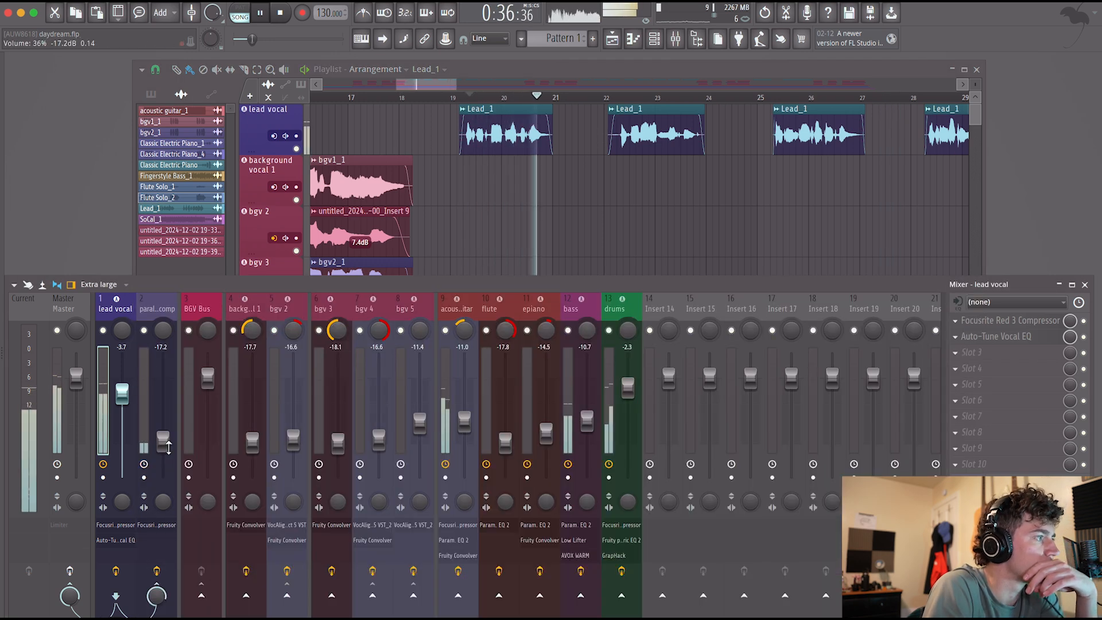
drag(163, 440, 163, 437)
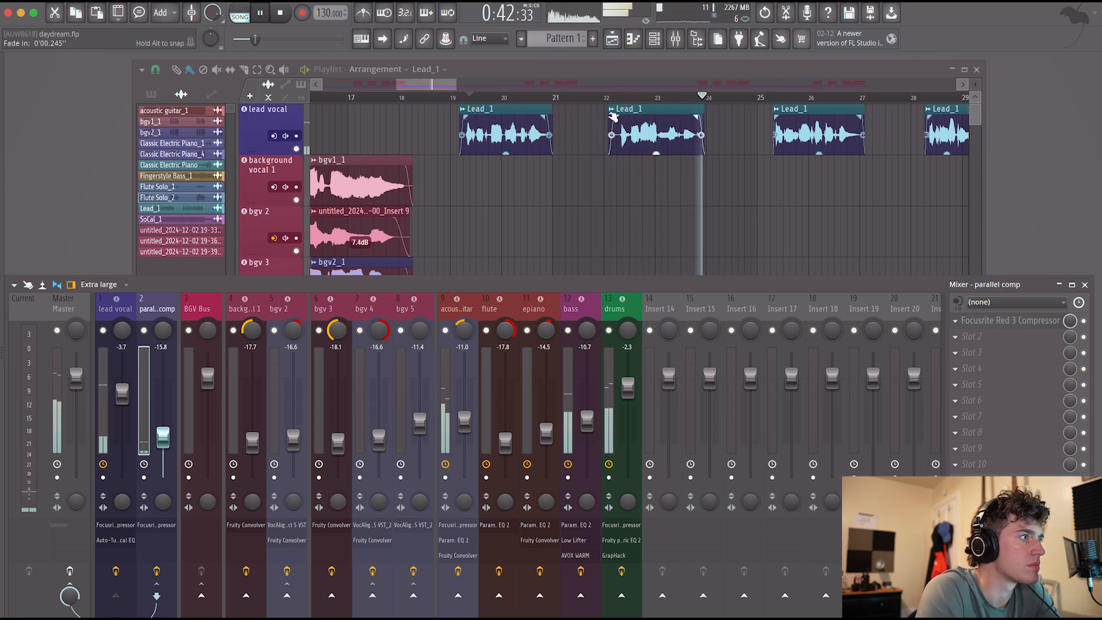
drag(605, 112, 610, 112)
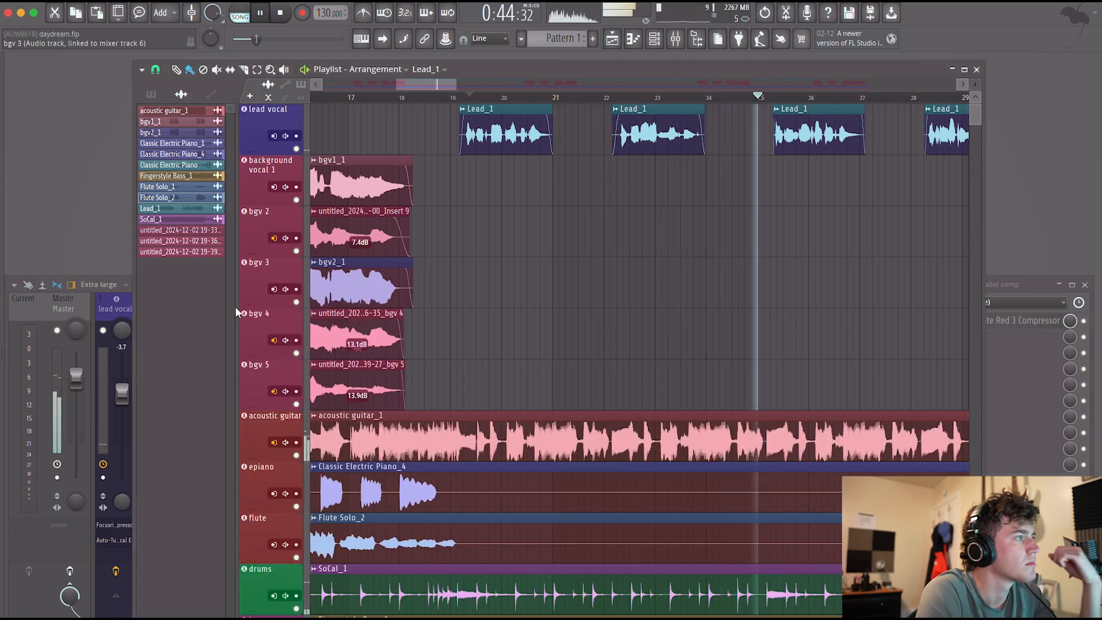
Load Fruity Parametric EQ 2 in the lead vocal's third slot and set band 6 to -2.3 dB at 4086 Hz with 1% bandwidth.
click(114, 312)
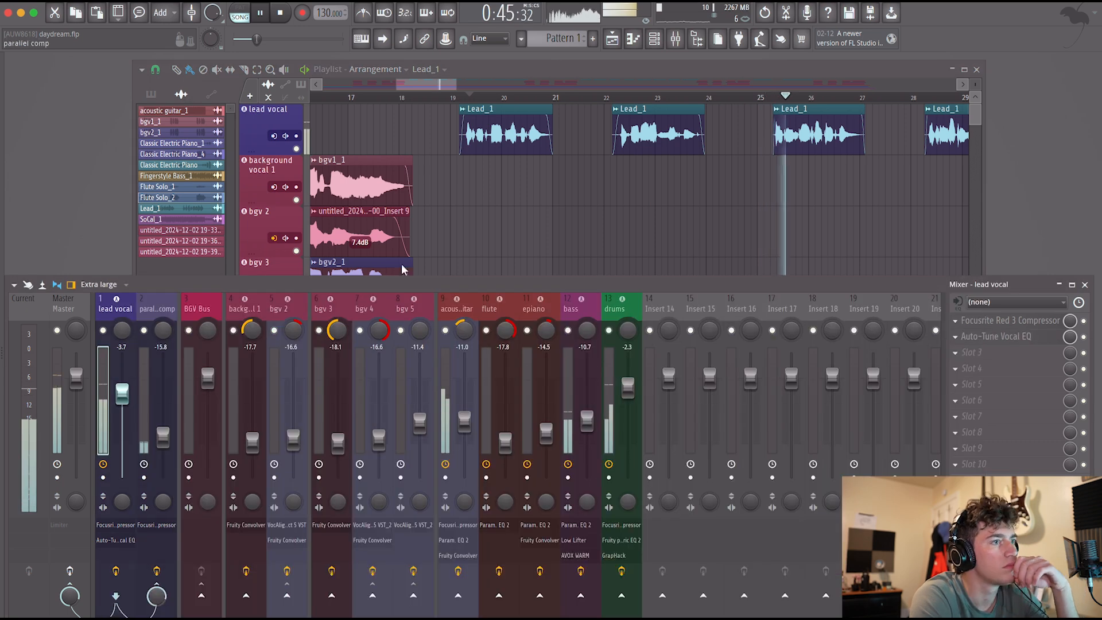
click(987, 355)
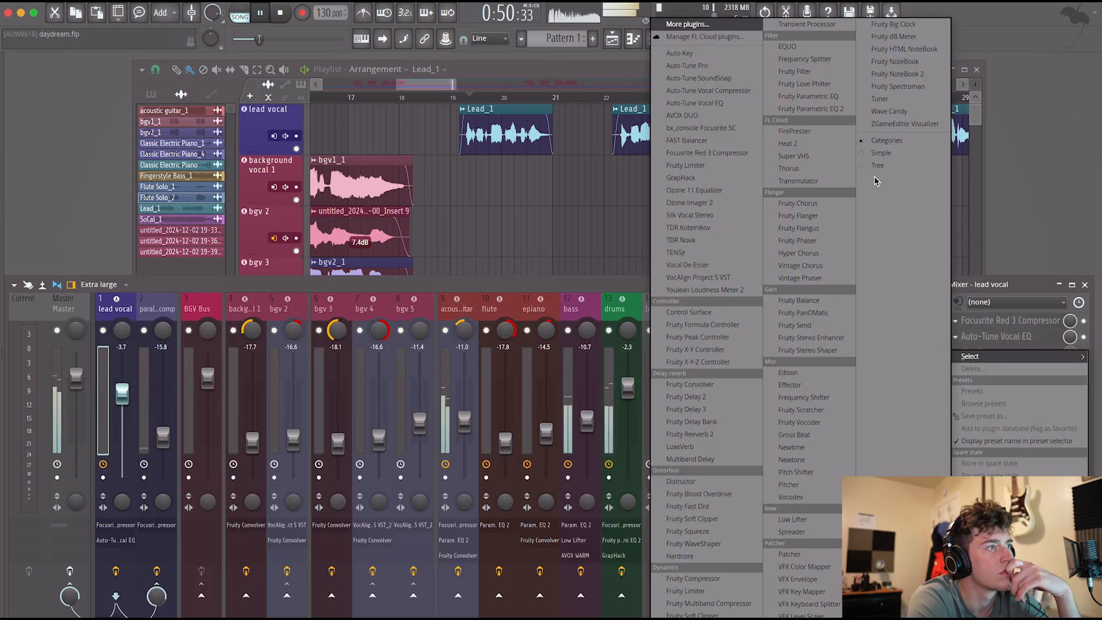
click(815, 109)
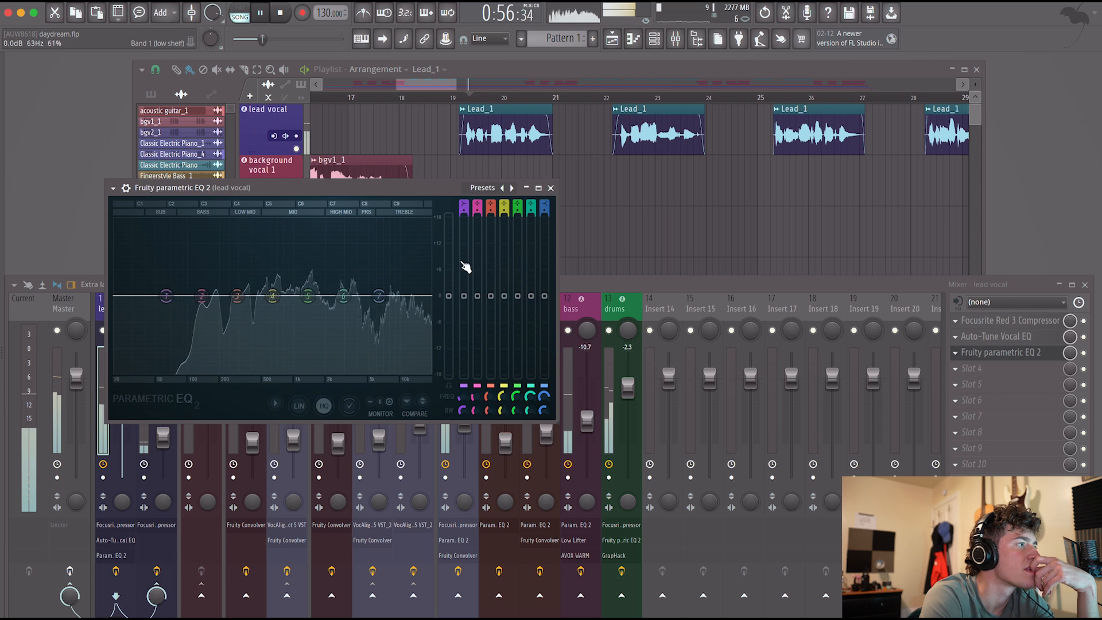
drag(343, 296, 359, 228)
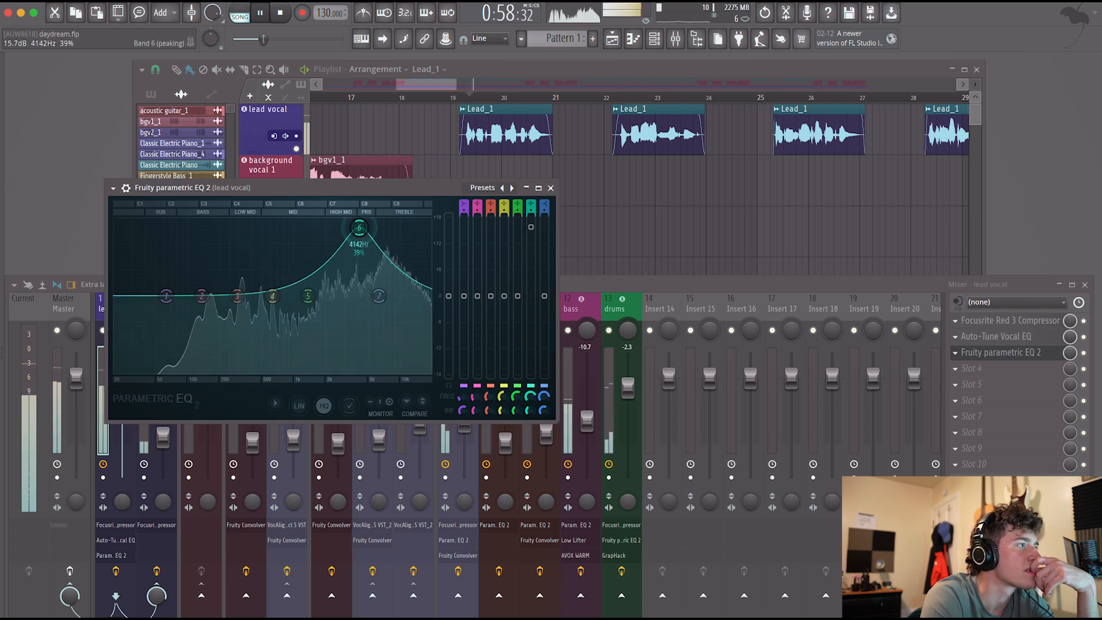
scroll(535, 406, up, 3)
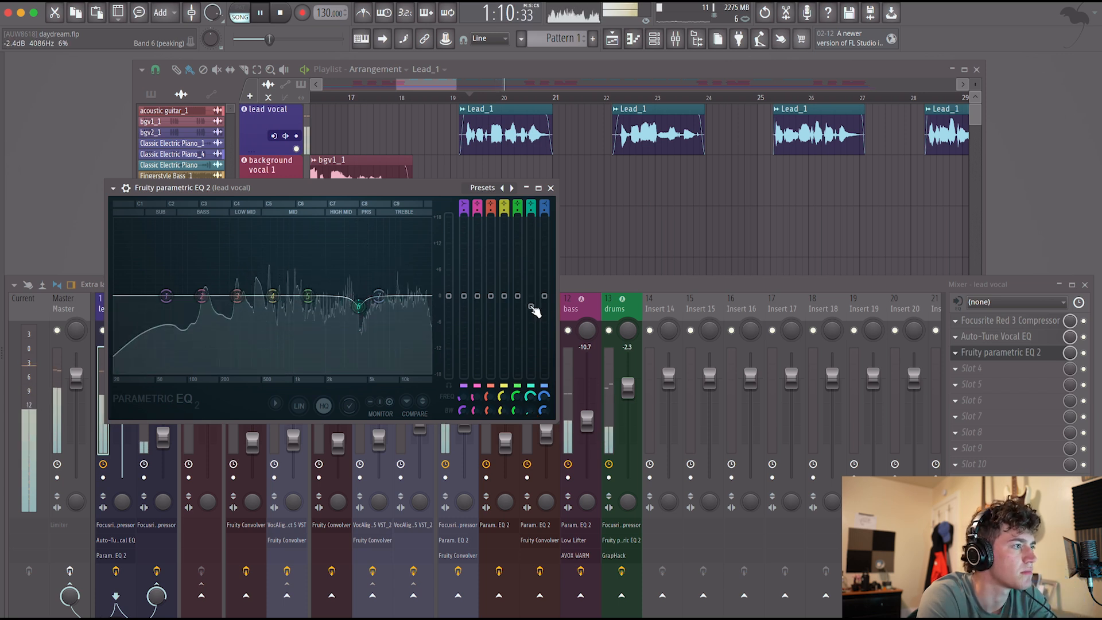
drag(530, 411, 530, 418)
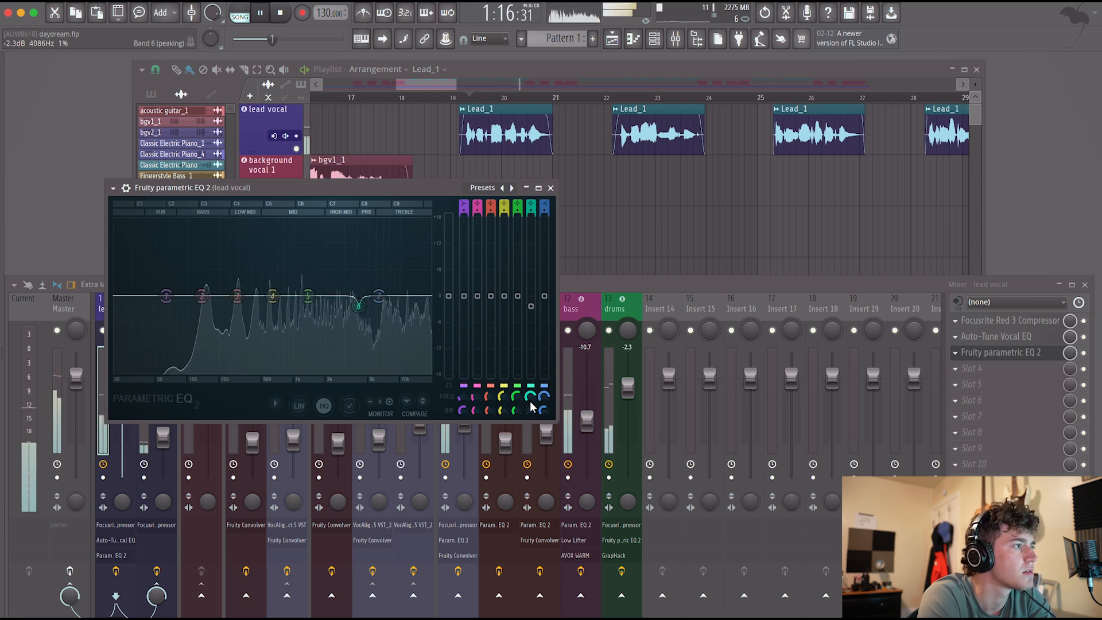
Boost the narrow band 6 to 11.9 dB and sweep its frequency upward, replaying the vocal to locate the harsh resonance.
drag(531, 261, 524, 241)
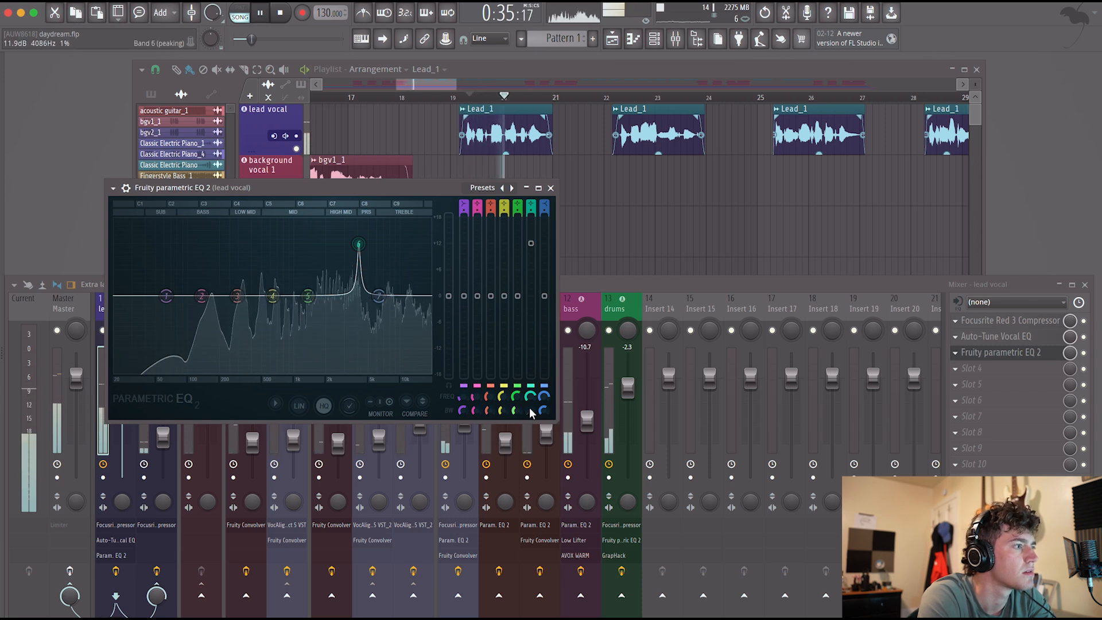
drag(529, 395, 530, 397)
key(space)
key(space)
drag(531, 396, 531, 396)
key(space)
key(space)
Compare the vocal with band 6 off and on, and turn its boost into a small narrow cut near 5 kHz.
key(space)
key(space)
click(531, 386)
key(space)
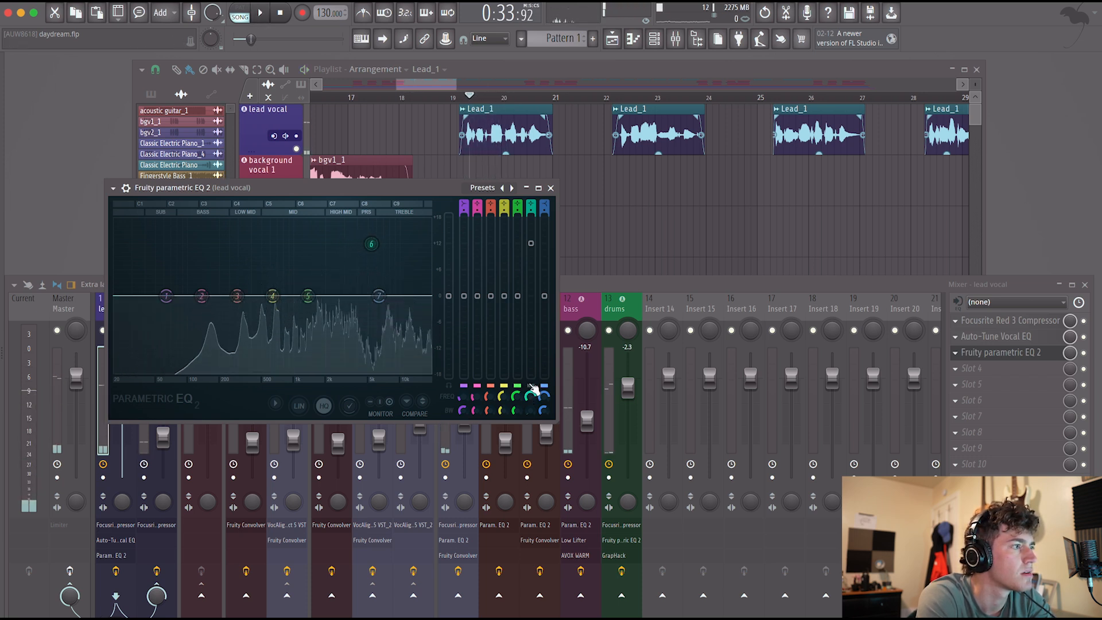
key(space)
click(531, 386)
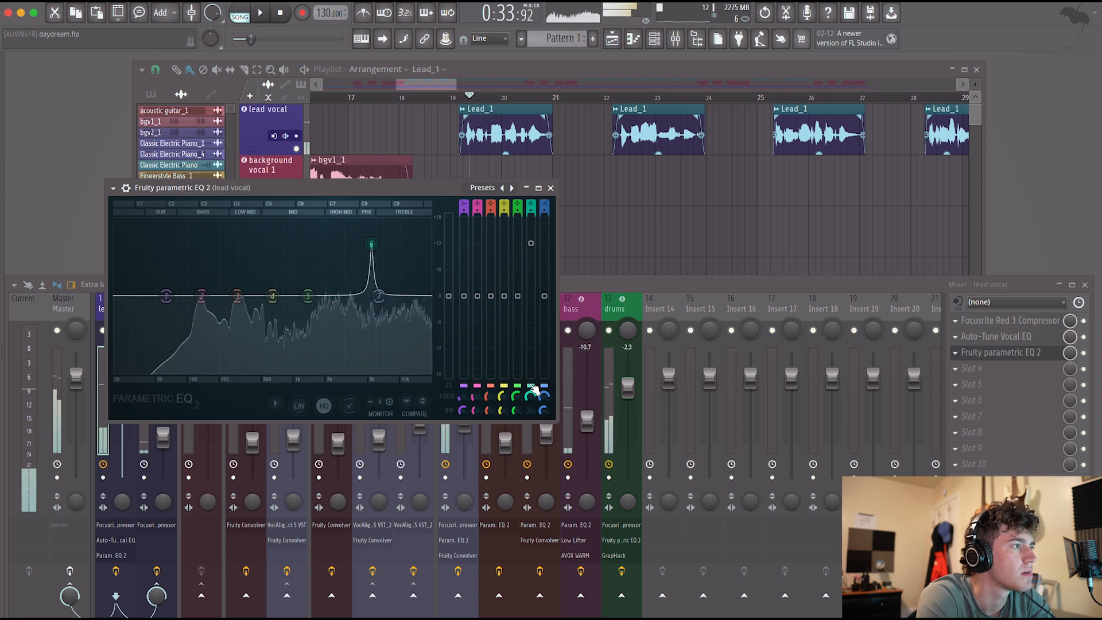
key(space)
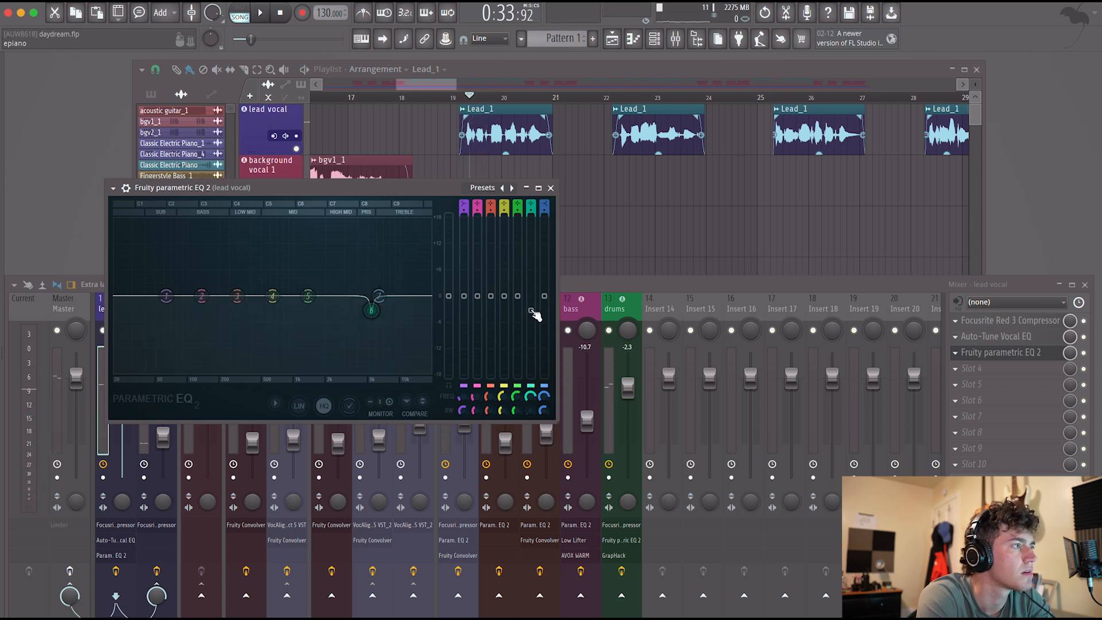
key(space)
key(space)
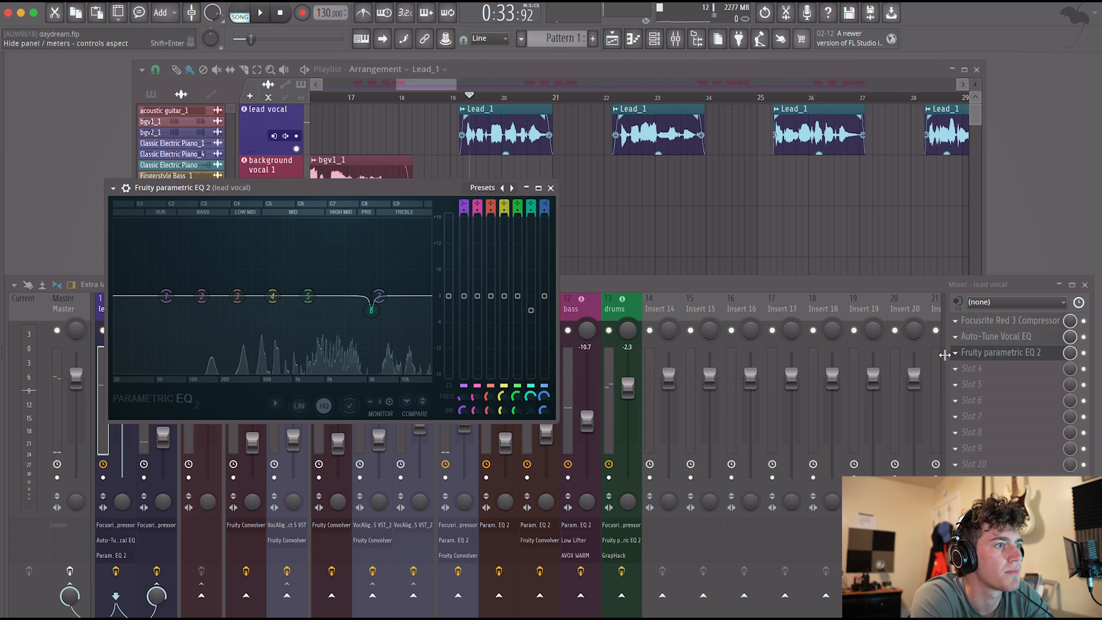
Delete Fruity Parametric EQ 2 from the lead vocal's third effect slot.
click(984, 352)
key(Delete)
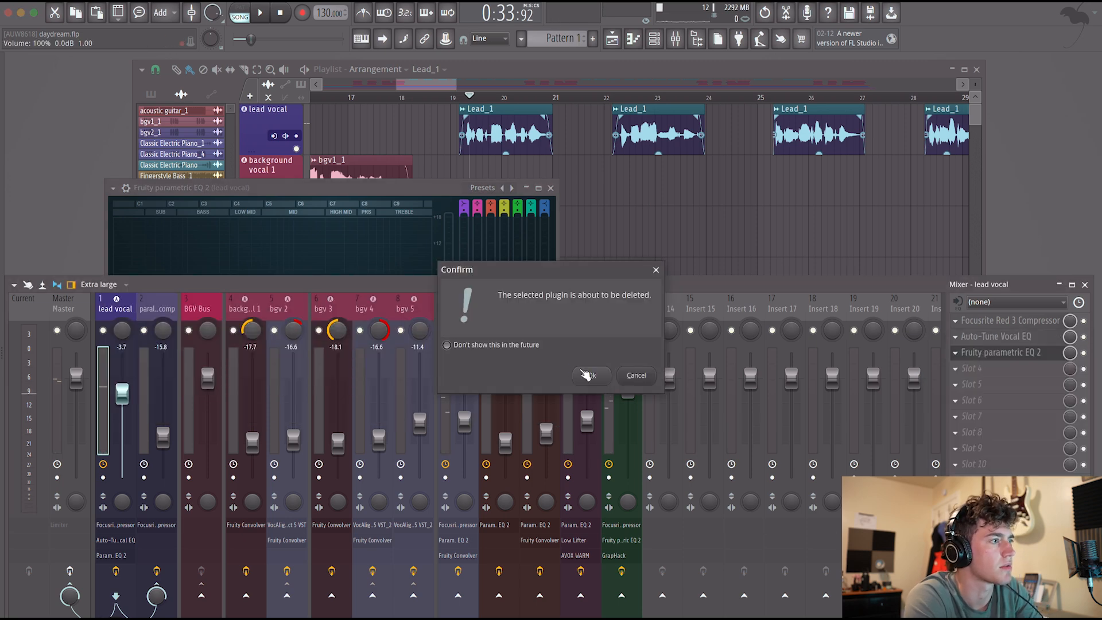
click(597, 378)
Load Auto-Tune Vocal EQ in the lead vocal's third slot and apply its De-Esser - Low Male preset.
click(983, 353)
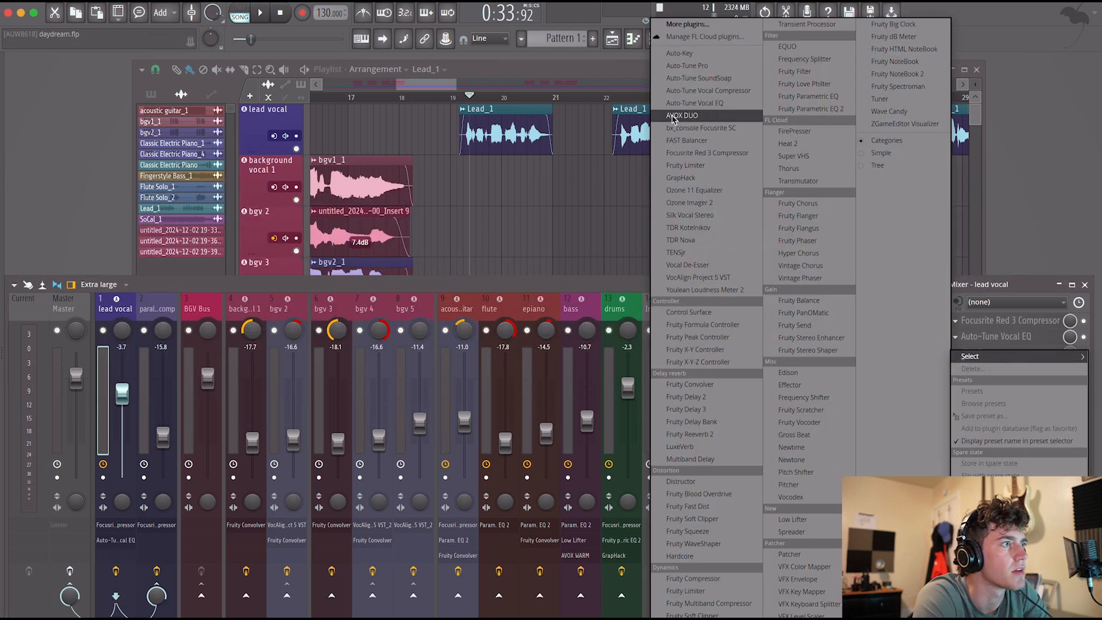
click(711, 103)
click(407, 154)
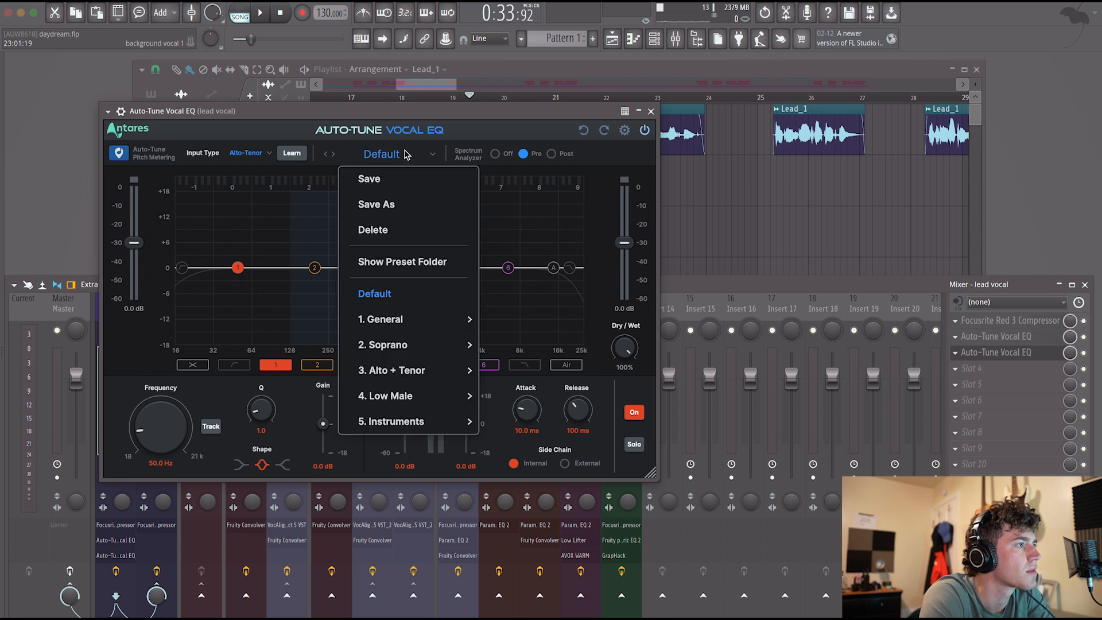
mouse_move(422, 345)
mouse_move(418, 405)
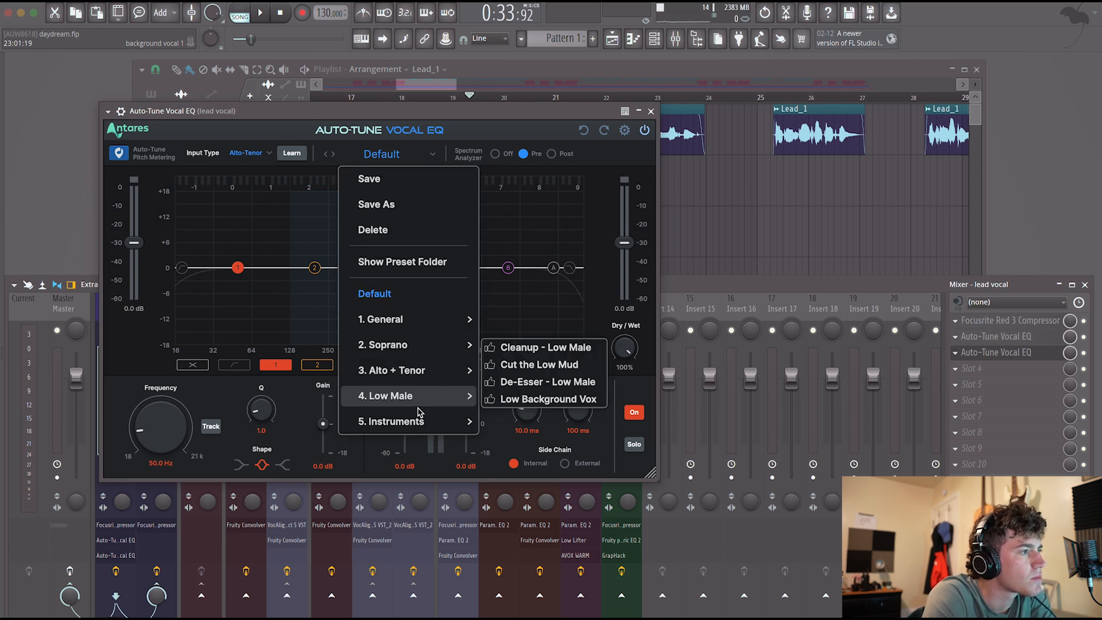
click(562, 383)
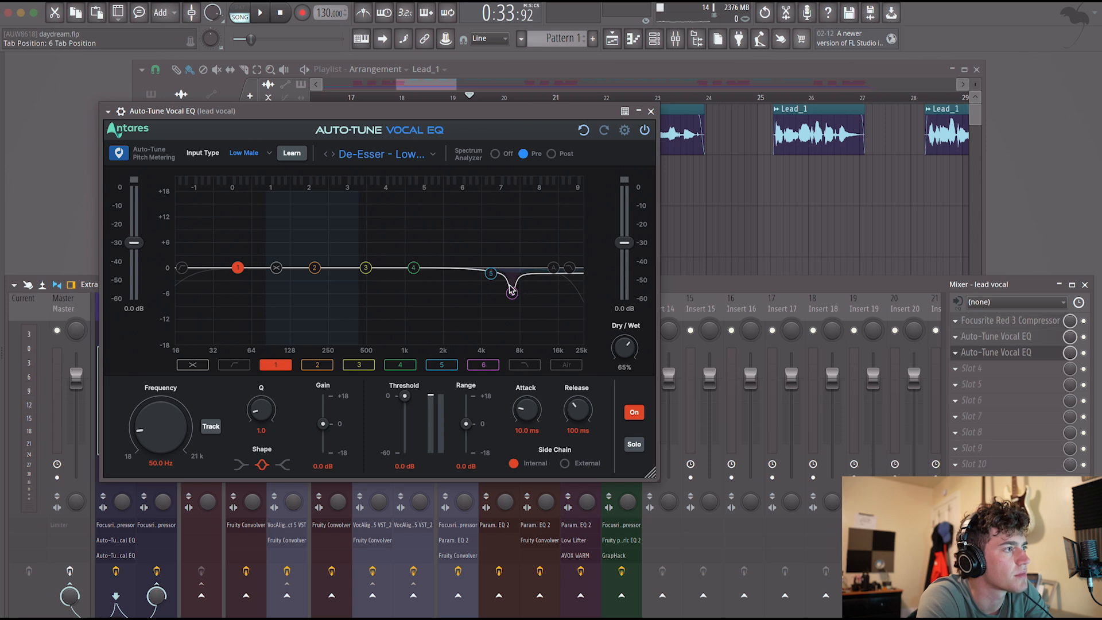
During playback, set the Air gain to 1.2 dB and band 5 to 0.5 dB gain, -2.4 dB range and -25.1 dB threshold.
key(space)
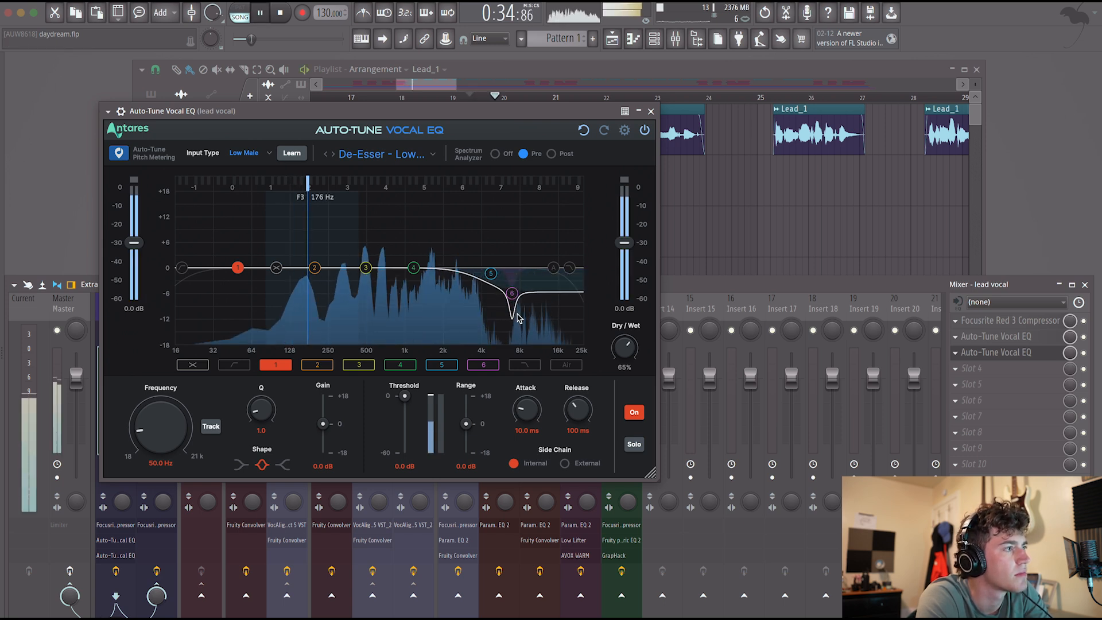
drag(514, 298, 555, 262)
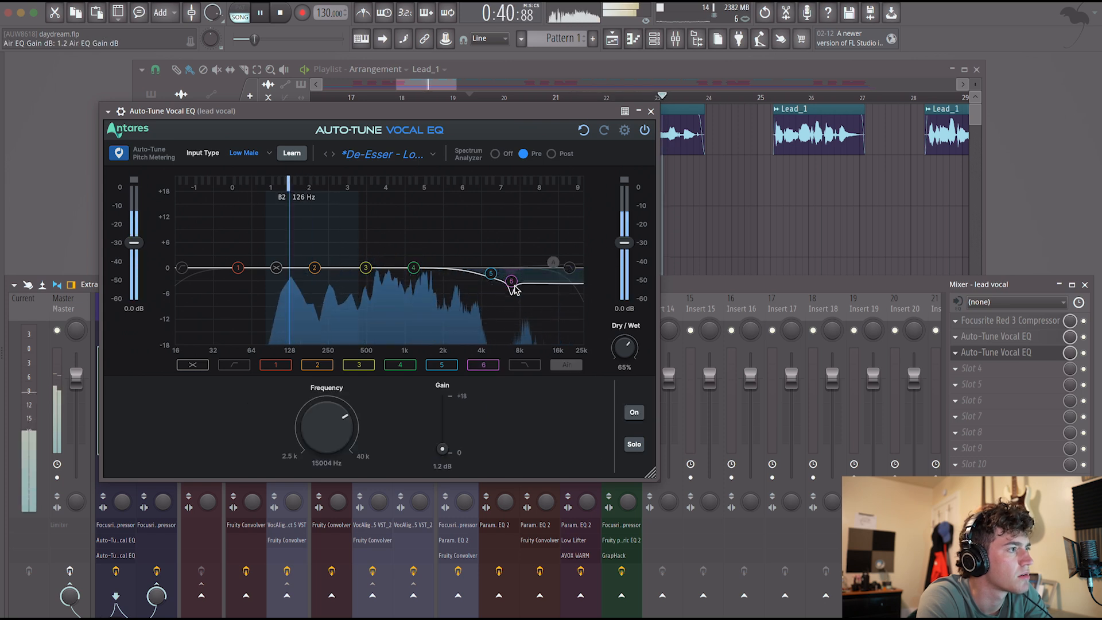
mouse_move(491, 273)
mouse_down()
mouse_move(496, 265)
mouse_move(507, 280)
mouse_up()
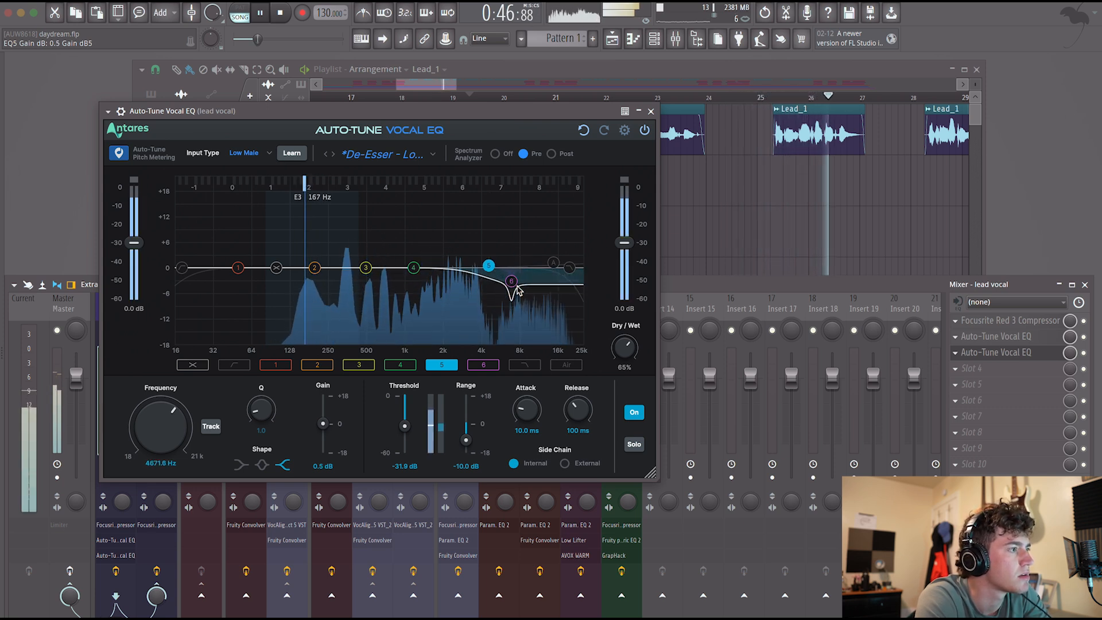
drag(466, 441, 469, 425)
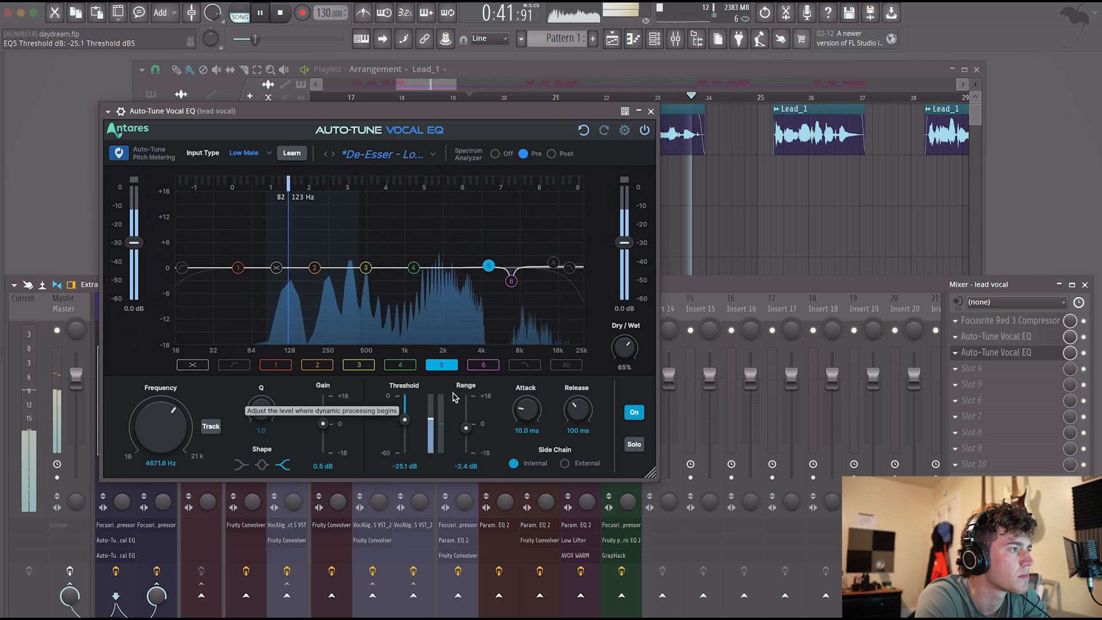
Set band 6's dynamic range to -9.6 dB and its threshold to -39.9 dB.
click(485, 366)
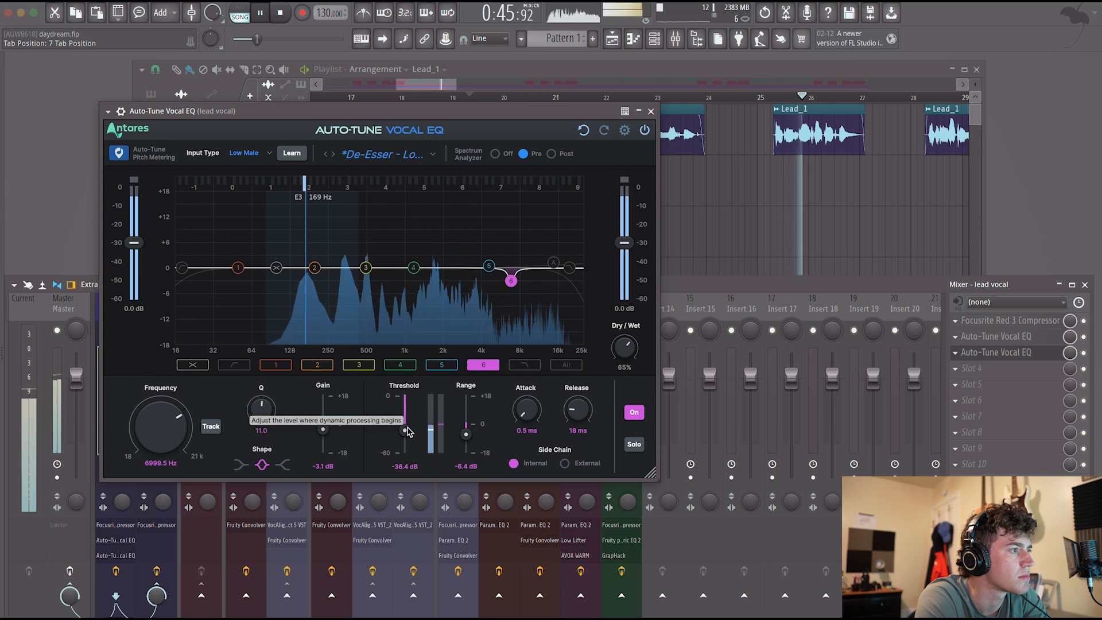
drag(467, 436, 468, 444)
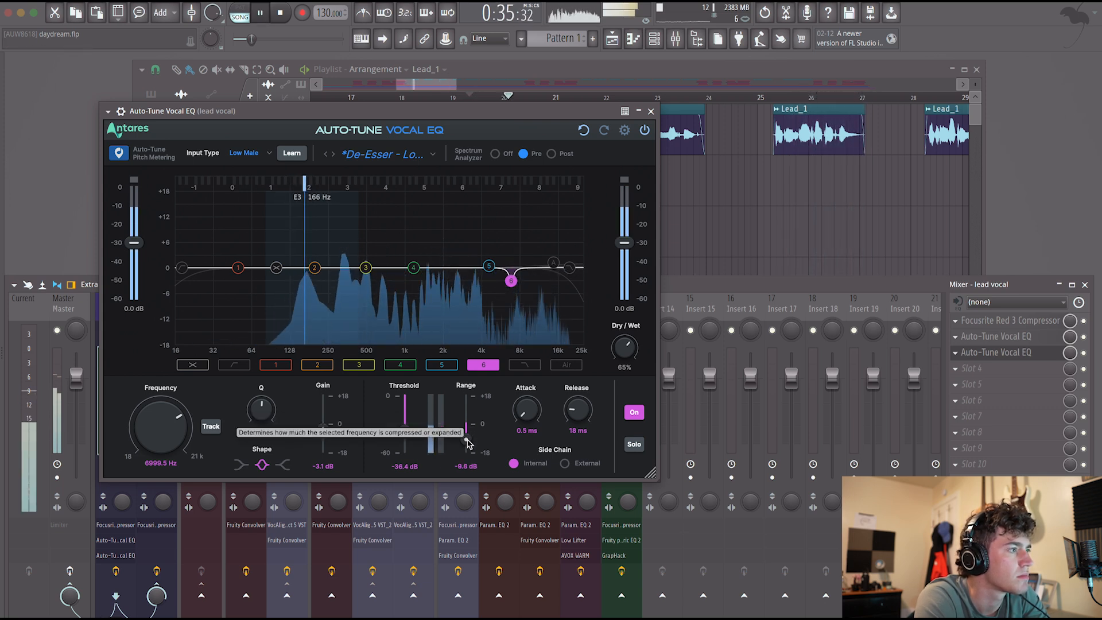
click(404, 434)
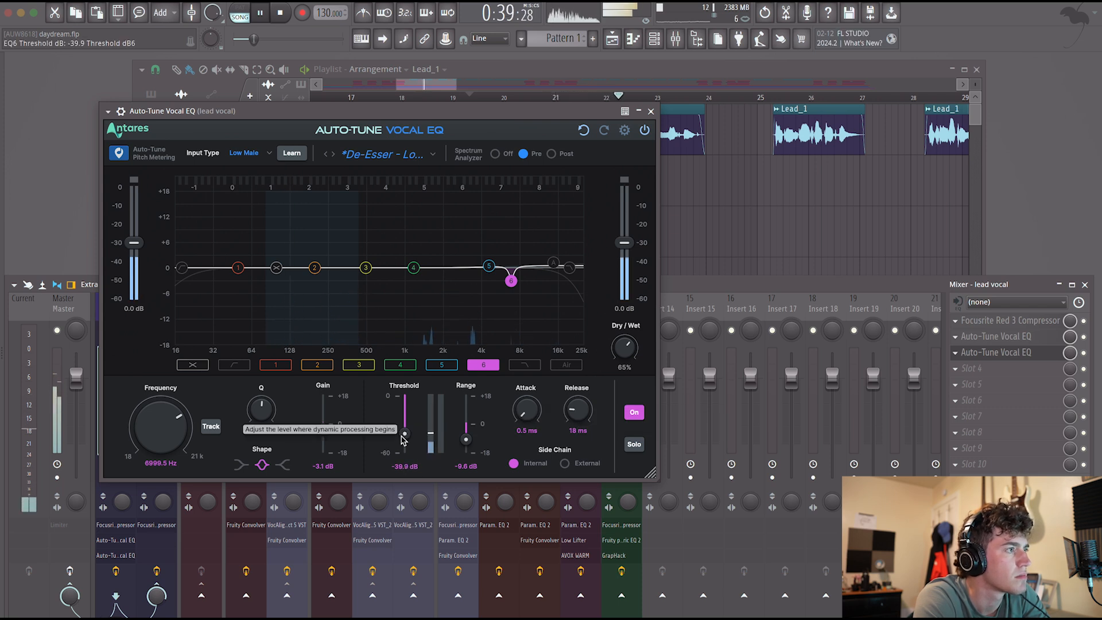
Retune band 6 to 7415.7 Hz with -4.6 dB gain and Q 9.6, and close the de-esser EQ.
drag(511, 280, 514, 196)
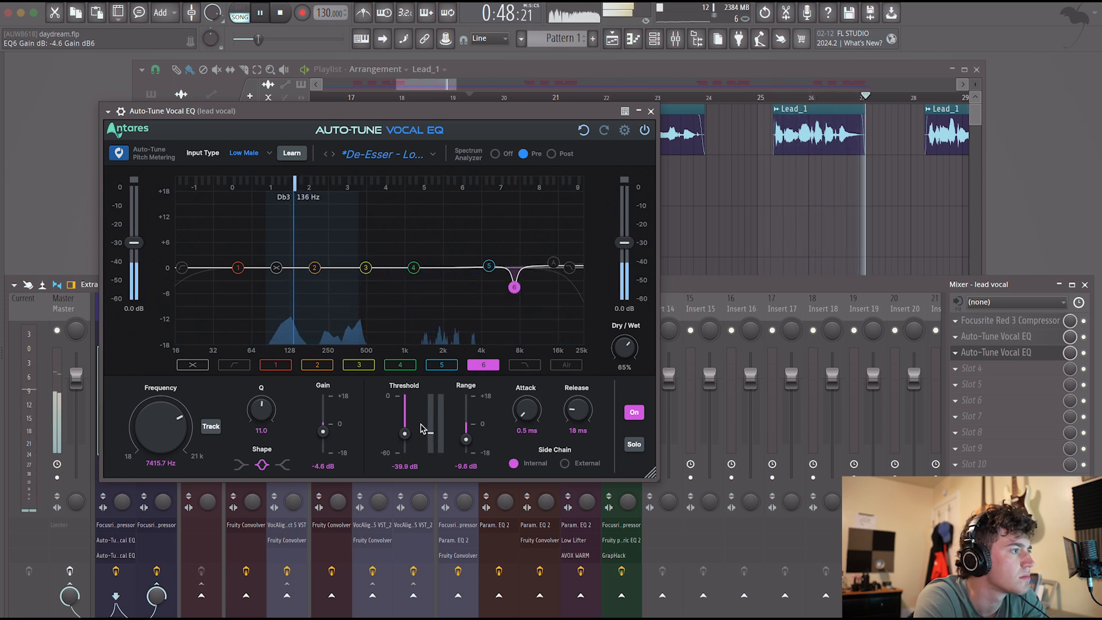
scroll(266, 413, up, 2)
scroll(266, 414, down, 4)
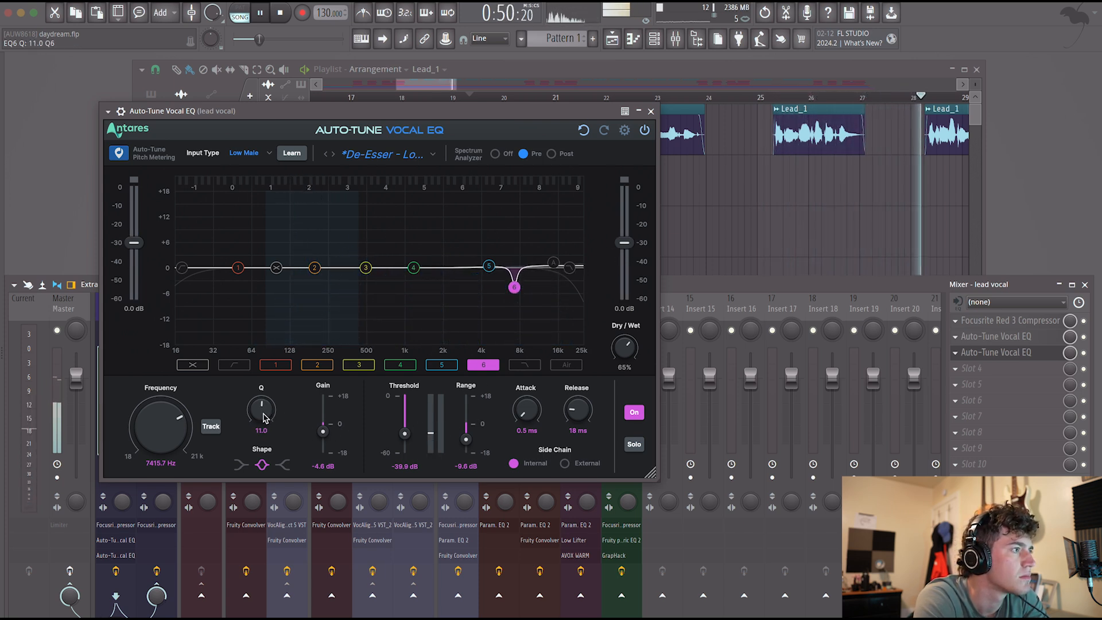
scroll(263, 421, up, 1)
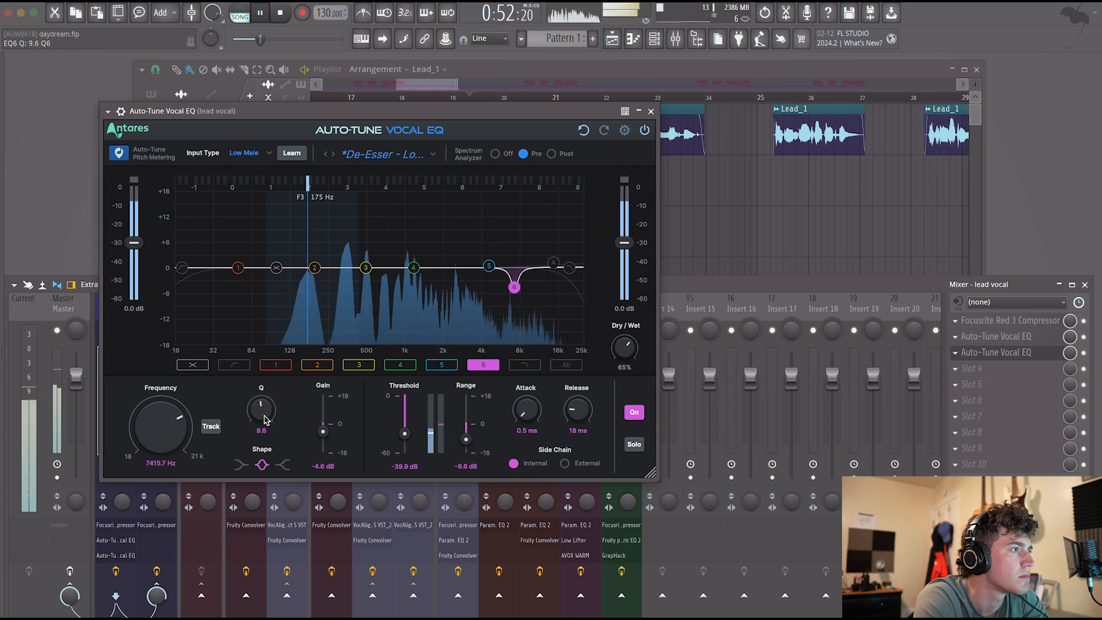
click(650, 111)
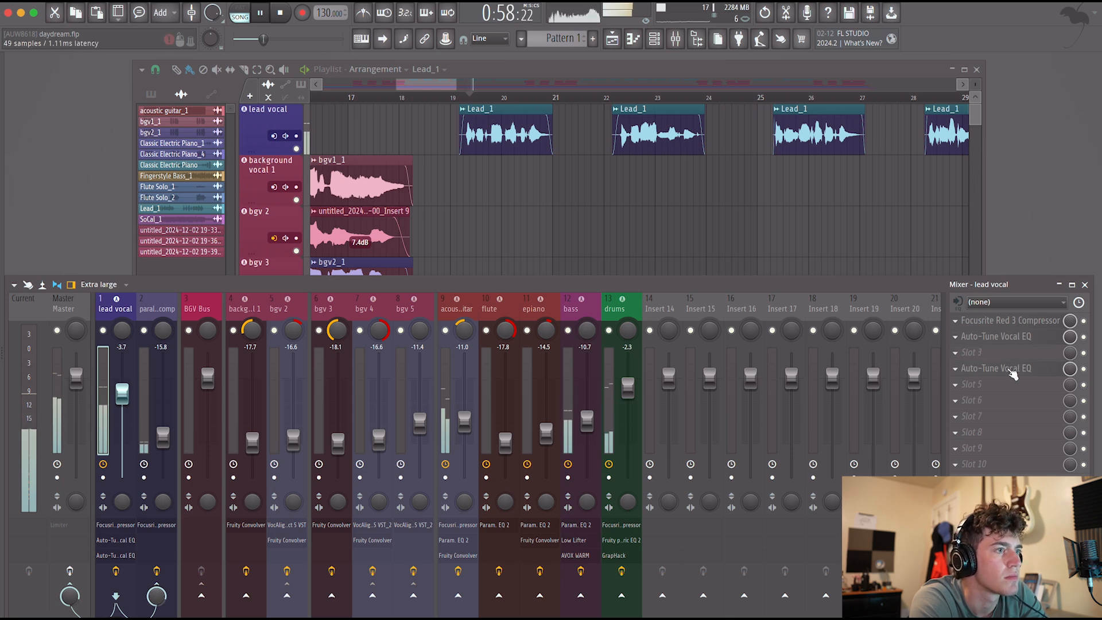
Move the cleanup Auto-Tune Vocal EQ ahead of the Focusrite Red 3 Compressor and switch its spectrum analyzer to Post.
mouse_move(1012, 342)
mouse_down()
mouse_move(1009, 325)
mouse_move(1006, 337)
mouse_up()
click(1009, 325)
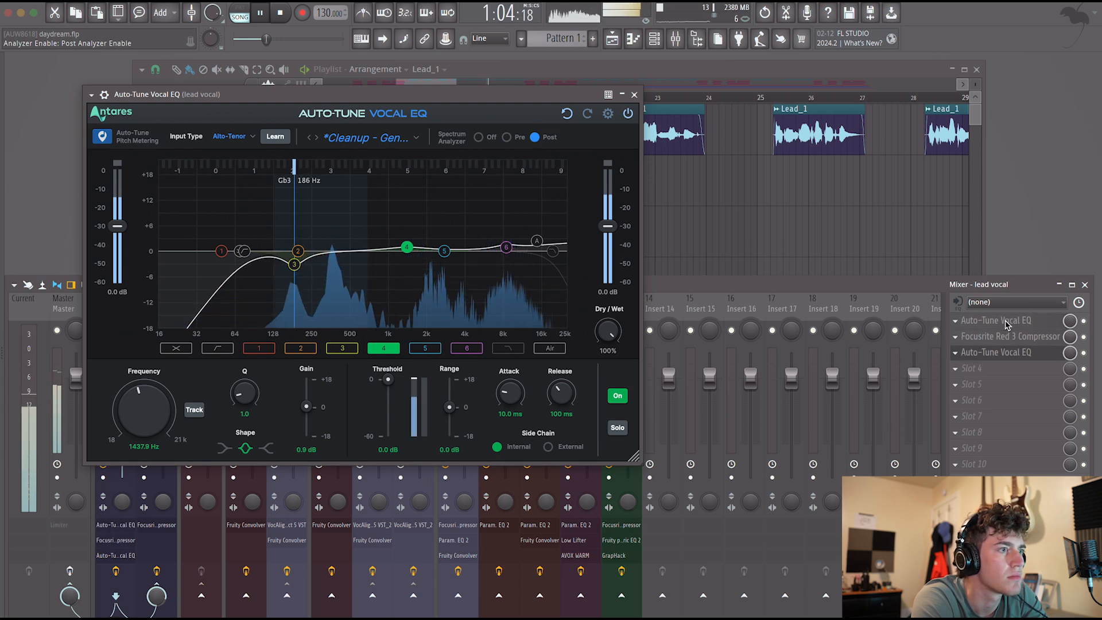
click(634, 95)
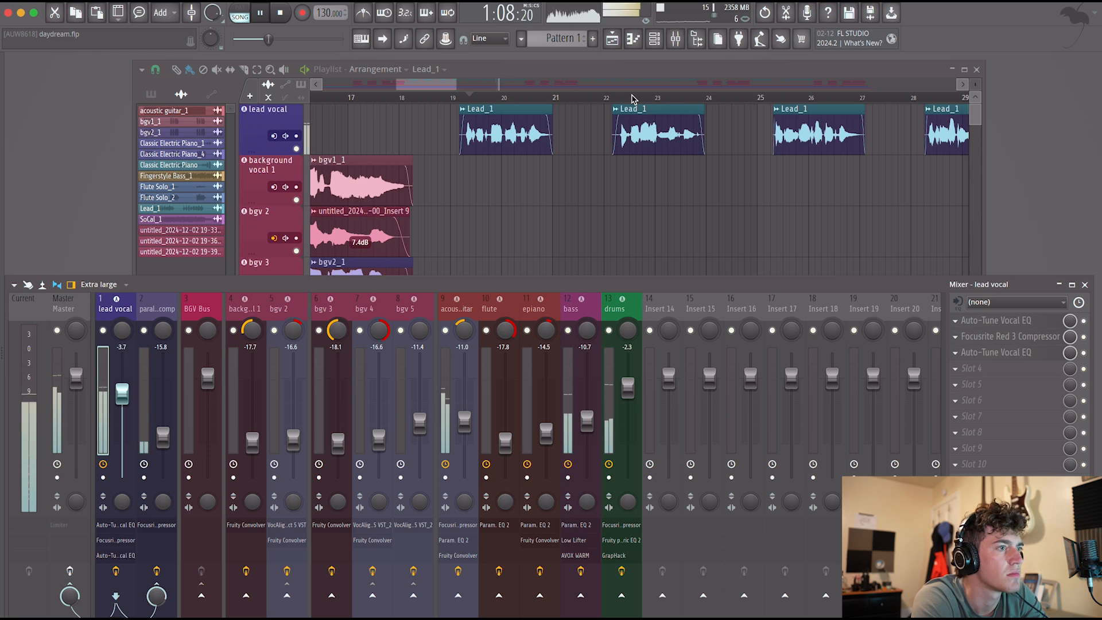
Refine the de-esser's band 6 to -3.1 dB gain, Q 15.6, -10.9 dB range and -44.8 dB threshold, and stop playback.
click(1013, 321)
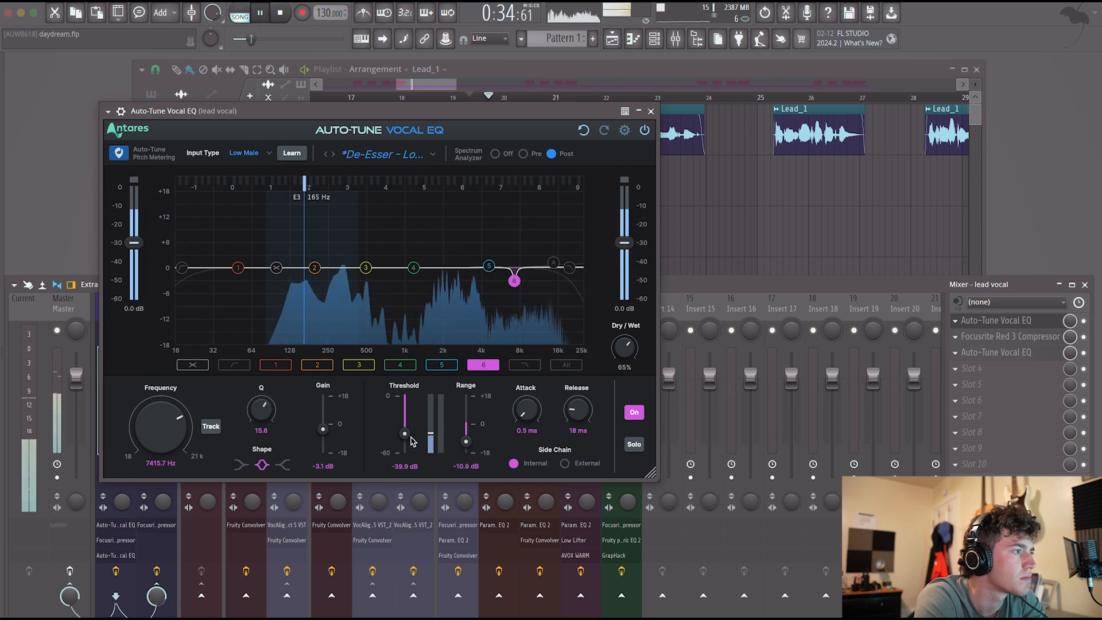
drag(406, 434, 406, 437)
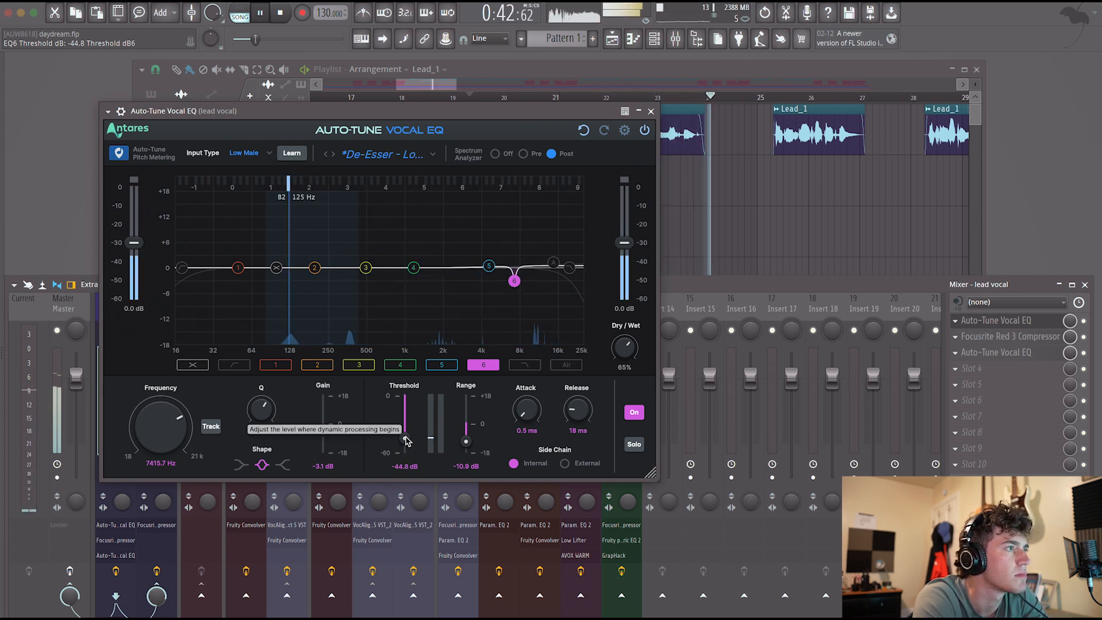
key(space)
click(651, 112)
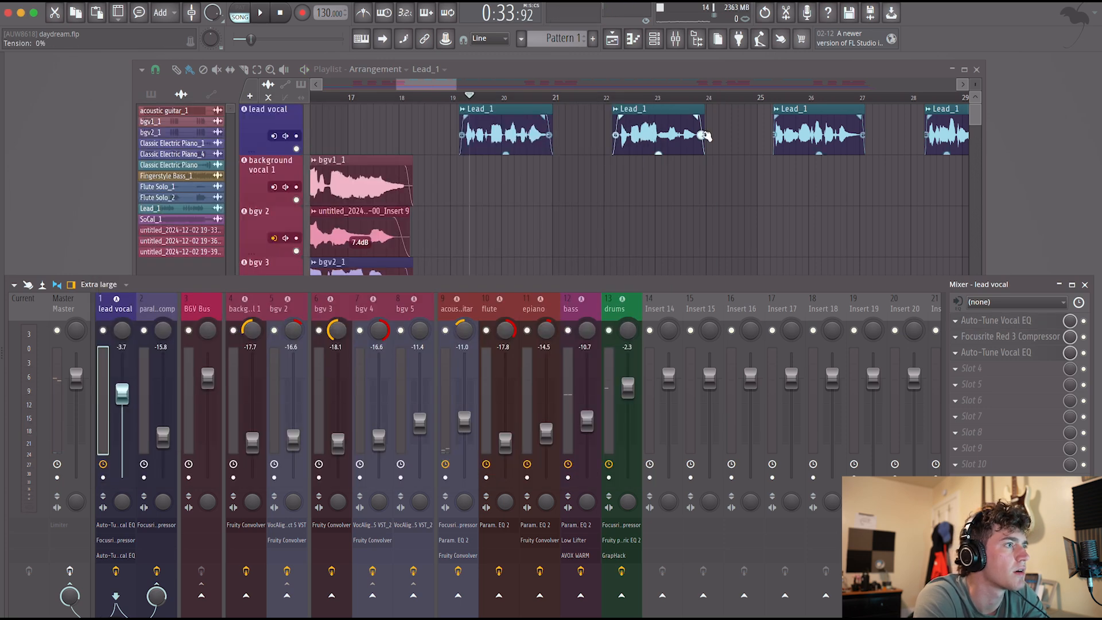
Replay the mix with the lead vocal fader at -4.1 dB and load Fruity Convolver in its fourth slot.
key(space)
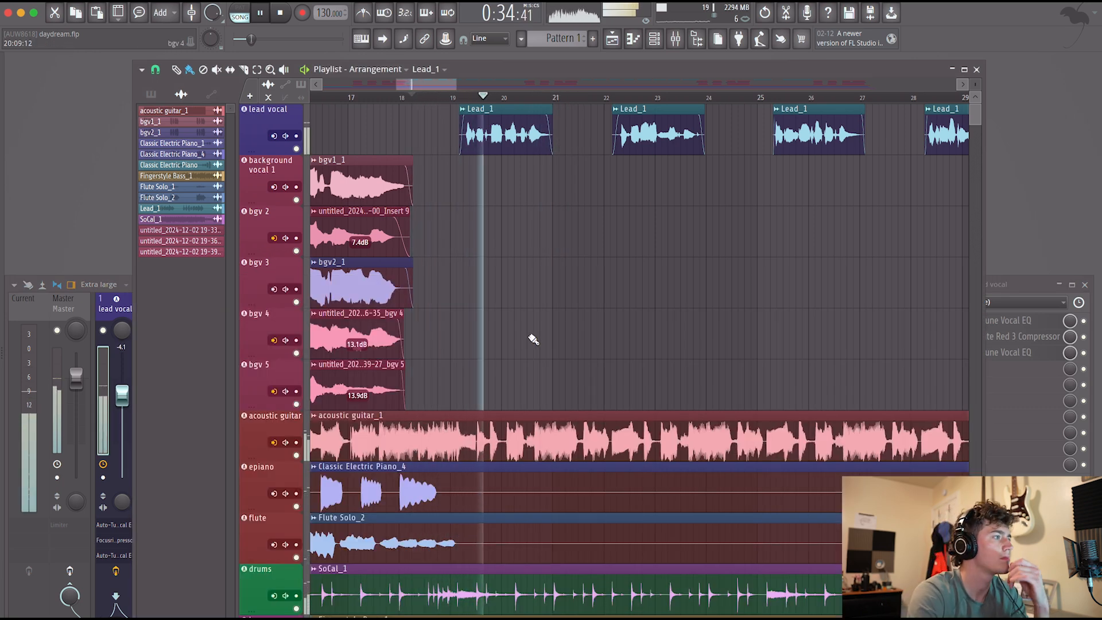
click(107, 397)
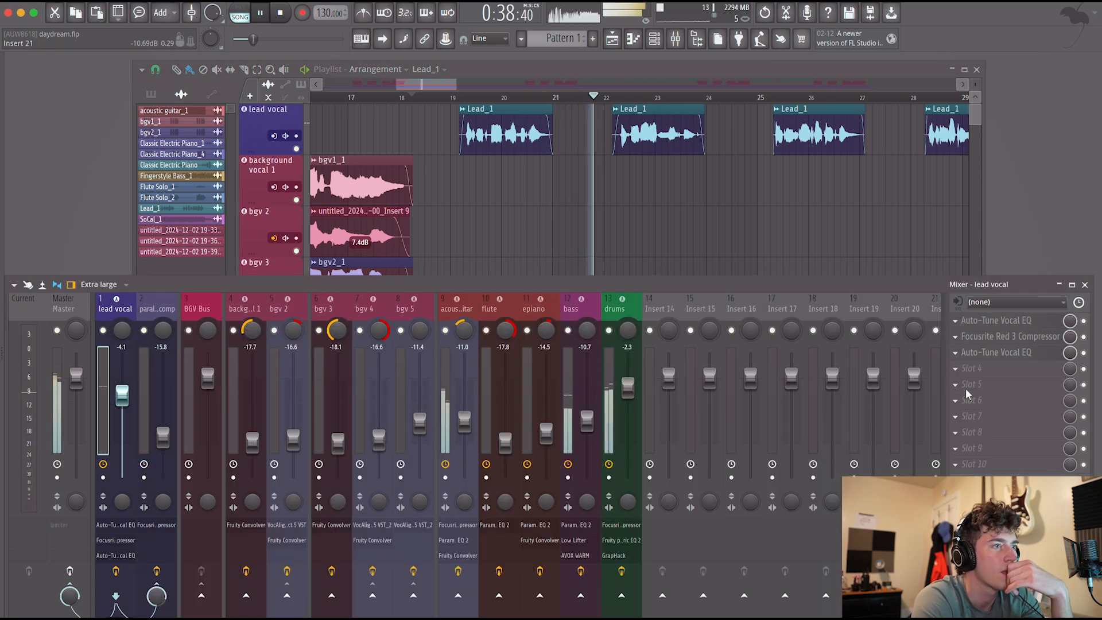
click(983, 370)
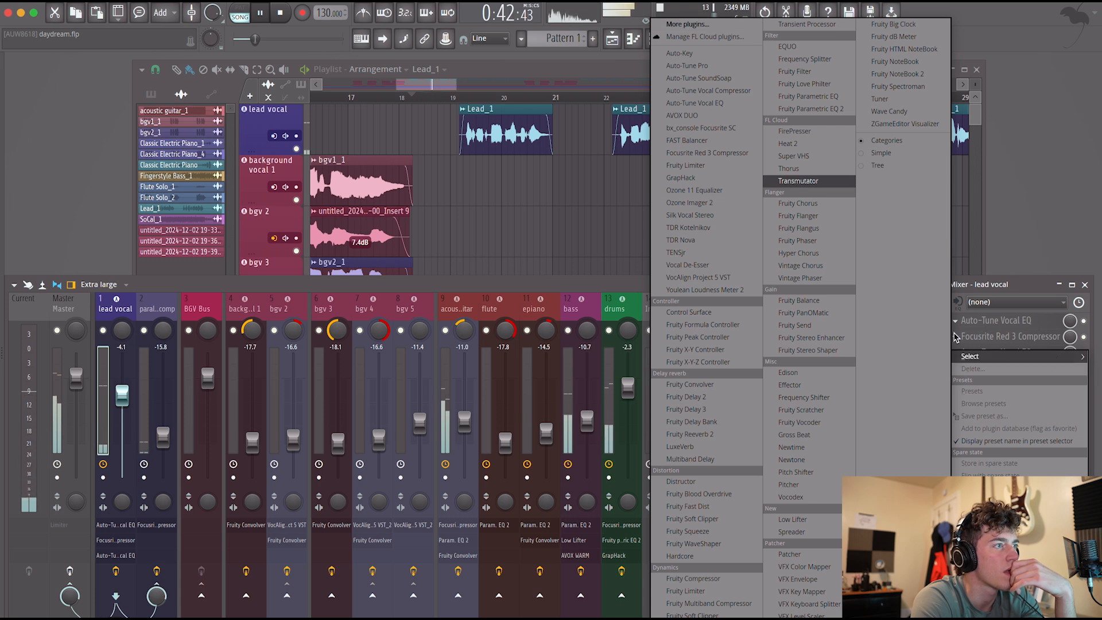
click(712, 25)
text(com)
key(BackSpace)
text(n)
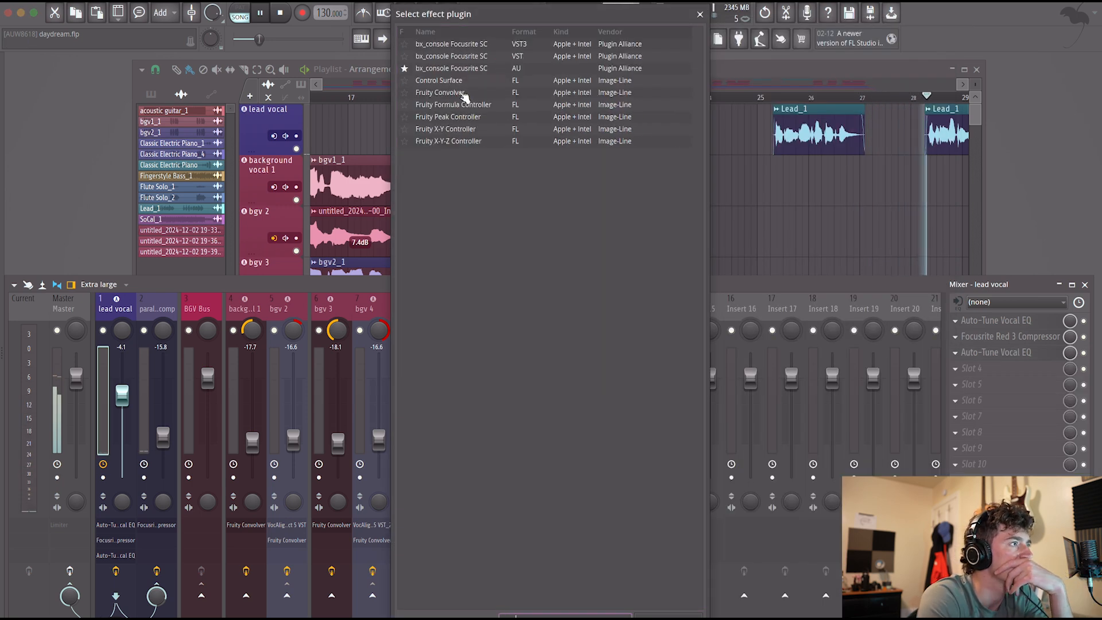
double_click(464, 93)
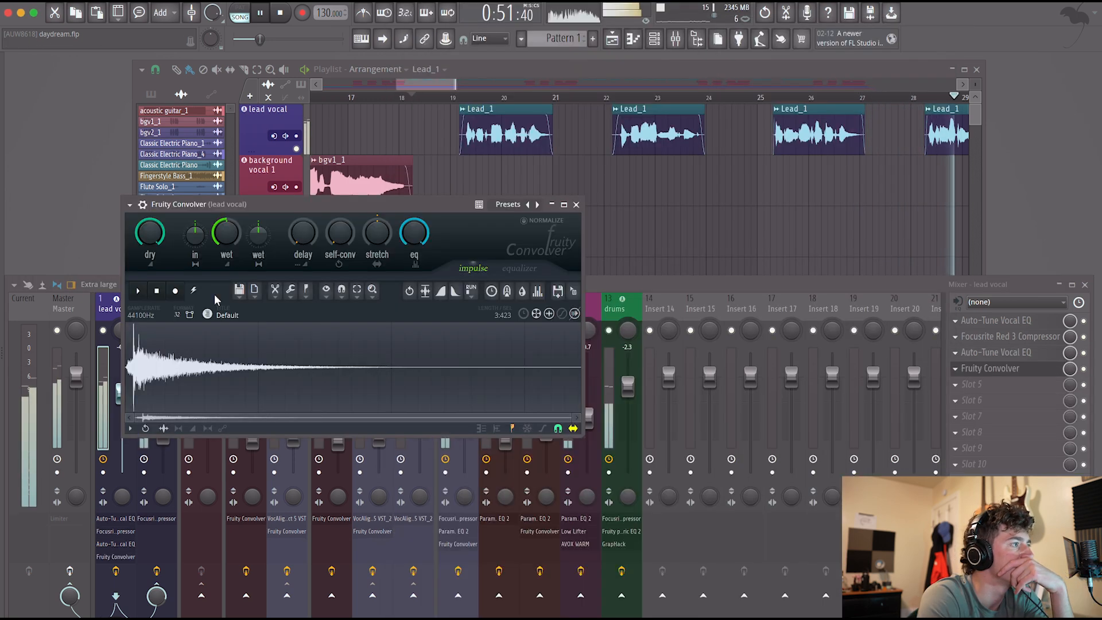
Apply the Evnt - Room (Medium) preset with the wet level at -55.8 dB, and move Fruity Convolver to the sixth slot.
click(506, 205)
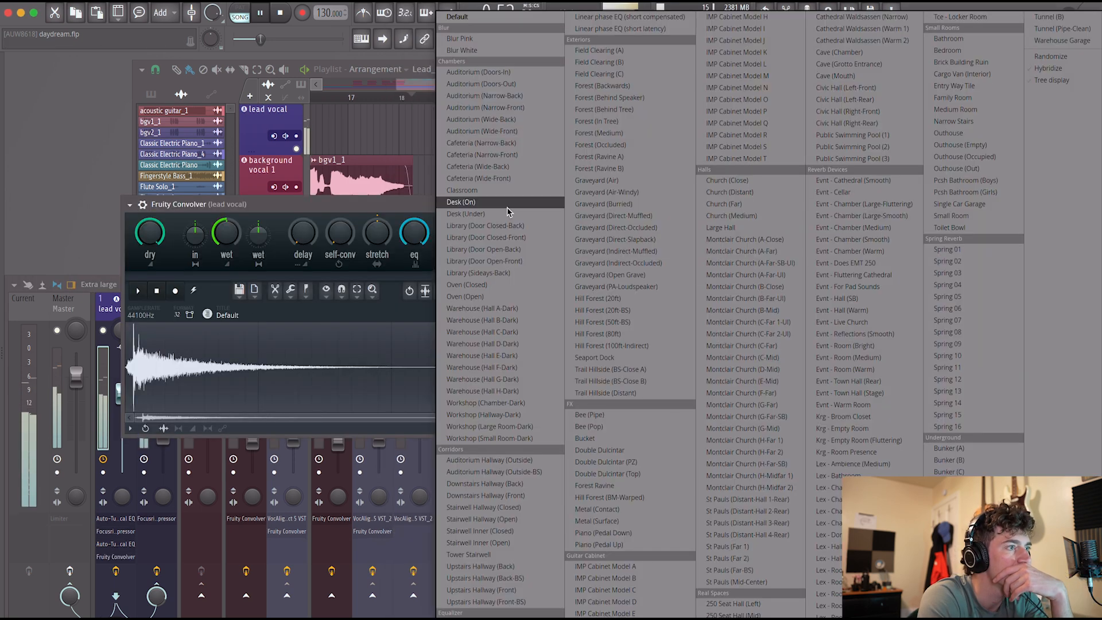
click(855, 357)
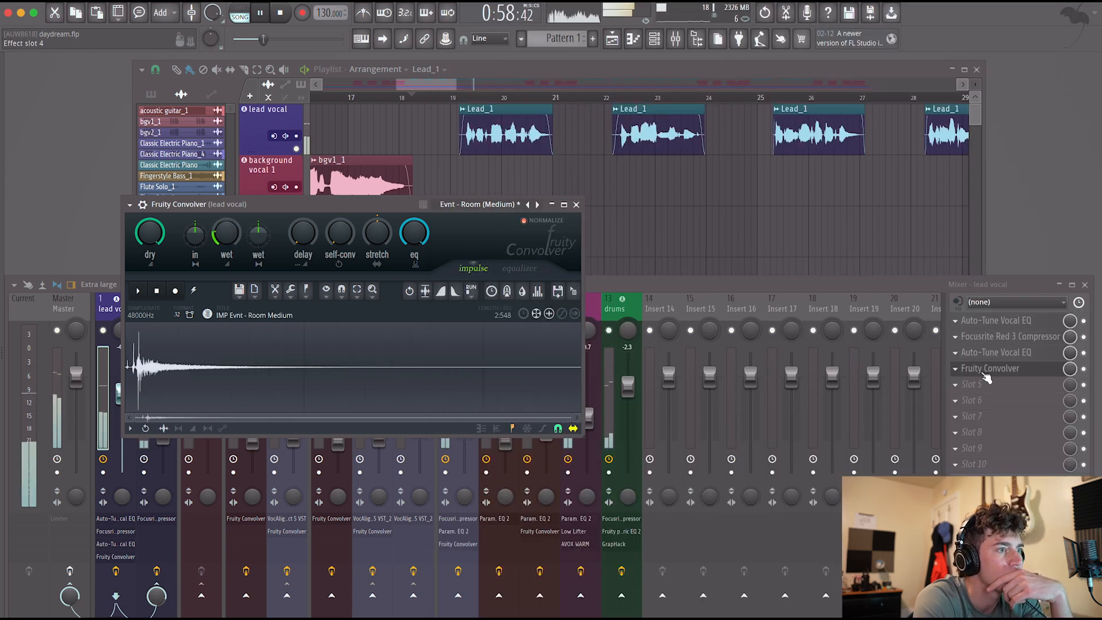
drag(981, 376, 989, 406)
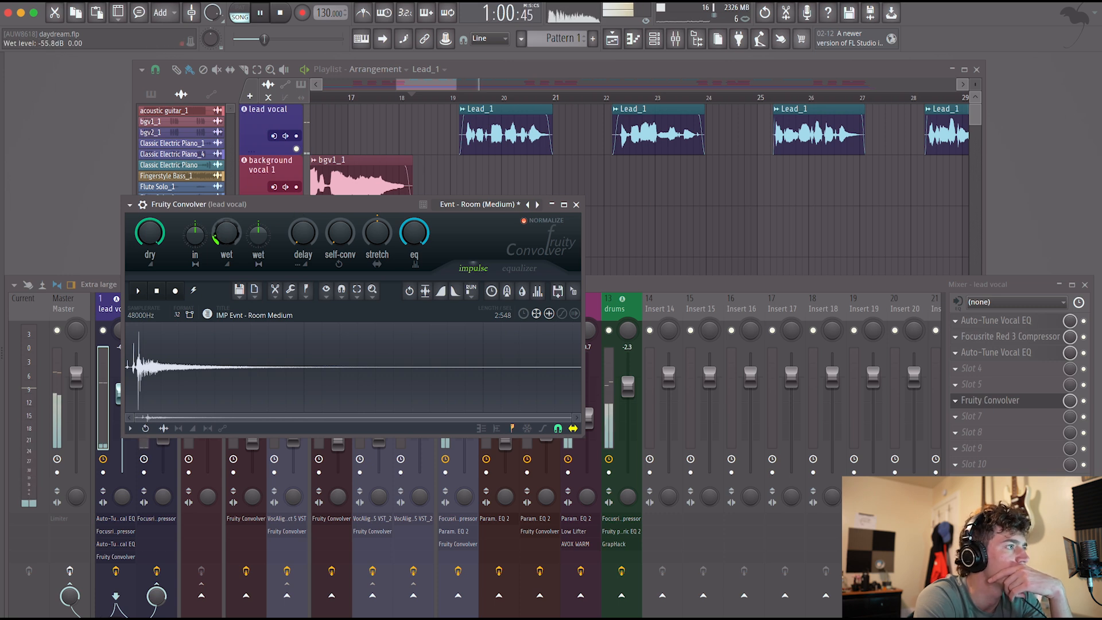
click(576, 205)
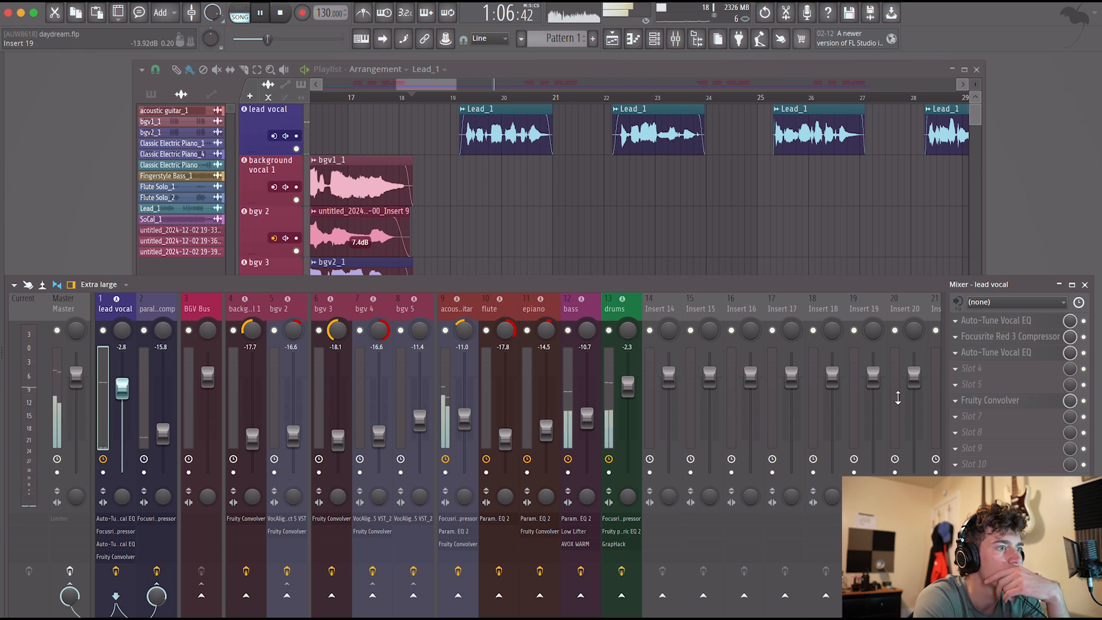
With Fruity Convolver bypassed, load the VST3 version of TENSjr in the lead vocal's fifth slot.
right_click(1055, 405)
mouse_move(989, 358)
click(676, 25)
text(tens)
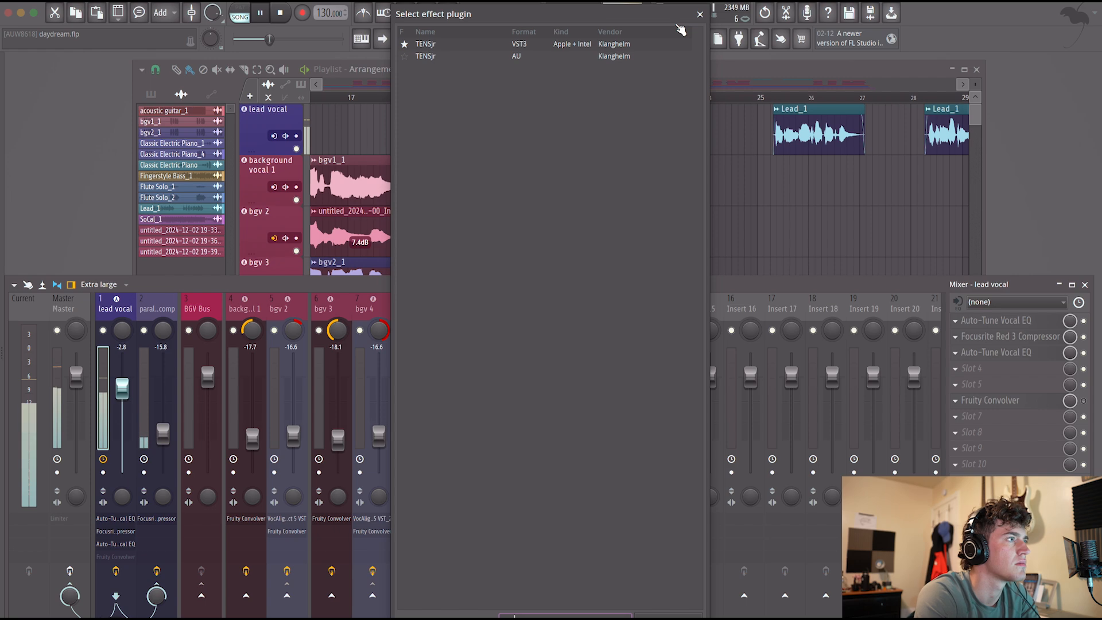
double_click(459, 44)
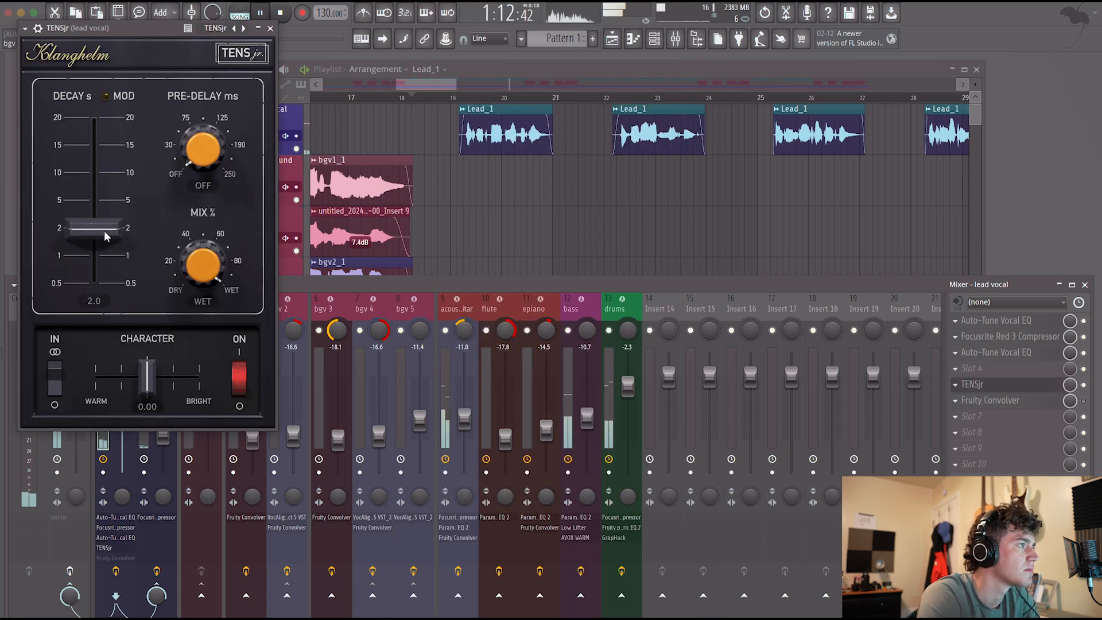
Set TENSjr to a 0.8 s decay, 19.8% mix and 3.10 character toward bright while replaying the vocal.
drag(105, 235, 106, 261)
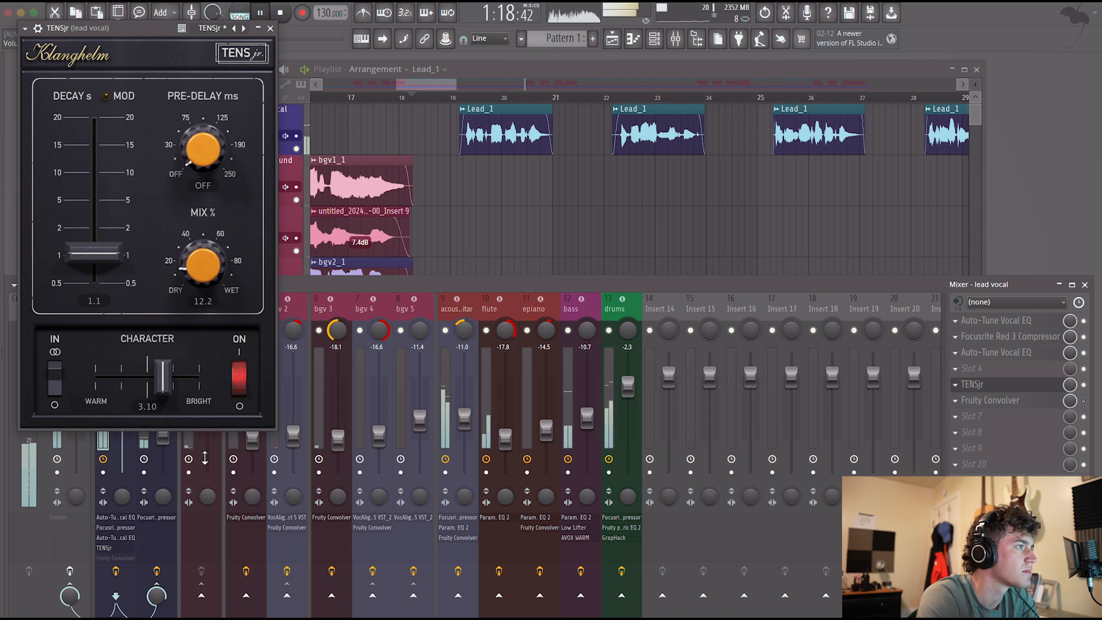
drag(204, 458, 202, 441)
key(space)
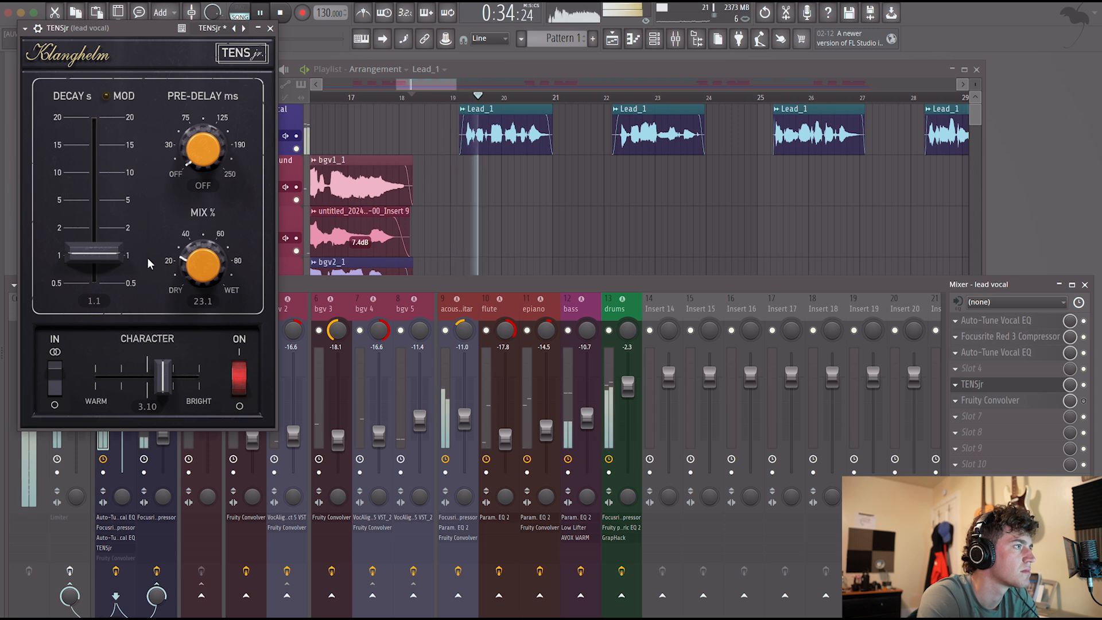
drag(199, 257, 199, 264)
drag(93, 254, 93, 265)
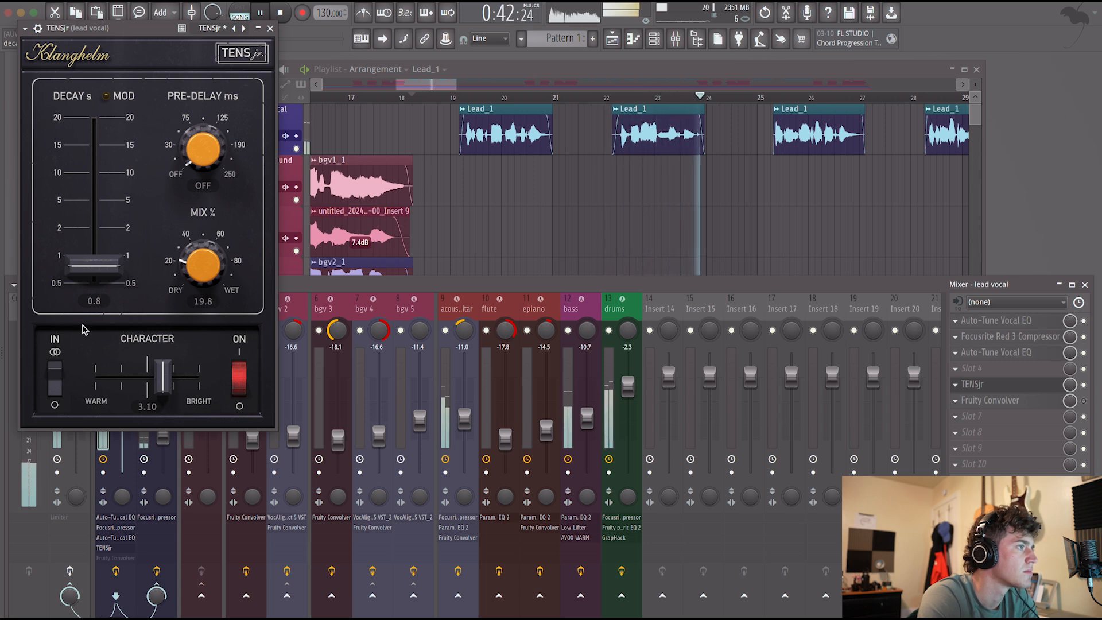
Delete the bypassed Fruity Convolver from the lead vocal and move TENSjr to the tenth slot.
click(270, 28)
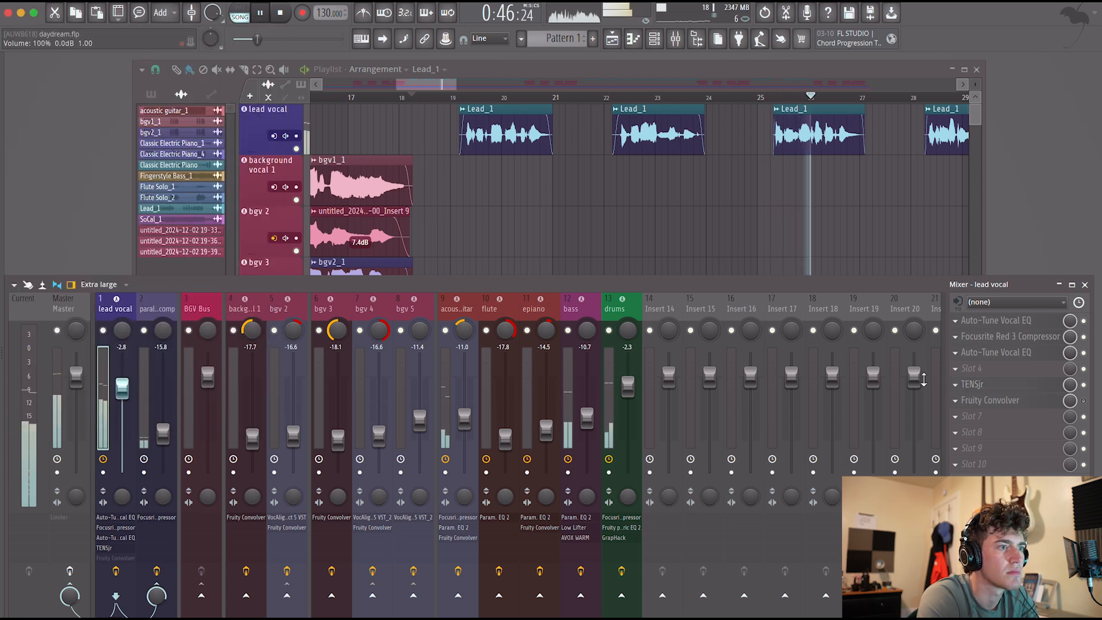
click(958, 405)
click(987, 355)
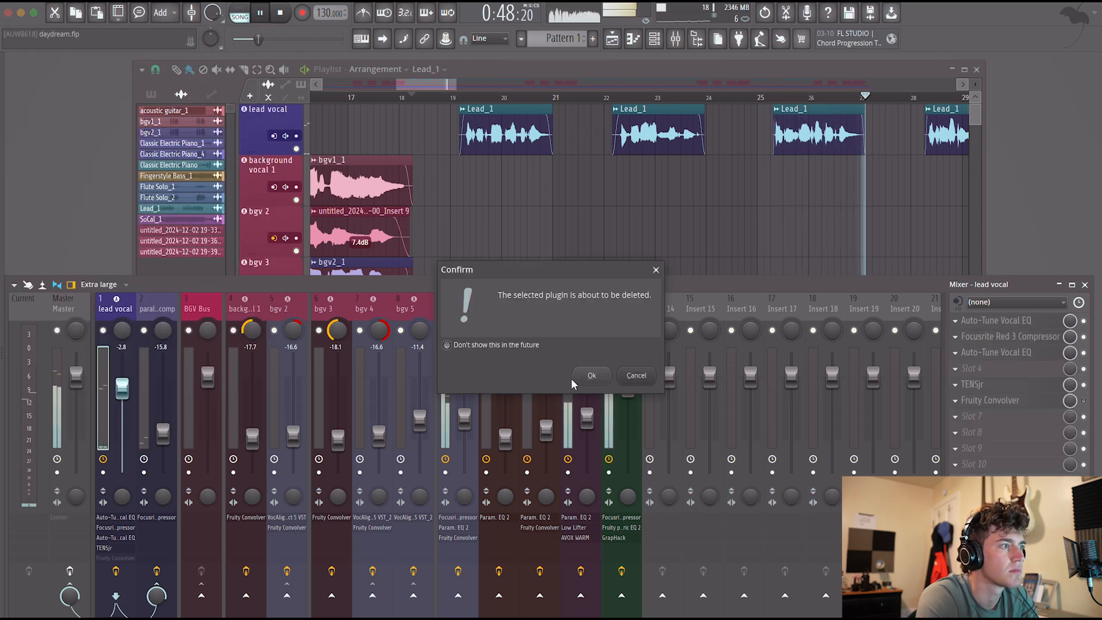
click(592, 377)
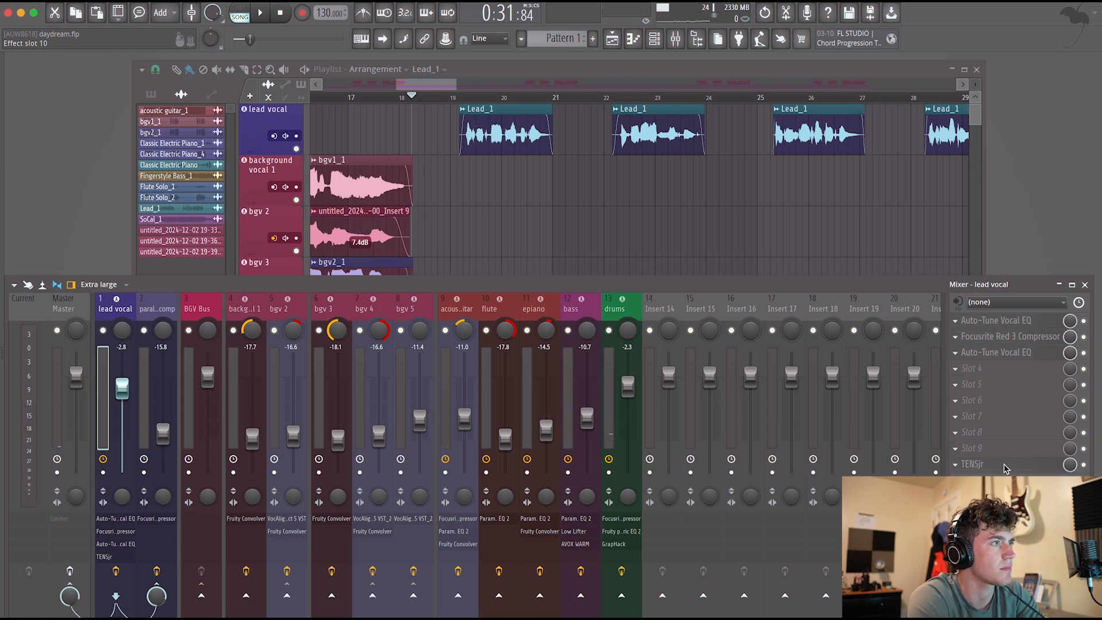
During playback, set the lead vocal's third-slot EQ to 0.6 dB at 216.2 Hz on band 2 and -0.6 dB at 8228.2 Hz on band 6.
key(space)
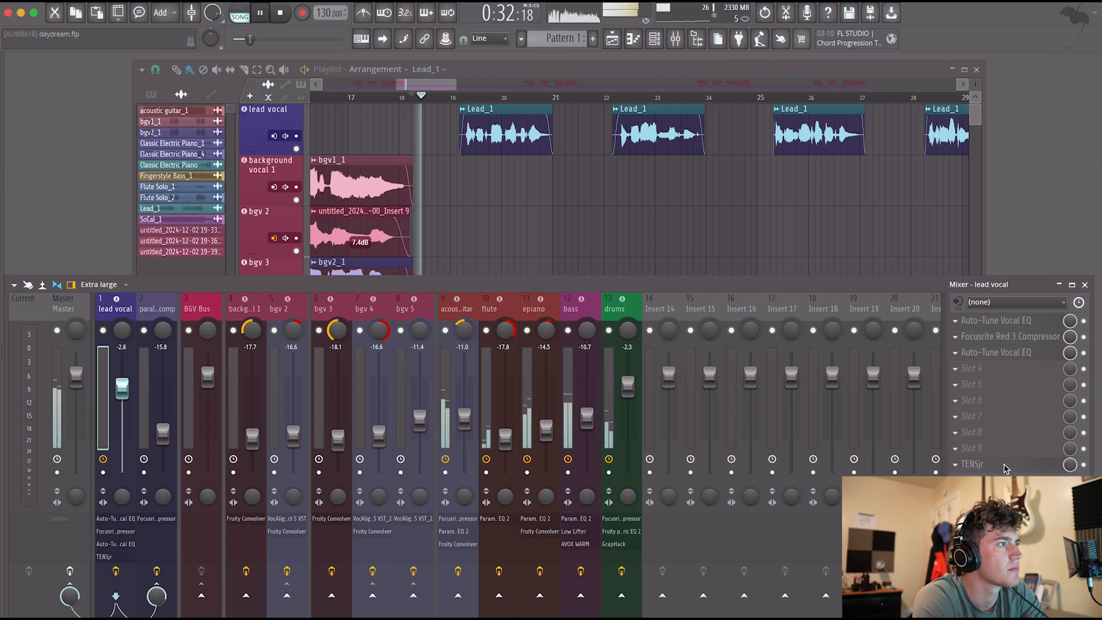
click(1015, 354)
drag(407, 246, 452, 254)
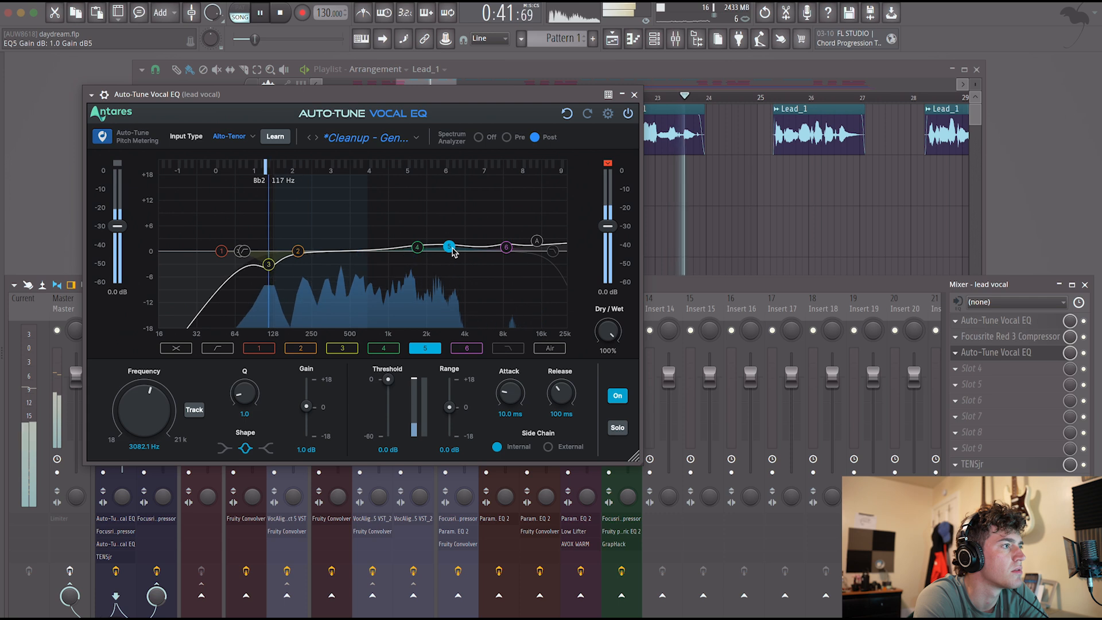
mouse_move(298, 251)
mouse_down()
mouse_move(320, 245)
mouse_move(306, 254)
mouse_up()
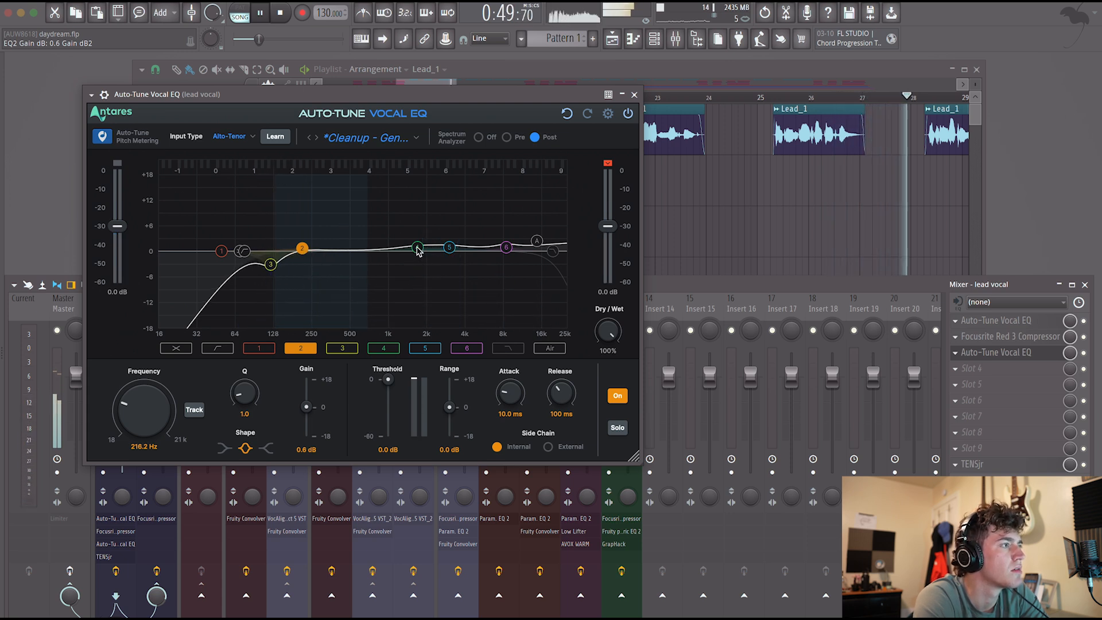
click(450, 251)
drag(448, 257, 450, 259)
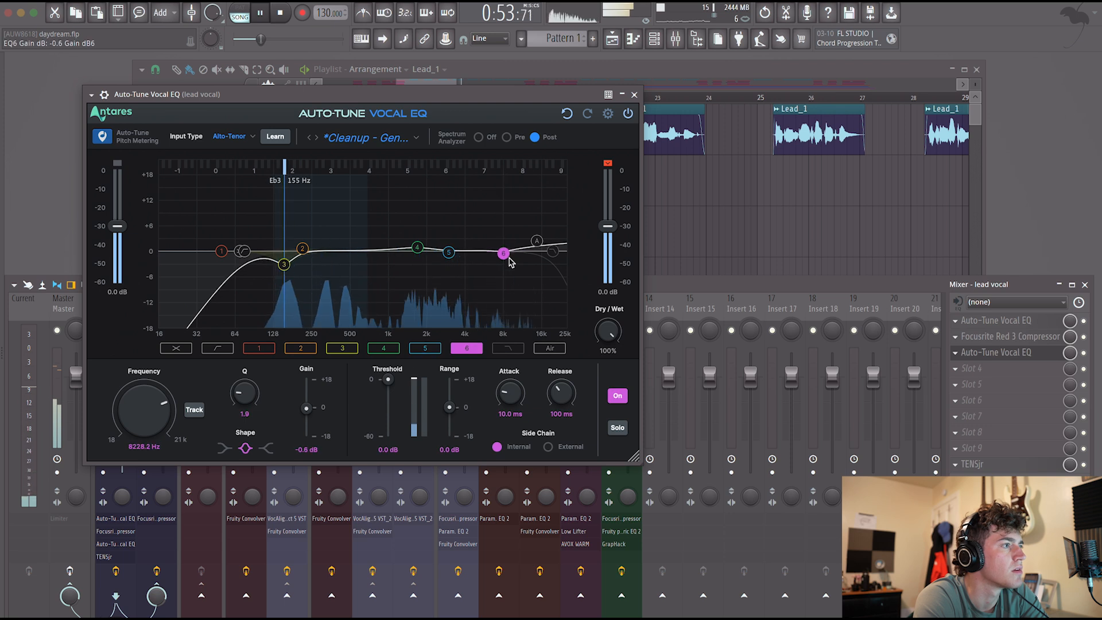
Set the EQ's Air band to 2.4 dB at 17037 Hz and band 4 to 0.3 dB at 1421.3 Hz, and stop playback.
click(536, 242)
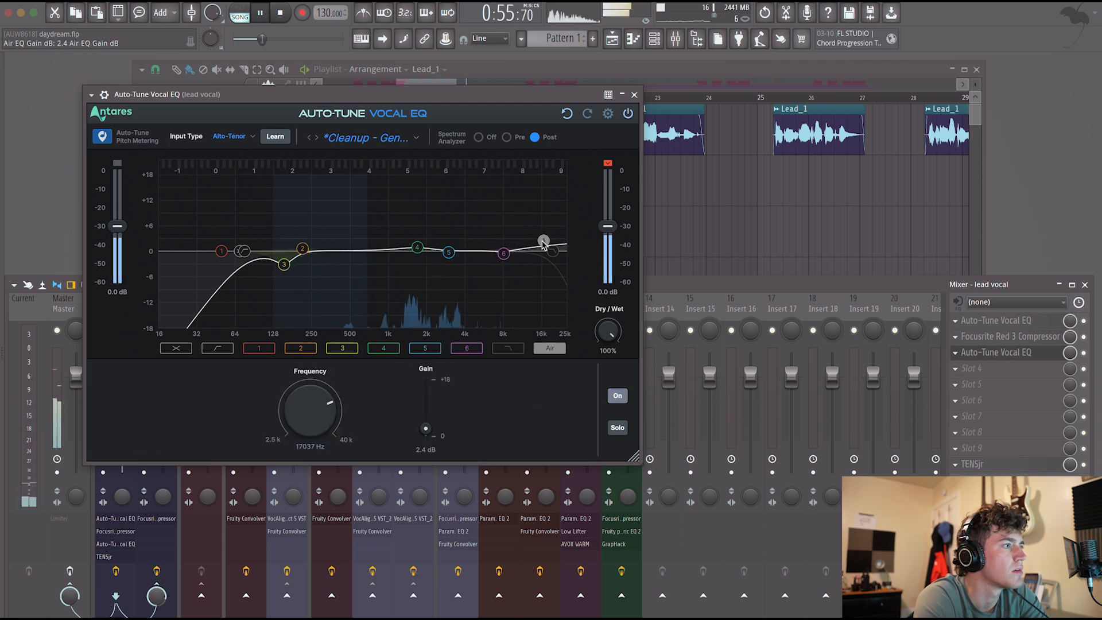
click(449, 255)
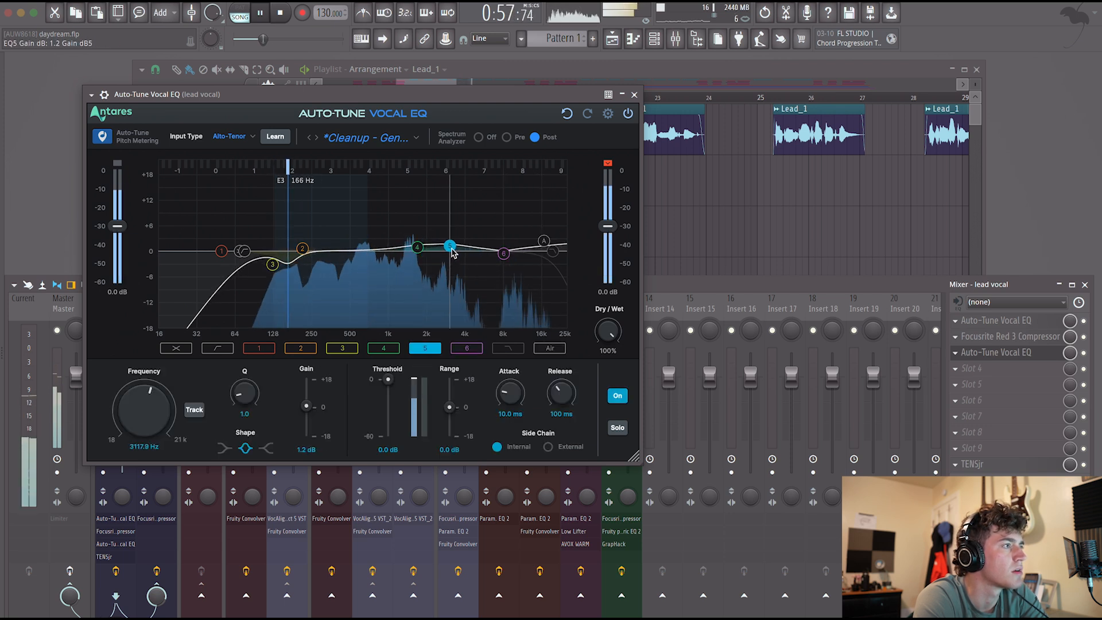
drag(458, 251, 411, 249)
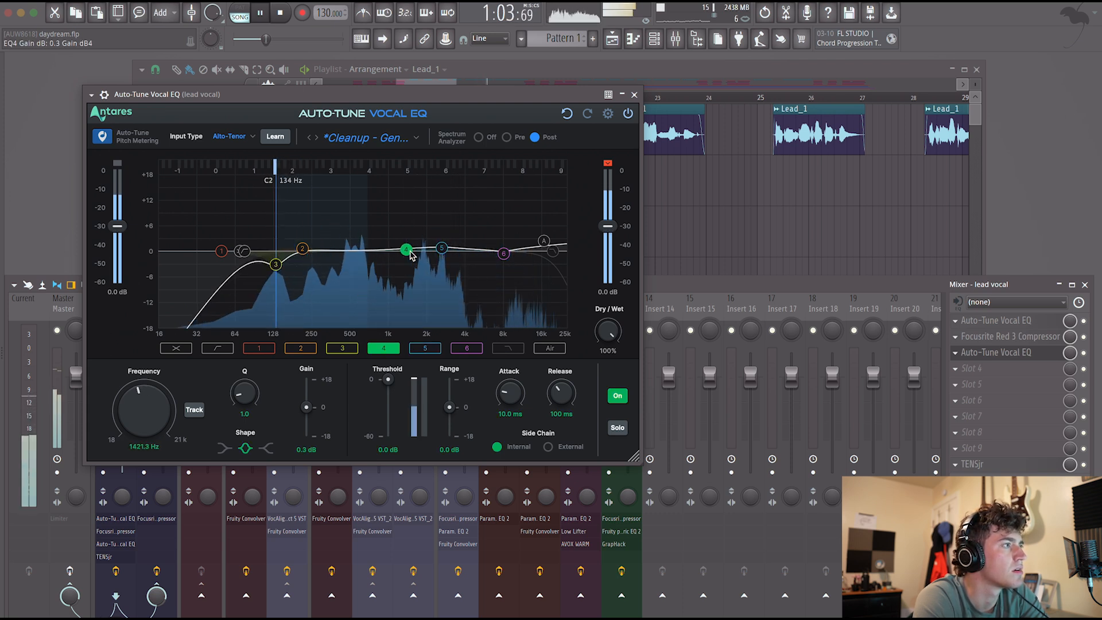
click(634, 94)
key(space)
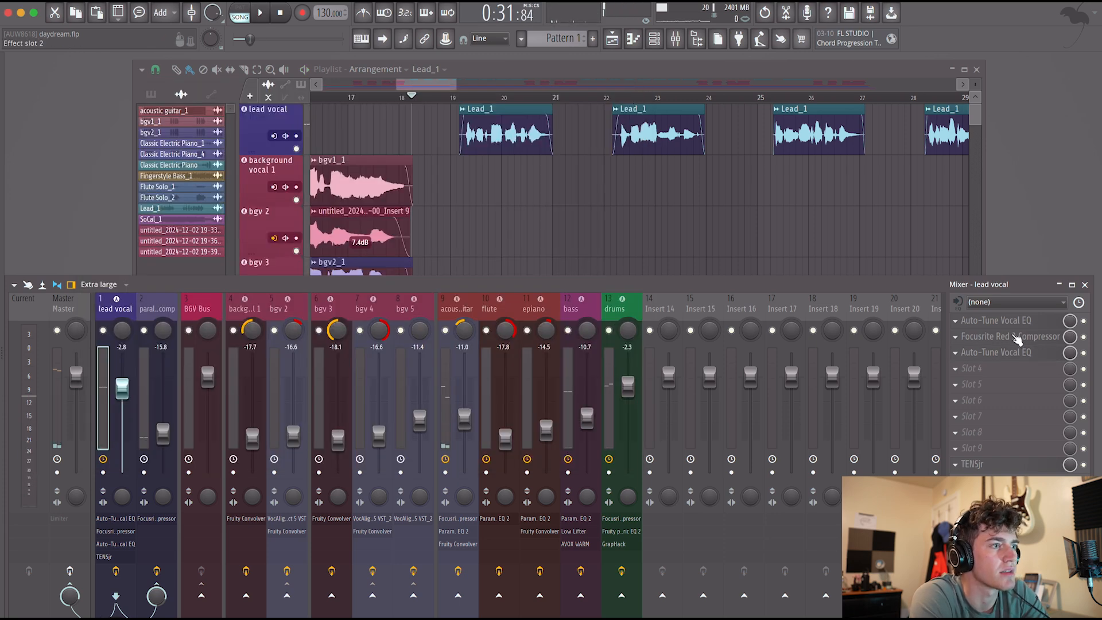
Replace the Auto-Tune Vocal EQ in the lead vocal's first slot with the VST3 version of Vocal De-Esser.
click(956, 321)
click(966, 351)
click(604, 377)
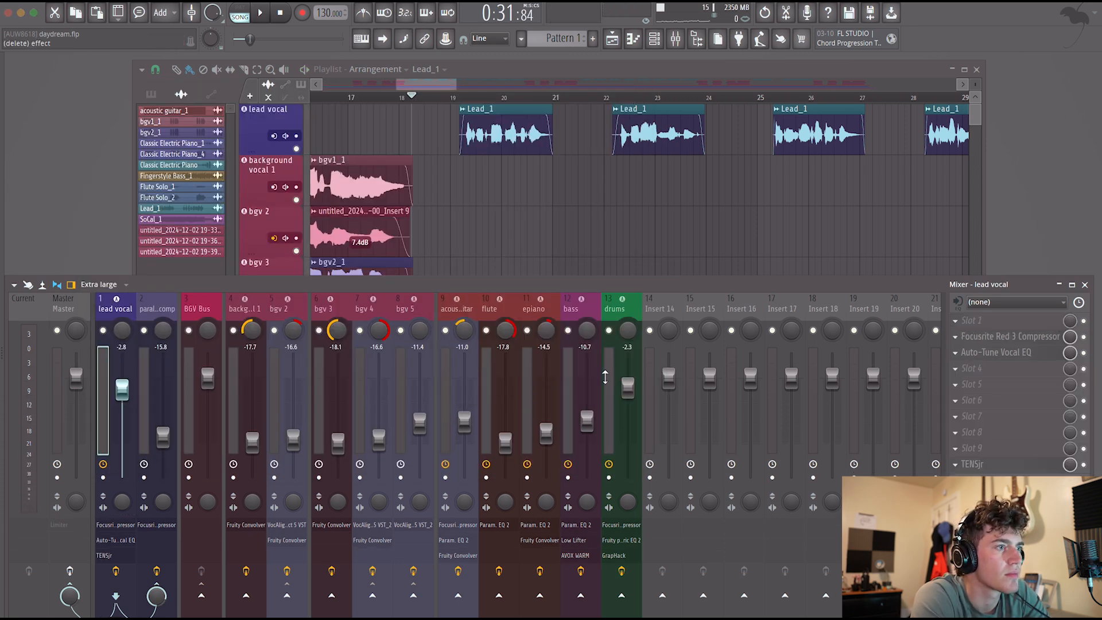
click(973, 320)
mouse_move(1010, 335)
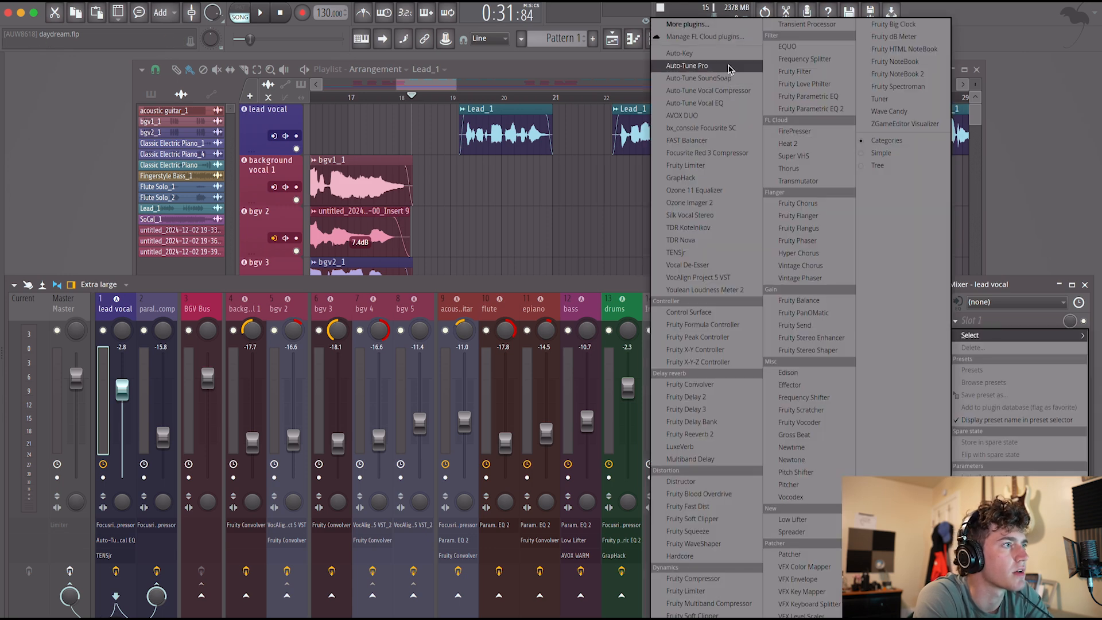
click(714, 28)
text(vo)
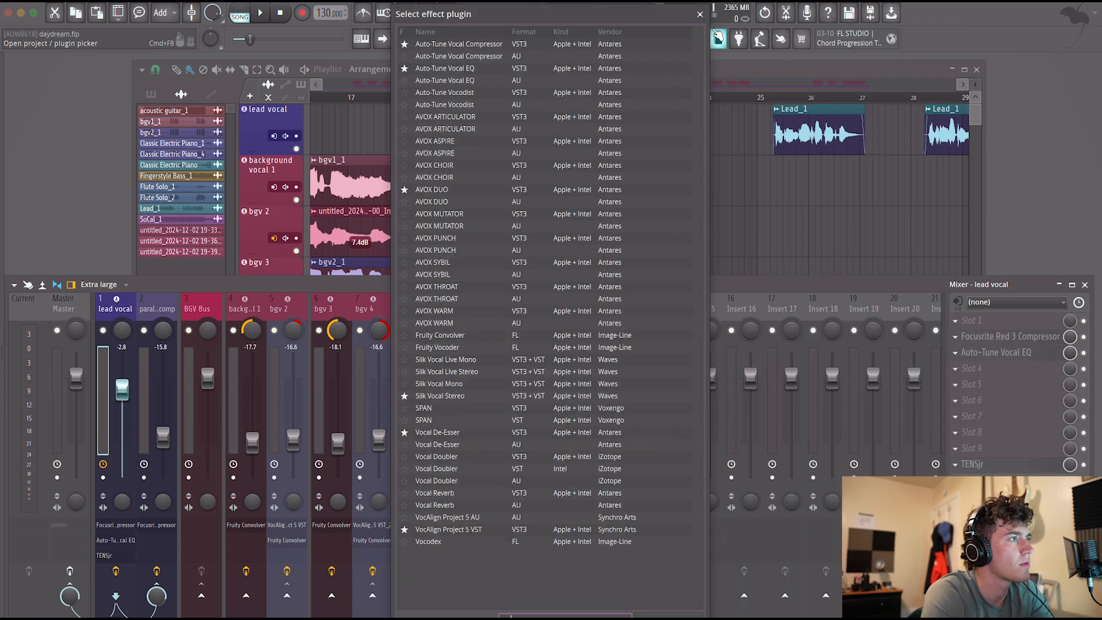
text(cal)
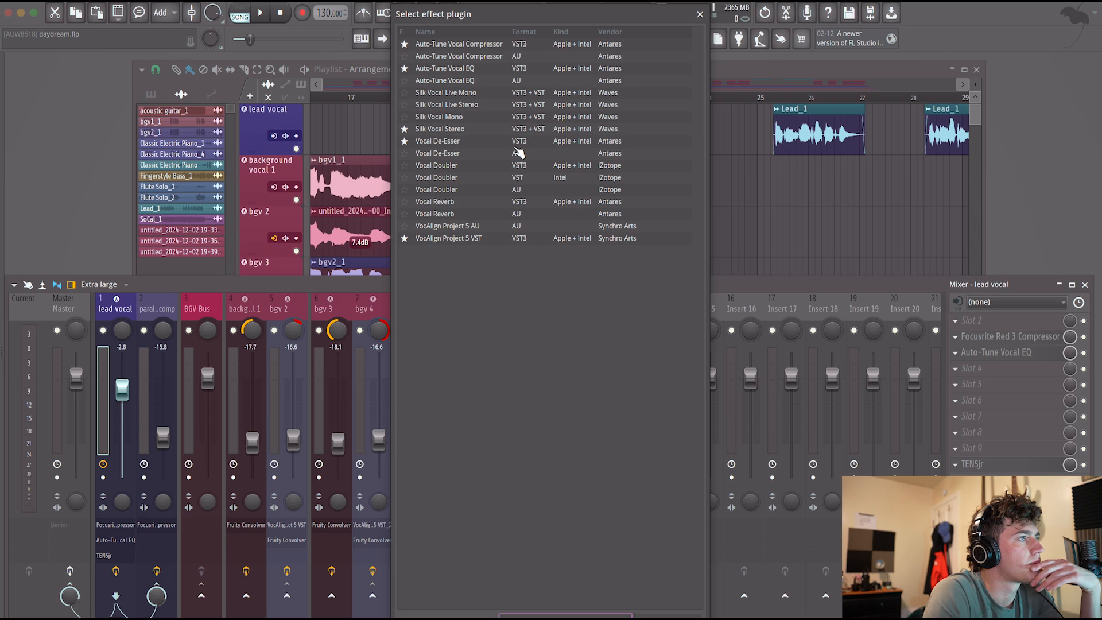
double_click(444, 144)
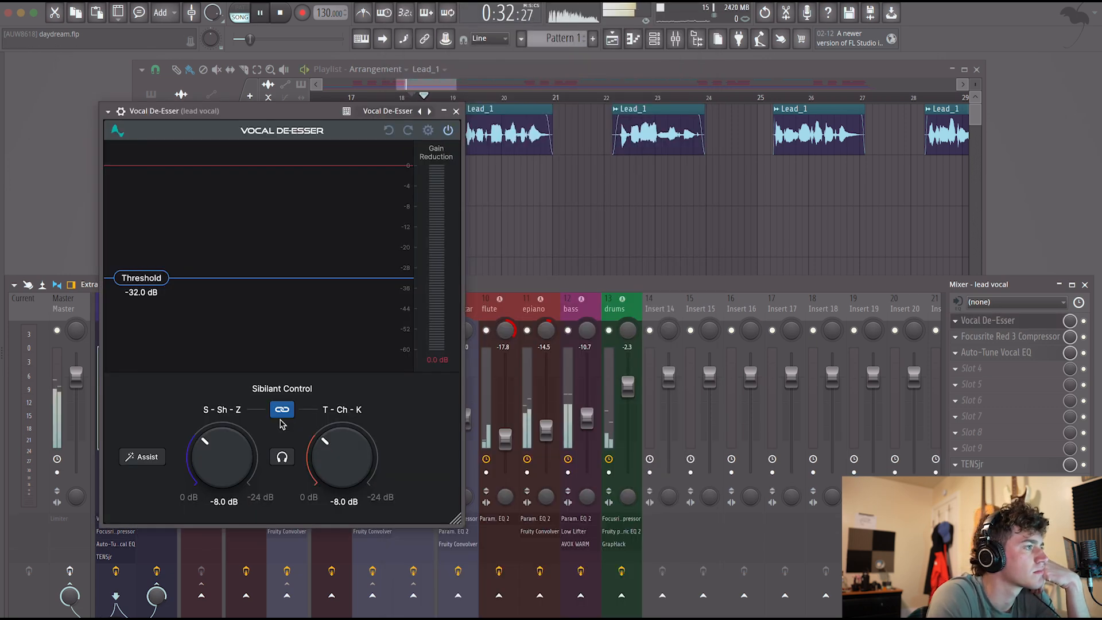
Set the de-esser threshold to -37.2 dB and both linked sibilant reductions to -3.8 dB while the vocal plays.
drag(149, 279, 151, 292)
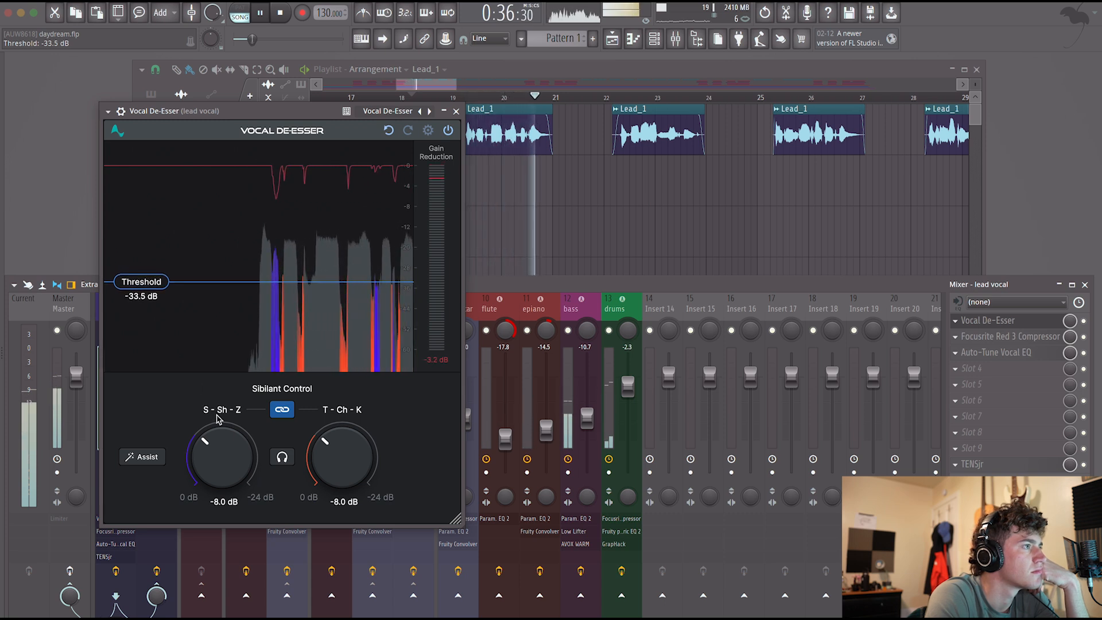
drag(233, 441, 233, 447)
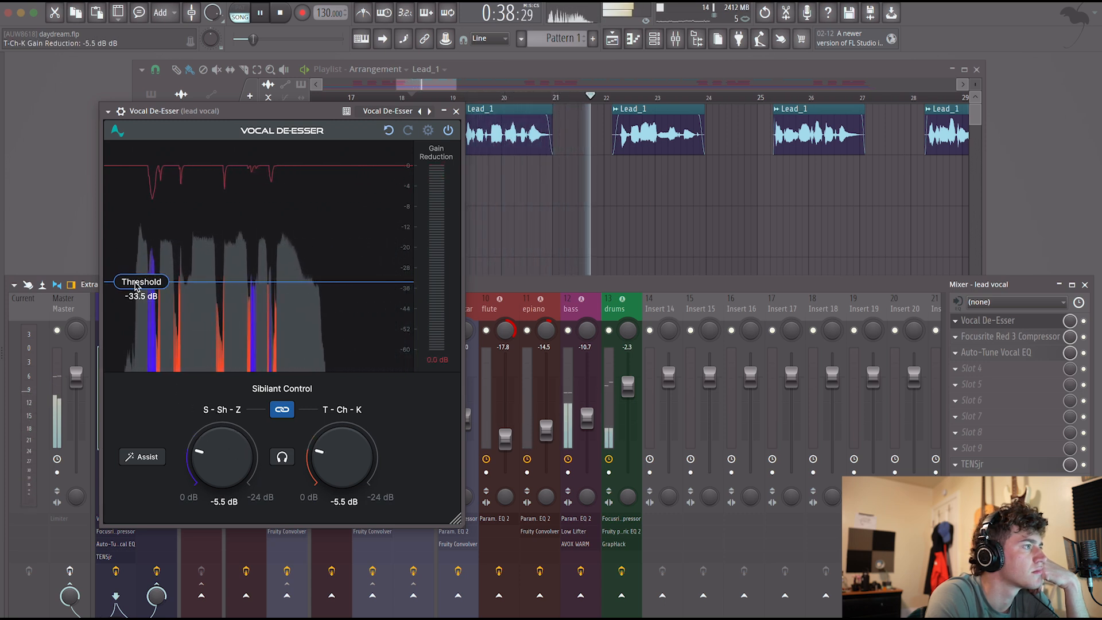
drag(141, 282, 137, 294)
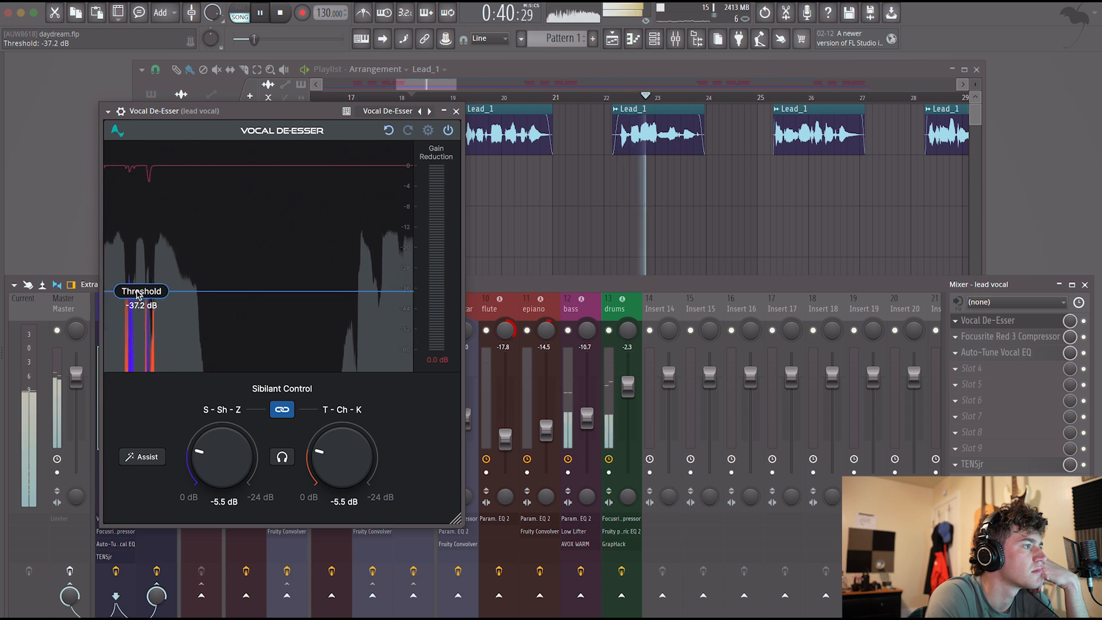
drag(217, 449, 218, 453)
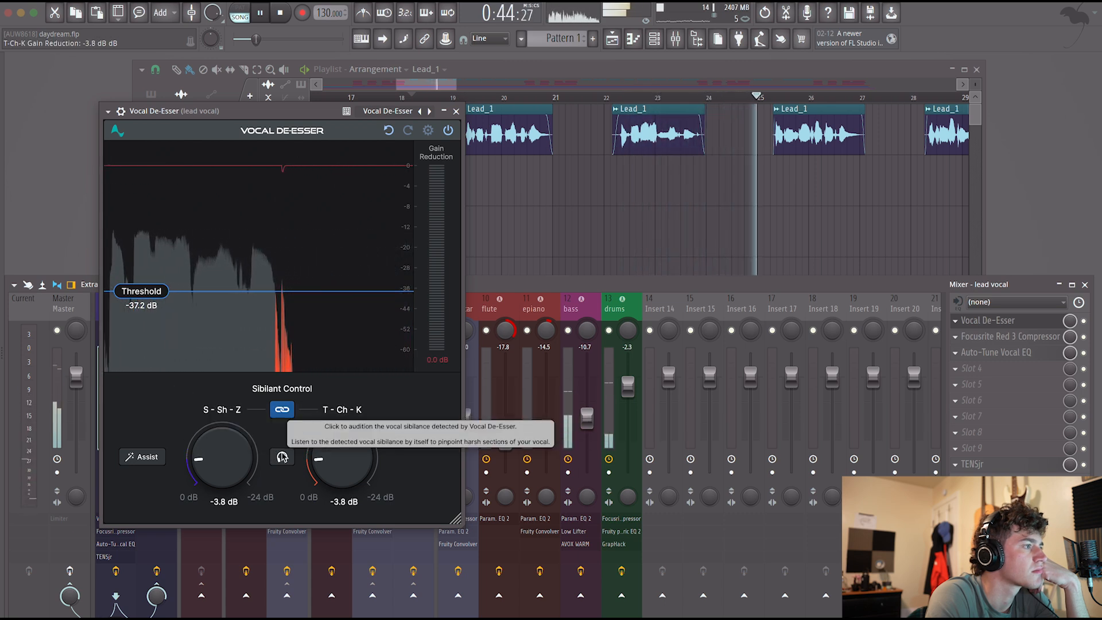
Unlink the sibilant controls and set T-Ch-K reduction to -4.8 dB and S-Sh-Z reduction to -4.2 dB.
click(282, 409)
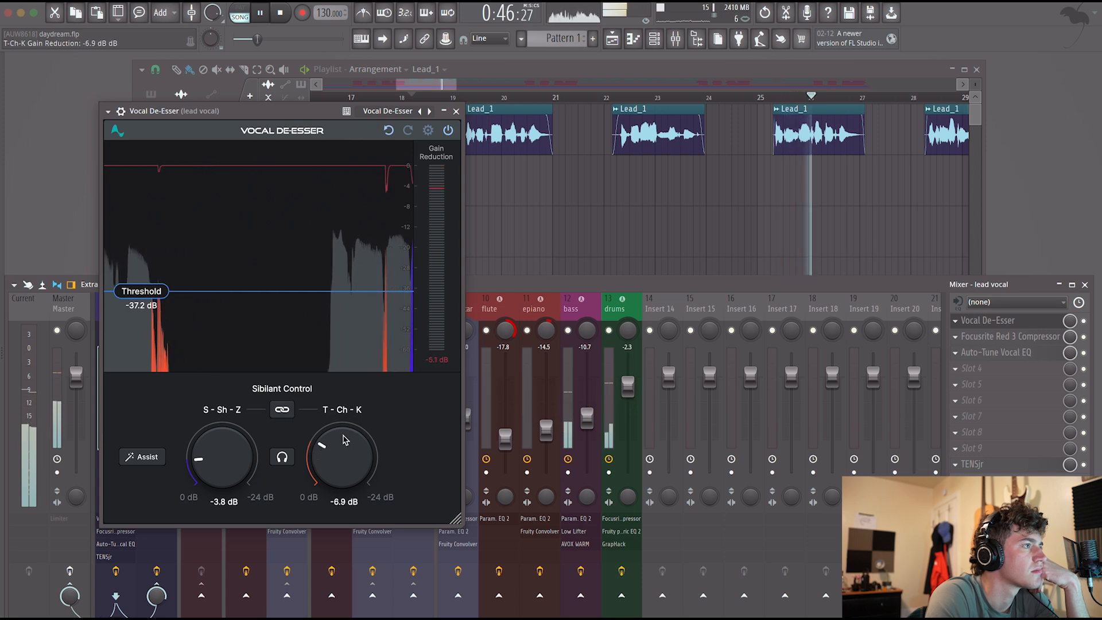
drag(344, 448, 342, 445)
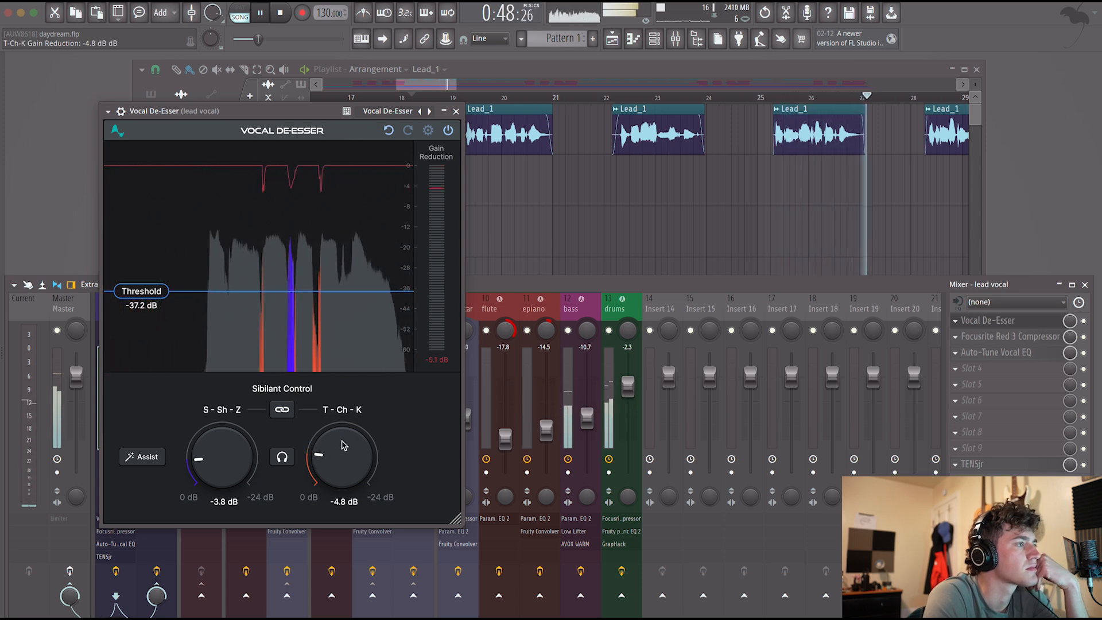
drag(223, 460, 222, 457)
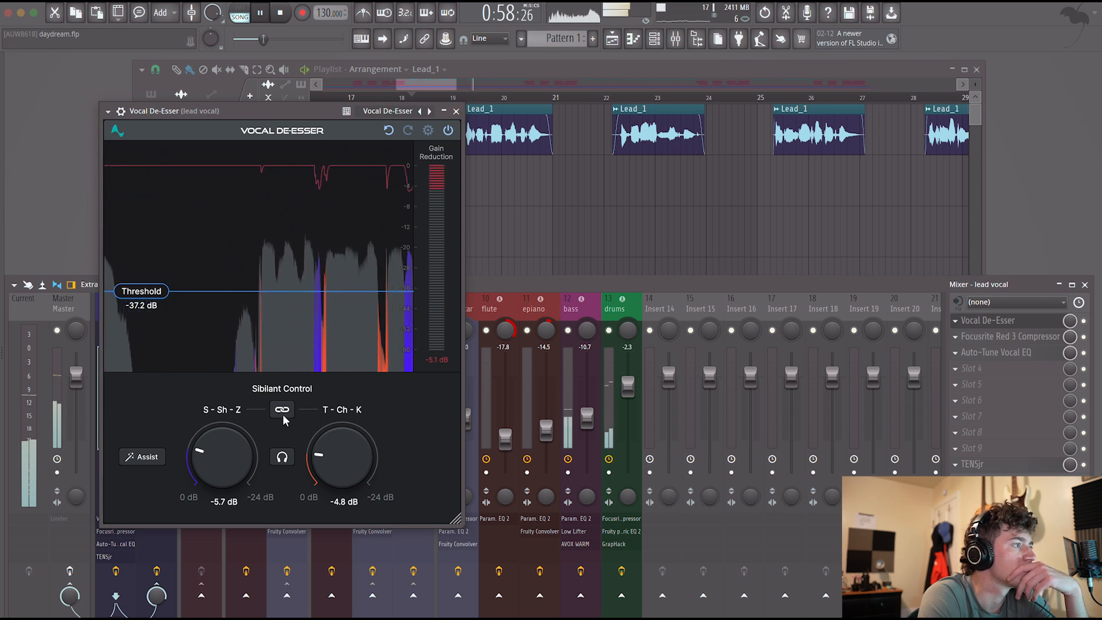
drag(220, 460, 219, 458)
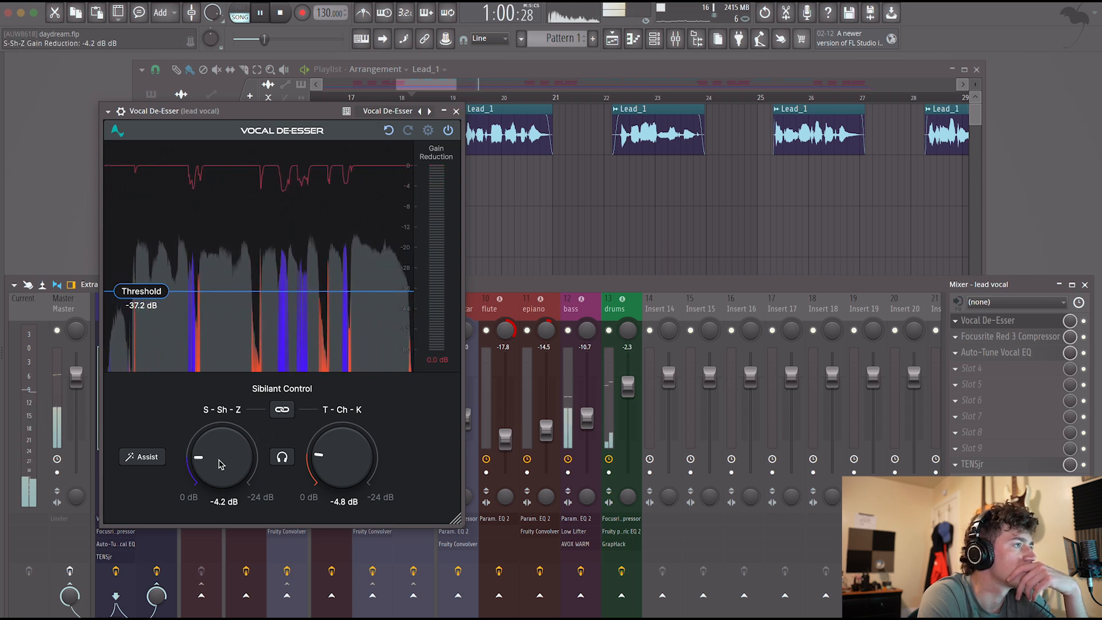
click(456, 111)
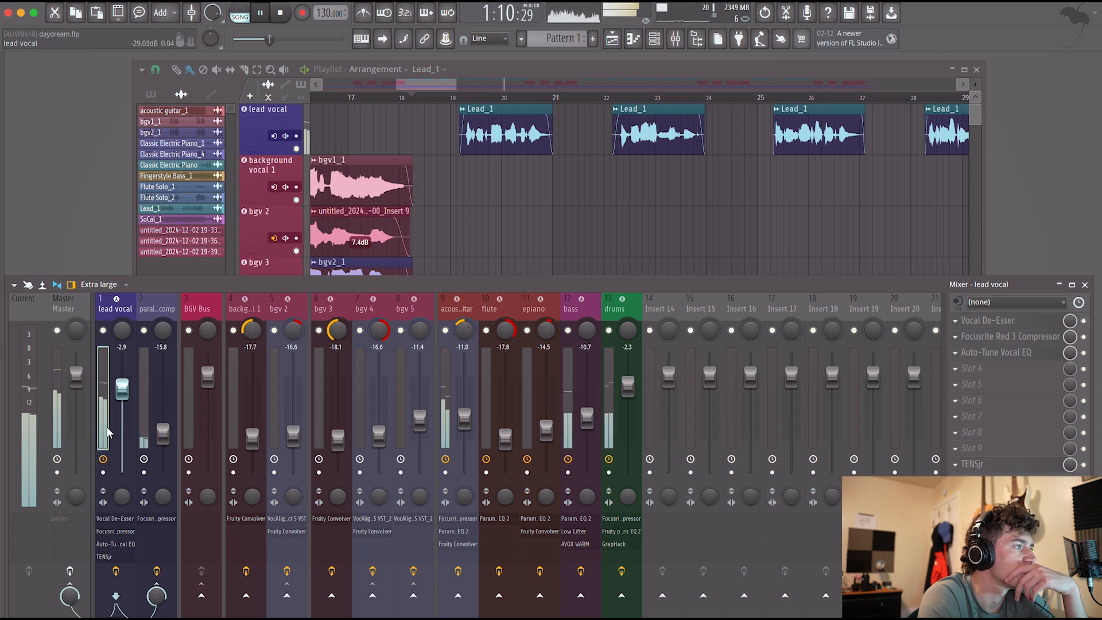
Set the lead vocal de-esser's S-Sh-Z reduction to -2.7 dB, listen to the result and stop playback.
click(987, 321)
drag(232, 448, 231, 452)
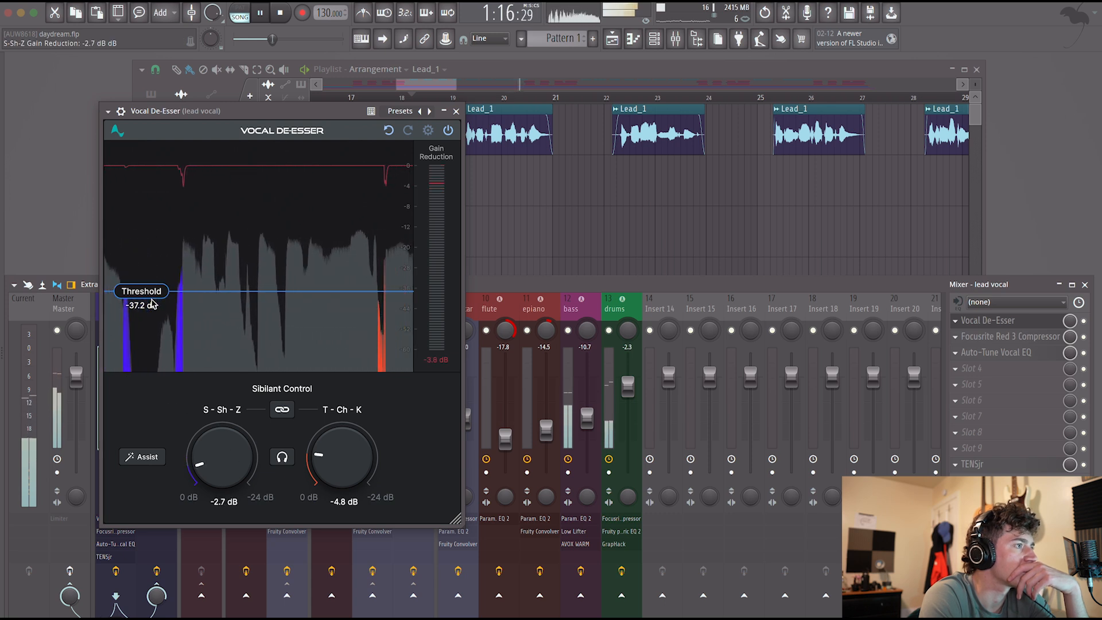
click(456, 110)
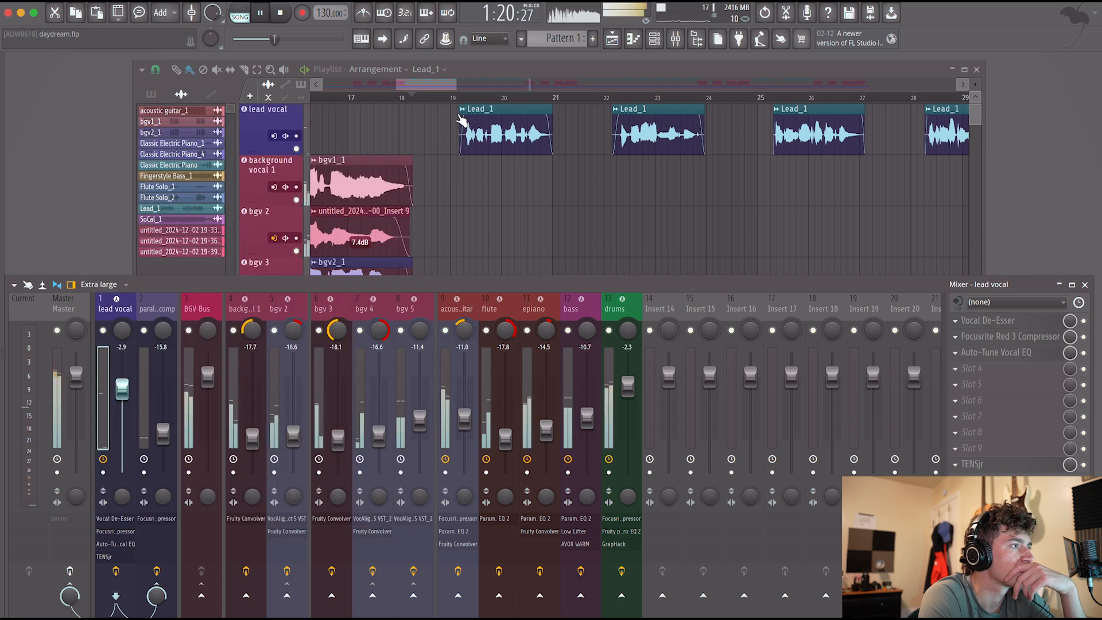
key(space)
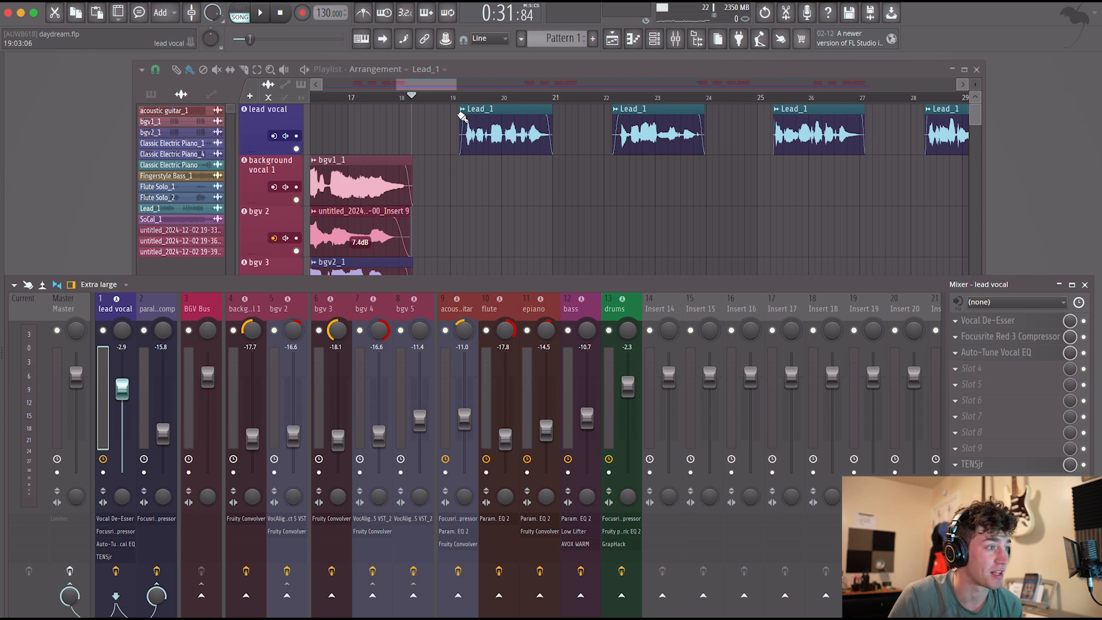
Play the mix from about bar 31 and set the lead vocal fader to -2.2 dB and the parallel comp fader to -15.1 dB.
key(space)
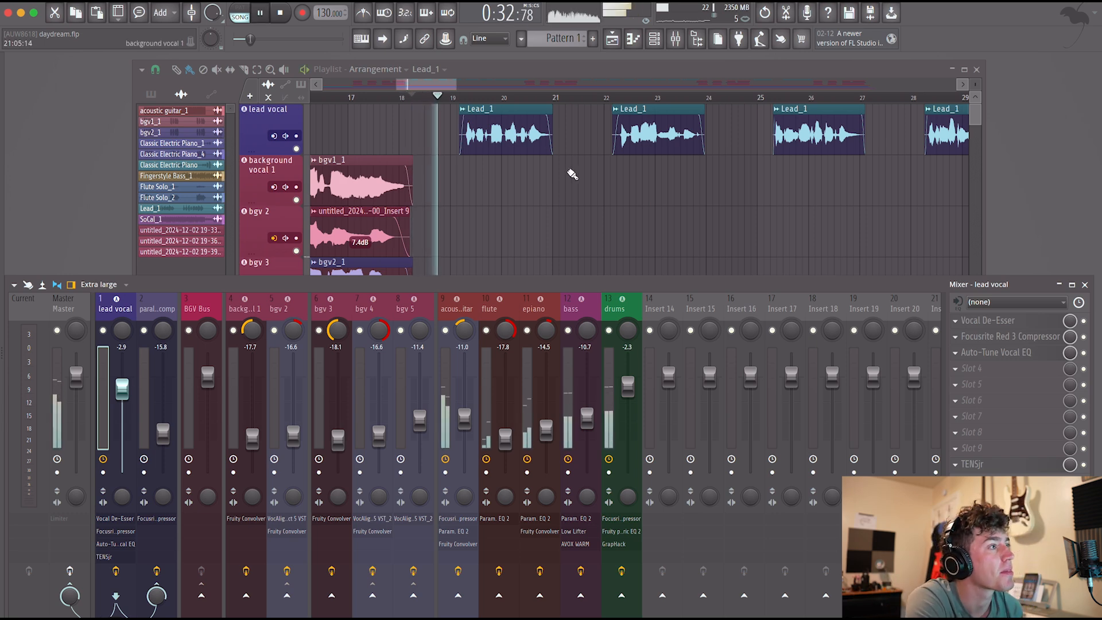
scroll(574, 181, down, 2)
scroll(698, 164, down, 3)
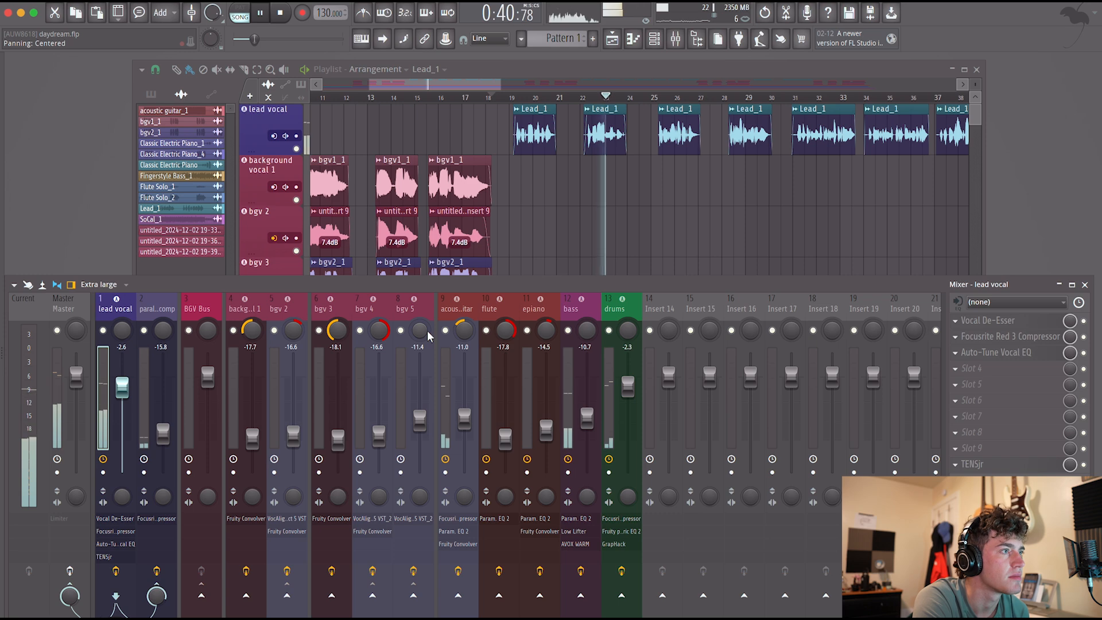
click(801, 99)
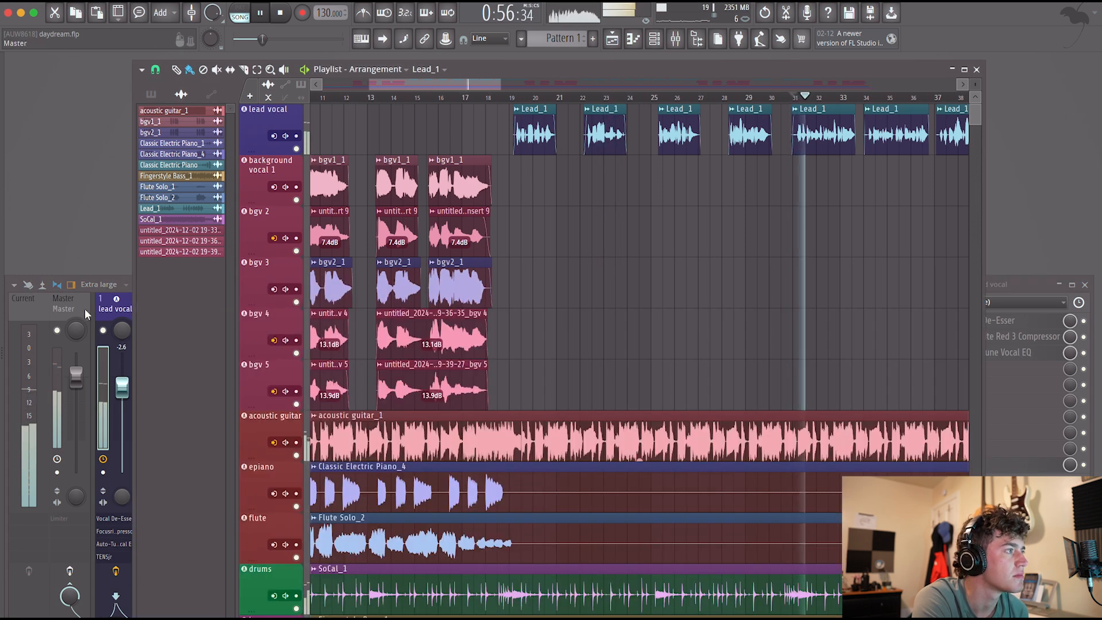
drag(121, 388, 122, 381)
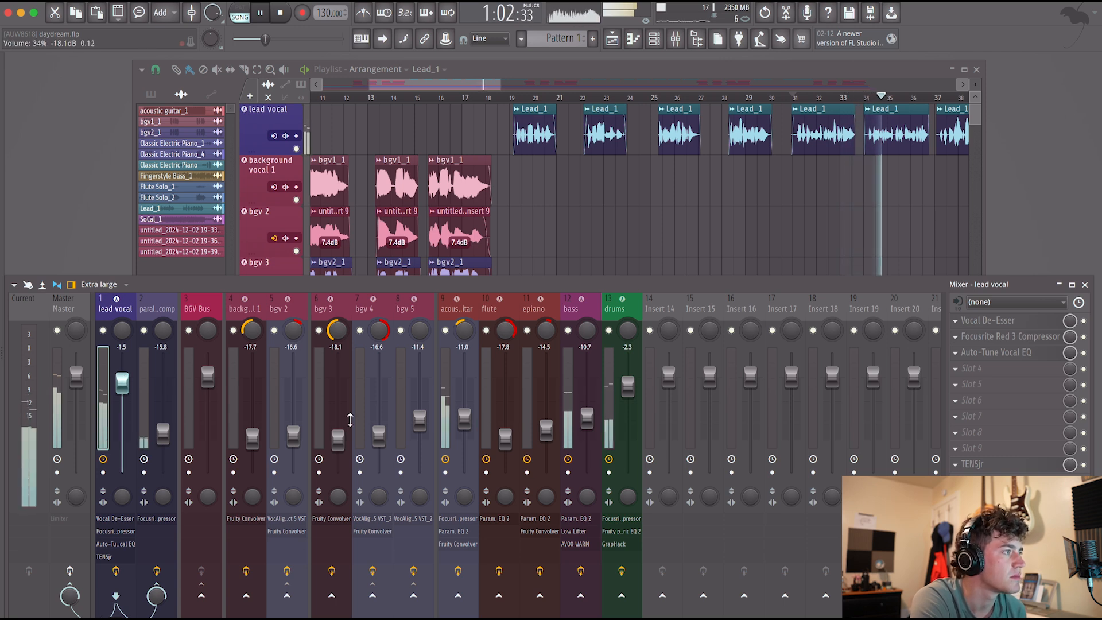
drag(163, 434, 163, 432)
drag(122, 382, 122, 386)
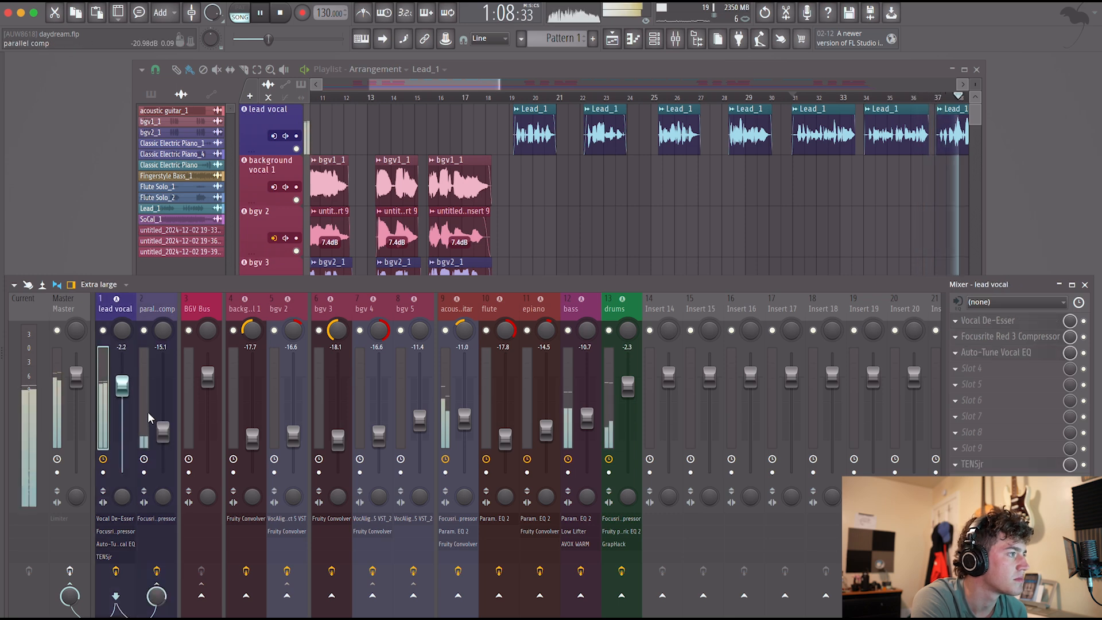
Add the Spreader effect to the parallel comp track after its compressor, and set the track's fader to -13.6 dB.
click(147, 412)
click(976, 336)
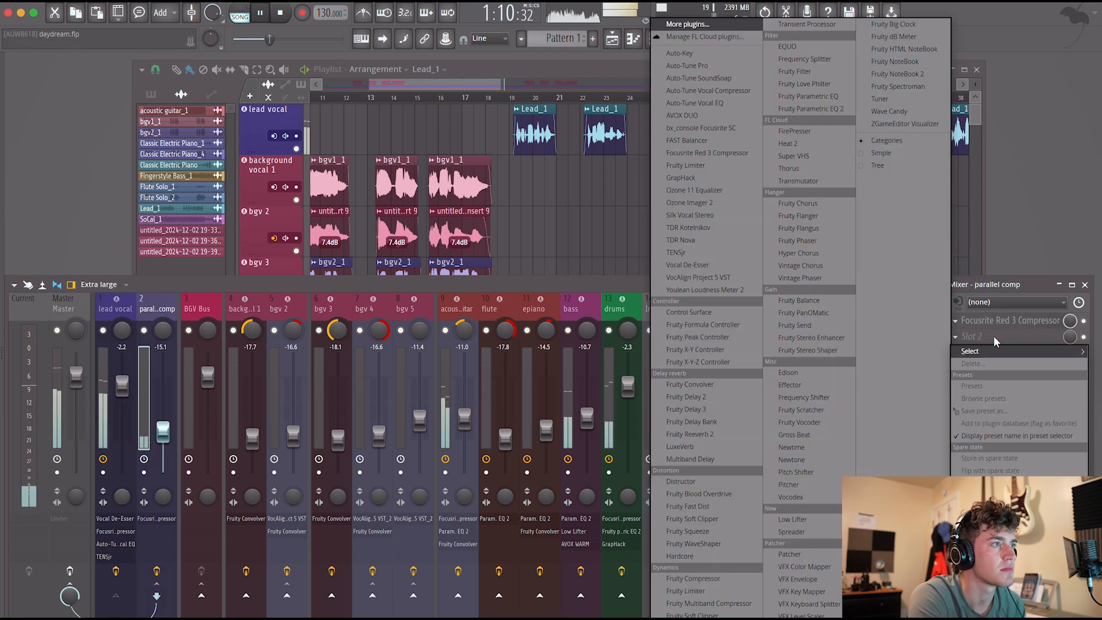
click(695, 29)
text(spre)
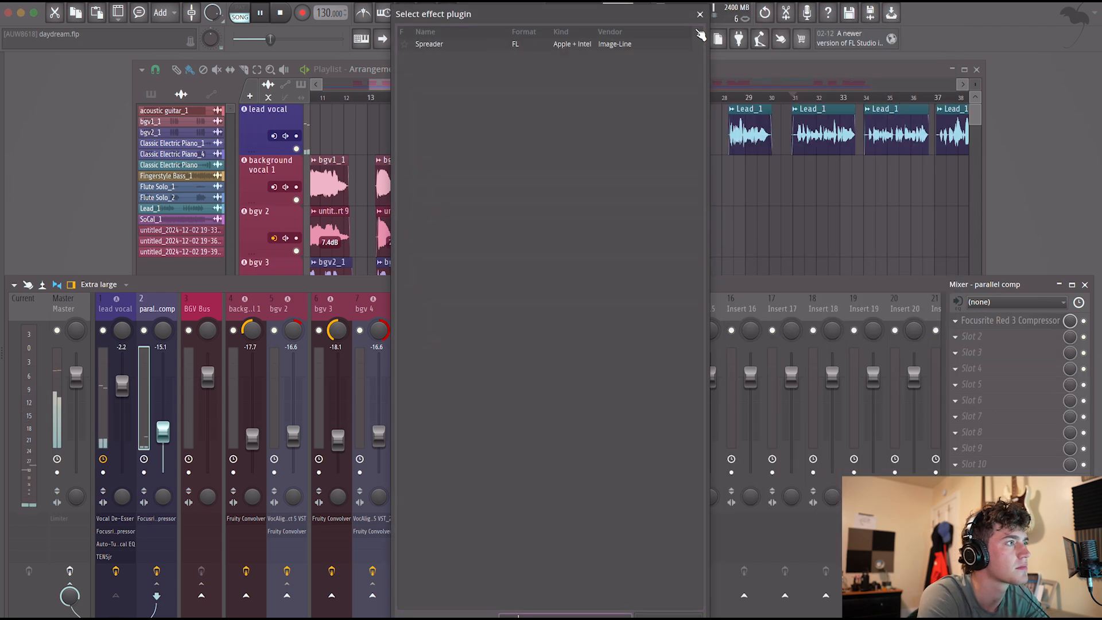
double_click(491, 45)
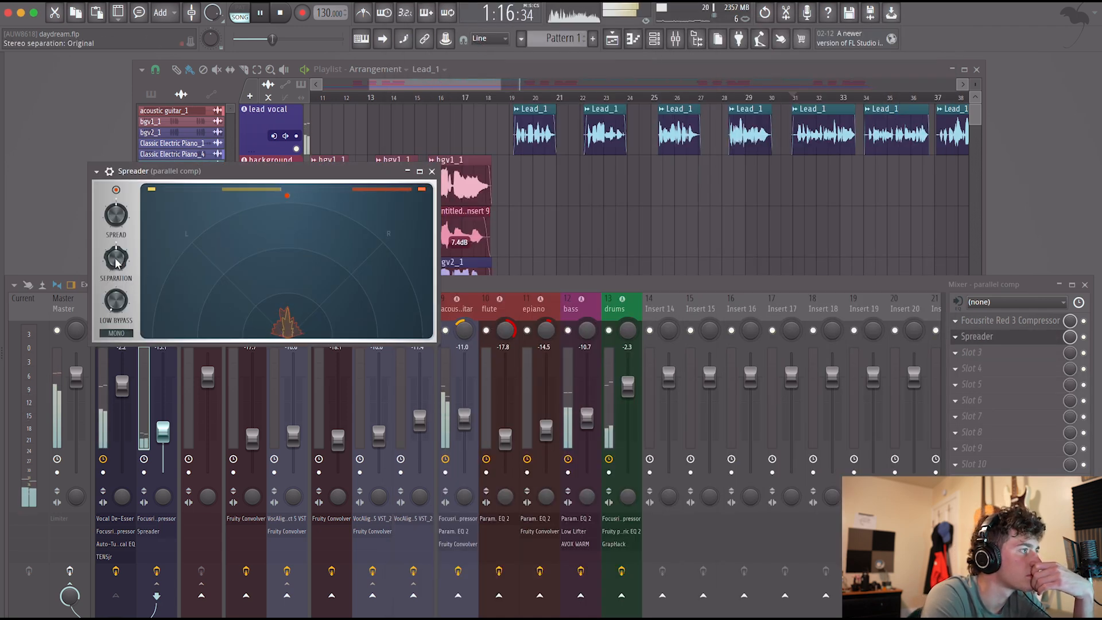
click(432, 172)
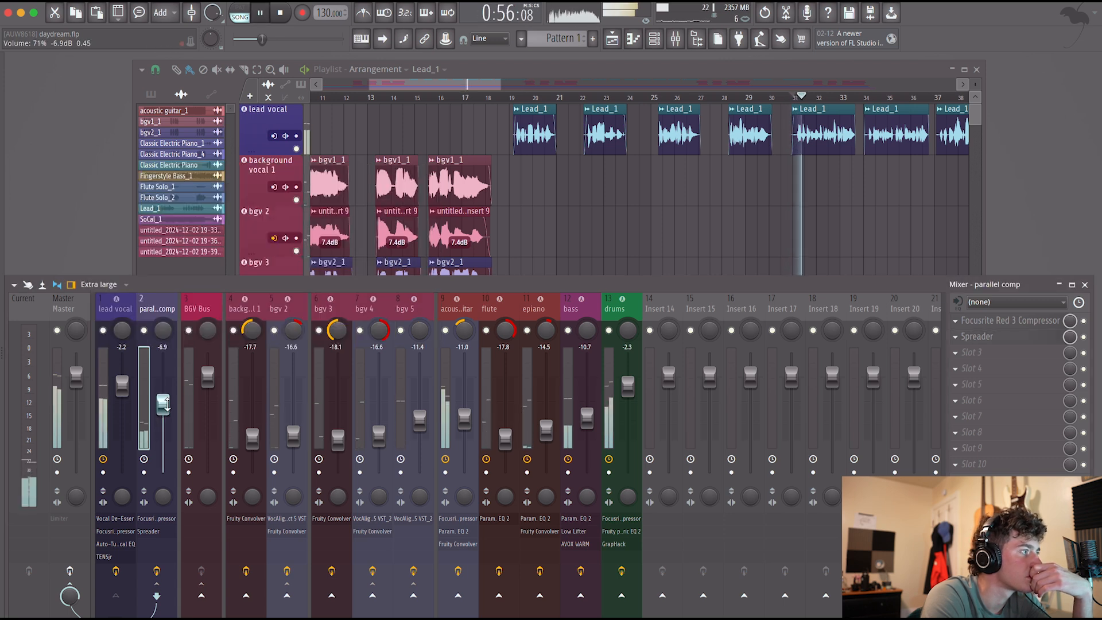
drag(162, 401, 163, 439)
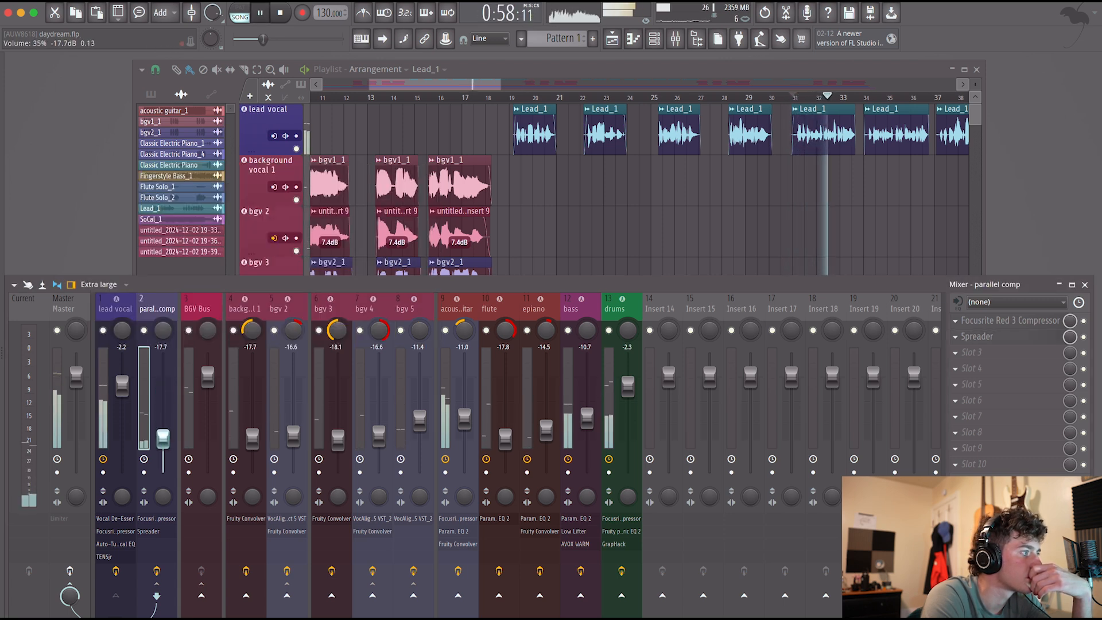
drag(163, 435, 164, 427)
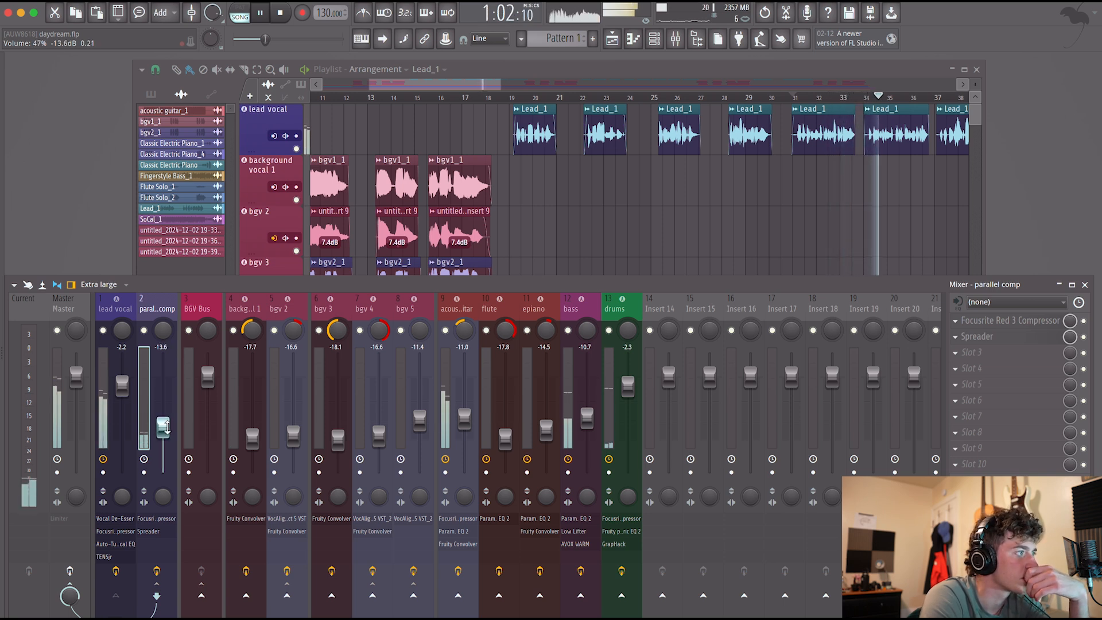
Add the AVOX WARM VST3 to the lead vocal with Drive at 4.2, and lower the lead vocal fader to -5.4 dB.
click(104, 431)
click(956, 352)
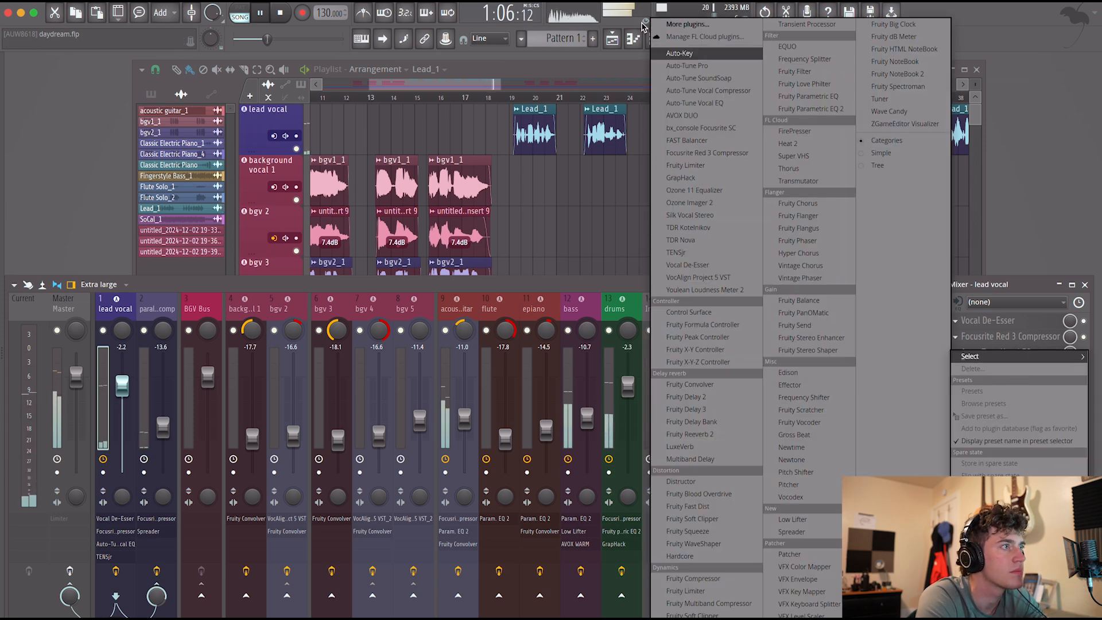
click(677, 24)
text(avox warm)
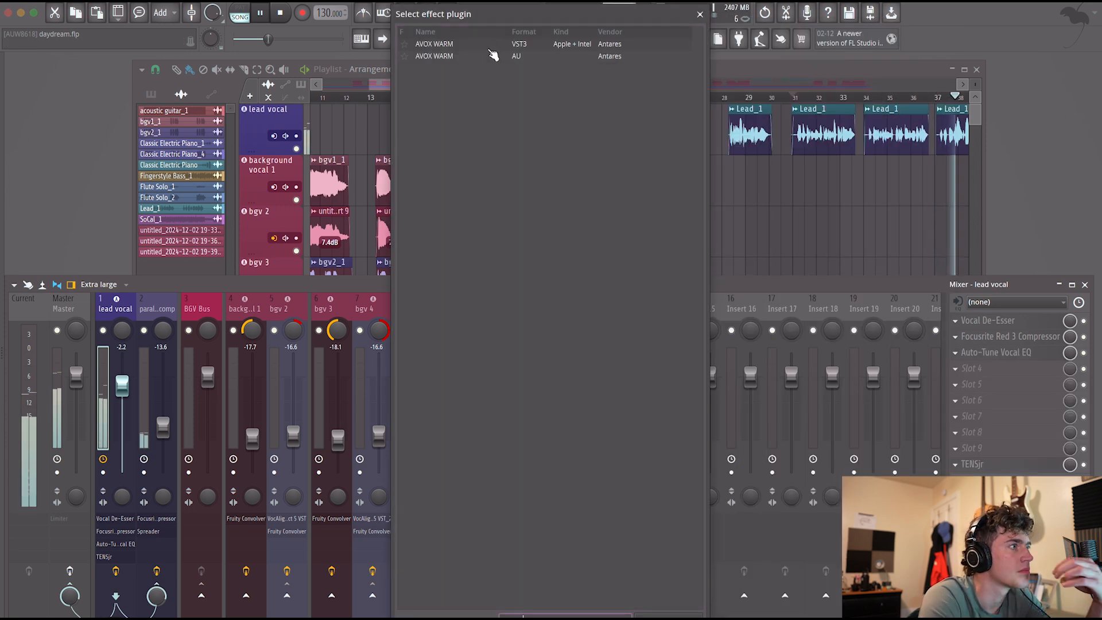
double_click(492, 46)
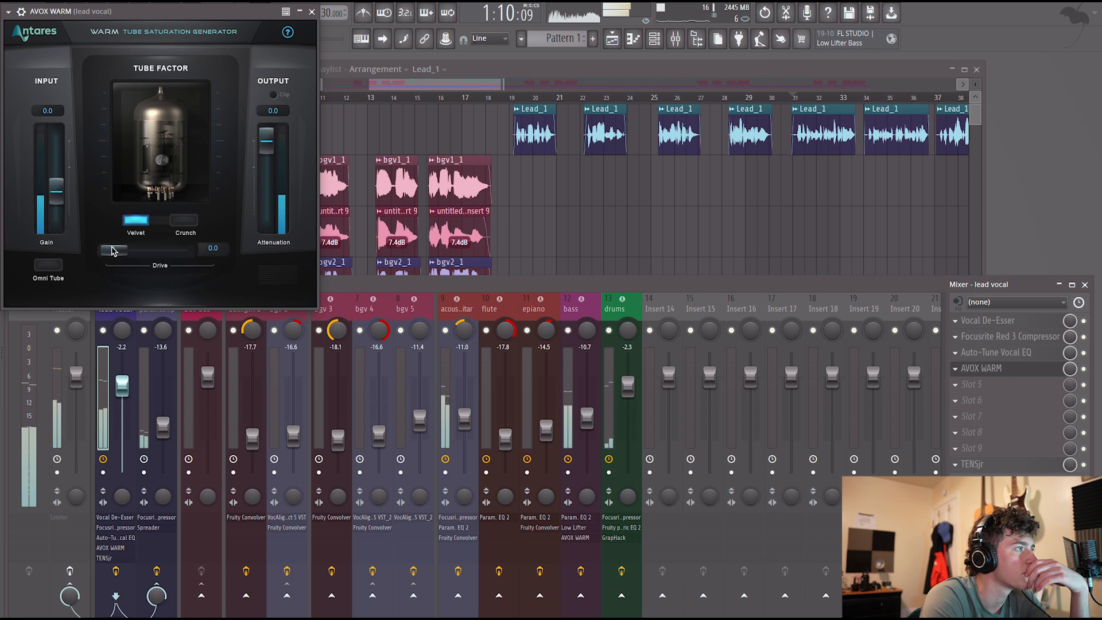
drag(113, 251, 138, 253)
drag(122, 386, 122, 398)
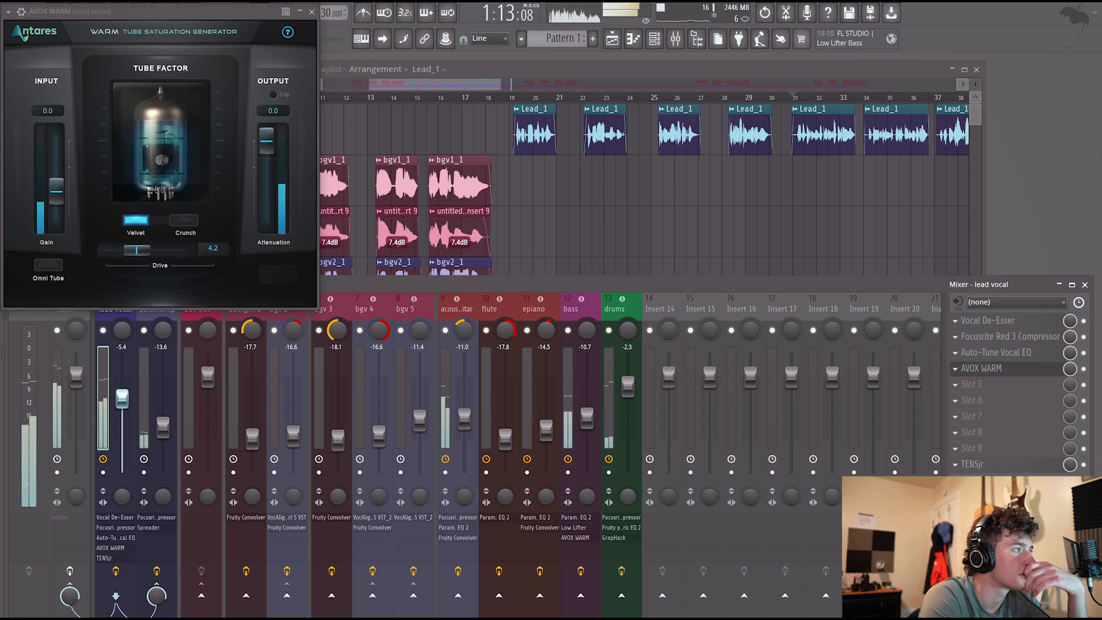
click(312, 11)
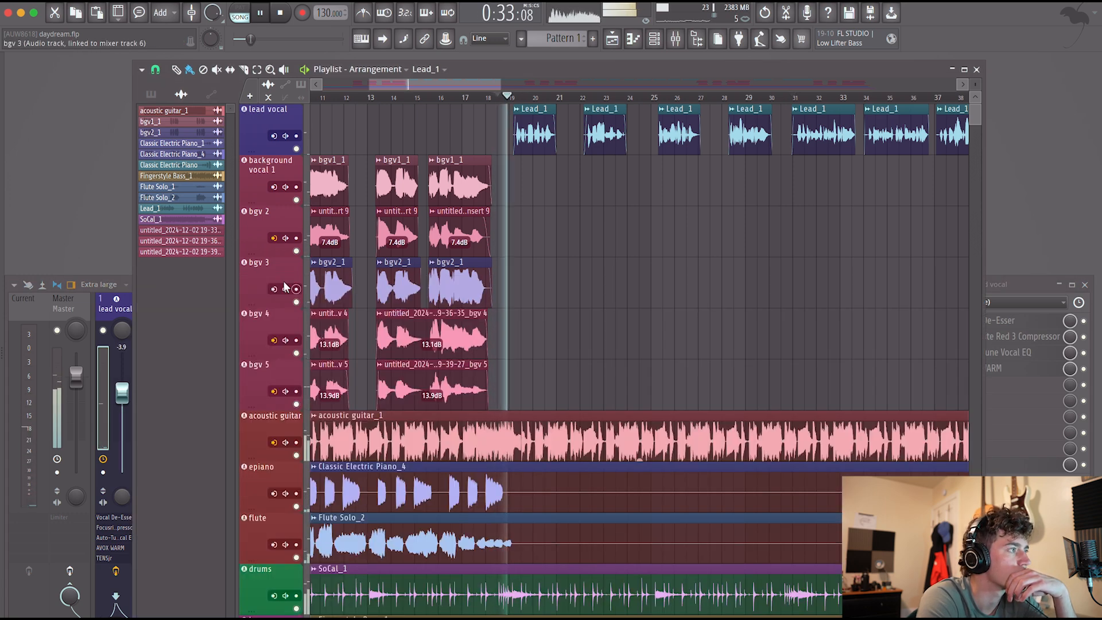
Set the lead vocal fader to -4.7 dB and trim the end of the lead vocal clip near bar 21, replaying from bar 20.
click(122, 394)
scroll(695, 162, down, 3)
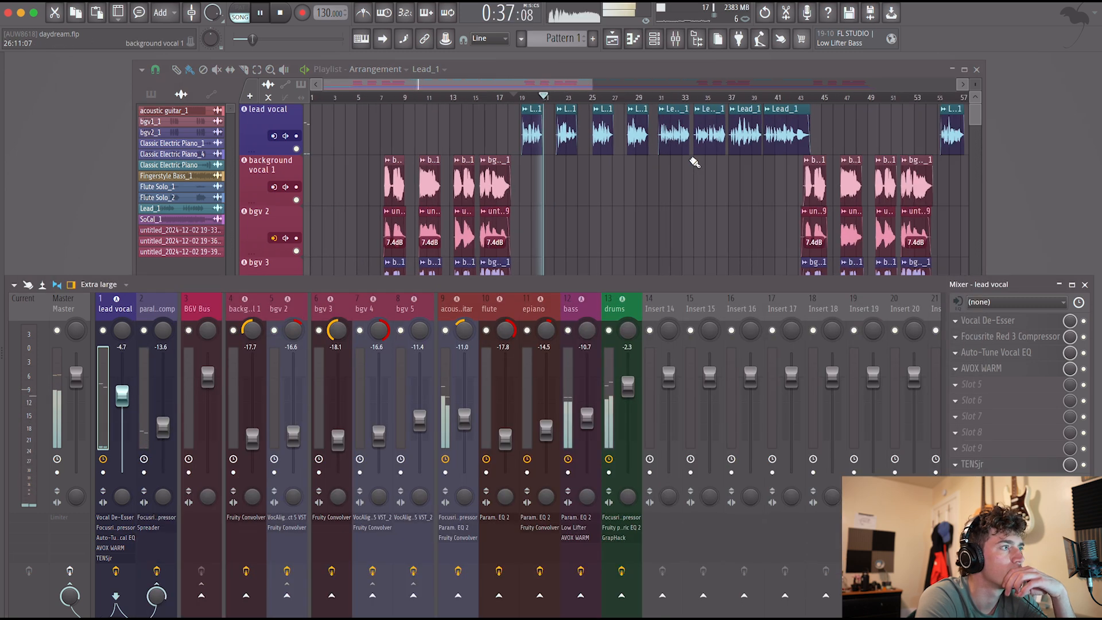
click(533, 96)
scroll(565, 95, up, 5)
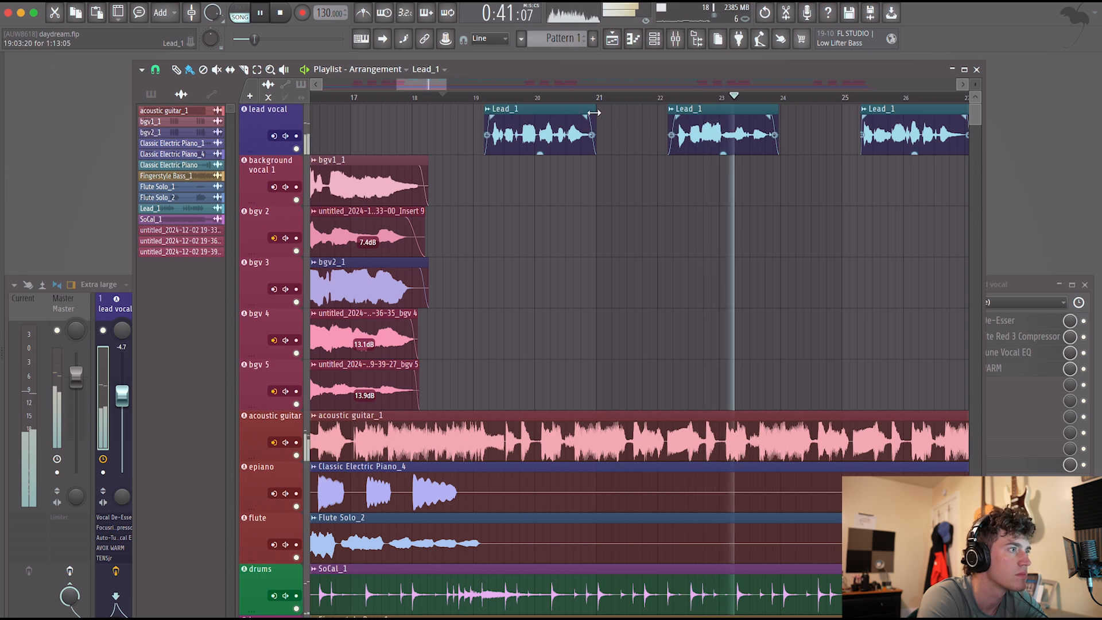
click(536, 97)
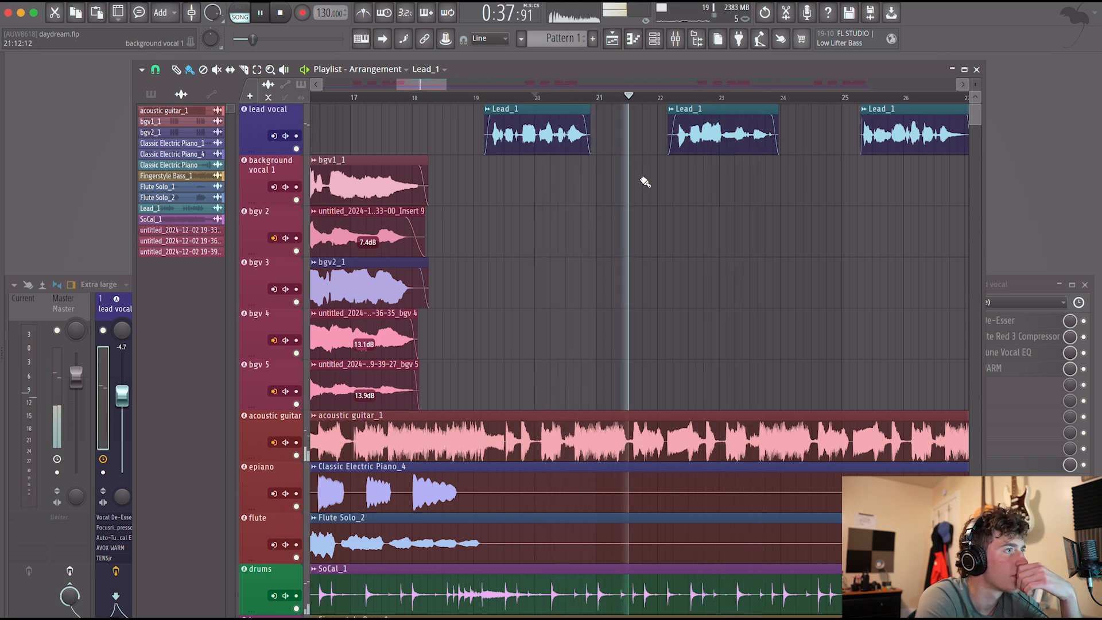
Trim the end of the lead vocal clip near bar 24 slightly and replay that passage.
scroll(645, 182, down, 2)
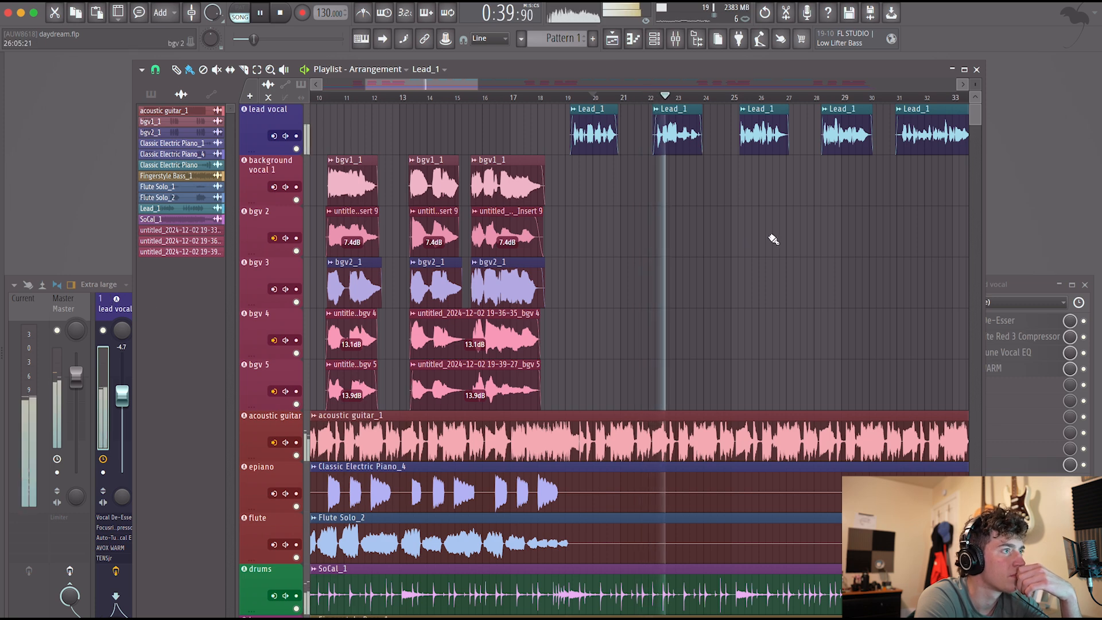
scroll(775, 240, right, 3)
scroll(774, 240, down, 4)
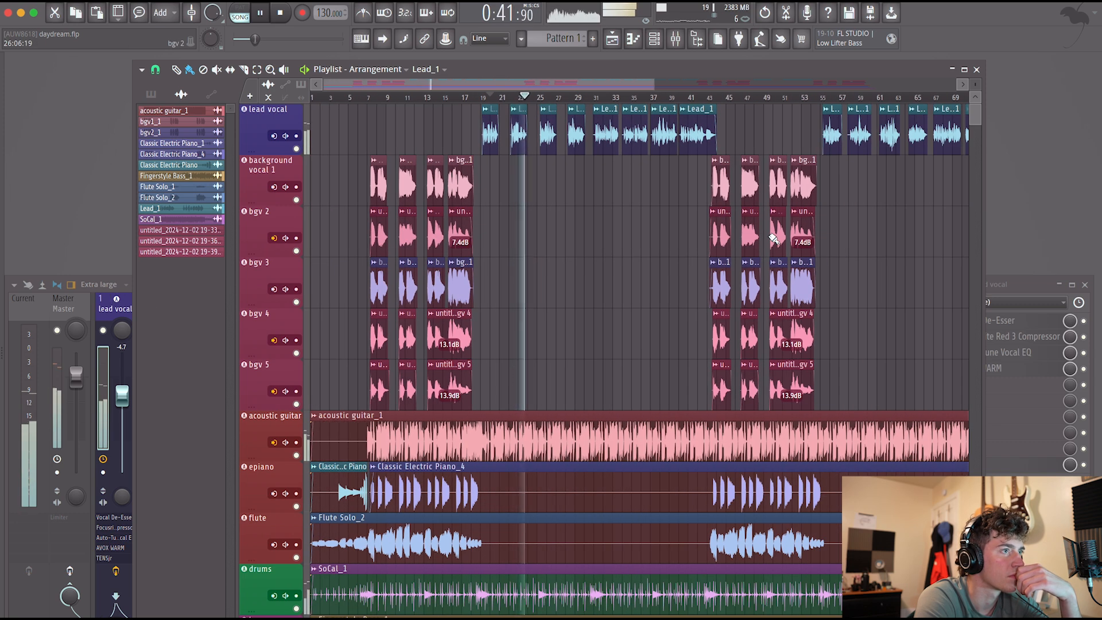
scroll(774, 240, right, 3)
click(121, 316)
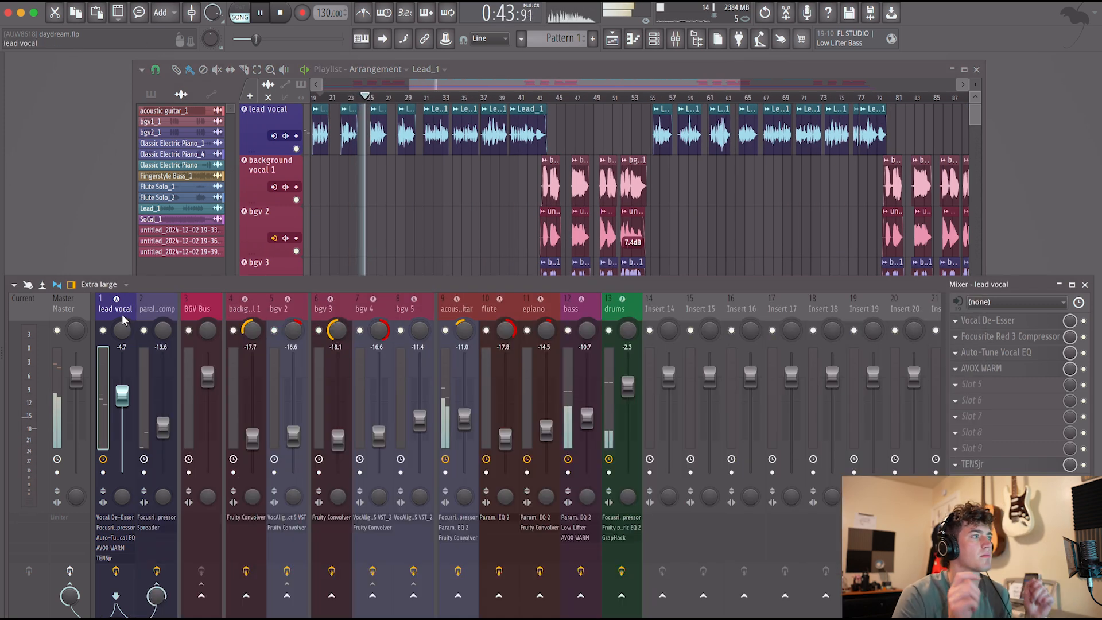
scroll(348, 181, up, 4)
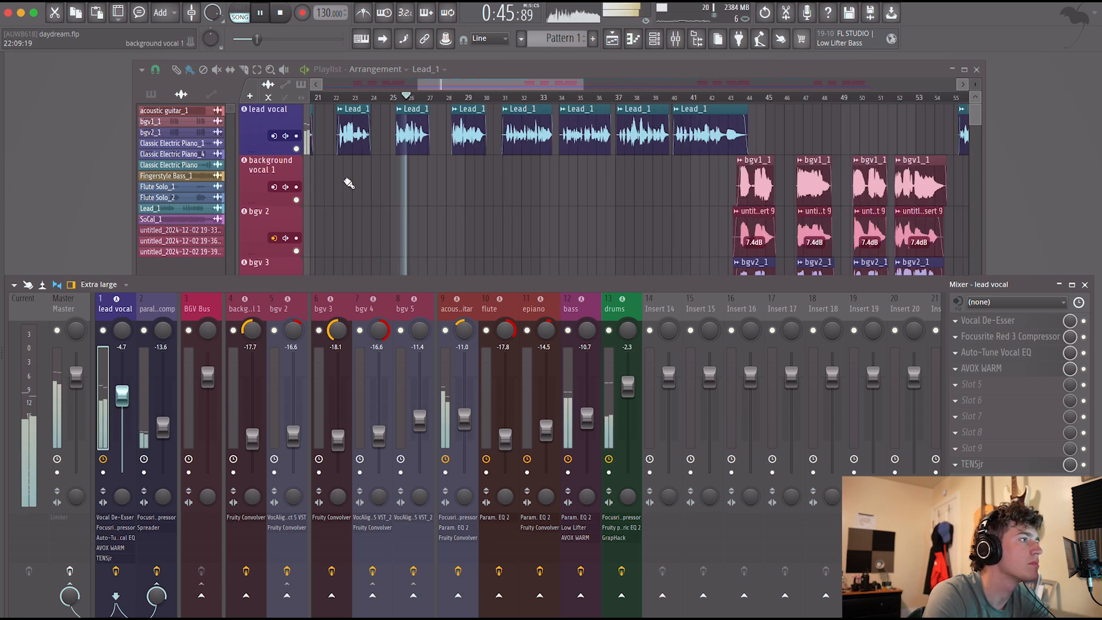
click(485, 113)
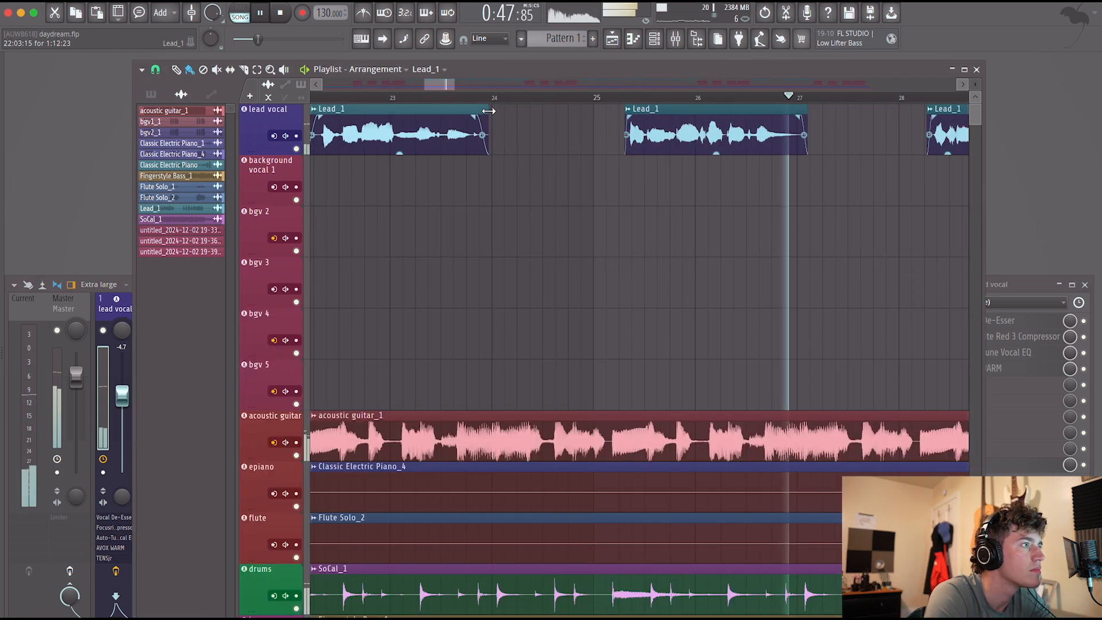
click(428, 97)
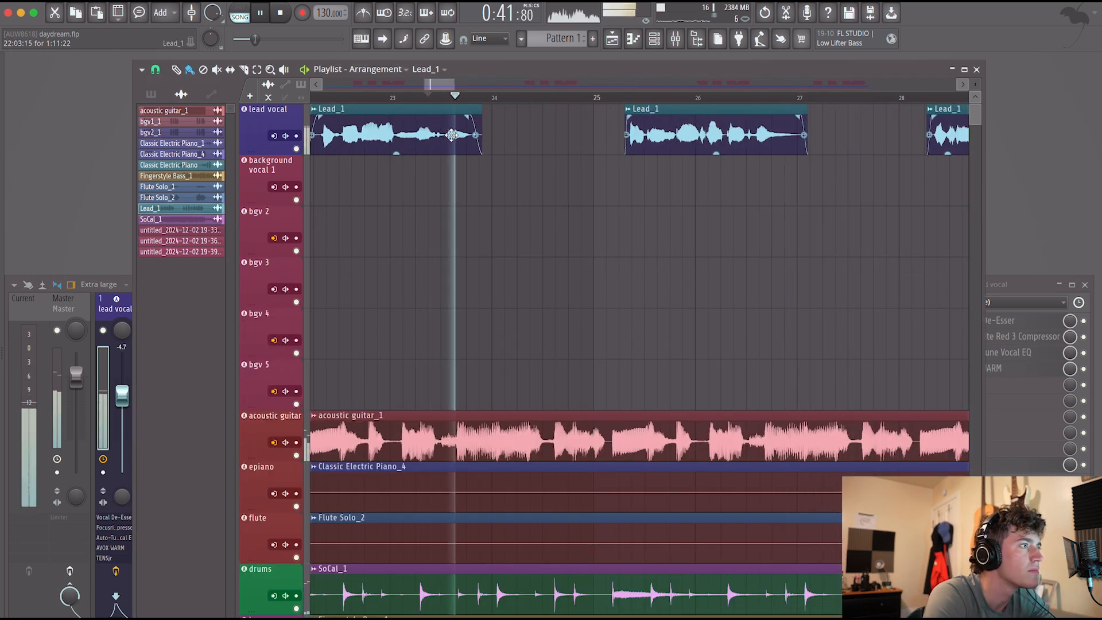
Listen on through the lead vocal section in the arrangement and set the lead vocal fader to -4.3 dB.
scroll(519, 222, down, 3)
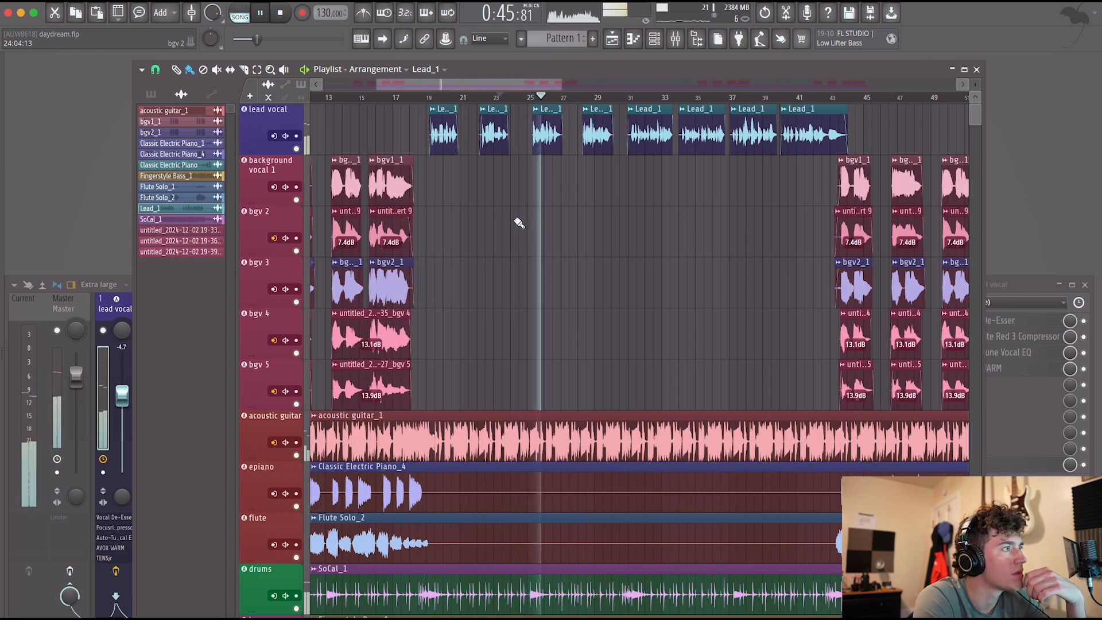
scroll(519, 223, down, 1)
scroll(518, 223, right, 4)
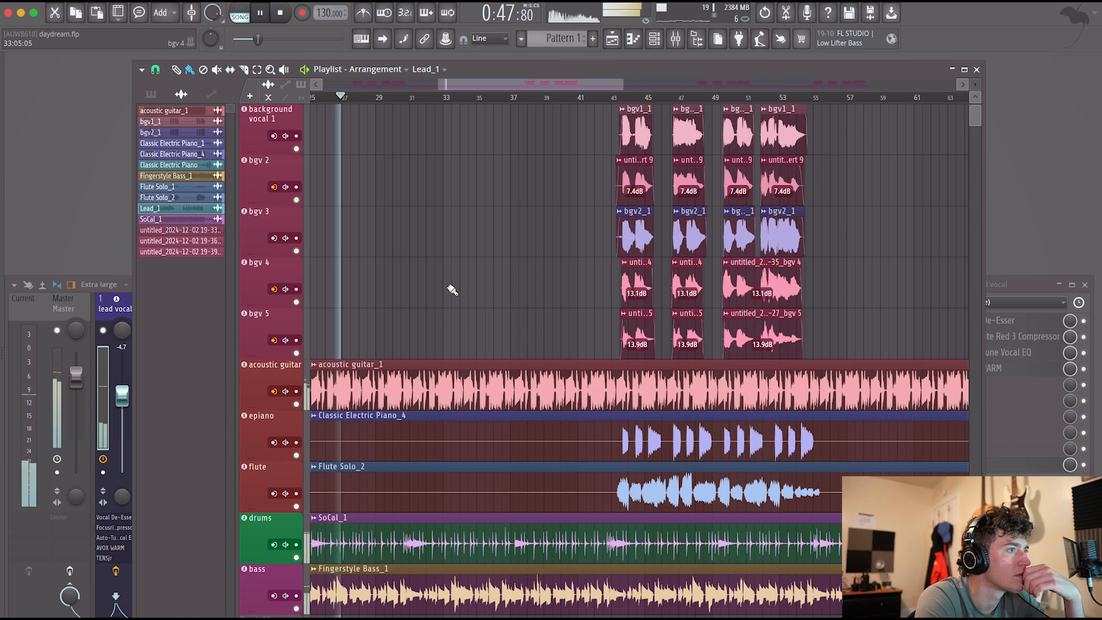
scroll(452, 289, up, 1)
scroll(451, 289, left, 4)
scroll(701, 347, down, 2)
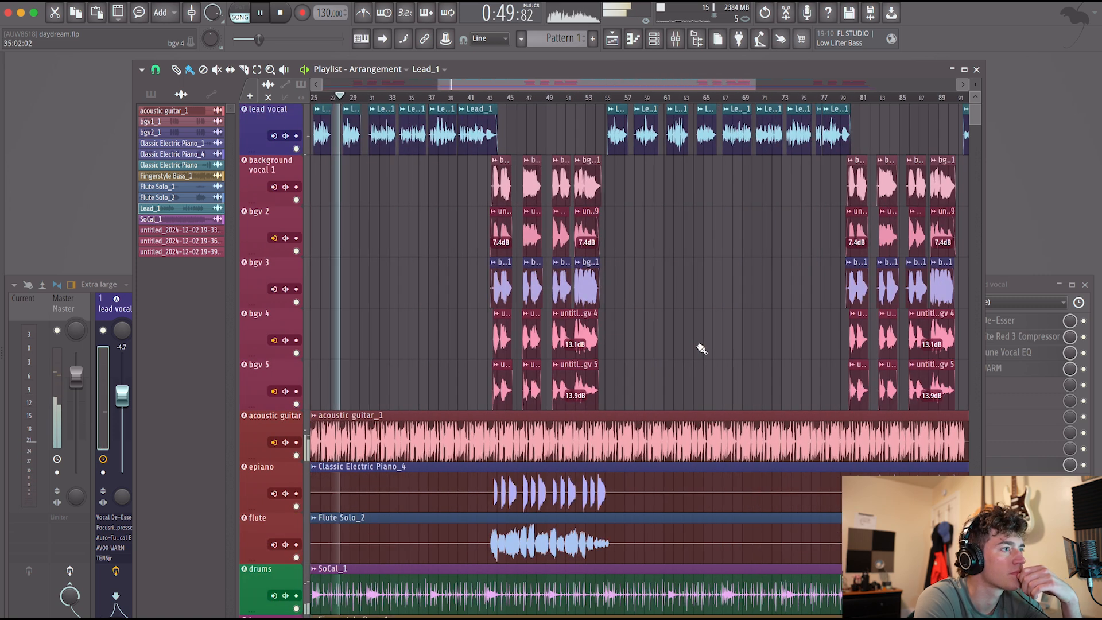
scroll(702, 348, left, 8)
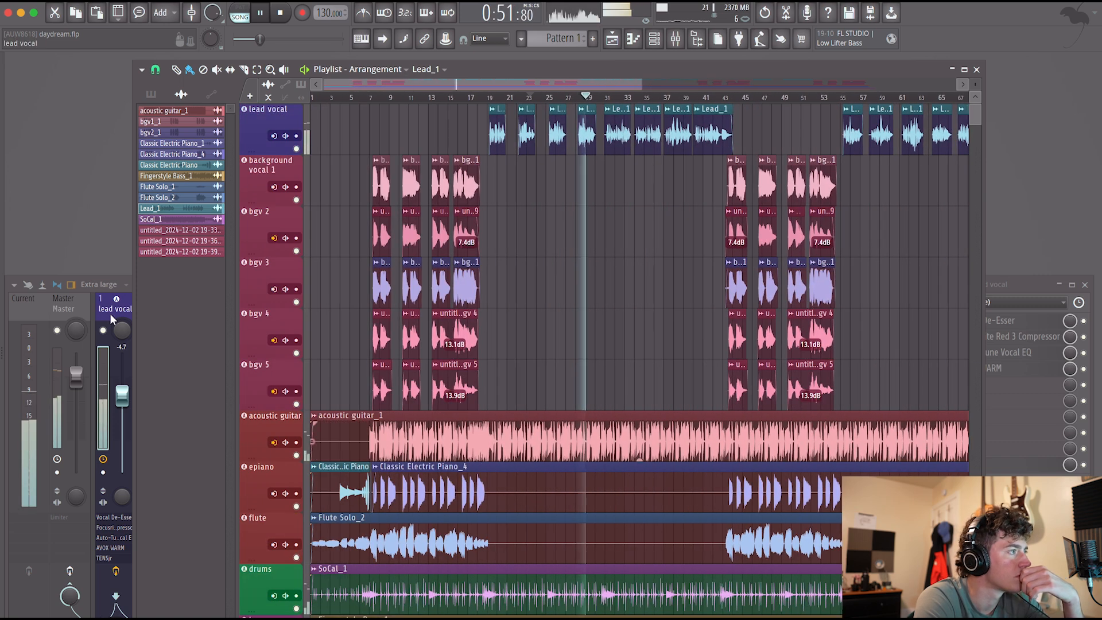
key(F9)
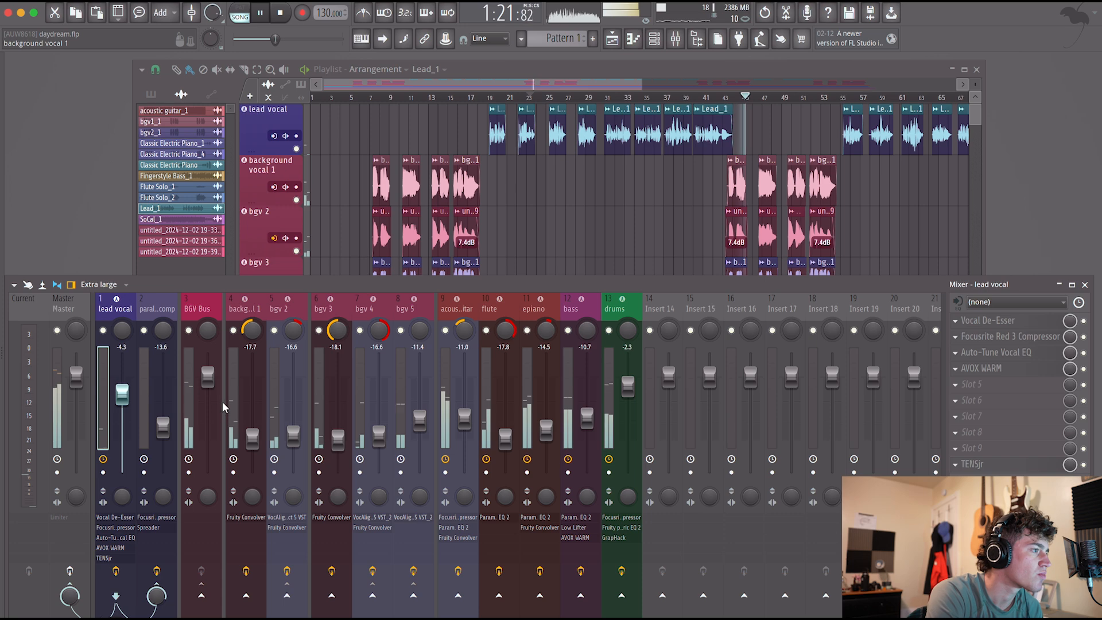
Add AVOX WARM to the BGV Bus and set its Drive to 4.1 and output attenuation to -1.7.
click(185, 410)
click(989, 379)
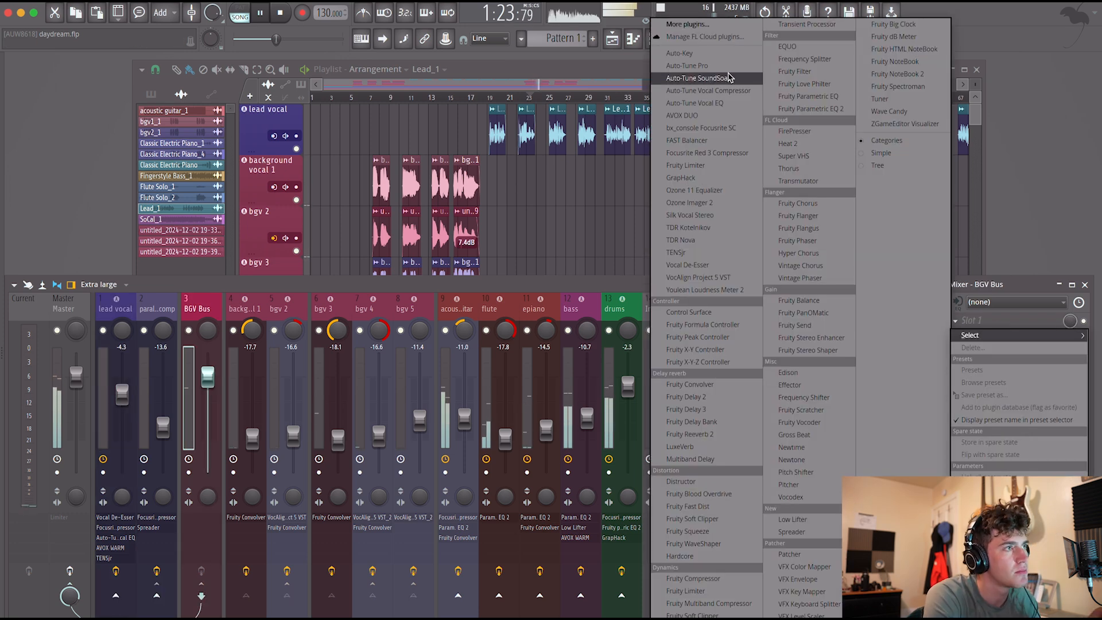
click(712, 32)
text(avox)
double_click(481, 46)
drag(147, 283, 170, 285)
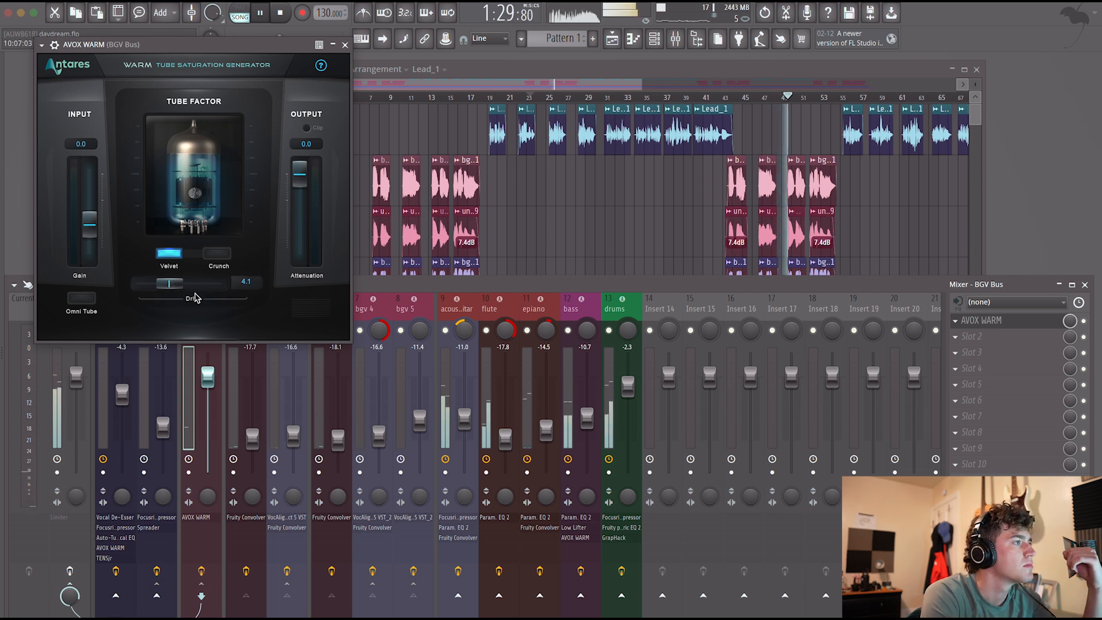
drag(301, 180, 304, 194)
drag(171, 283, 168, 287)
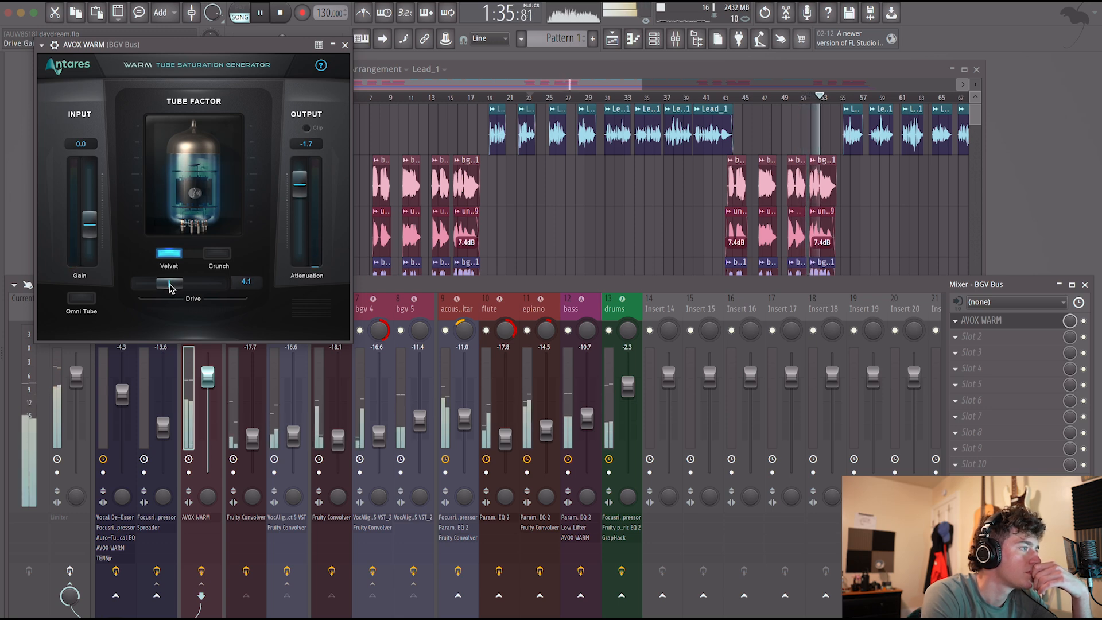
click(345, 45)
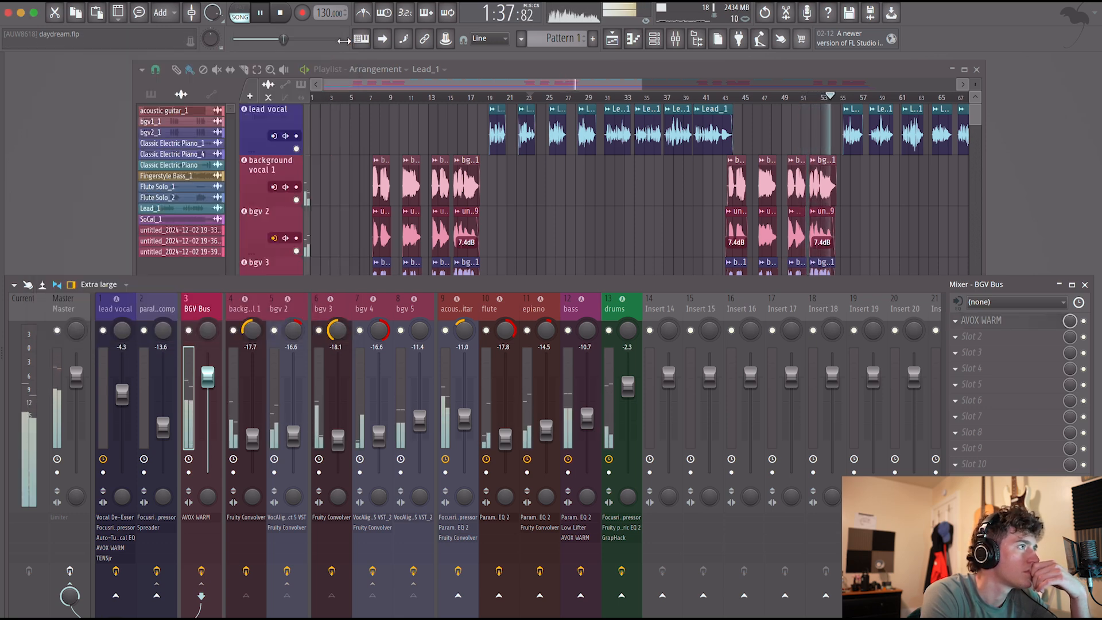
Play the mix through to the end of the song with the Master track selected, and stop playback.
drag(560, 84, 580, 84)
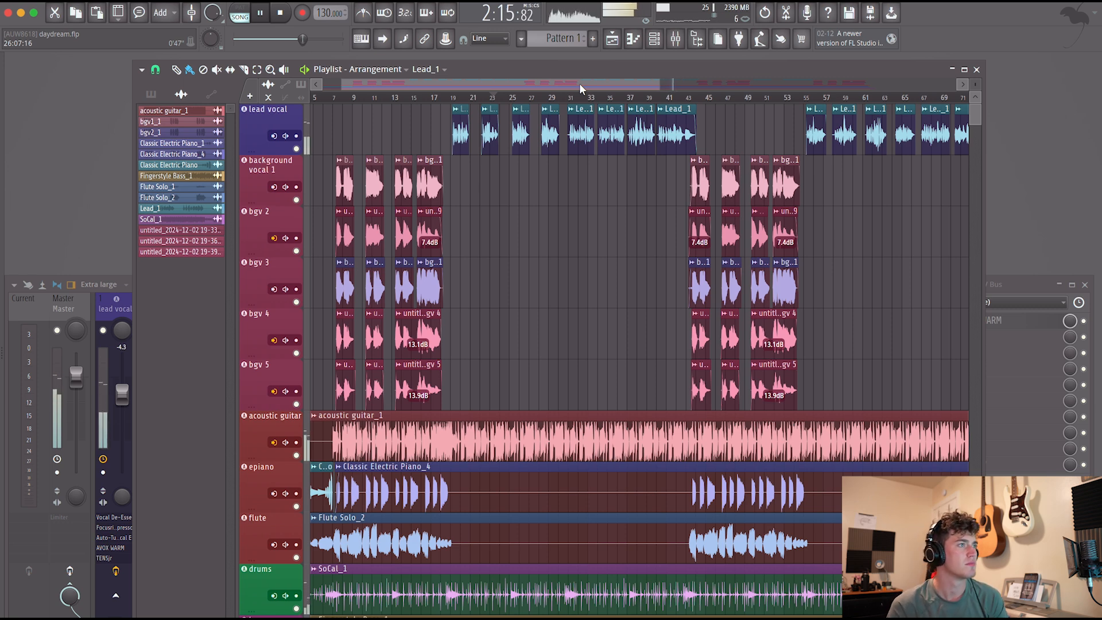
scroll(579, 271, down, 3)
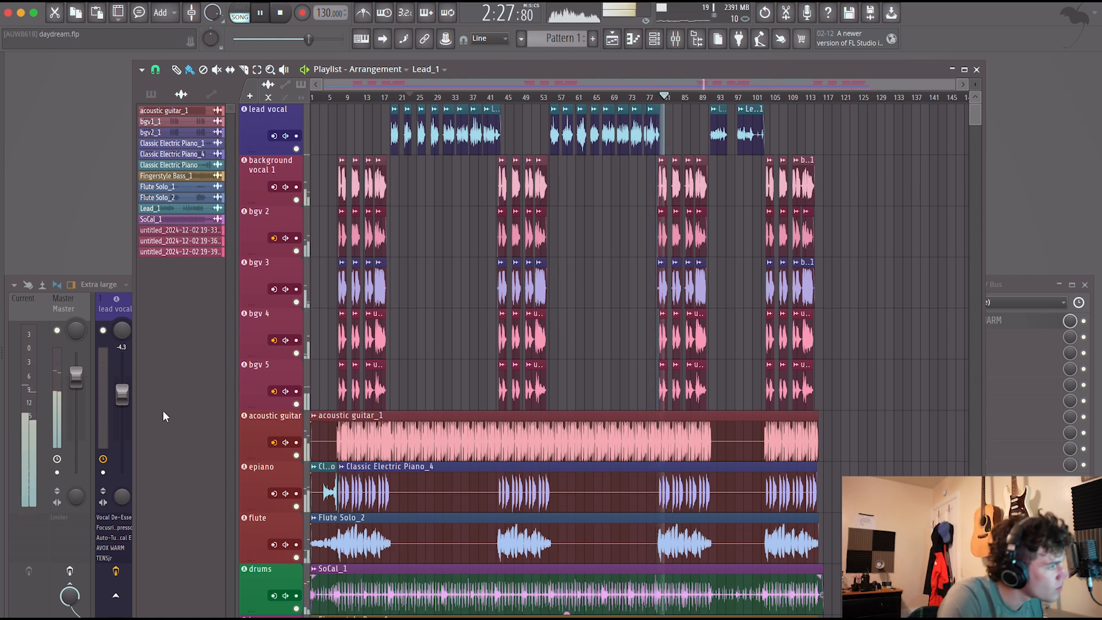
click(56, 424)
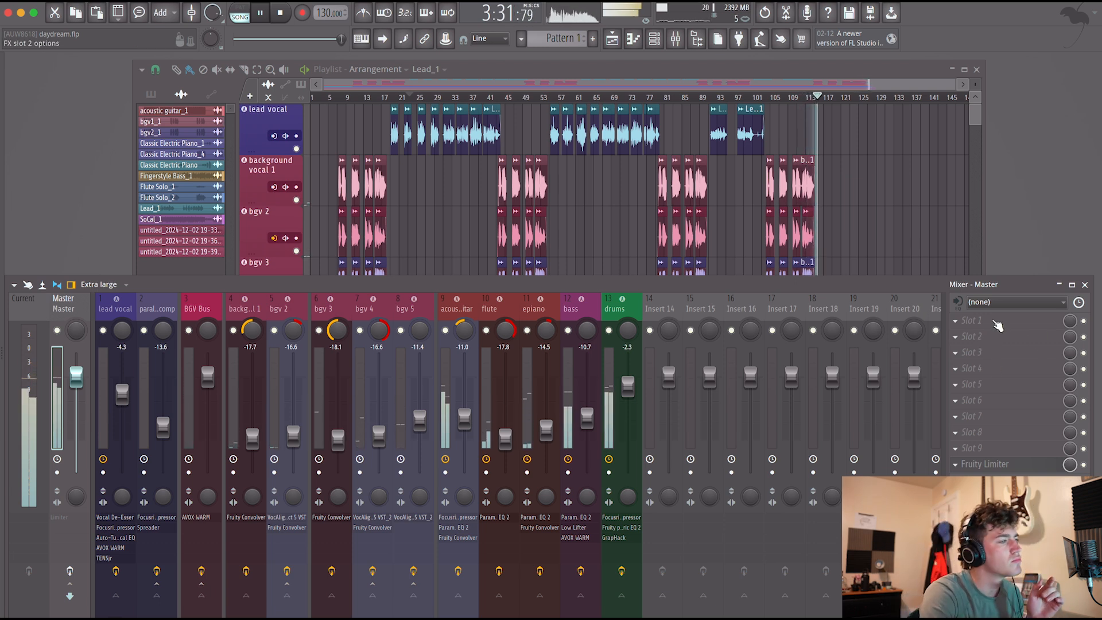
key(space)
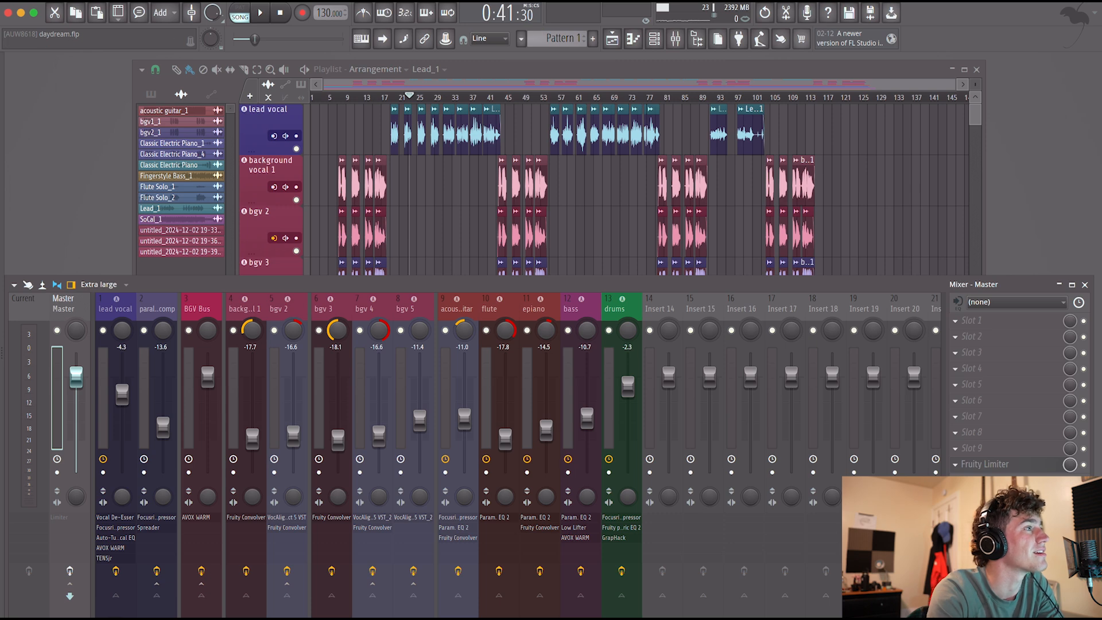
Check the audio device and mixer settings and close them without changes.
click(241, 7)
click(270, 23)
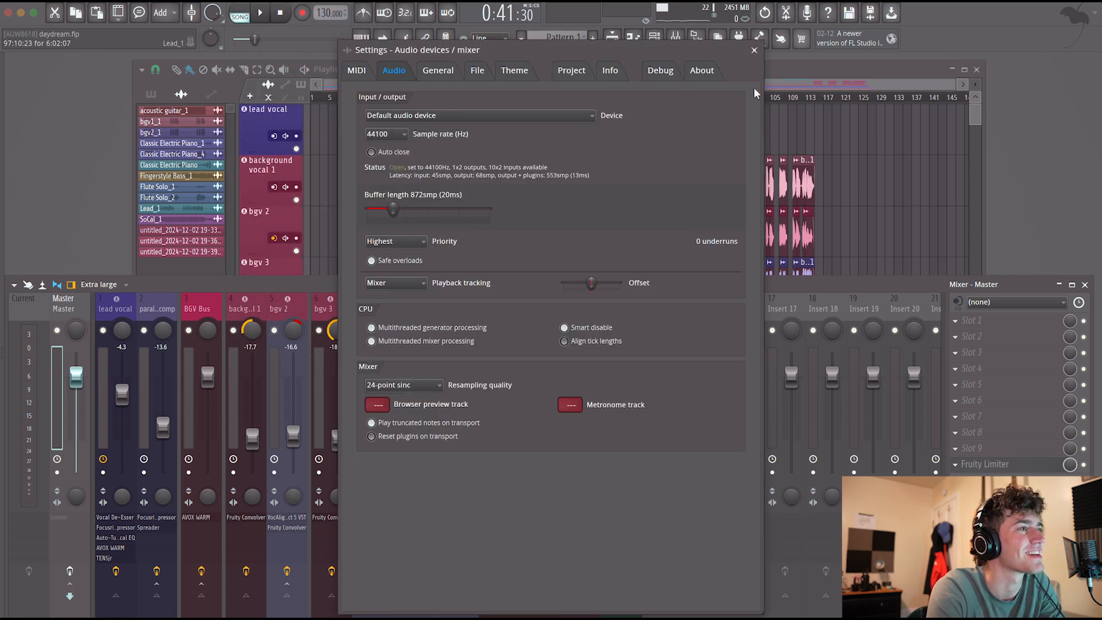
click(754, 51)
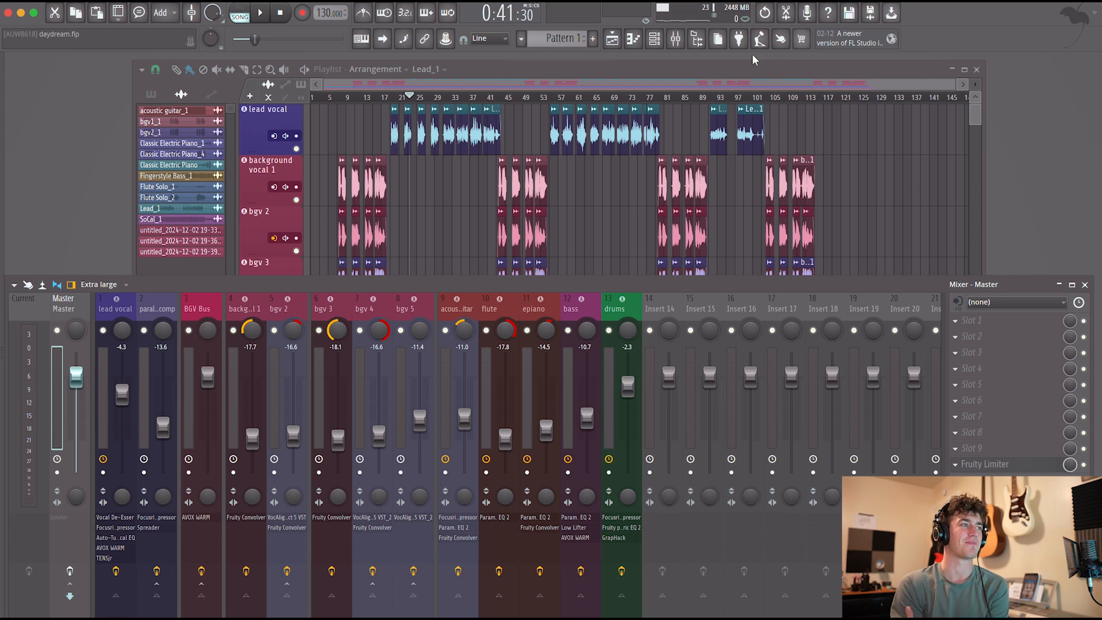